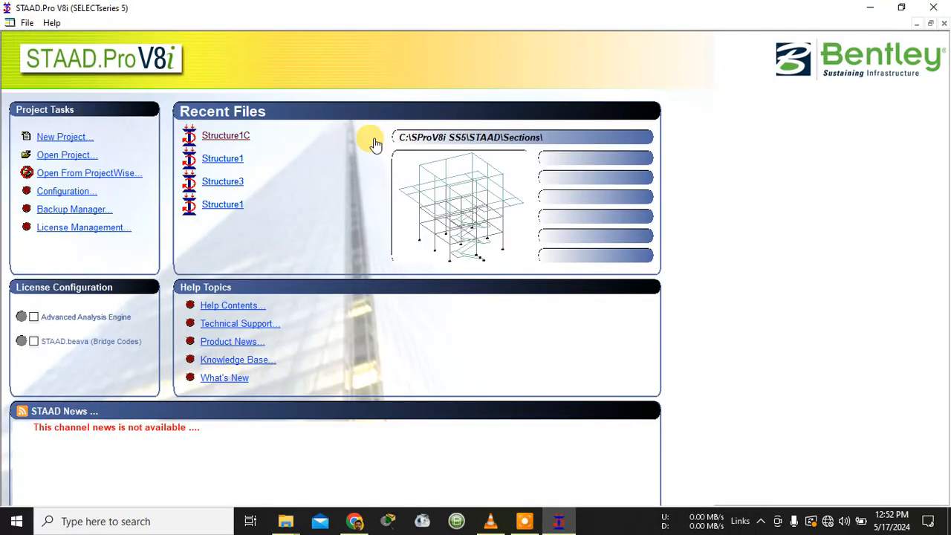
Step: Create a new Space project named Structure1 with Add Beam as the starting mode, overwriting the existing file, and dismiss the snap grid
{"action": "left_click", "coordinate": [76, 136]}
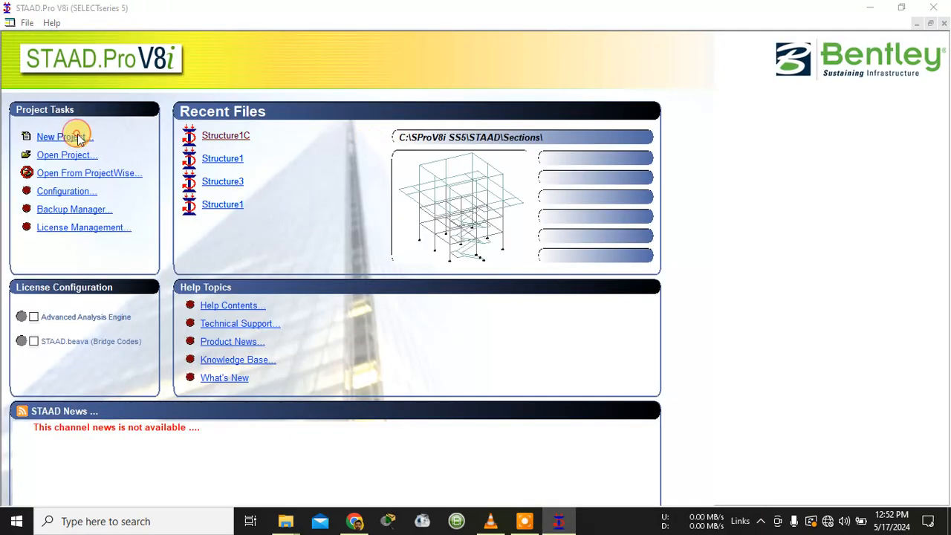
{"action": "left_click", "coordinate": [331, 151]}
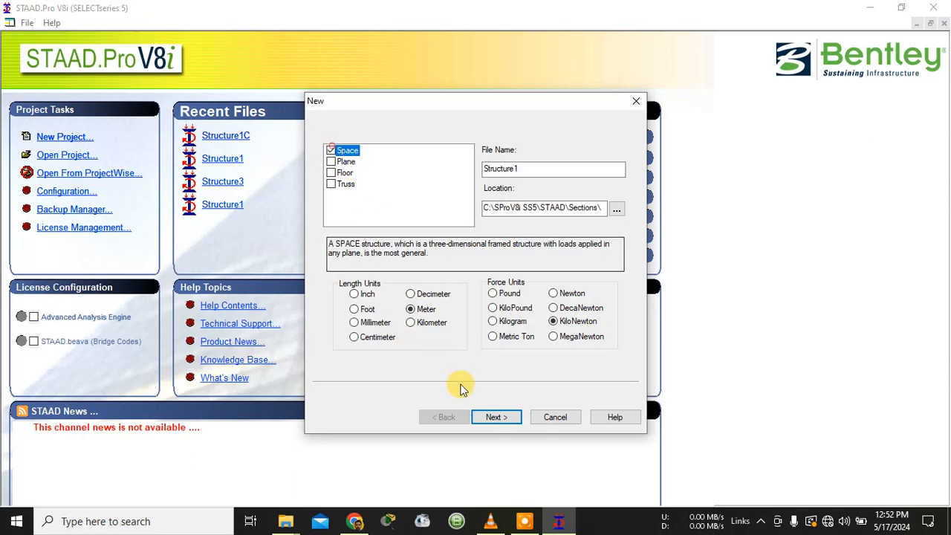
{"action": "left_click", "coordinate": [498, 418]}
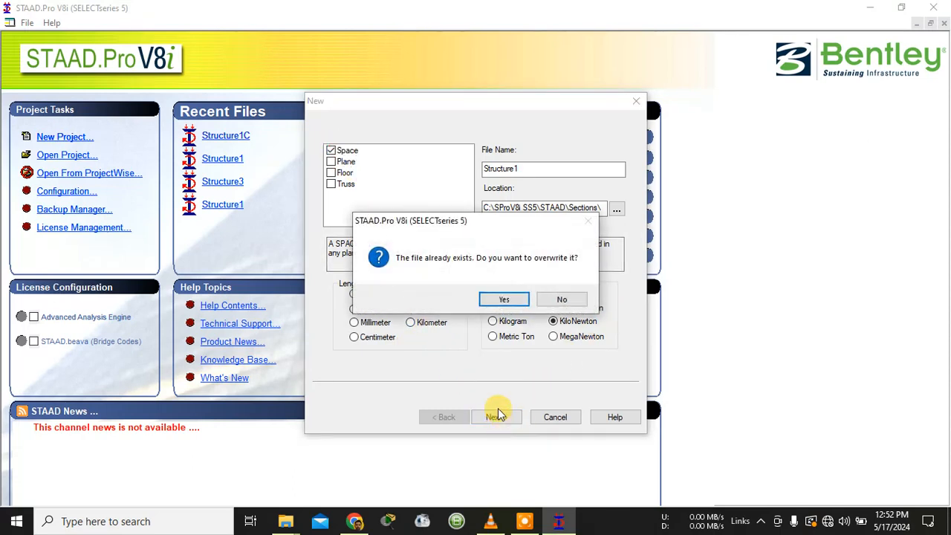
{"action": "left_click", "coordinate": [501, 297]}
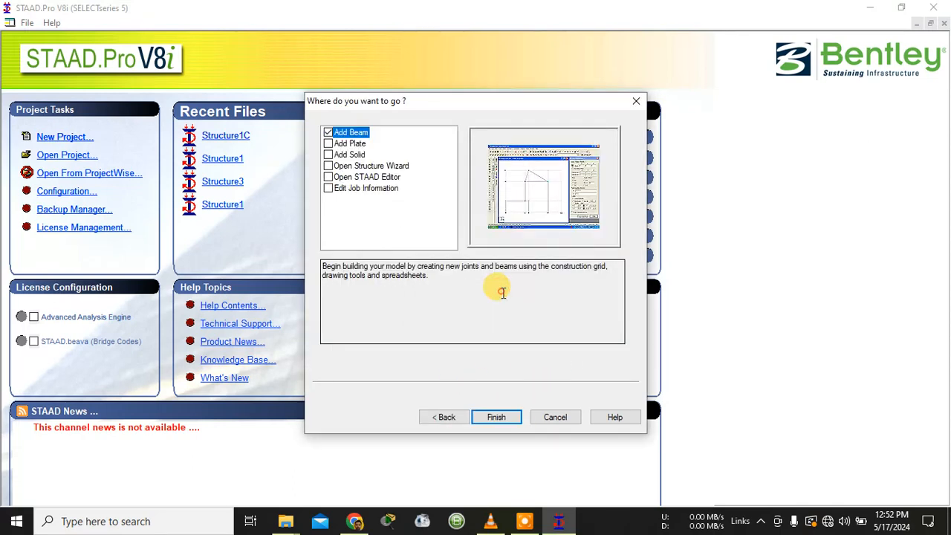
{"action": "left_click", "coordinate": [495, 417]}
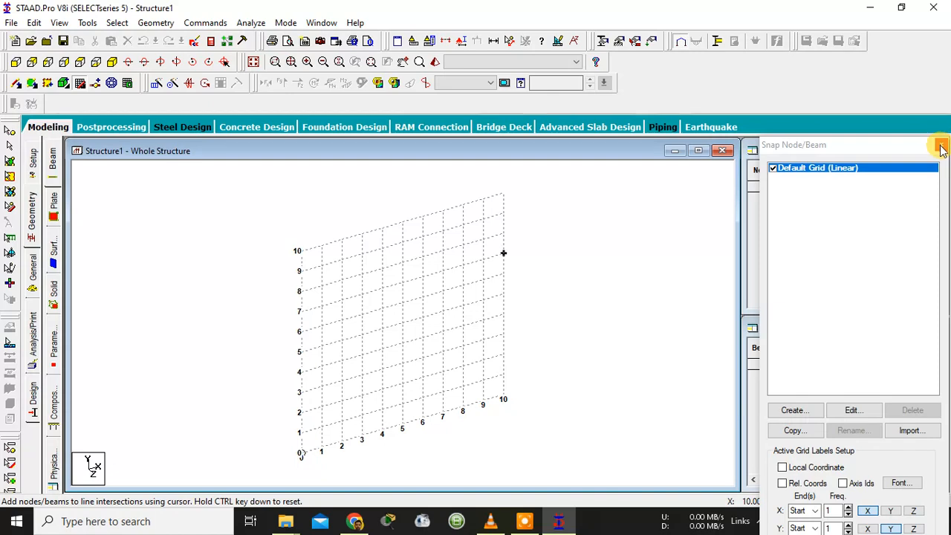
{"action": "left_click", "coordinate": [941, 148]}
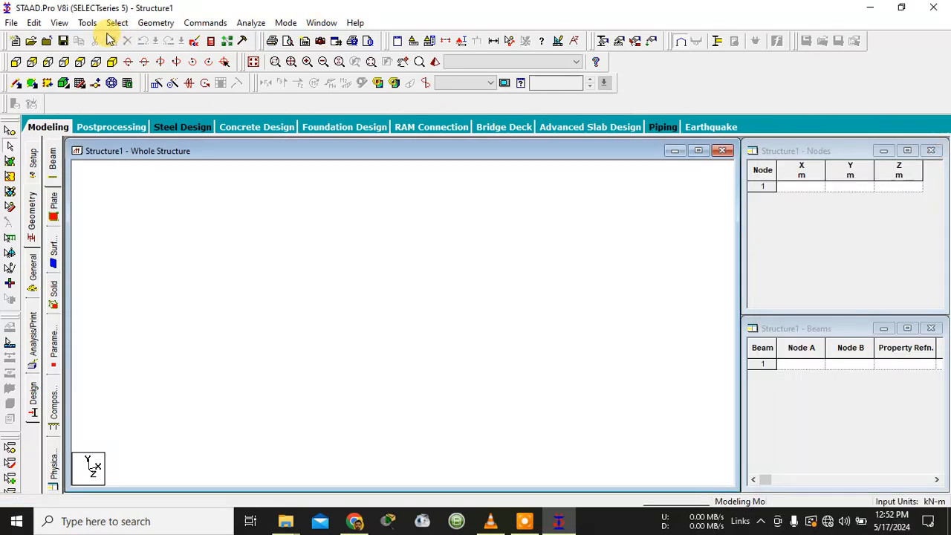
Step: Run the Structure Wizard and start a Reverse Cylindrical Frame prototype from the Frame Models
{"action": "left_click", "coordinate": [155, 22]}
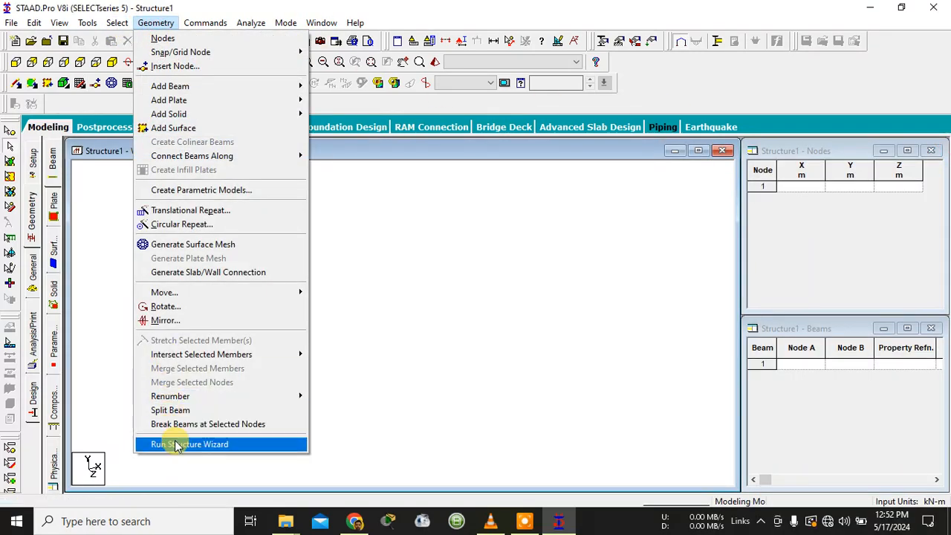
{"action": "left_click", "coordinate": [177, 445]}
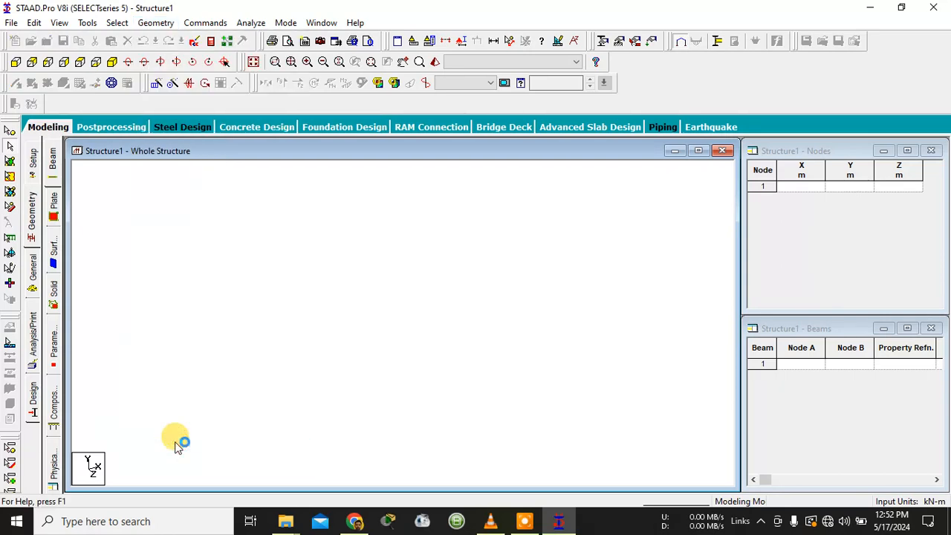
{"action": "left_click", "coordinate": [148, 141]}
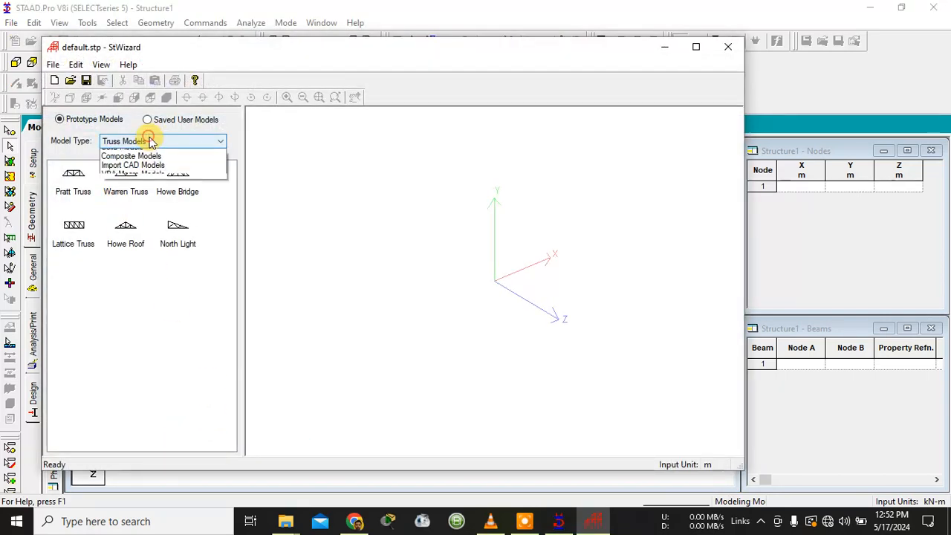
{"action": "left_click", "coordinate": [145, 140]}
{"action": "left_click", "coordinate": [148, 142]}
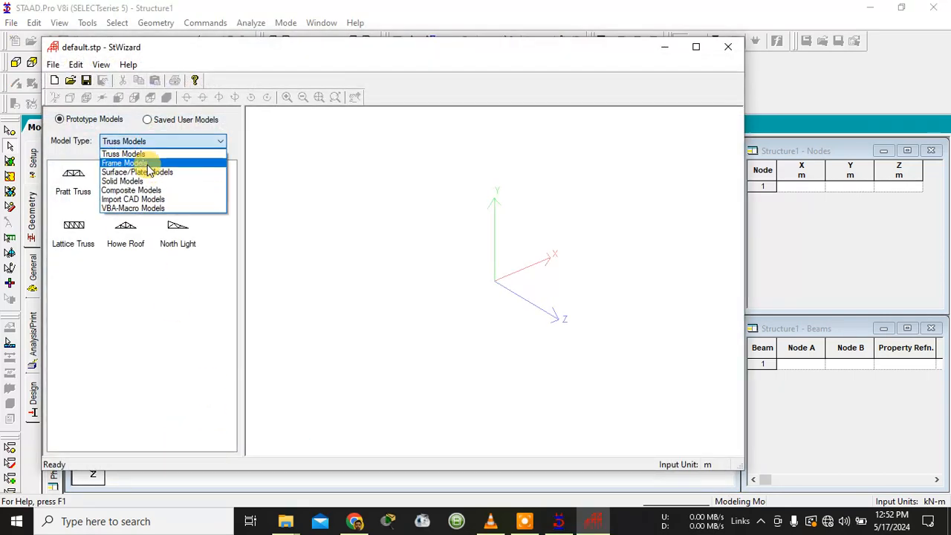
{"action": "left_click", "coordinate": [149, 159]}
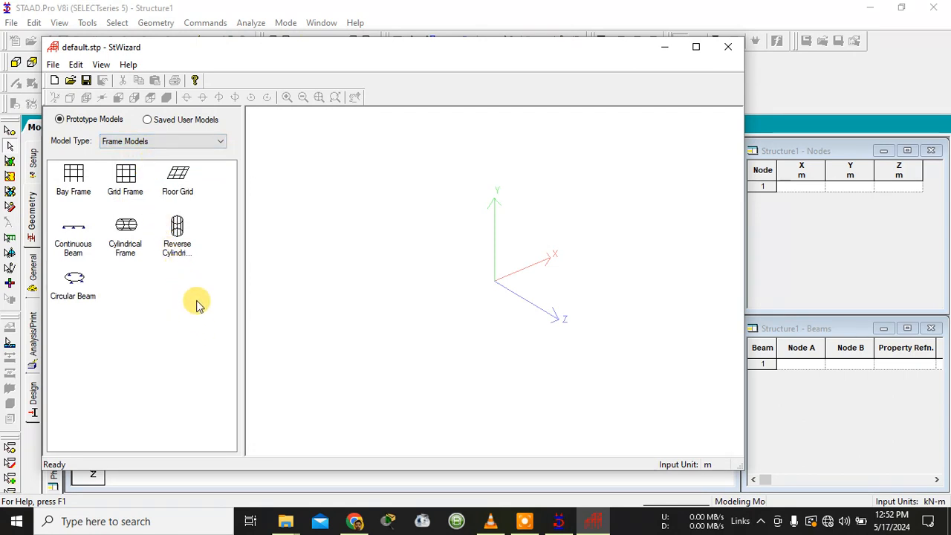
{"action": "left_click", "coordinate": [178, 226]}
{"action": "double_click", "coordinate": [178, 228]}
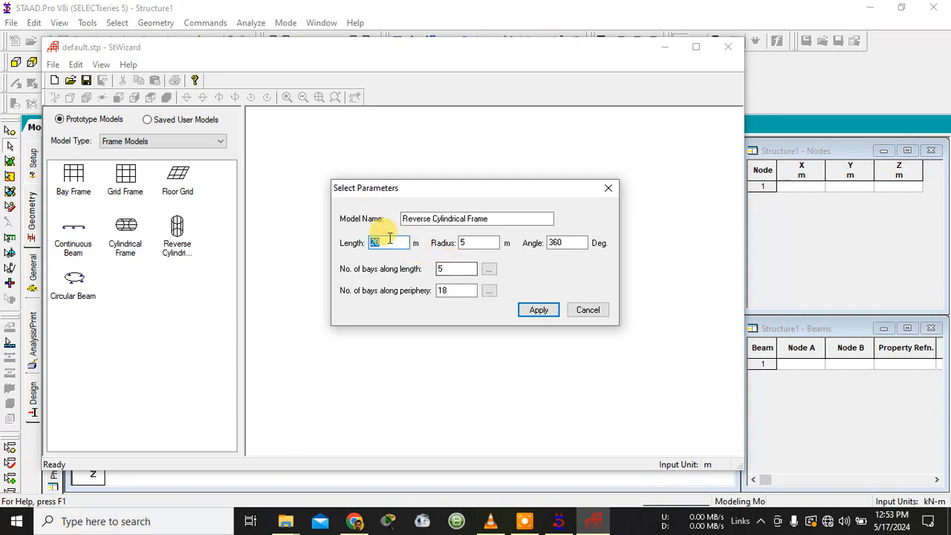
Step: Set the cylindrical frame's length to 10 m and the number of bays along the length to 3
{"action": "left_click_drag", "start_coordinate": [388, 242], "coordinate": [342, 238]}
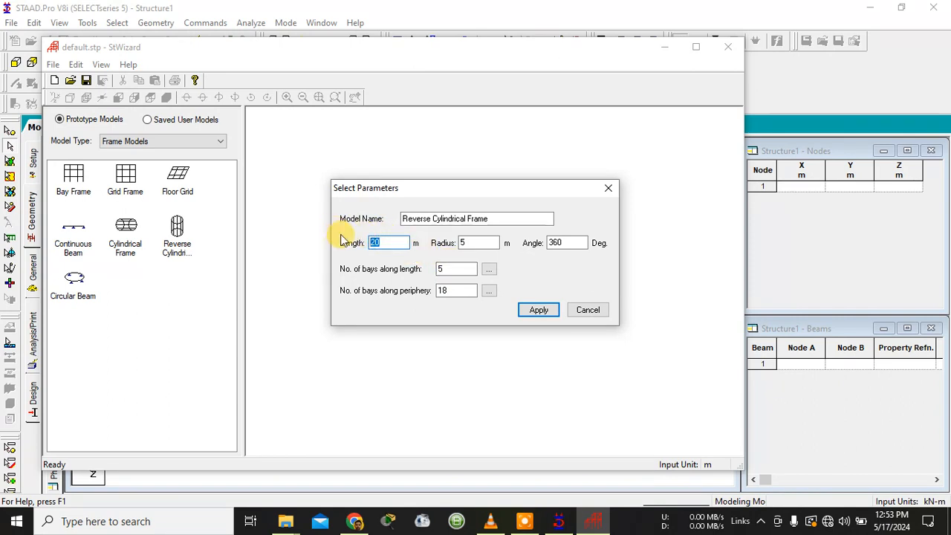
{"action": "type", "text": "10"}
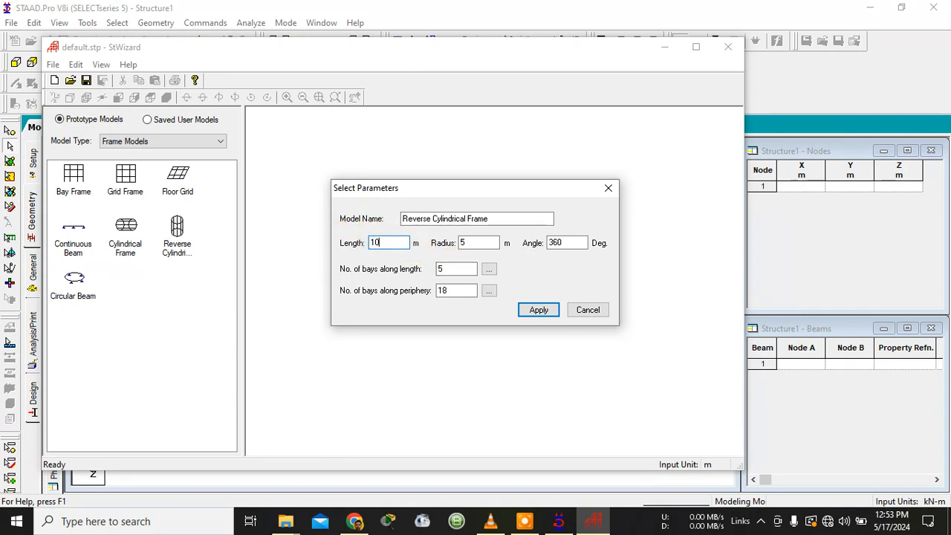
{"action": "double_click", "coordinate": [464, 271]}
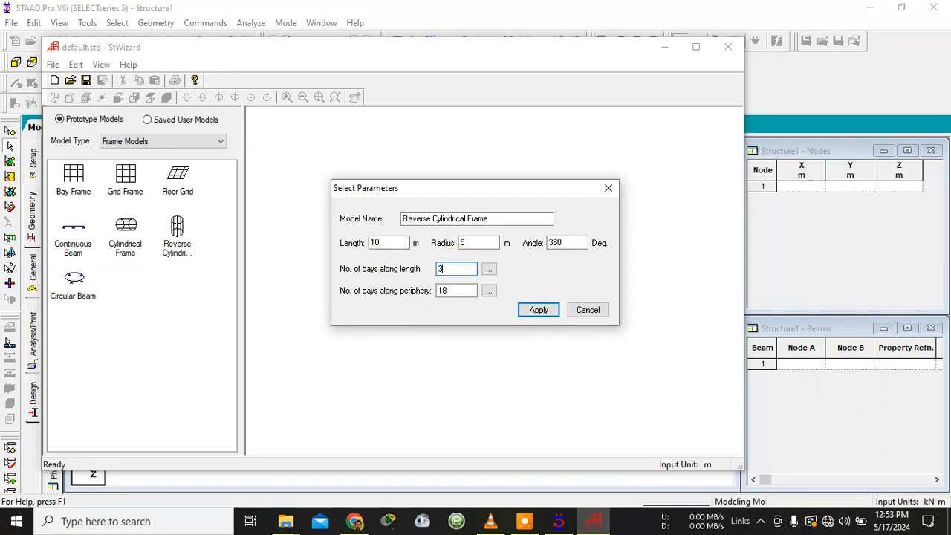
Step: Define the individual bay lengths along the frame as 3 m, 3 m and 4 m for bays 1 to 3
{"action": "left_click", "coordinate": [488, 269]}
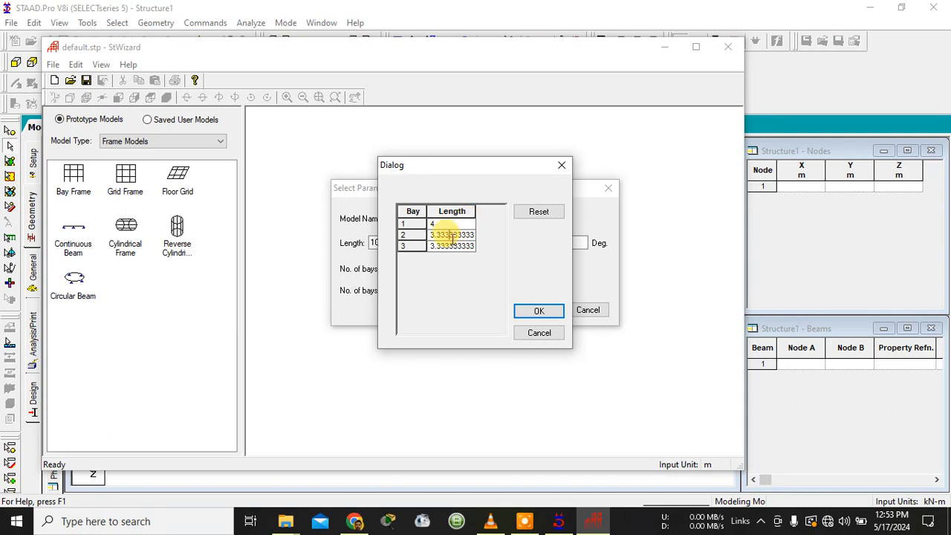
{"action": "left_click", "coordinate": [445, 223]}
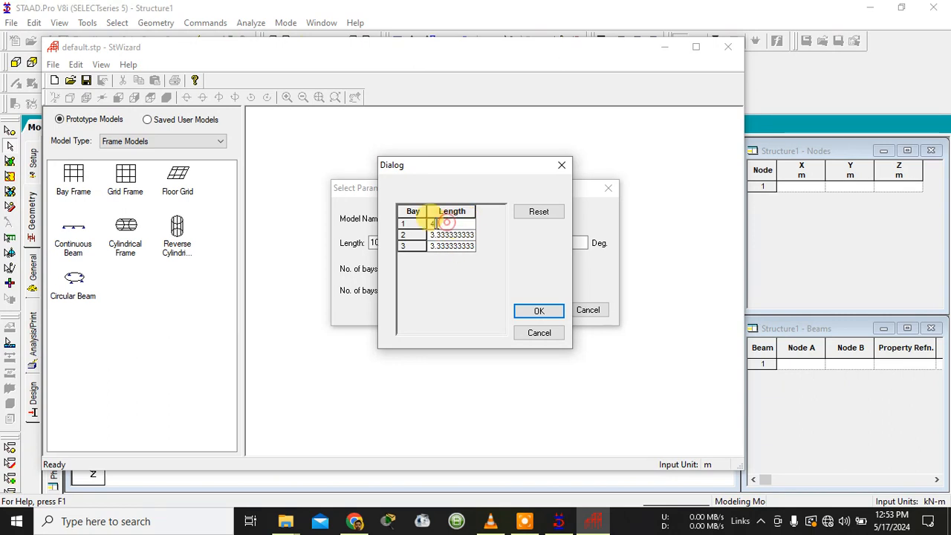
{"action": "type", "text": "3"}
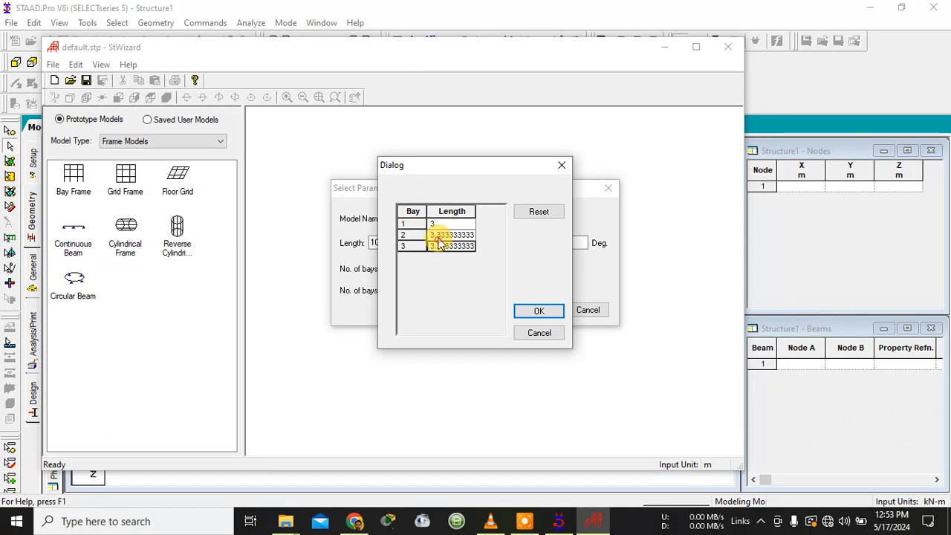
{"action": "left_click", "coordinate": [437, 235]}
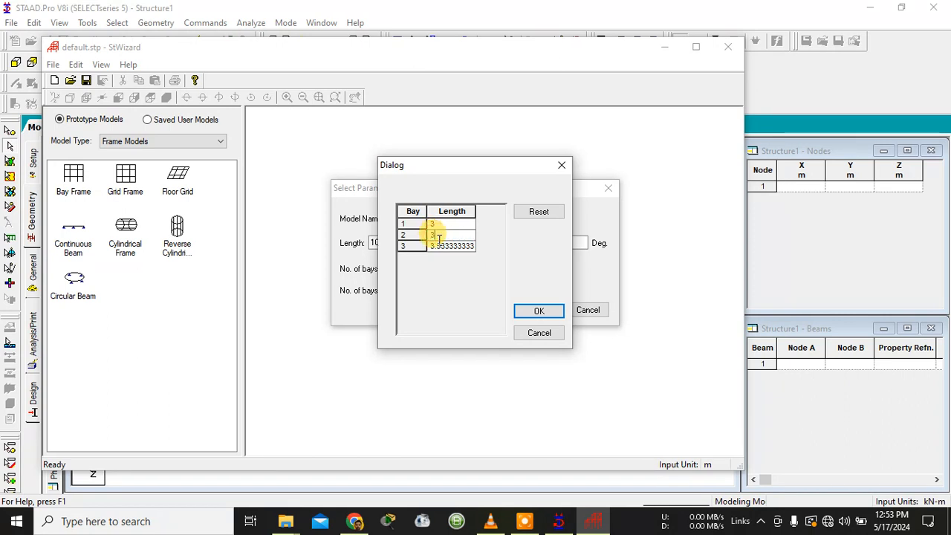
{"action": "type", "text": "3"}
{"action": "left_click", "coordinate": [443, 249]}
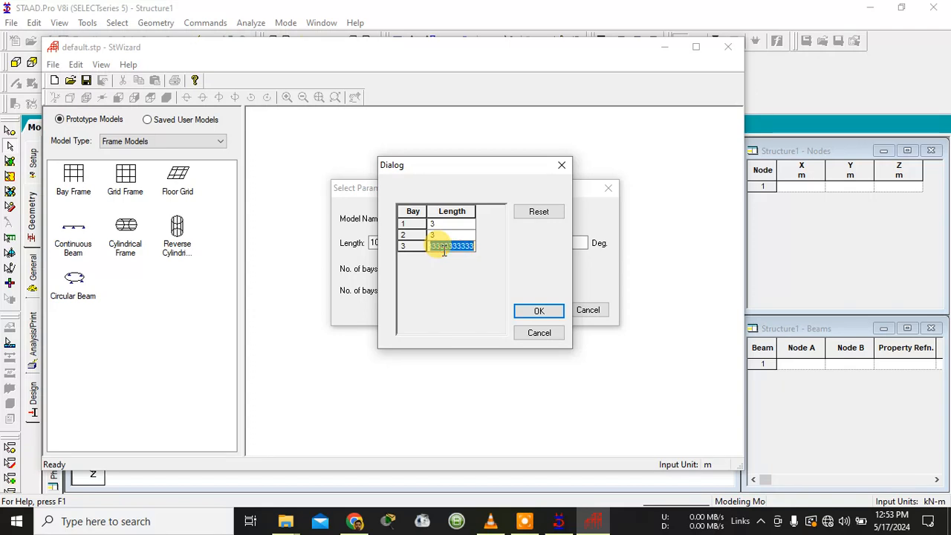
{"action": "type", "text": "4"}
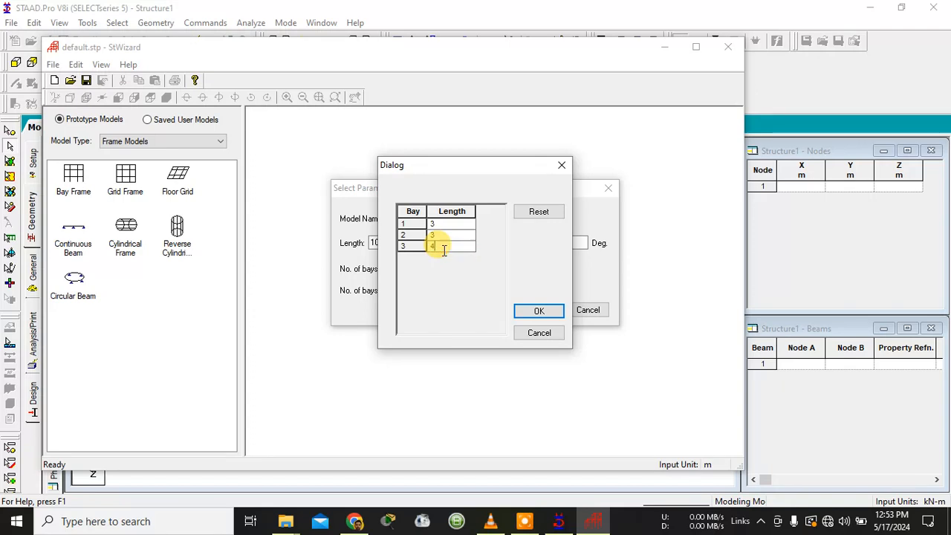
{"action": "left_click", "coordinate": [538, 311]}
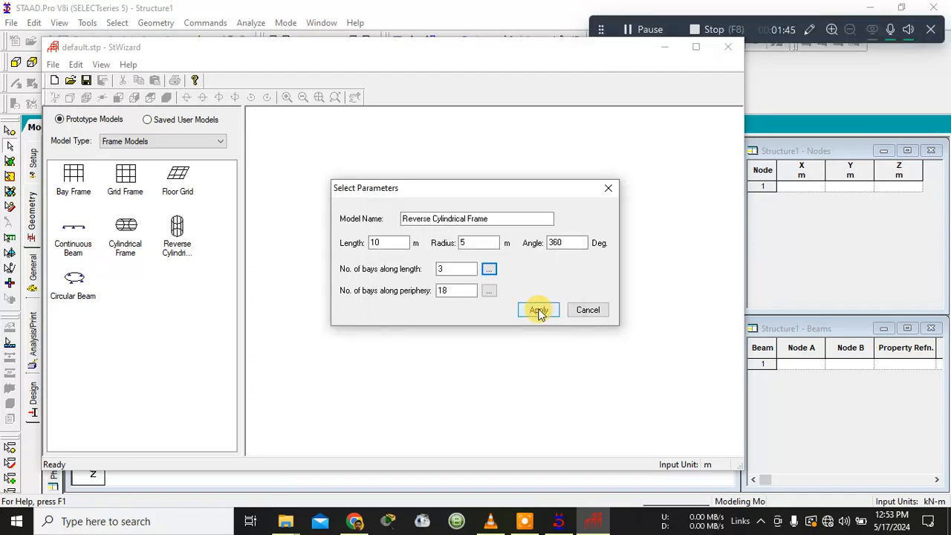
Step: Generate the reverse cylindrical frame and transfer the prototype from the wizard into the STAAD.Pro model
{"action": "left_click", "coordinate": [538, 312]}
{"action": "left_click_drag", "start_coordinate": [531, 323], "coordinate": [435, 302]}
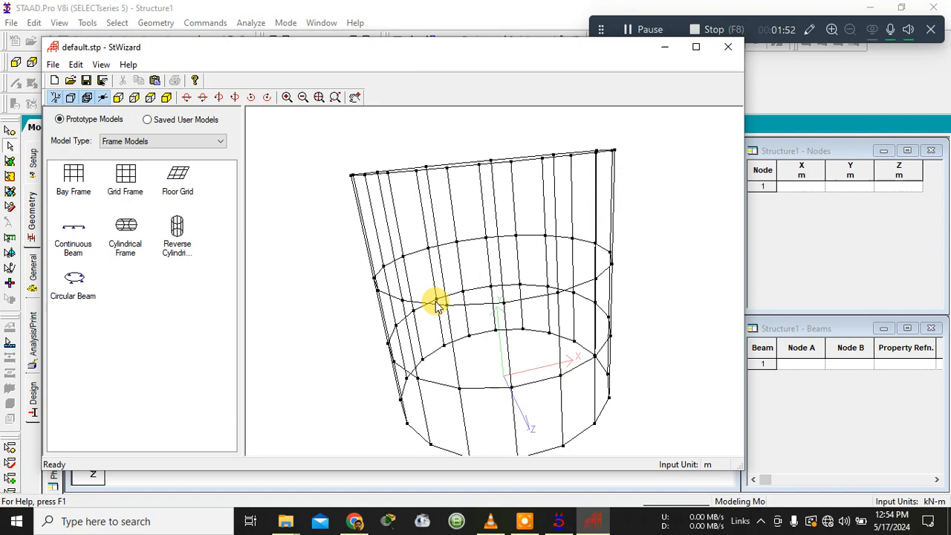
{"action": "left_click", "coordinate": [728, 45]}
{"action": "left_click", "coordinate": [505, 293]}
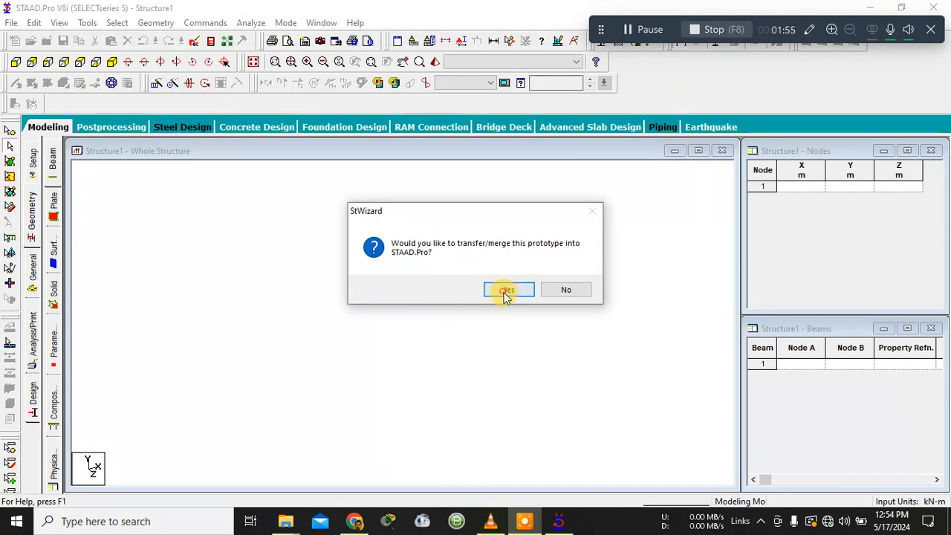
{"action": "left_click", "coordinate": [546, 198]}
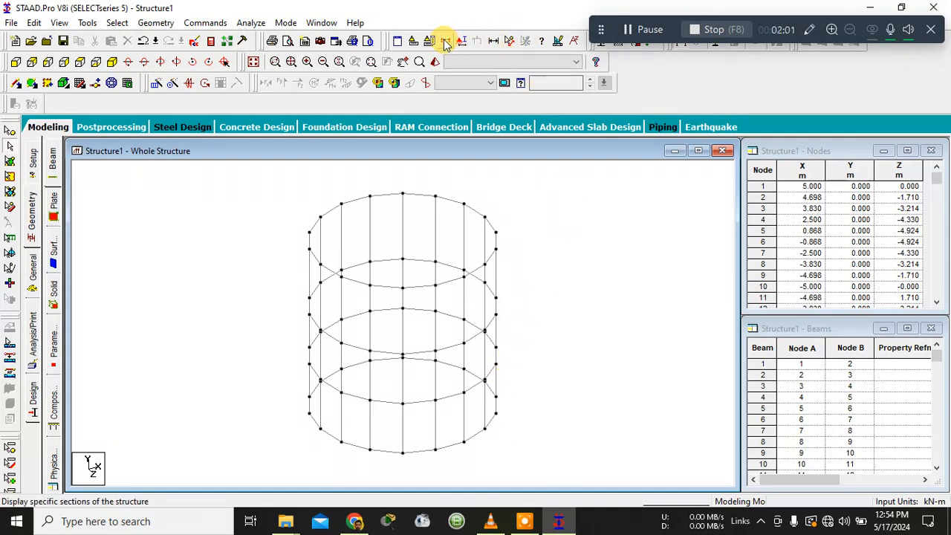
Step: Measure the node-to-node height of the frame's top bay on a side column and on a front column
{"action": "left_click", "coordinate": [510, 41]}
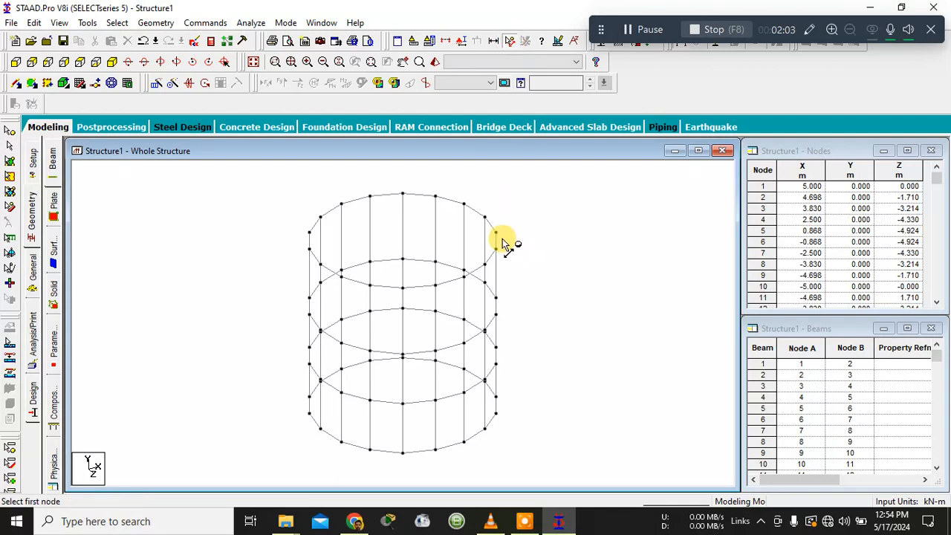
{"action": "left_click", "coordinate": [496, 233]}
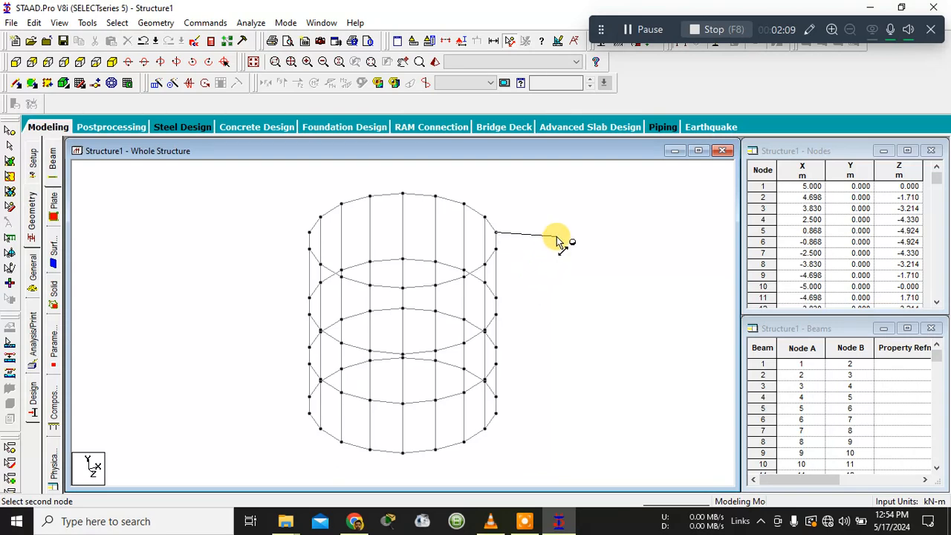
{"action": "left_click", "coordinate": [496, 298]}
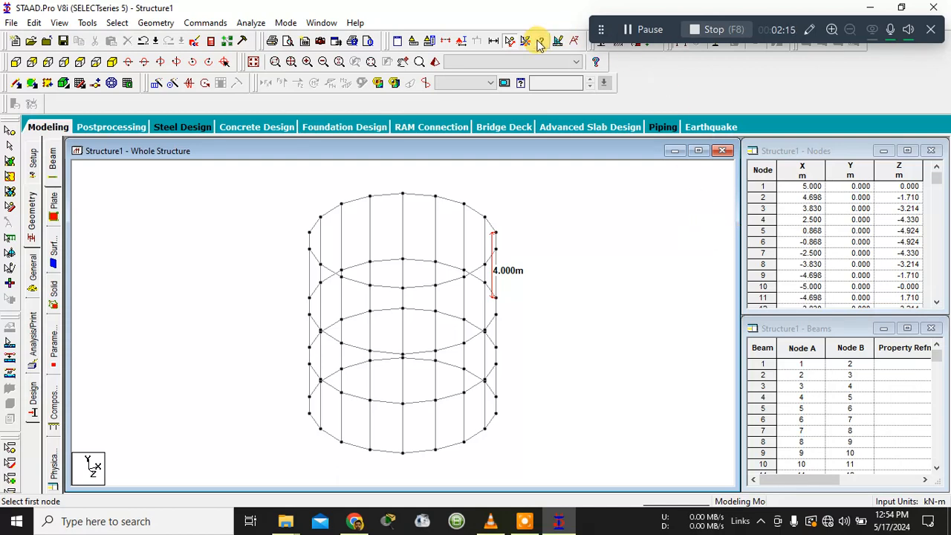
{"action": "left_click", "coordinate": [509, 40]}
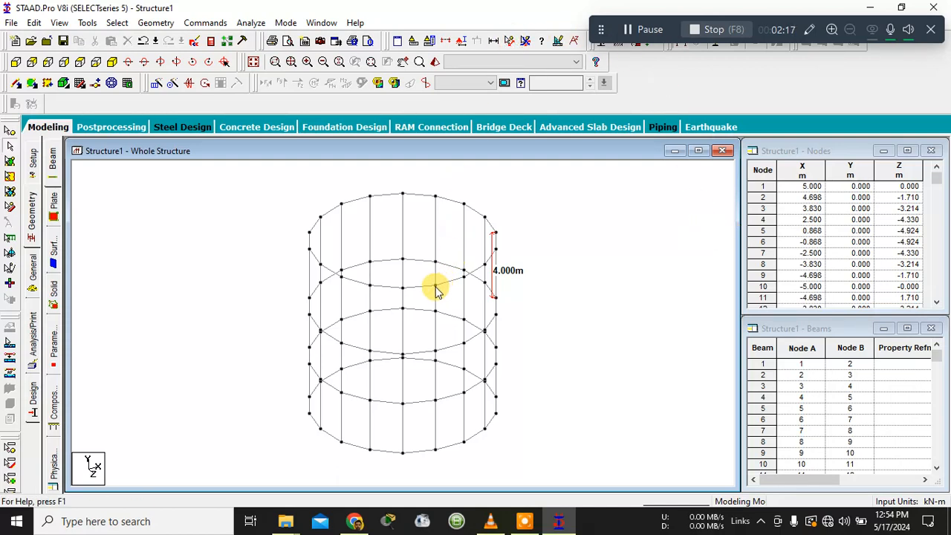
{"action": "left_click", "coordinate": [510, 42]}
{"action": "left_click", "coordinate": [436, 286]}
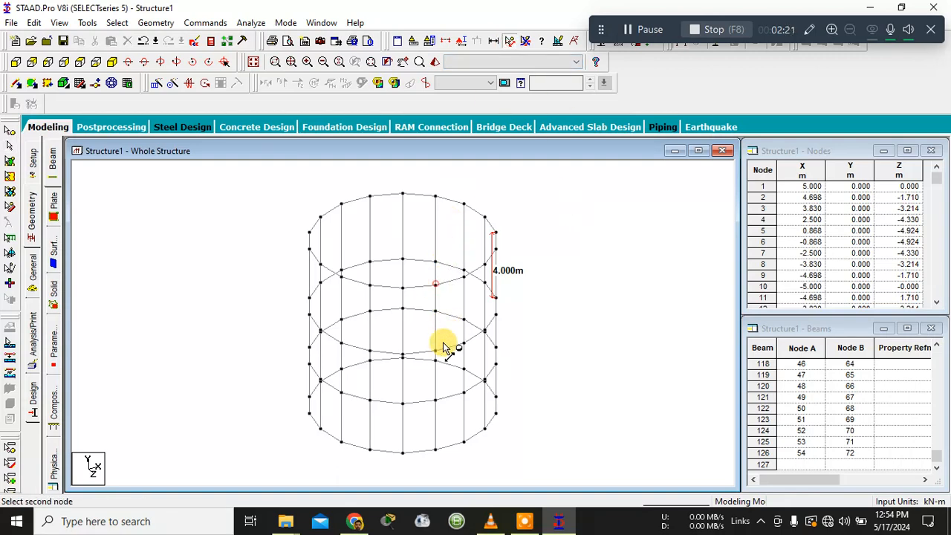
{"action": "left_click", "coordinate": [436, 350]}
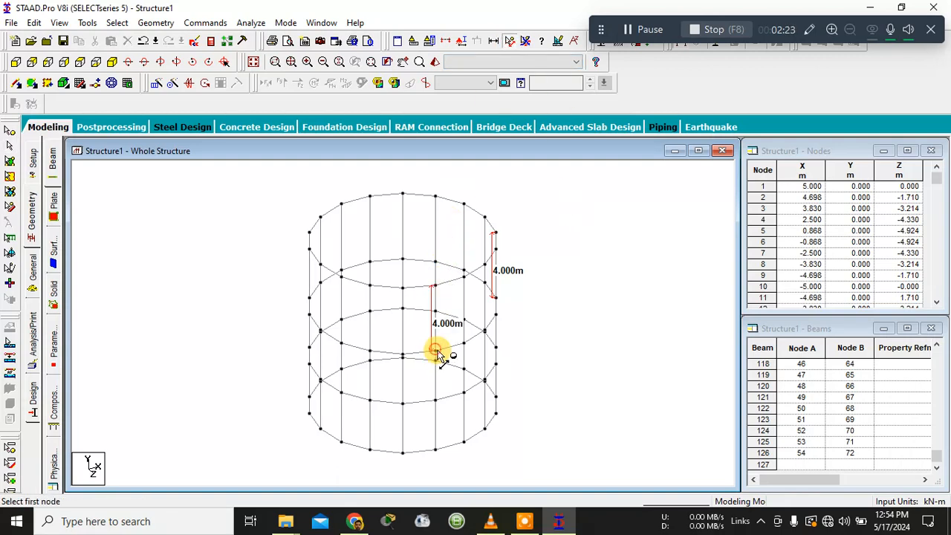
Step: Measure the node-to-node heights of the frame's middle and bottom bays along the side column
{"action": "left_click", "coordinate": [496, 315]}
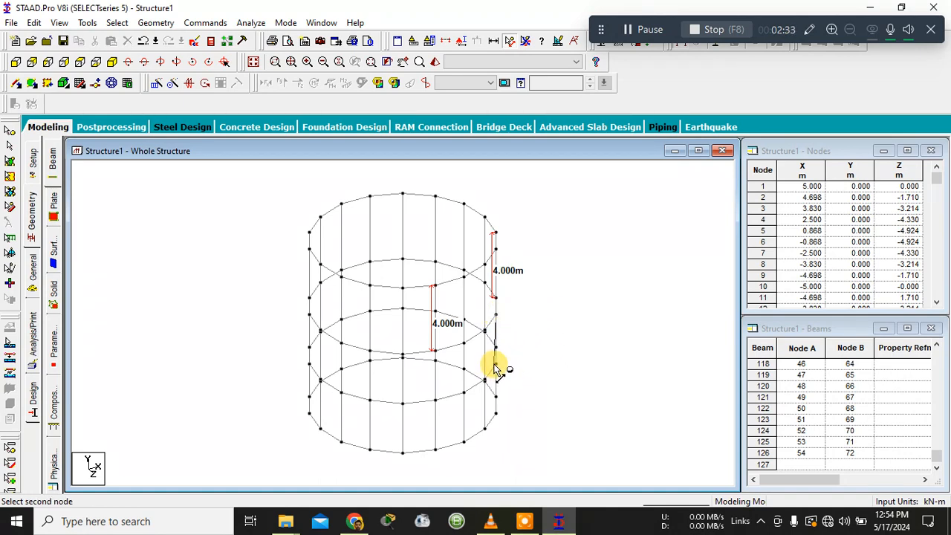
{"action": "left_click", "coordinate": [496, 364]}
{"action": "left_click", "coordinate": [496, 365]}
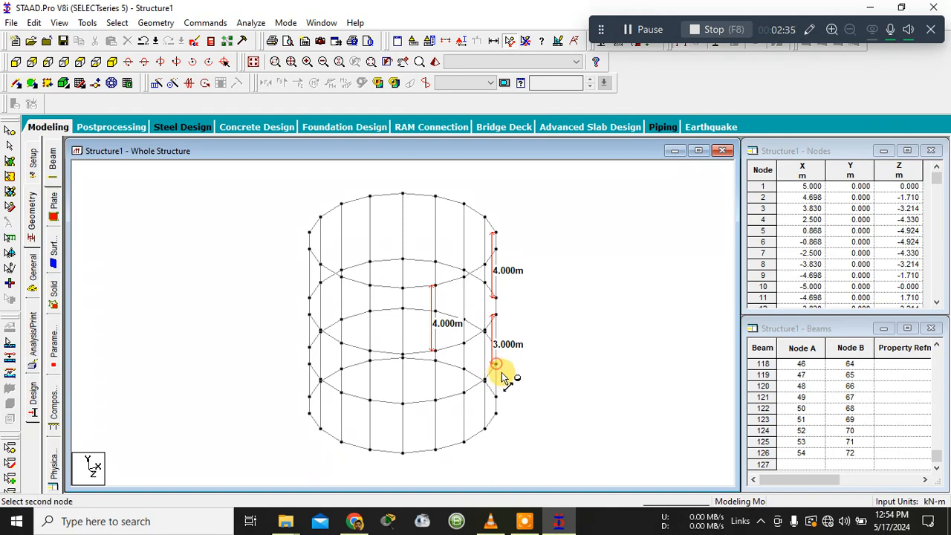
{"action": "left_click", "coordinate": [497, 415]}
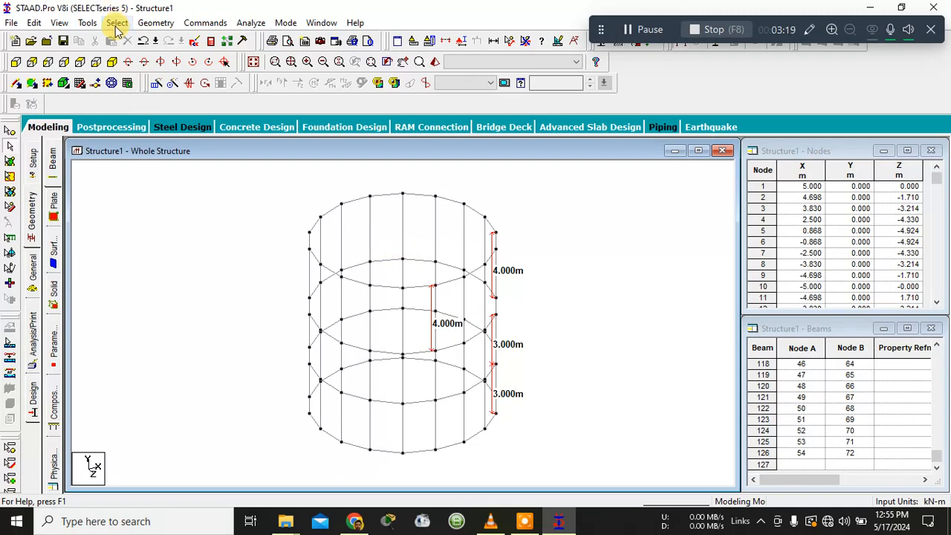
{"action": "left_click", "coordinate": [156, 23]}
{"action": "left_click", "coordinate": [197, 445]}
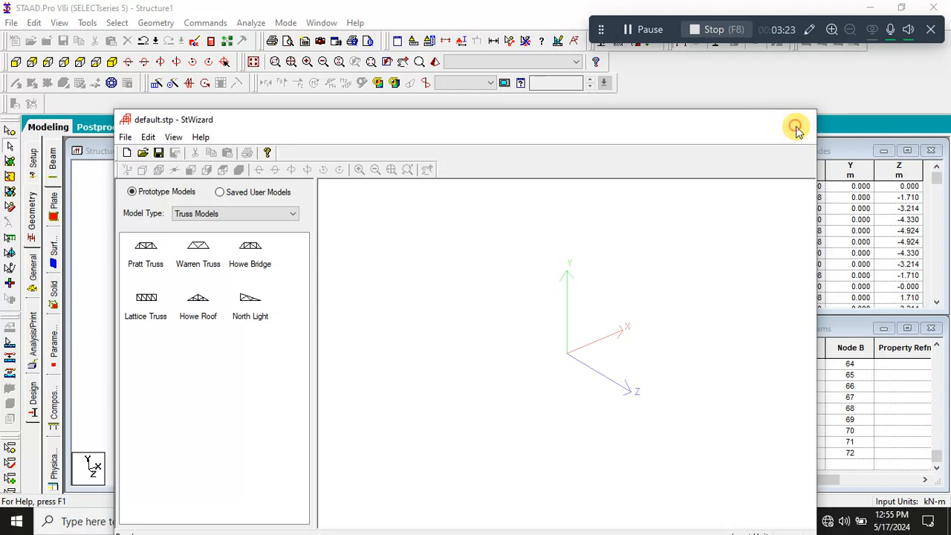
{"action": "left_click", "coordinate": [801, 119]}
{"action": "left_click", "coordinate": [449, 281]}
{"action": "left_click", "coordinate": [496, 281]}
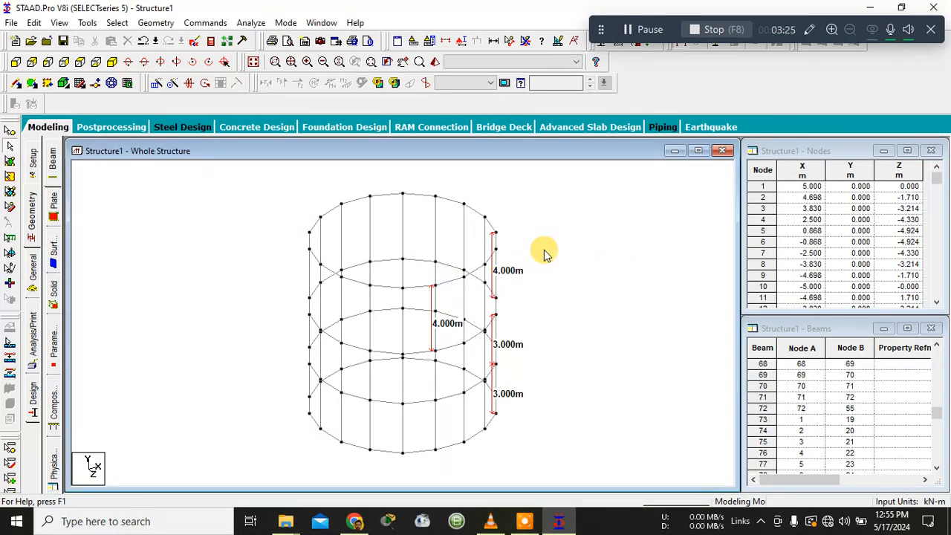
{"action": "key", "text": "ctrl+a"}
{"action": "right_click", "coordinate": [349, 205]}
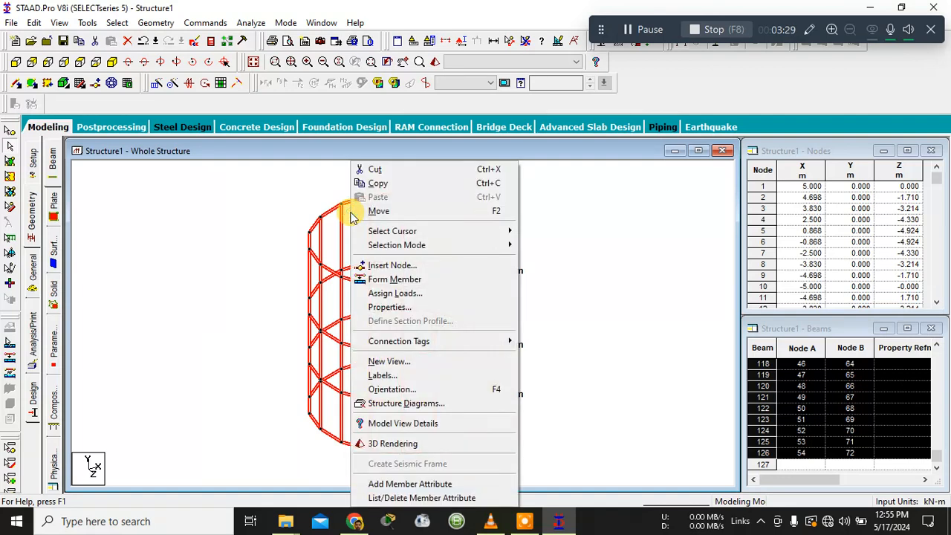
{"action": "left_click", "coordinate": [213, 253]}
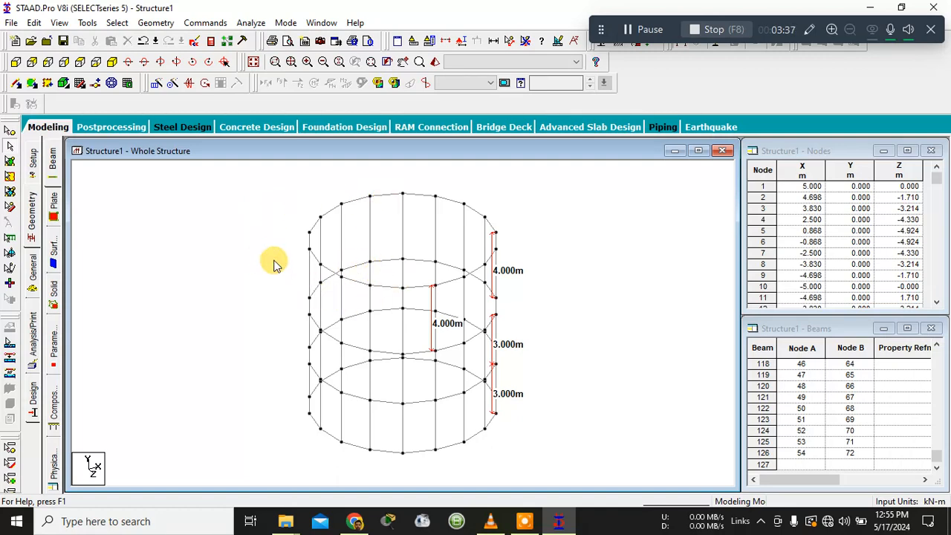
Step: Isolate the frame's top ring from the front elevation with a Select to View section window around its nodes
{"action": "left_click", "coordinate": [16, 63]}
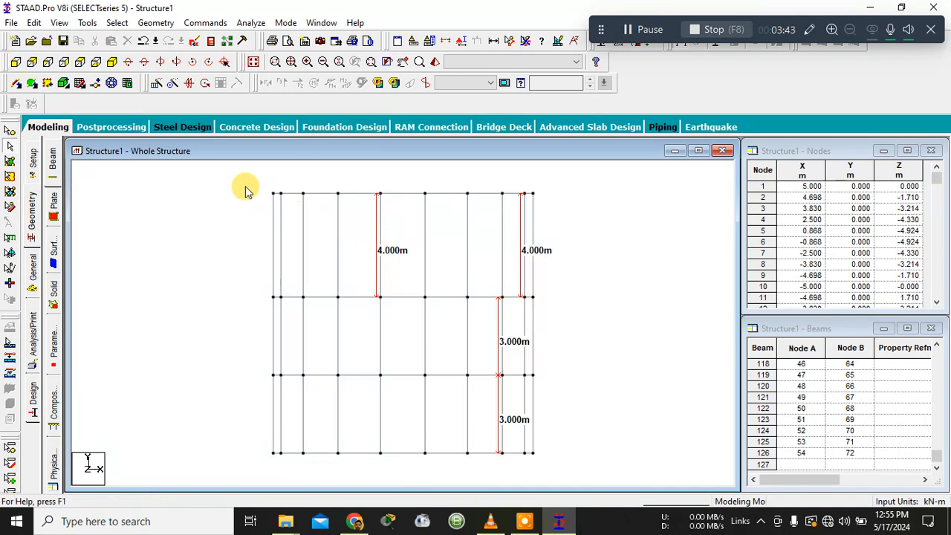
{"action": "left_click", "coordinate": [448, 43]}
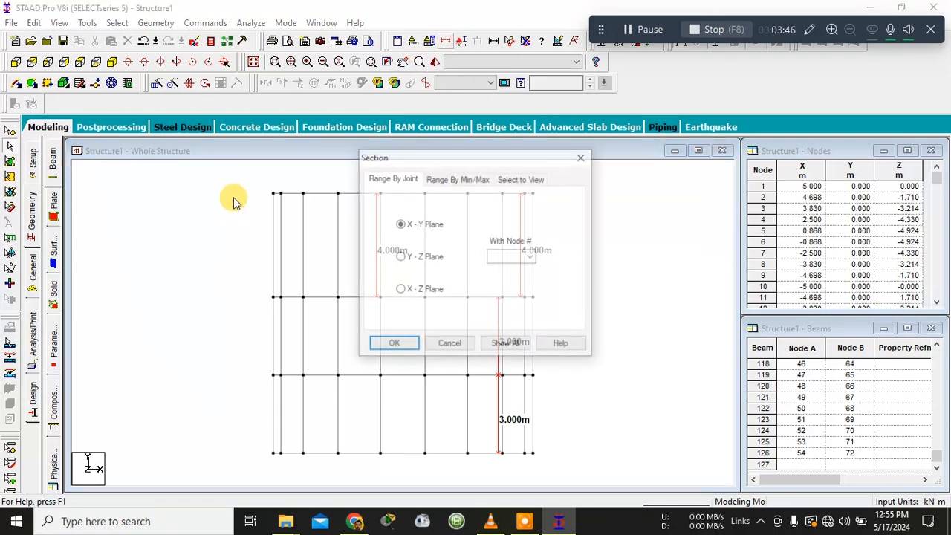
{"action": "left_click", "coordinate": [524, 178]}
{"action": "left_click", "coordinate": [393, 344]}
{"action": "left_click_drag", "start_coordinate": [241, 179], "coordinate": [557, 214]}
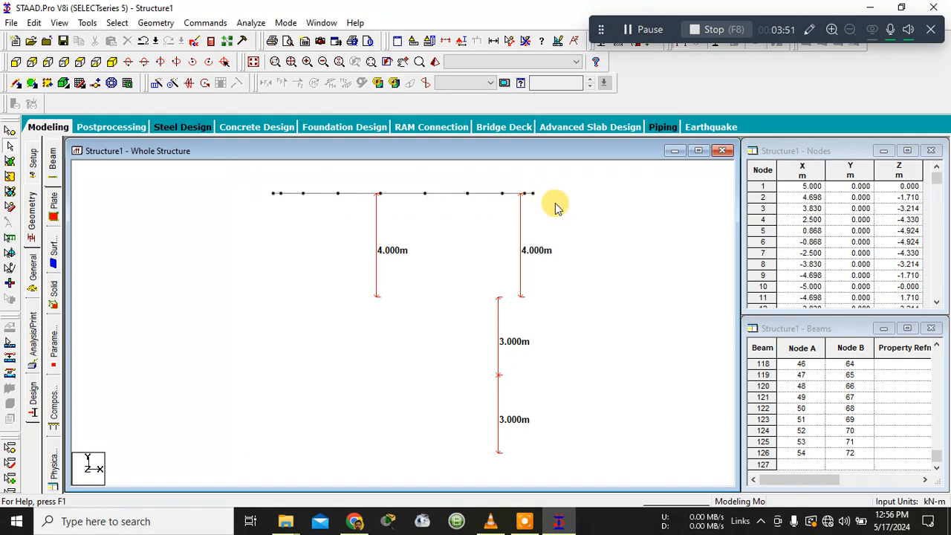
Step: Draw a beam across the top ring's diameter along the X axis in plan view
{"action": "left_click", "coordinate": [79, 64]}
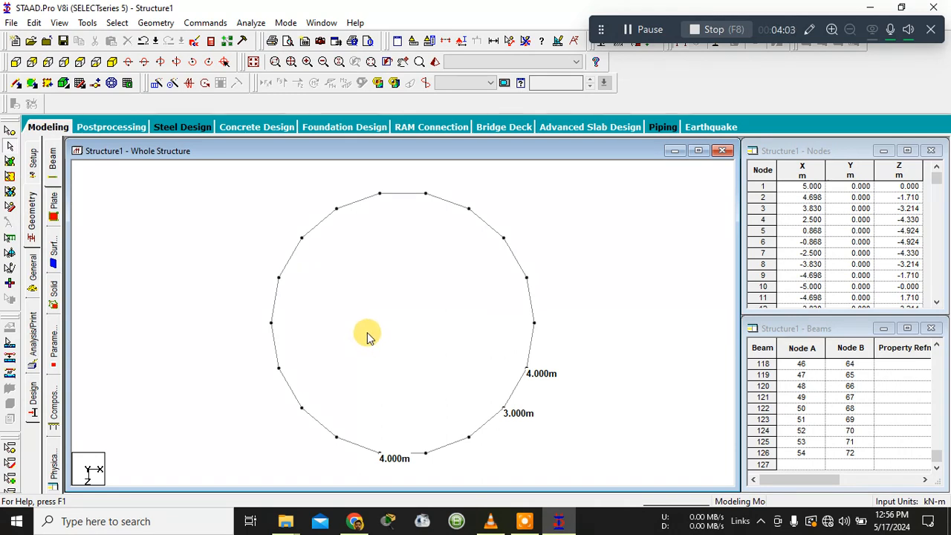
{"action": "left_click", "coordinate": [16, 84]}
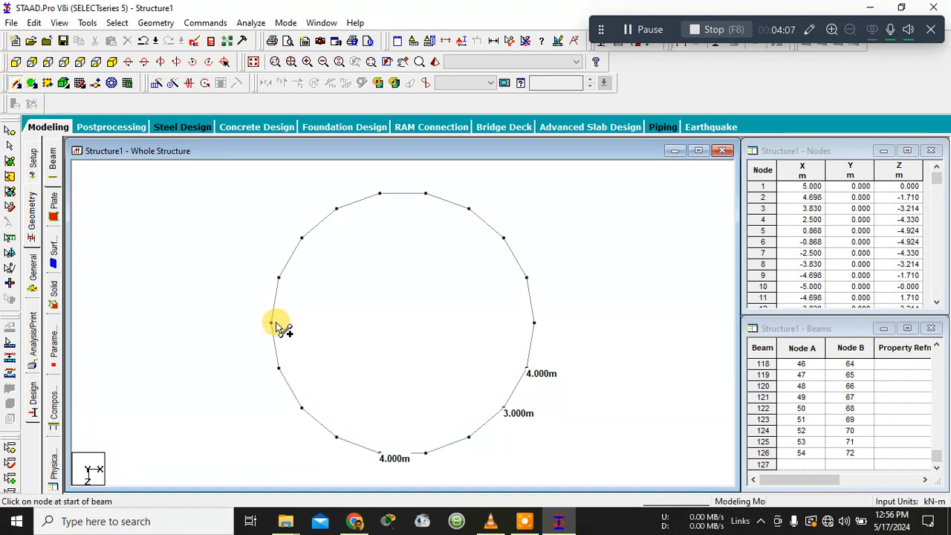
{"action": "left_click_drag", "start_coordinate": [272, 326], "coordinate": [537, 326]}
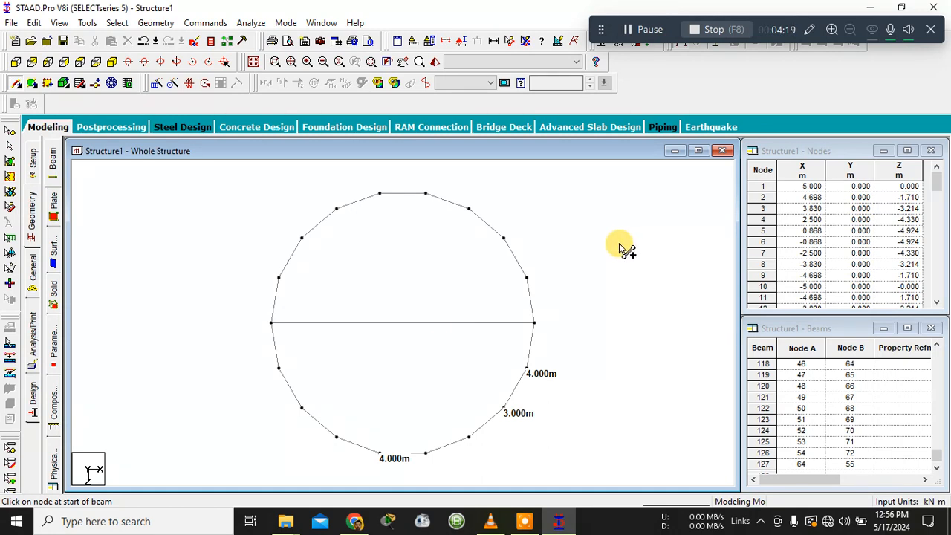
Step: Insert a node at the midpoint of the diameter beam across the top ring
{"action": "left_click", "coordinate": [399, 323]}
{"action": "right_click", "coordinate": [400, 324]}
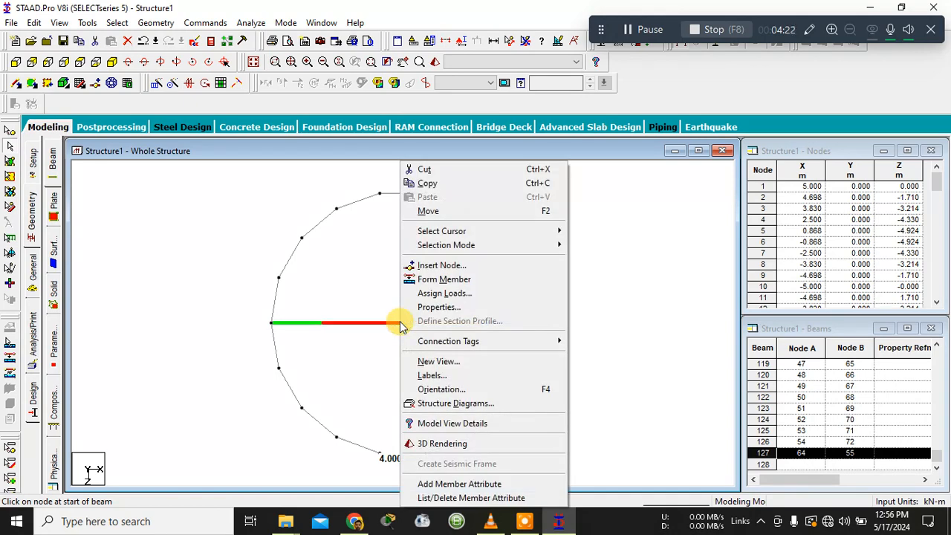
{"action": "left_click", "coordinate": [443, 269]}
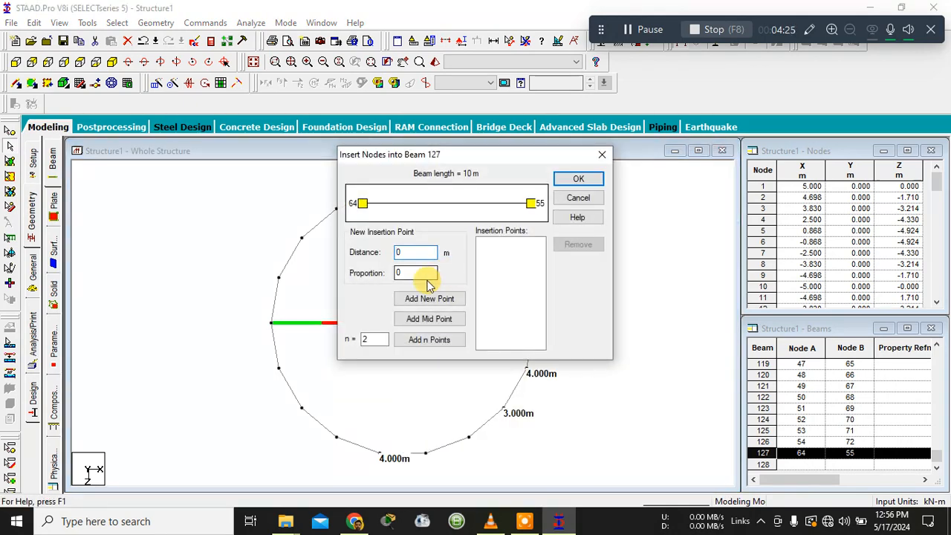
{"action": "left_click", "coordinate": [438, 319]}
{"action": "left_click", "coordinate": [602, 182]}
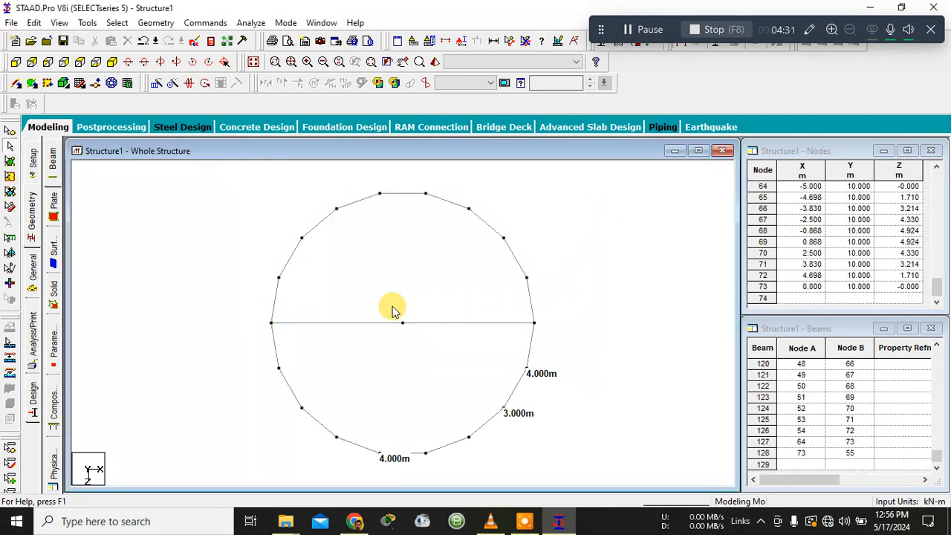
Step: Copy the ring's centre node and paste it offset 0.5 m in Y, with X and Z offsets of 0
{"action": "left_click", "coordinate": [9, 138]}
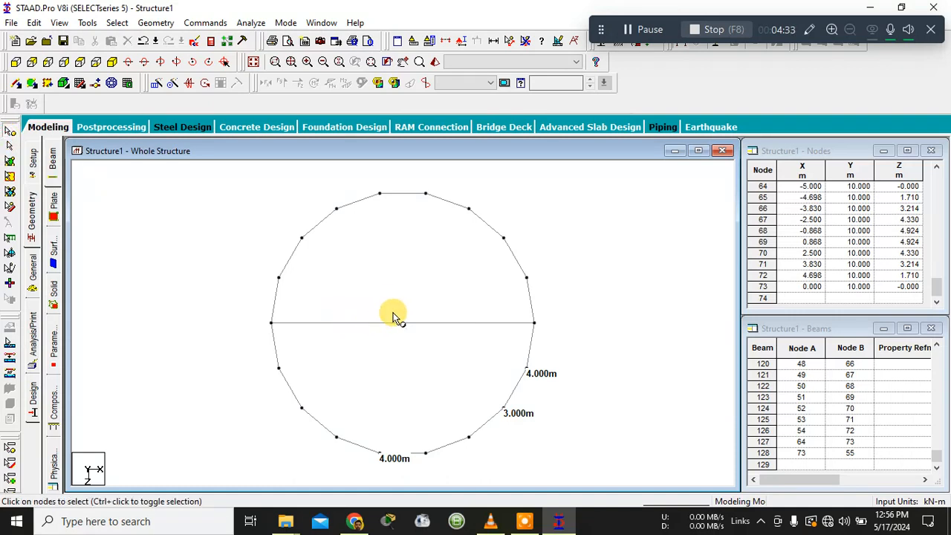
{"action": "left_click", "coordinate": [404, 324]}
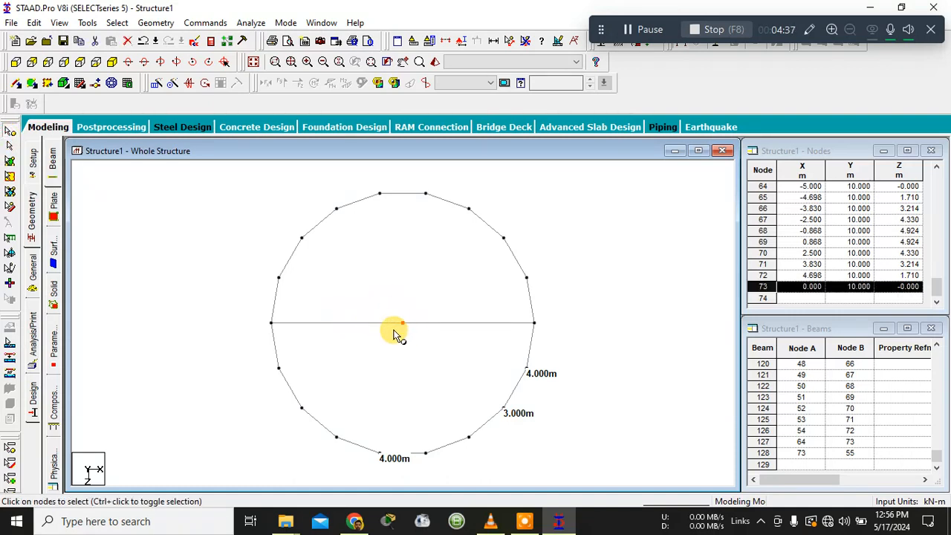
{"action": "key", "text": "ctrl+v"}
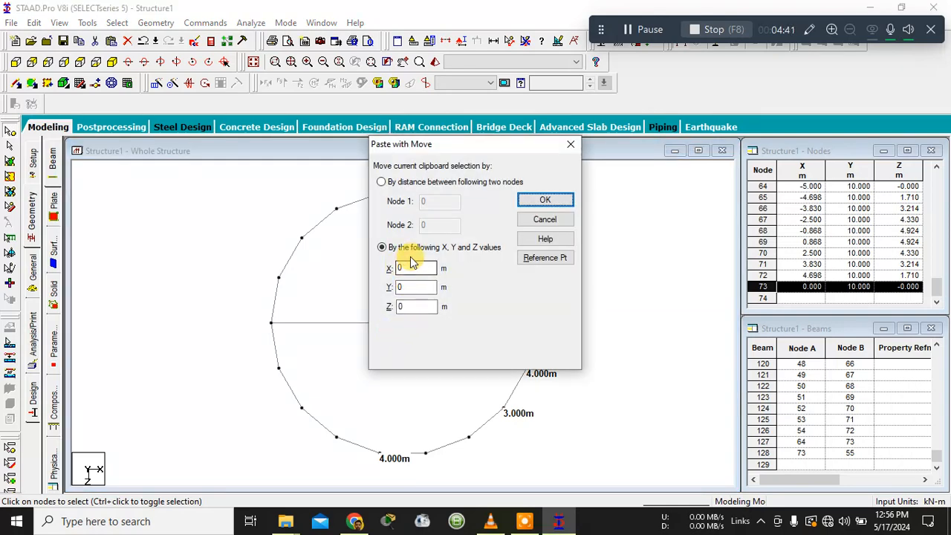
{"action": "double_click", "coordinate": [419, 287]}
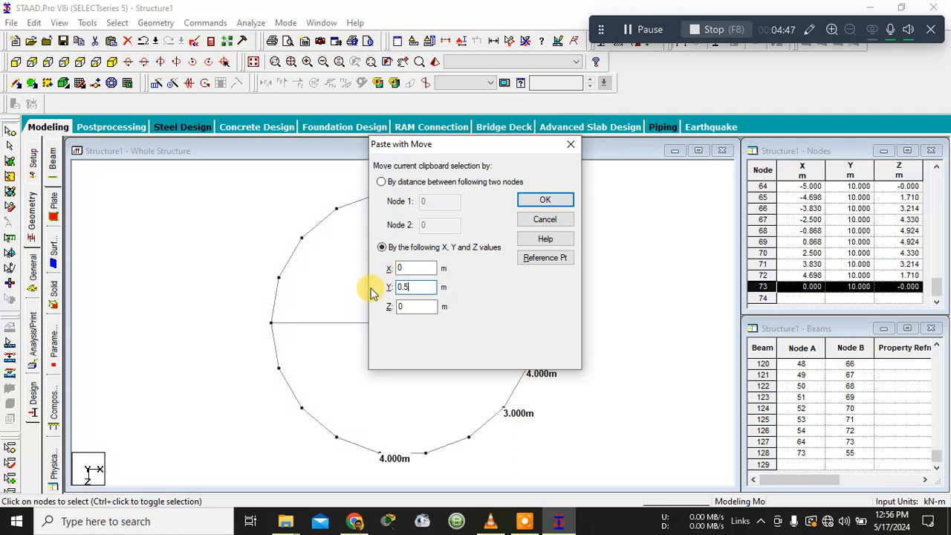
{"action": "left_click", "coordinate": [412, 268]}
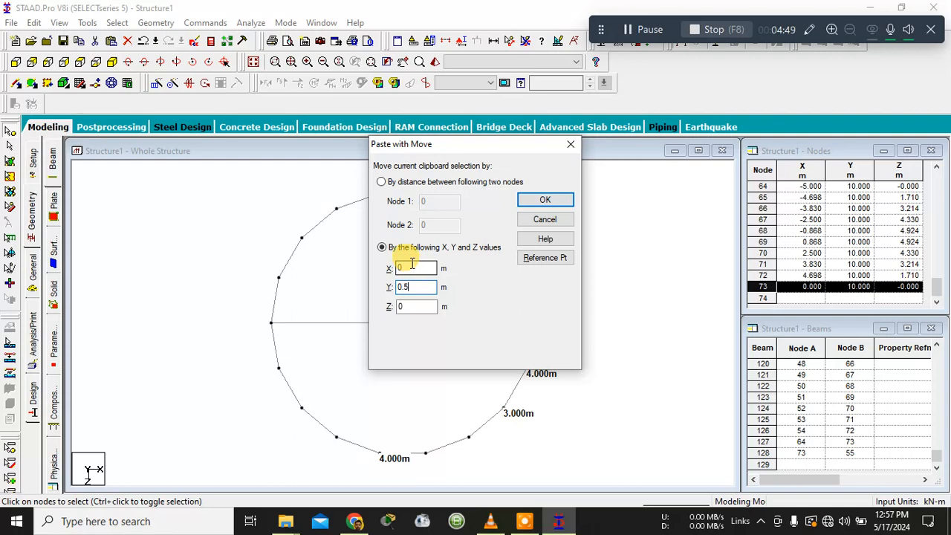
{"action": "left_click", "coordinate": [543, 200]}
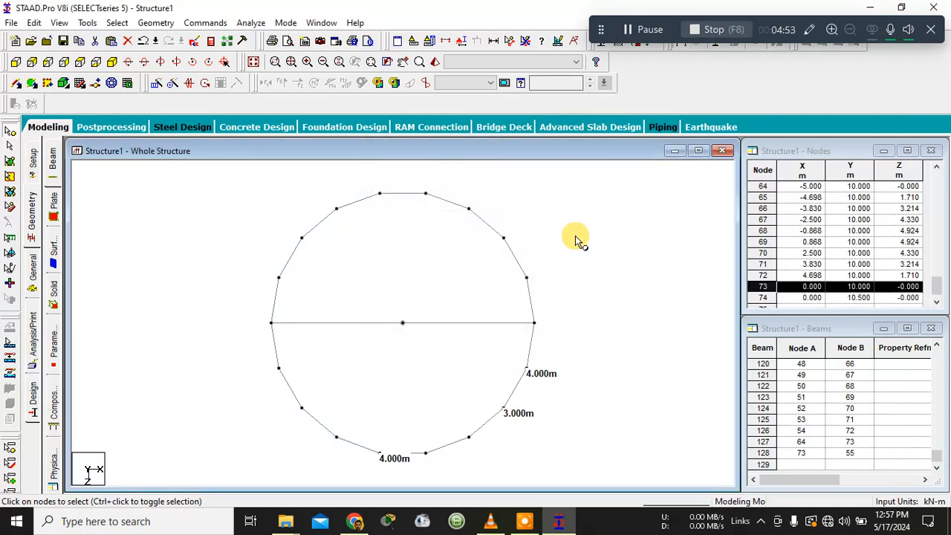
{"action": "left_click", "coordinate": [581, 244]}
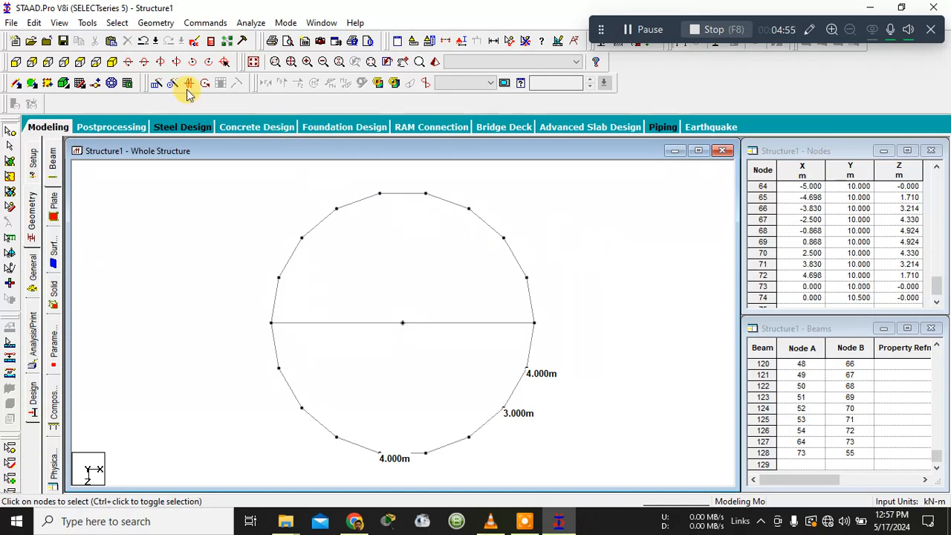
Step: Delete both halves of the diameter beam and the unattached node left at the ring's centre, keeping the raised node
{"action": "left_click", "coordinate": [84, 64]}
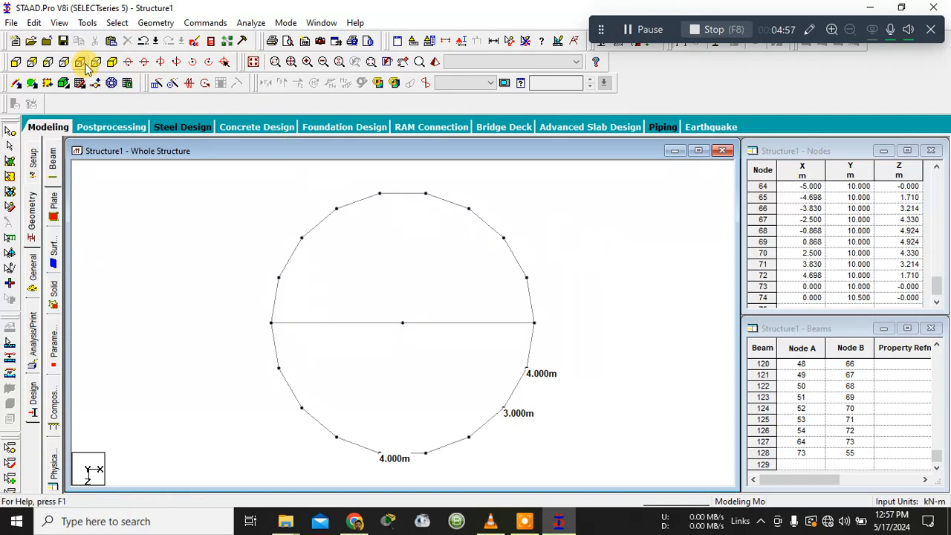
{"action": "left_click", "coordinate": [15, 62]}
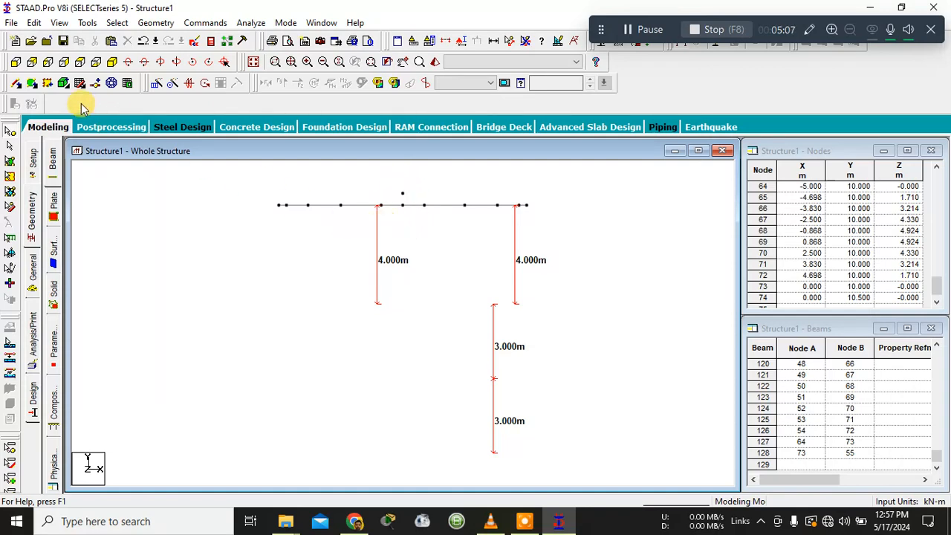
{"action": "left_click", "coordinate": [111, 62]}
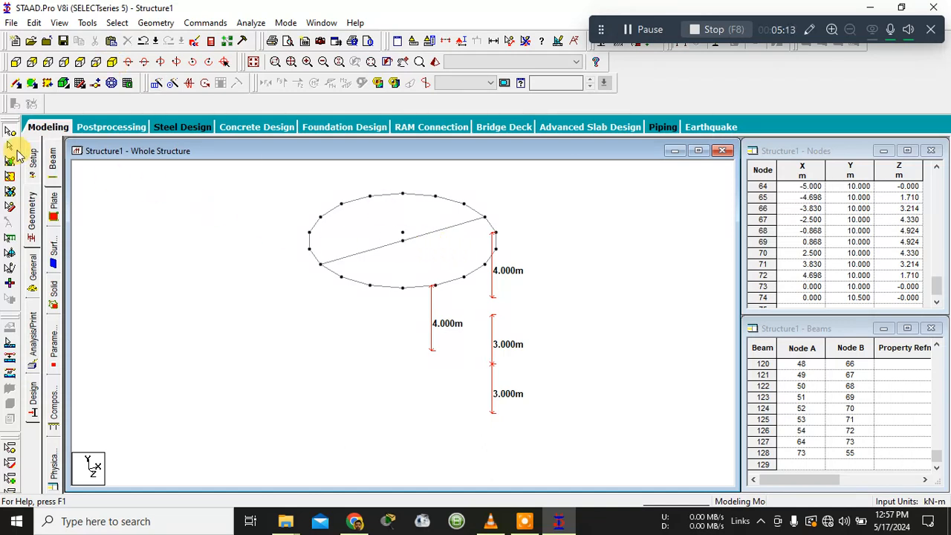
{"action": "left_click", "coordinate": [16, 82]}
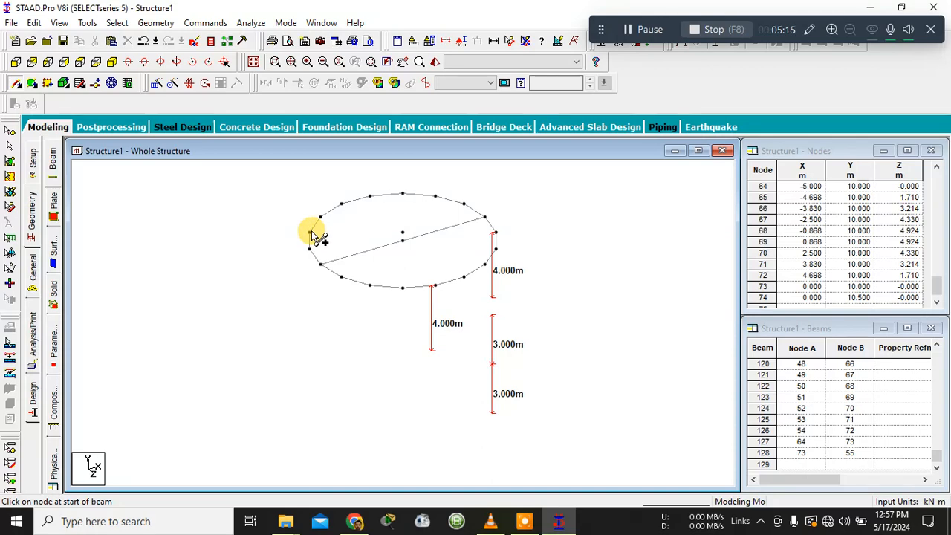
{"action": "mouse_move", "coordinate": [311, 235]}
{"action": "left_mouse_down"}
{"action": "mouse_move", "coordinate": [380, 235]}
{"action": "mouse_move", "coordinate": [367, 235]}
{"action": "left_mouse_up"}
{"action": "left_click", "coordinate": [373, 250]}
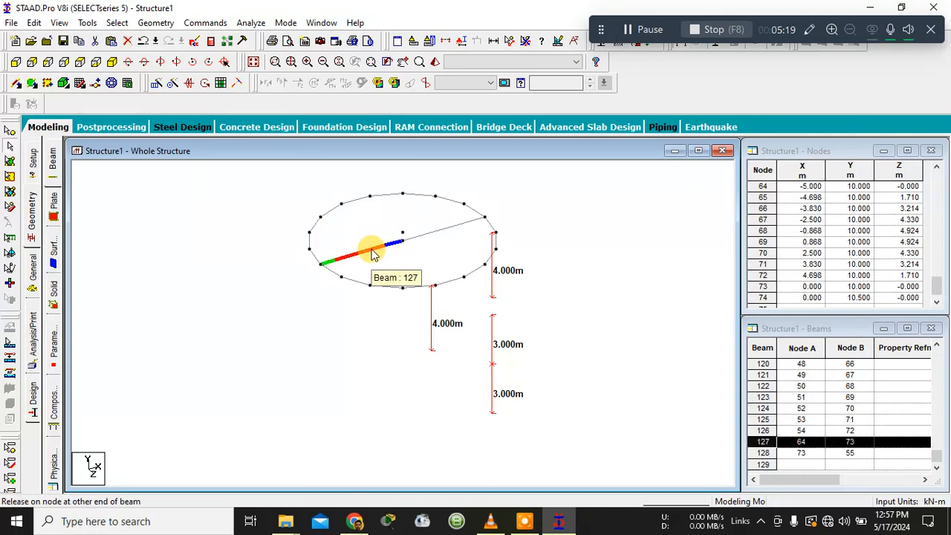
{"action": "key", "text": "Delete"}
{"action": "left_click", "coordinate": [509, 290]}
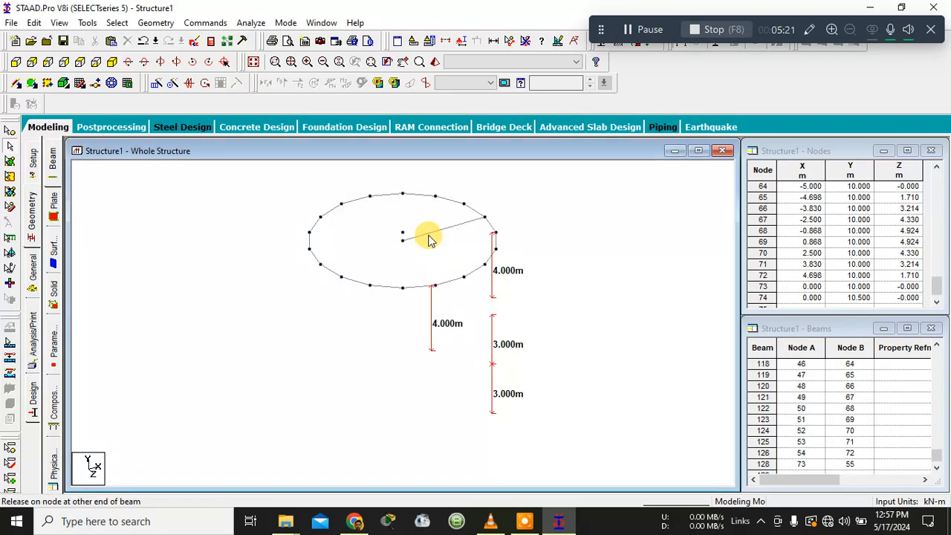
{"action": "left_click", "coordinate": [426, 231]}
{"action": "key", "text": "Delete"}
{"action": "key", "text": "Return"}
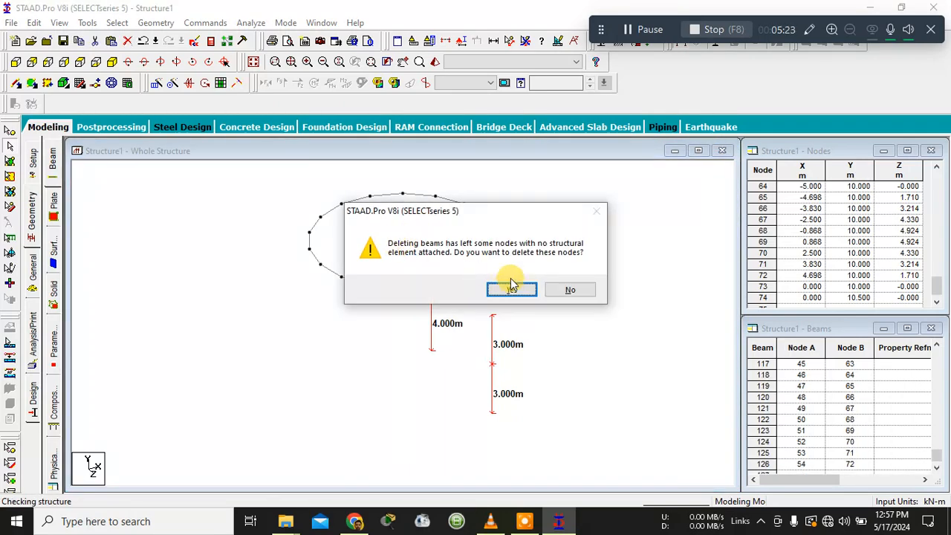
{"action": "left_click", "coordinate": [503, 290]}
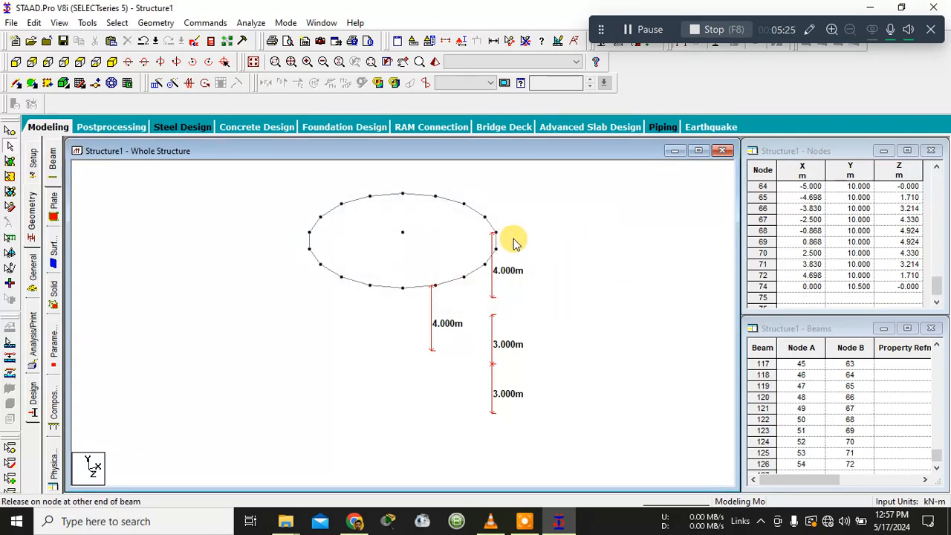
Step: Draw radial beams connecting every node of the top ring to the raised centre node
{"action": "left_click", "coordinate": [16, 82]}
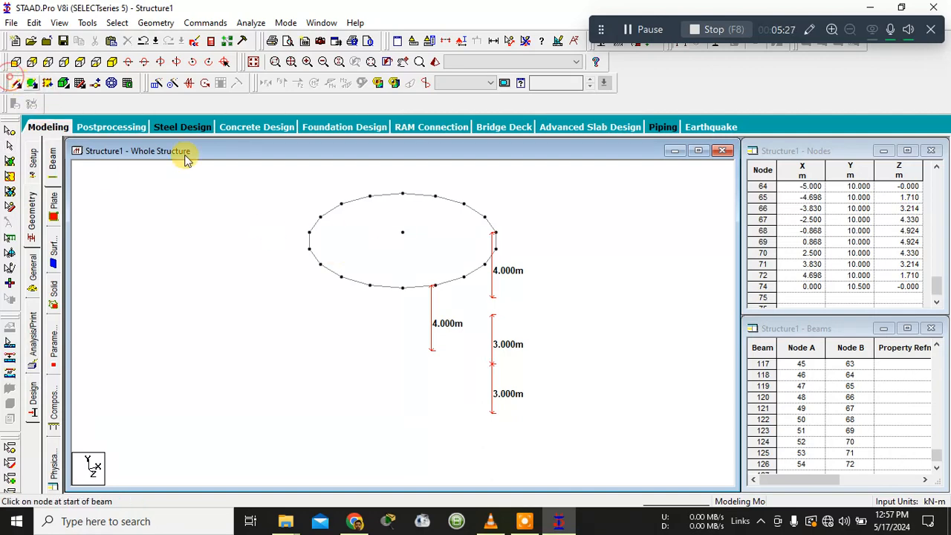
{"action": "left_click_drag", "start_coordinate": [321, 218], "coordinate": [402, 232]}
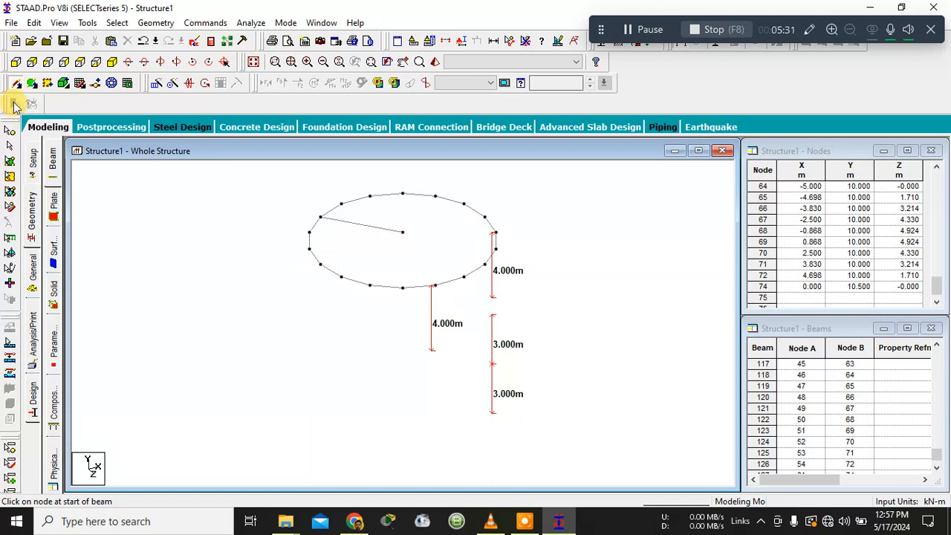
{"action": "left_click", "coordinate": [16, 83]}
{"action": "left_click", "coordinate": [313, 236]}
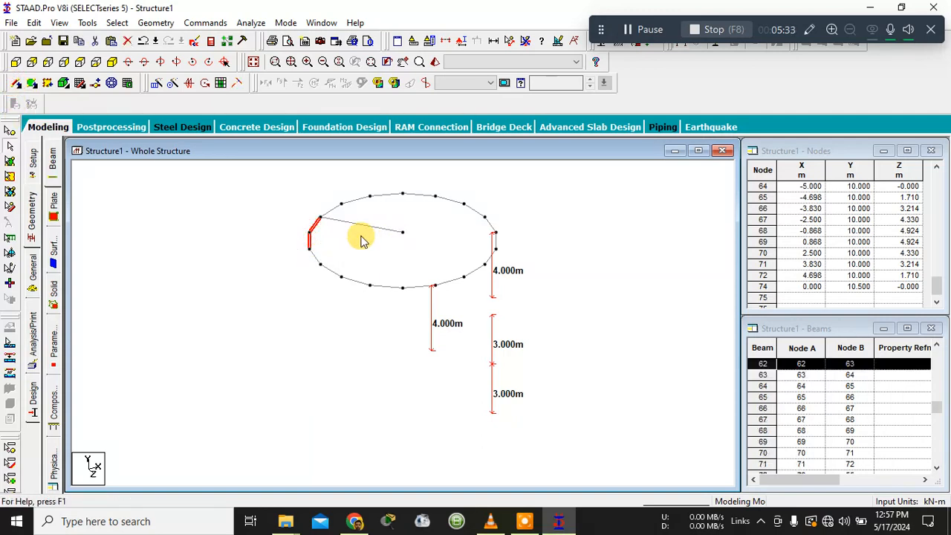
{"action": "left_click", "coordinate": [321, 244]}
{"action": "left_click", "coordinate": [16, 83]}
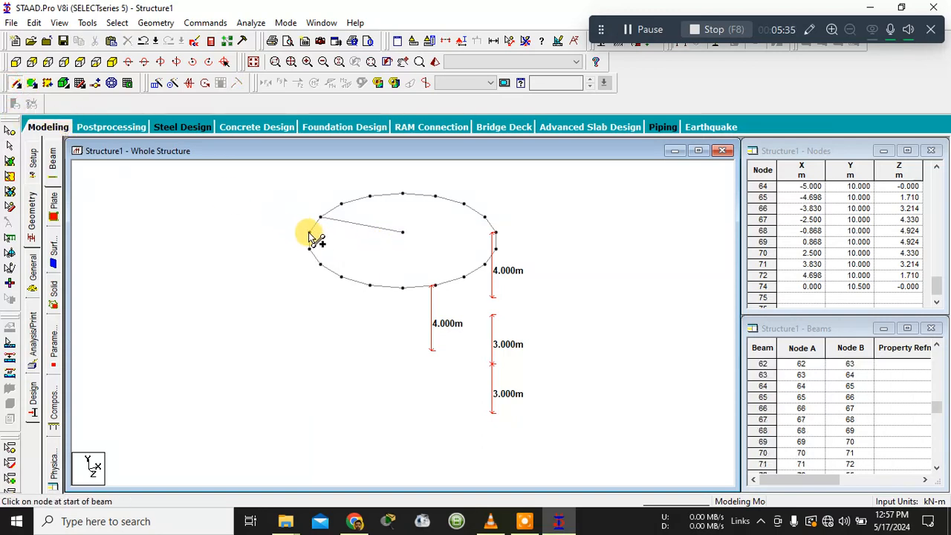
{"action": "left_click_drag", "start_coordinate": [309, 233], "coordinate": [402, 231]}
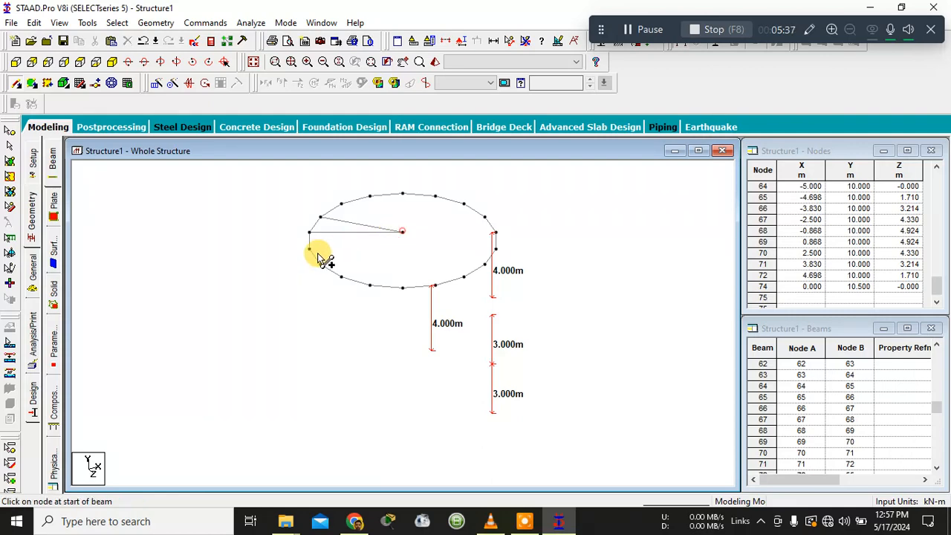
{"action": "left_click_drag", "start_coordinate": [307, 247], "coordinate": [402, 232]}
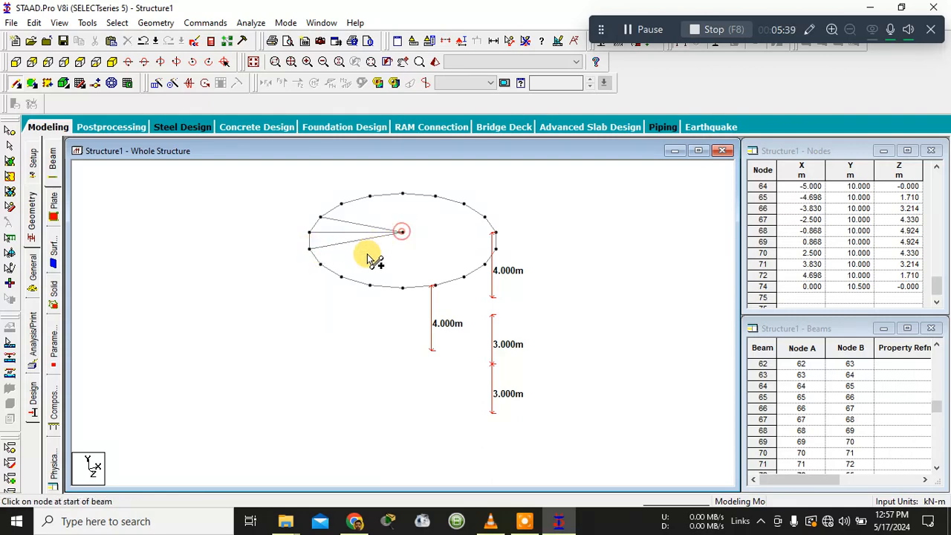
{"action": "left_click_drag", "start_coordinate": [319, 263], "coordinate": [340, 276]}
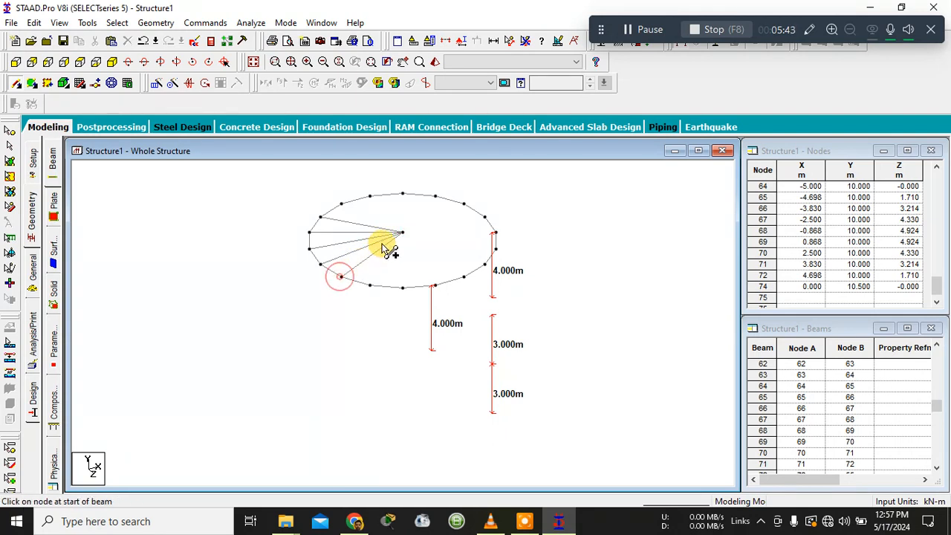
{"action": "left_click_drag", "start_coordinate": [402, 233], "coordinate": [402, 286]}
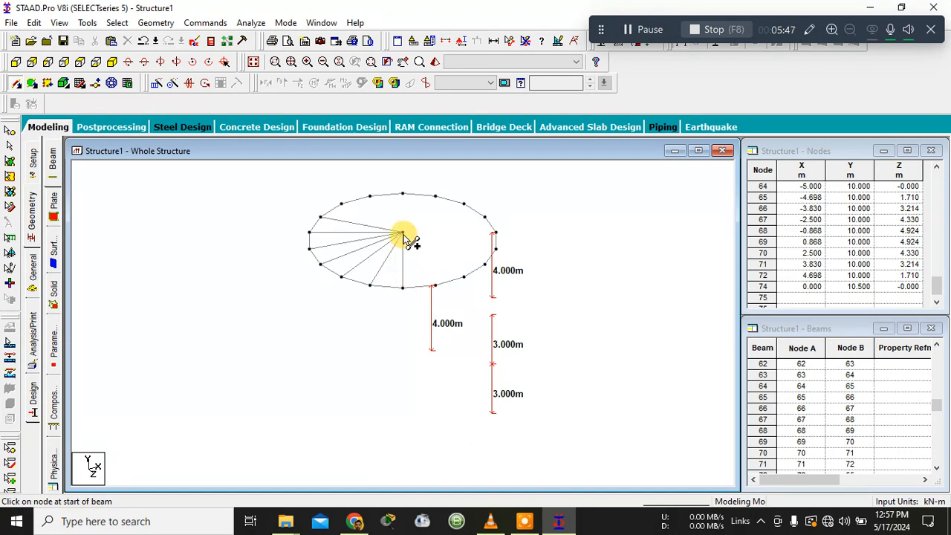
{"action": "left_click_drag", "start_coordinate": [402, 235], "coordinate": [433, 283]}
{"action": "left_click_drag", "start_coordinate": [402, 234], "coordinate": [463, 277]}
{"action": "left_click_drag", "start_coordinate": [350, 210], "coordinate": [341, 203]}
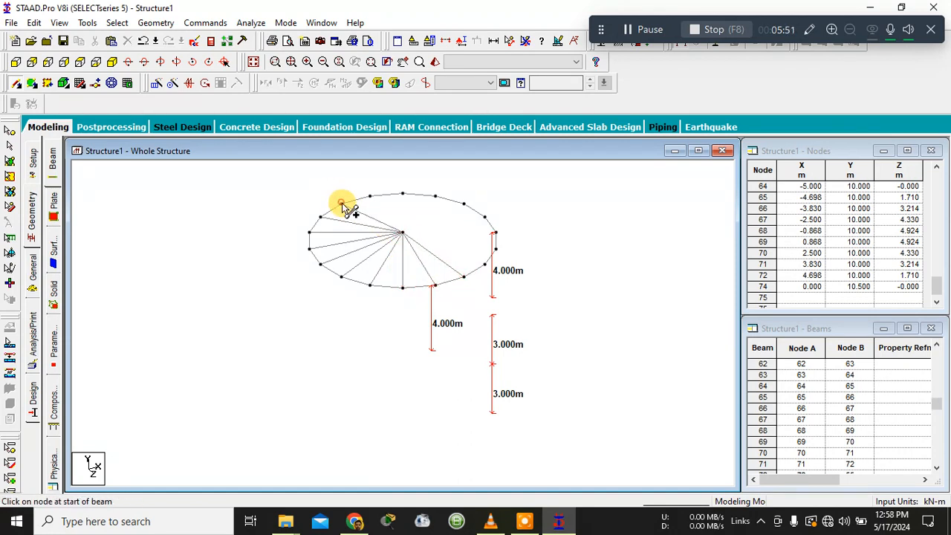
{"action": "left_click_drag", "start_coordinate": [402, 233], "coordinate": [494, 232]}
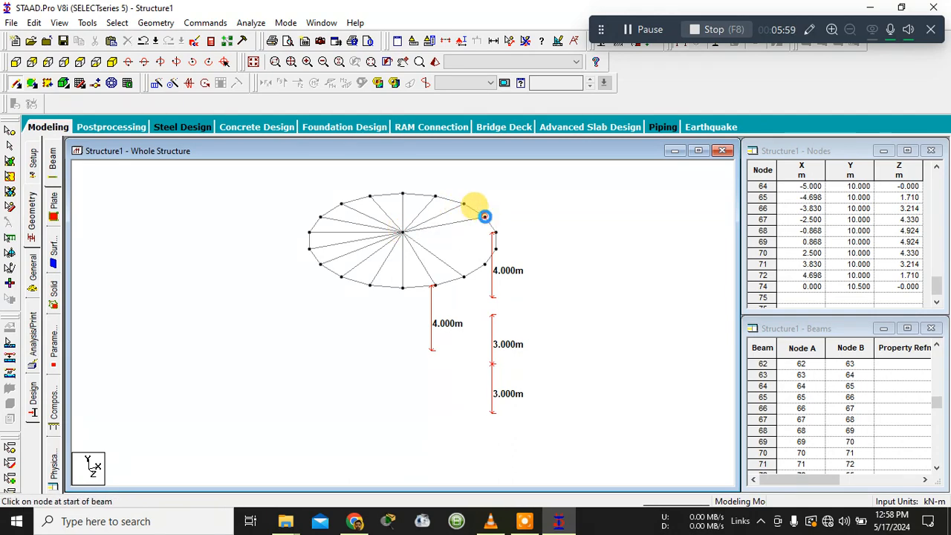
{"action": "left_click_drag", "start_coordinate": [402, 233], "coordinate": [495, 232]}
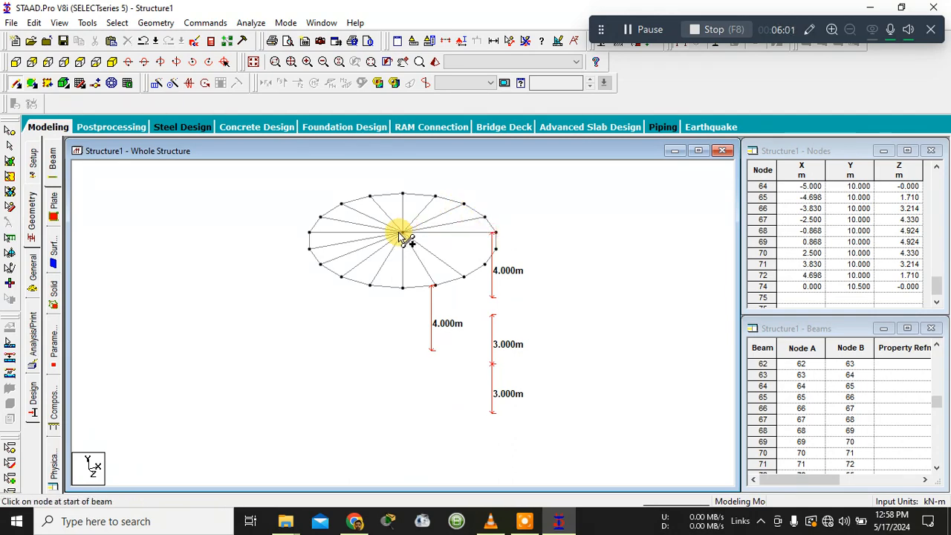
{"action": "left_click_drag", "start_coordinate": [402, 233], "coordinate": [494, 249]}
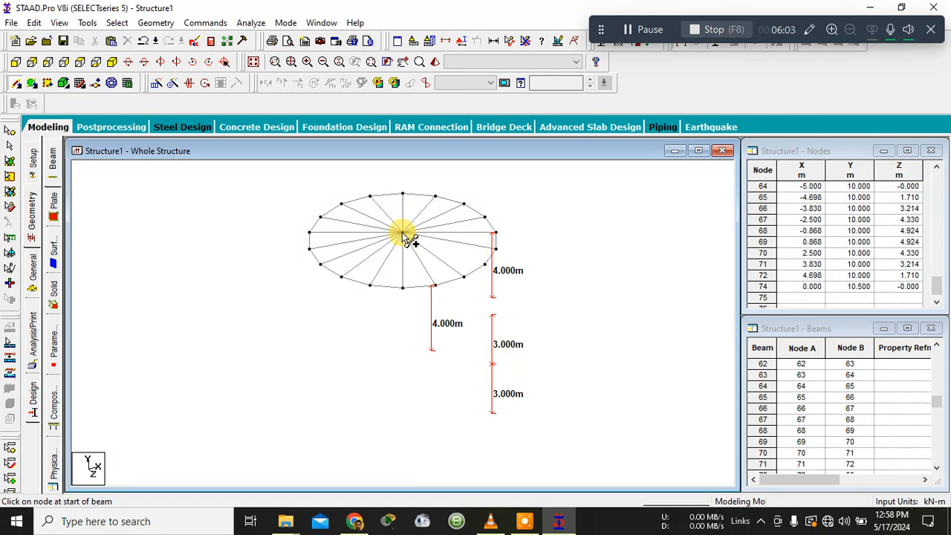
{"action": "left_click_drag", "start_coordinate": [402, 233], "coordinate": [484, 265]}
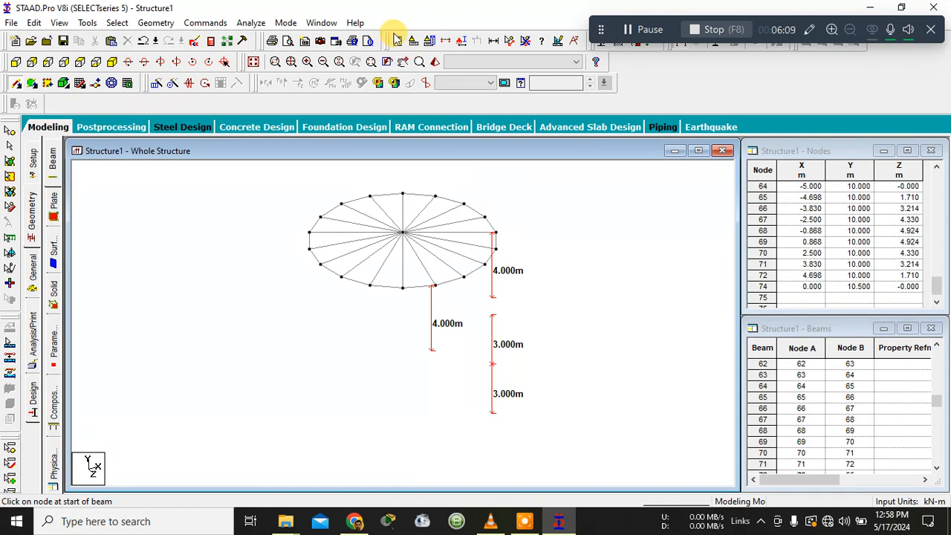
Step: Show the whole structure and inspect its conical roof from several angles in a 3D rendered view
{"action": "left_click", "coordinate": [255, 63]}
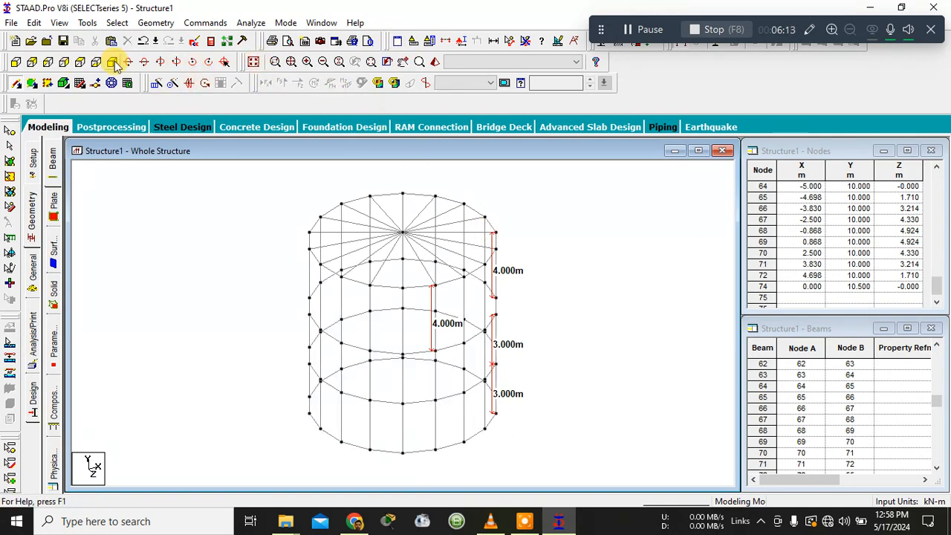
{"action": "left_click", "coordinate": [437, 61]}
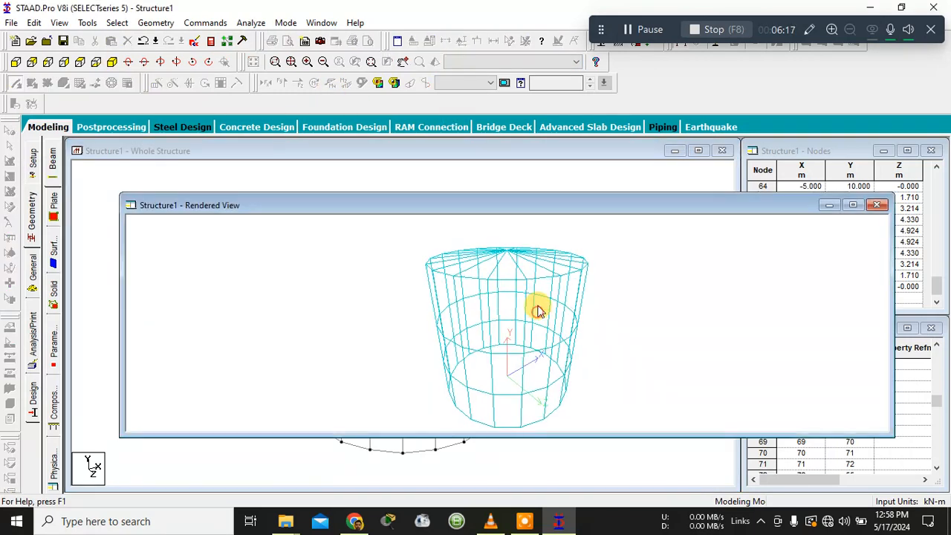
{"action": "left_click_drag", "start_coordinate": [535, 308], "coordinate": [498, 256]}
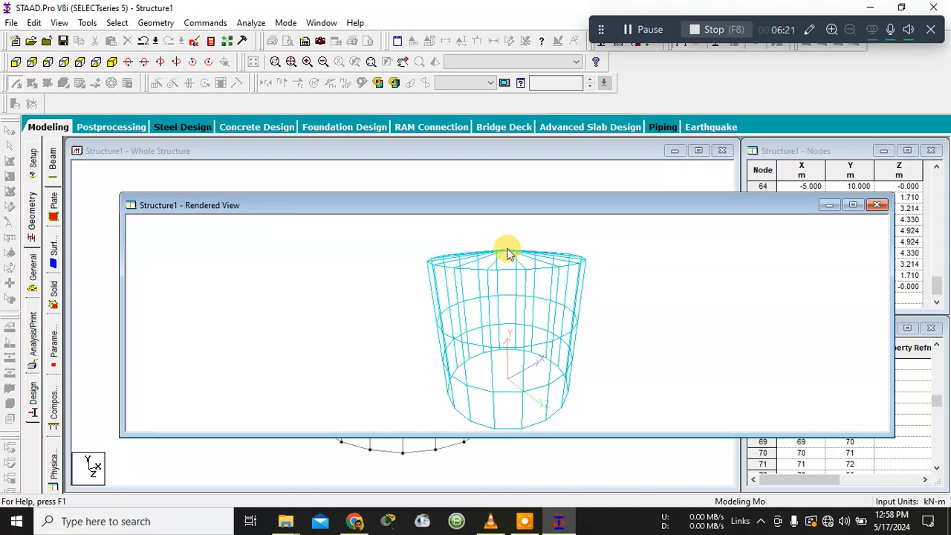
{"action": "left_click", "coordinate": [877, 208]}
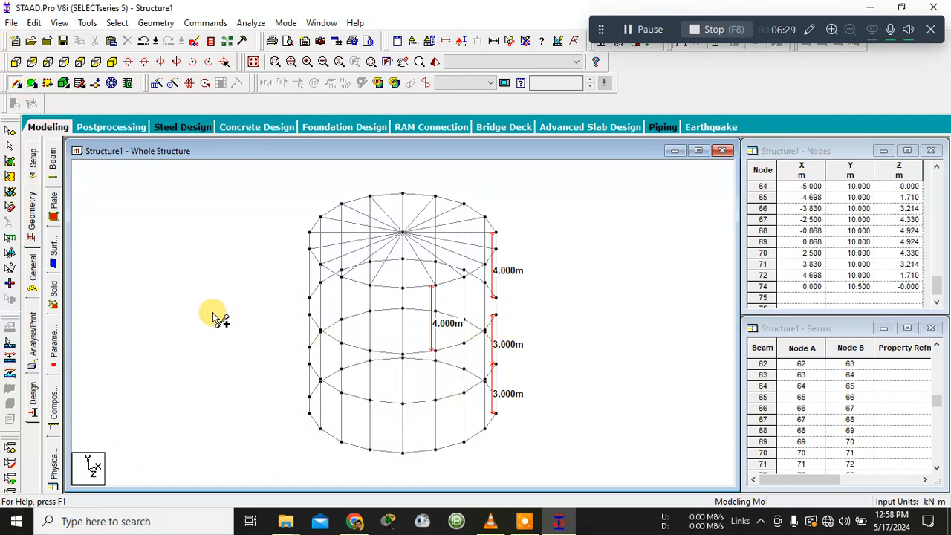
Step: Isolate the ring of beams at the base of the 4 m storey with a Window / Rubber Band section, and restore the whole structure
{"action": "left_click", "coordinate": [15, 62]}
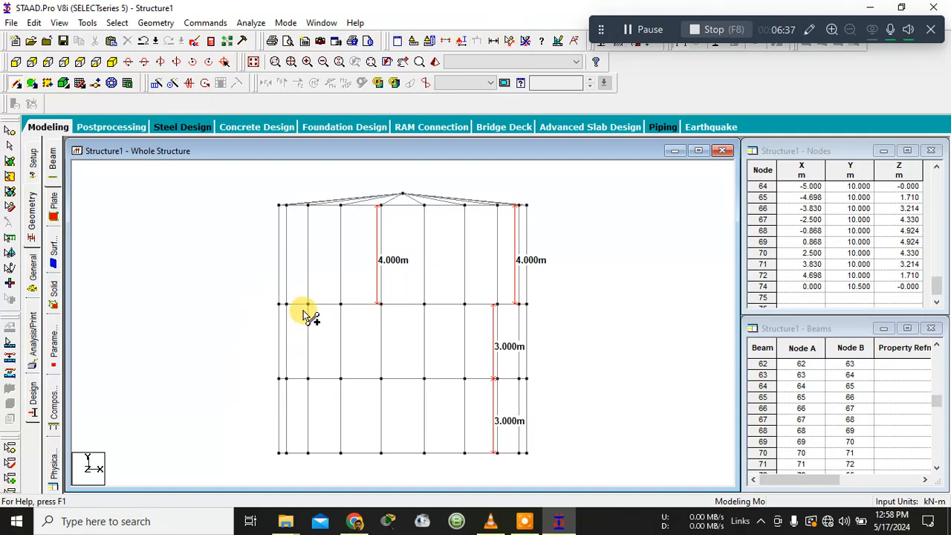
{"action": "left_click", "coordinate": [248, 286]}
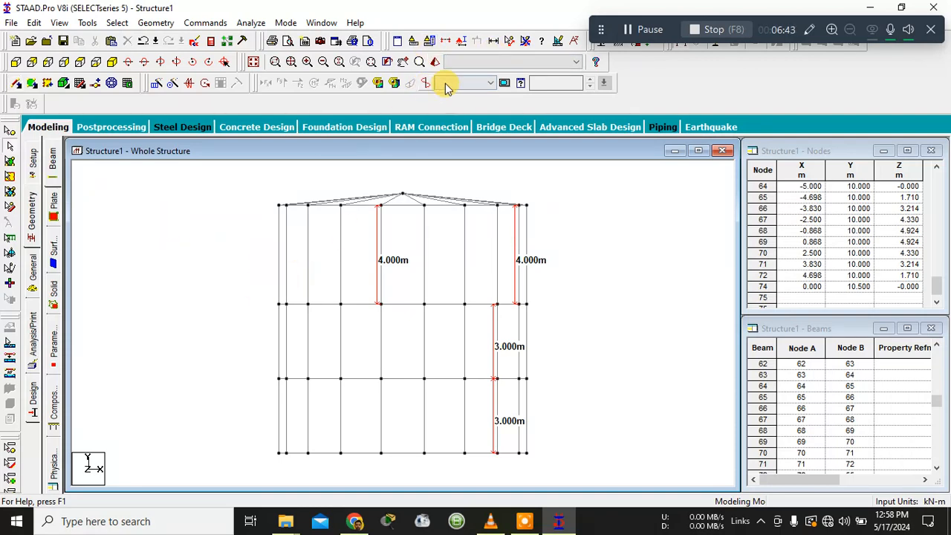
{"action": "left_click", "coordinate": [444, 41]}
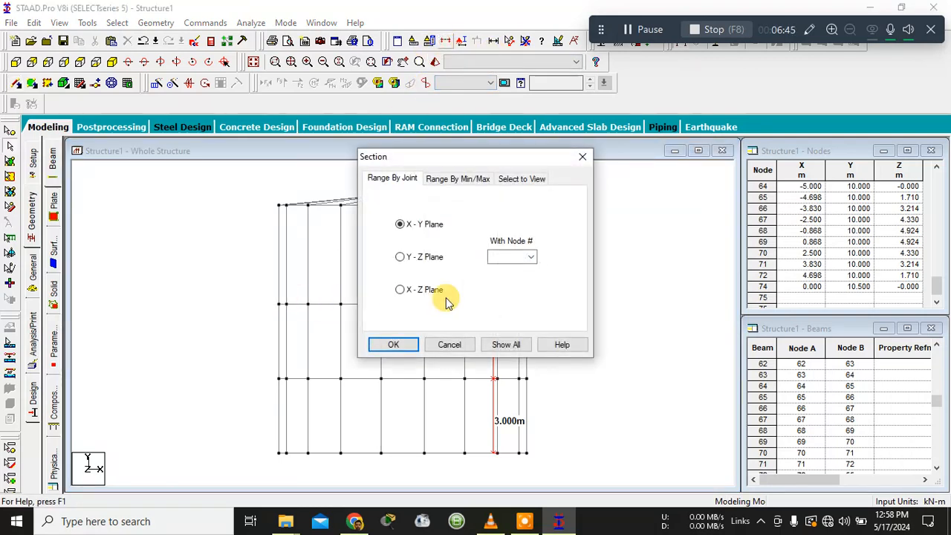
{"action": "left_click", "coordinate": [520, 178]}
{"action": "left_click", "coordinate": [405, 343]}
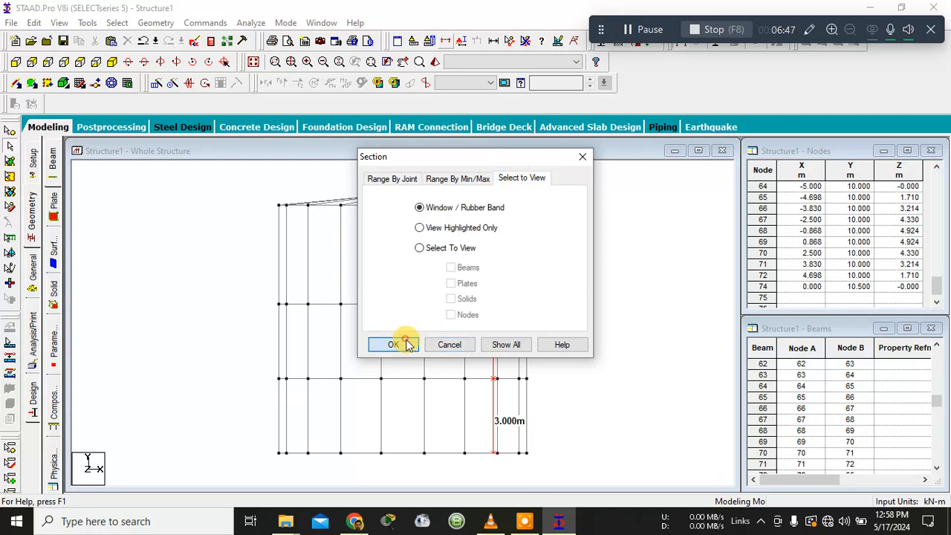
{"action": "left_click_drag", "start_coordinate": [243, 292], "coordinate": [547, 306]}
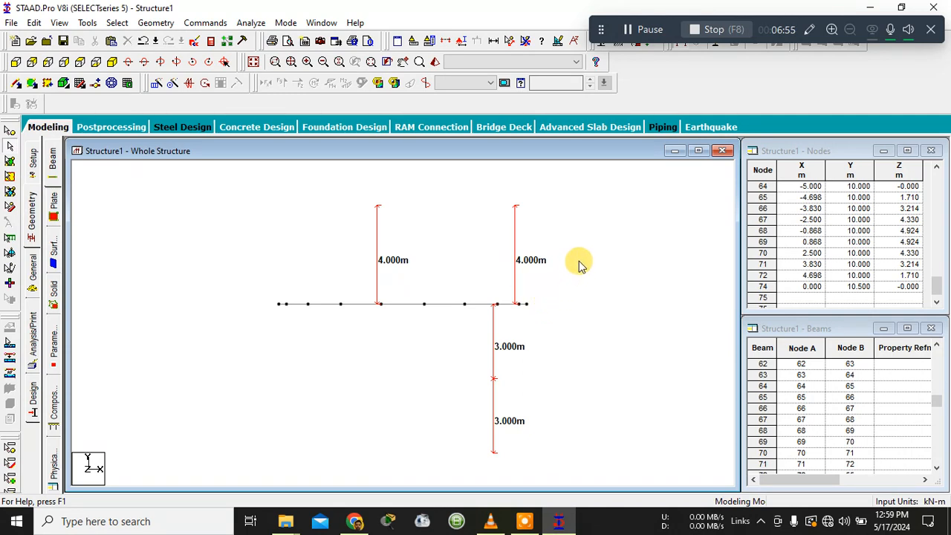
{"action": "left_click", "coordinate": [252, 61]}
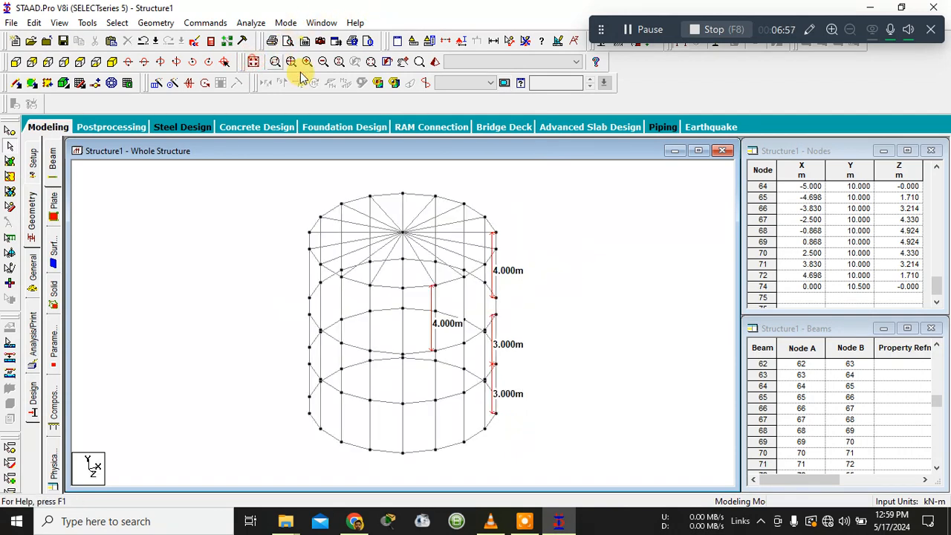
Step: From the front view, select all ring beams at the base of the 4 m storey and display only those selected objects
{"action": "left_click_drag", "start_coordinate": [9, 62], "coordinate": [13, 63]}
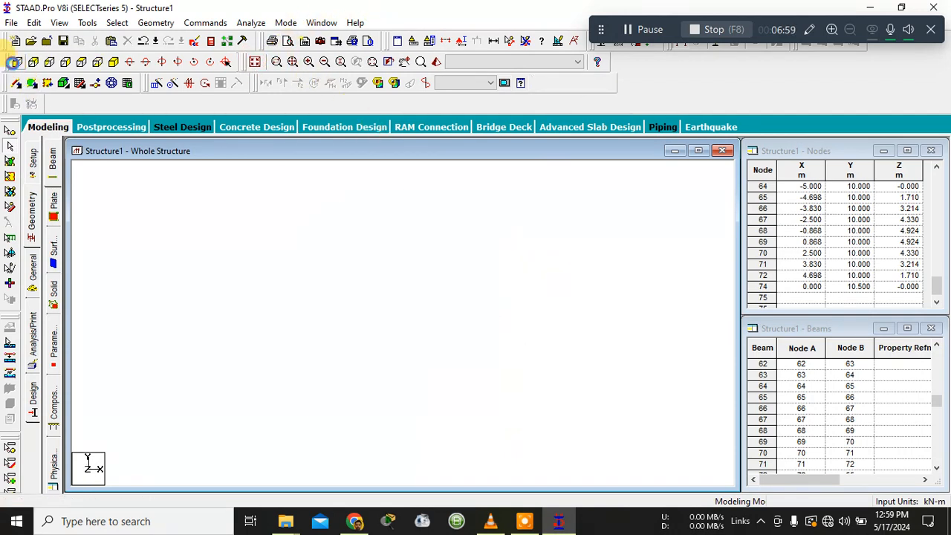
{"action": "left_click", "coordinate": [15, 62]}
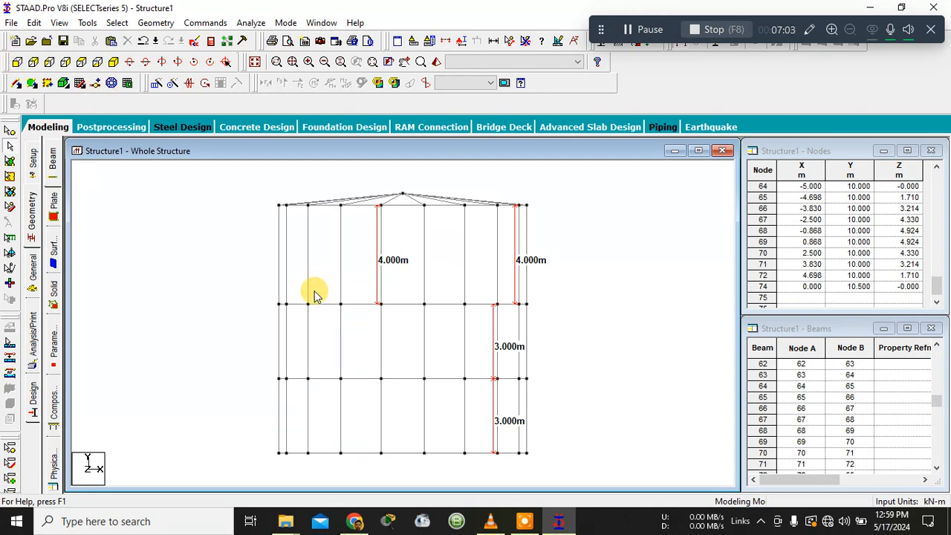
{"action": "left_click", "coordinate": [364, 305]}
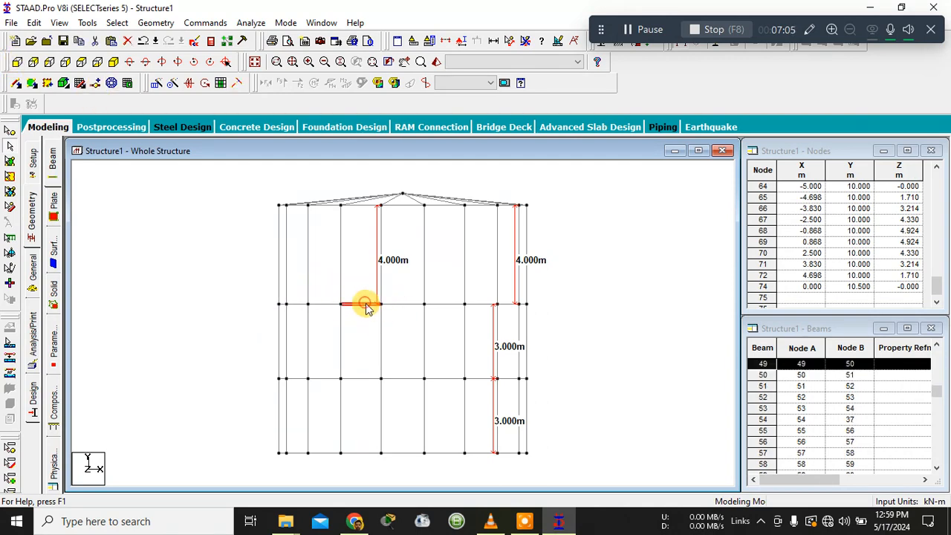
{"action": "left_click_drag", "start_coordinate": [240, 300], "coordinate": [563, 314]}
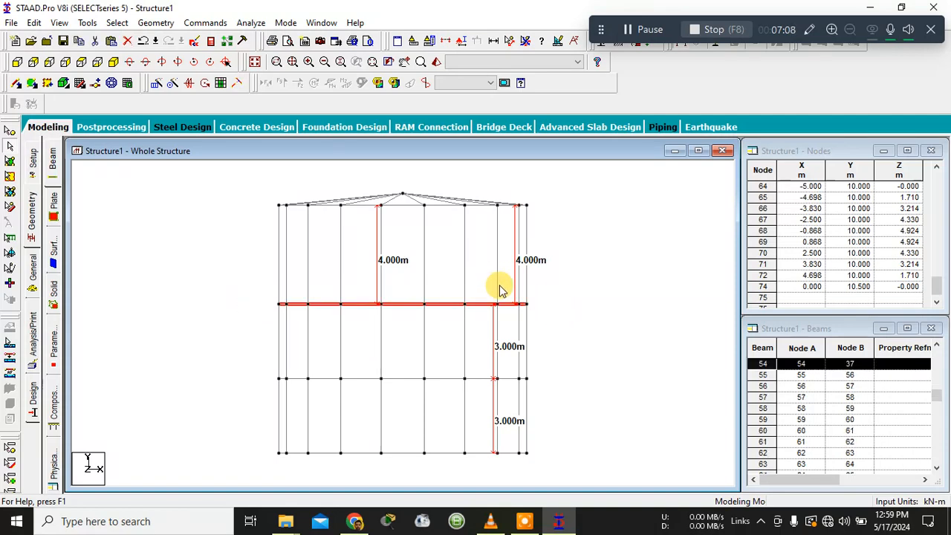
{"action": "left_click", "coordinate": [65, 24]}
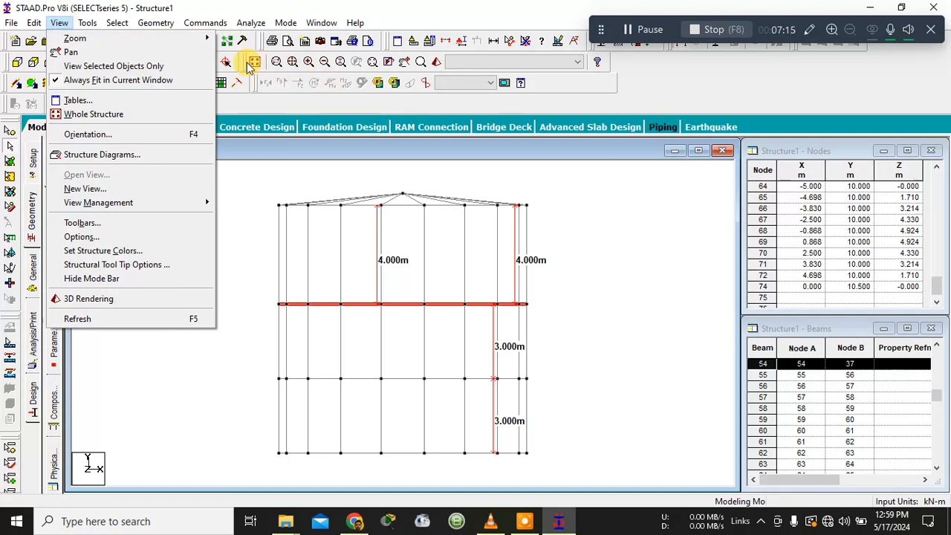
{"action": "mouse_move", "coordinate": [88, 23]}
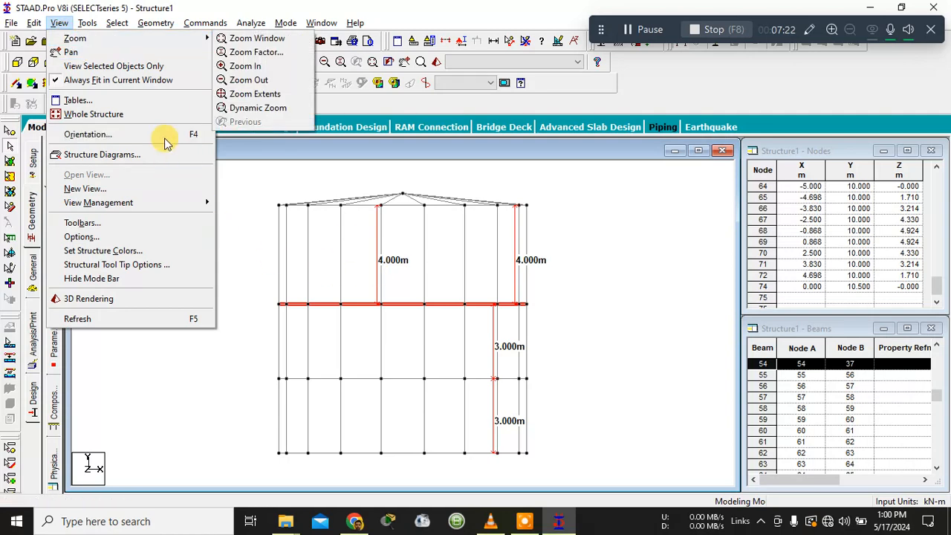
{"action": "left_click", "coordinate": [123, 71]}
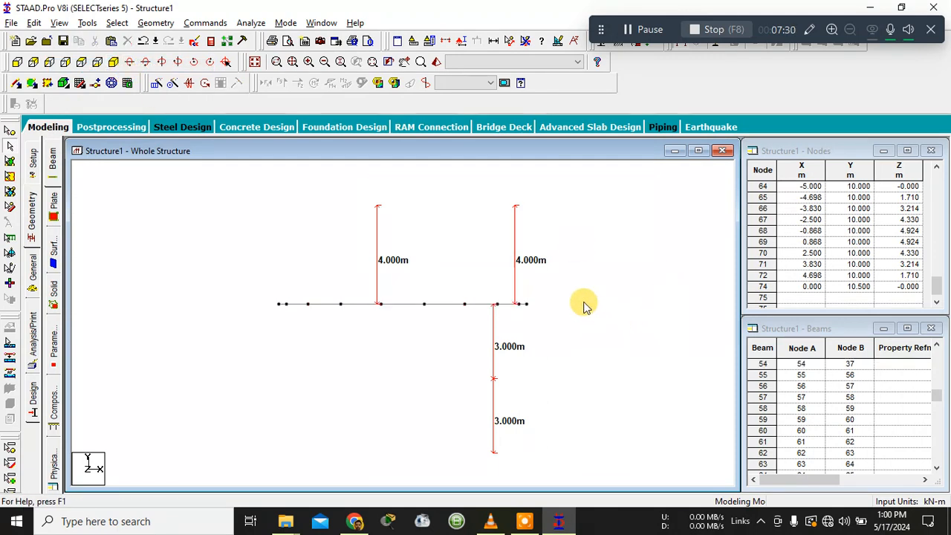
Step: In plan view, draw two crossing beams between opposite nodes of the isolated ring, one of them along the X axis
{"action": "left_click", "coordinate": [82, 61]}
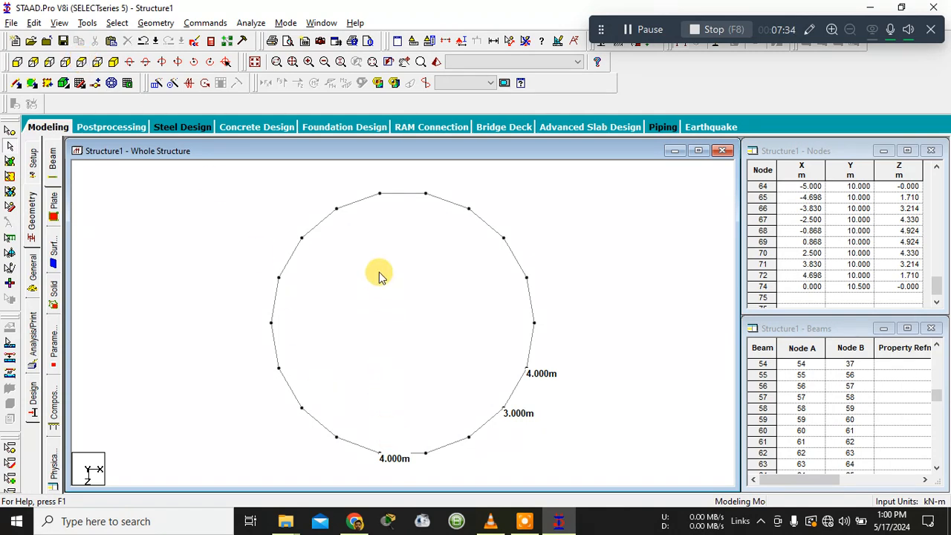
{"action": "left_click", "coordinate": [17, 82]}
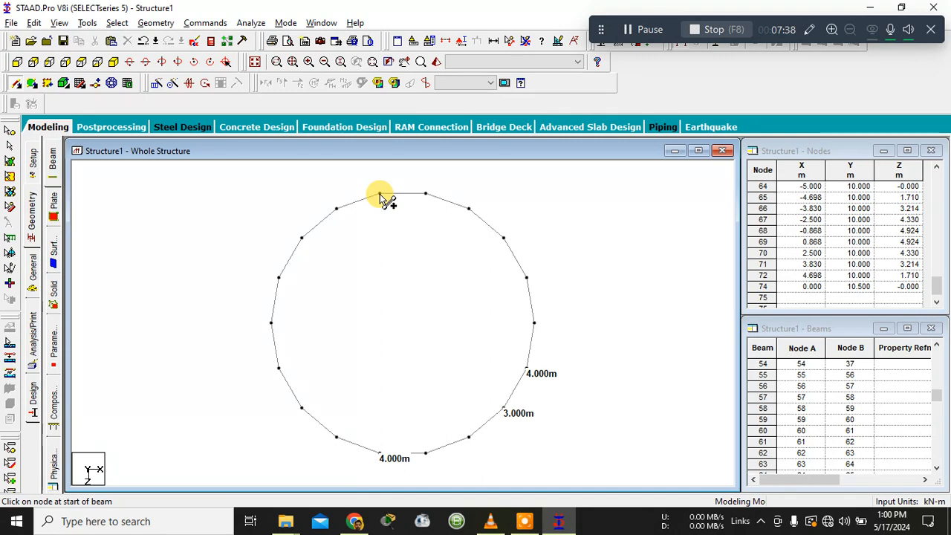
{"action": "left_click_drag", "start_coordinate": [380, 195], "coordinate": [425, 452]}
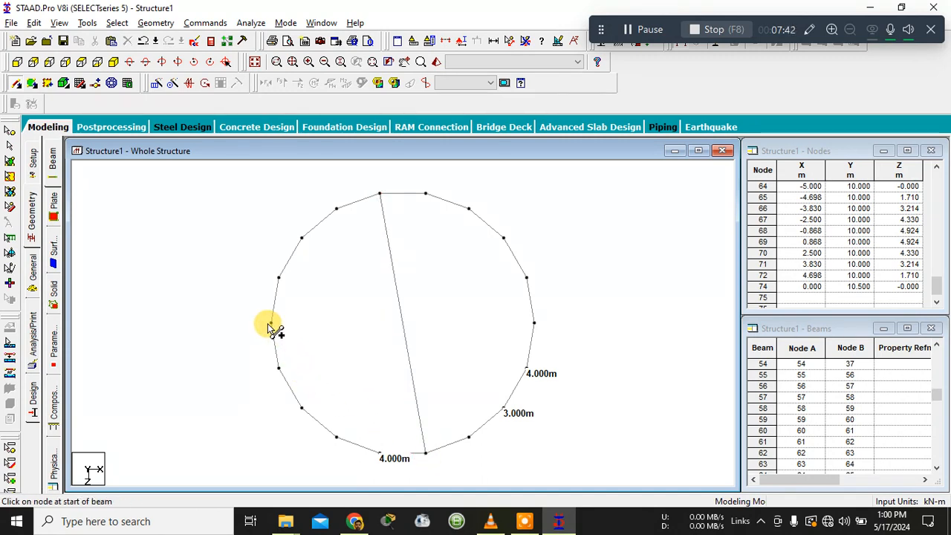
{"action": "left_click_drag", "start_coordinate": [271, 324], "coordinate": [534, 324]}
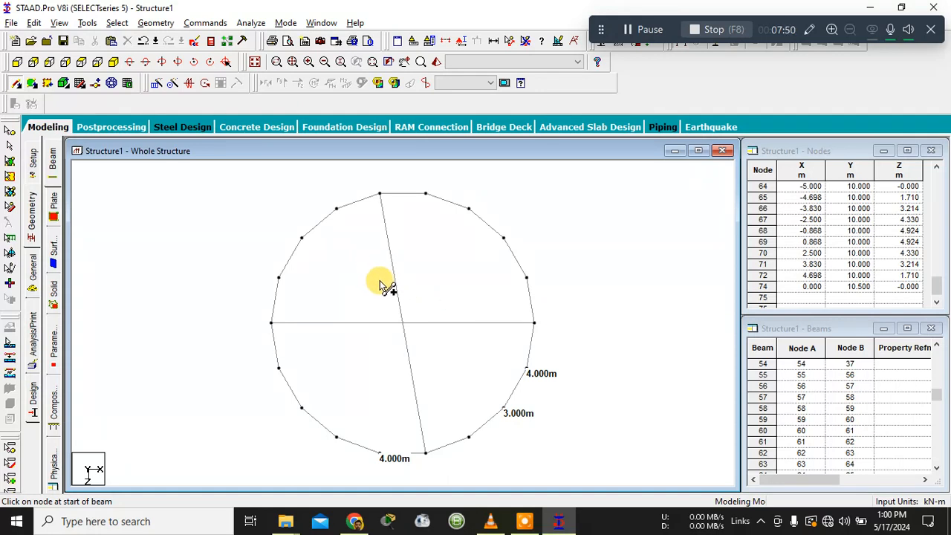
{"action": "left_click", "coordinate": [357, 259]}
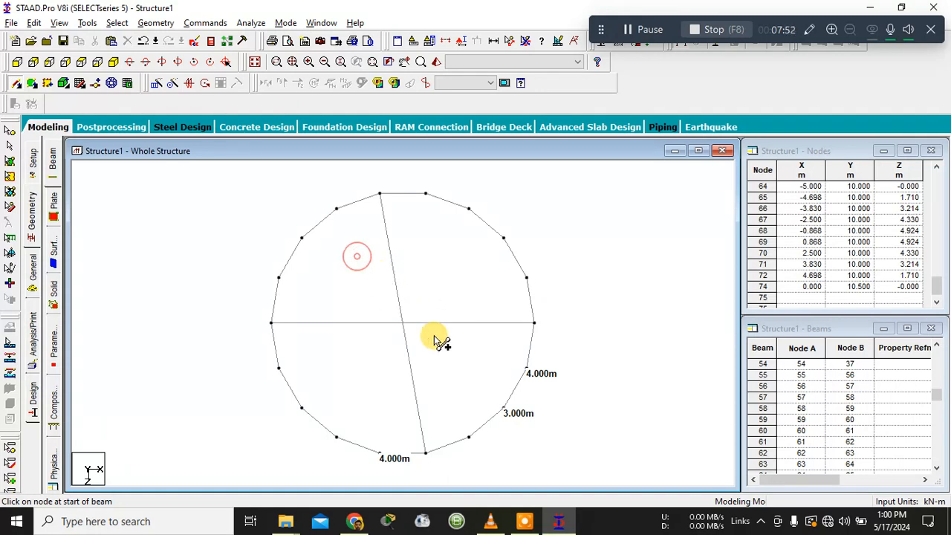
Step: Stop drawing beams and select the two crossing beams at the centre of the isolated ring
{"action": "left_click", "coordinate": [9, 132]}
{"action": "left_click_drag", "start_coordinate": [466, 357], "coordinate": [461, 355]}
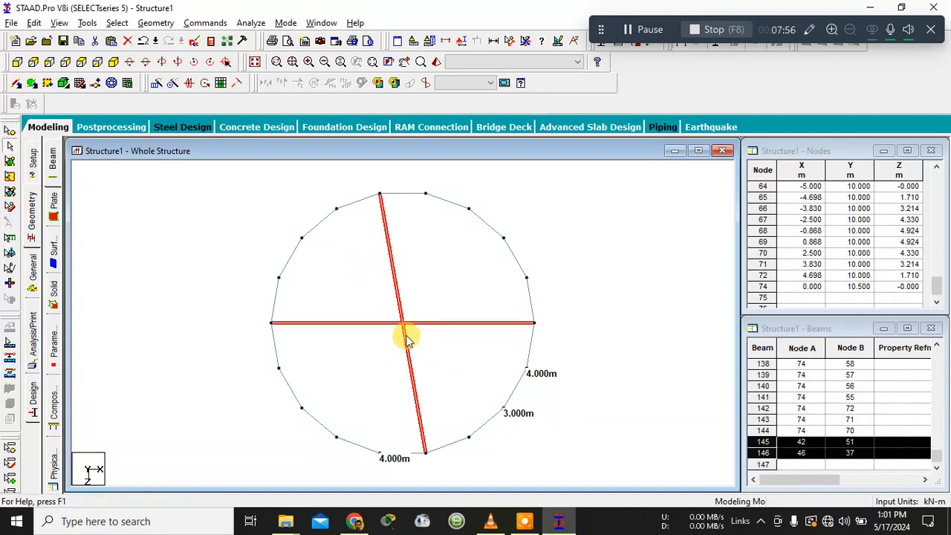
{"action": "left_click", "coordinate": [119, 23]}
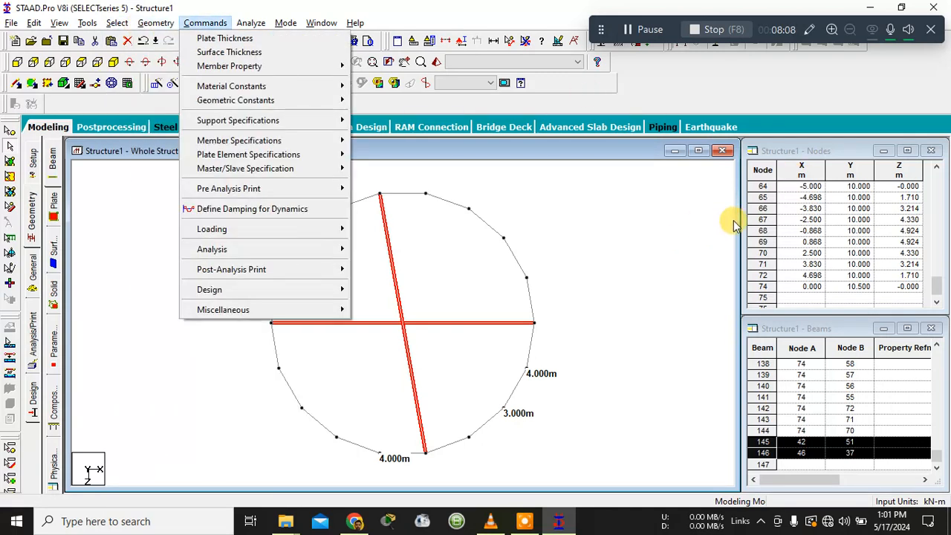
{"action": "left_click", "coordinate": [615, 231]}
{"action": "left_click_drag", "start_coordinate": [339, 245], "coordinate": [431, 386]}
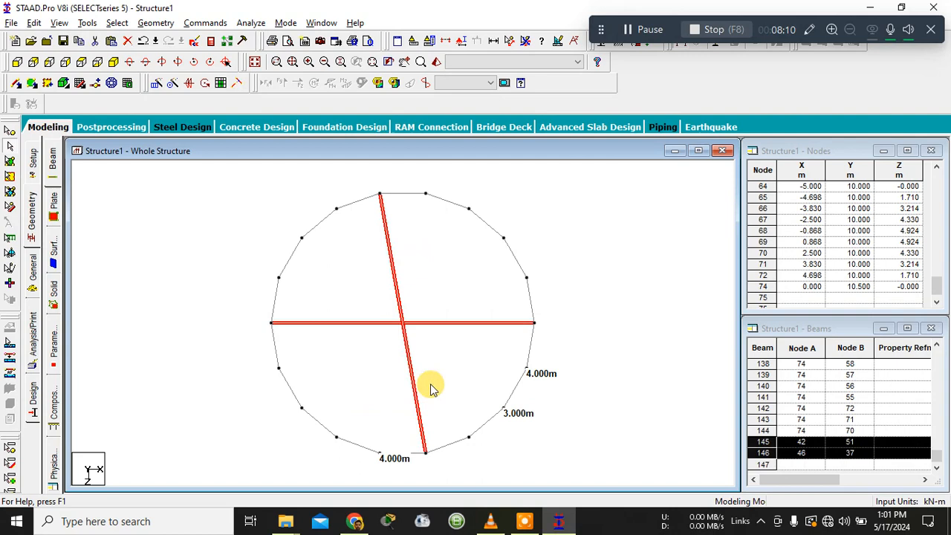
{"action": "right_click", "coordinate": [401, 322]}
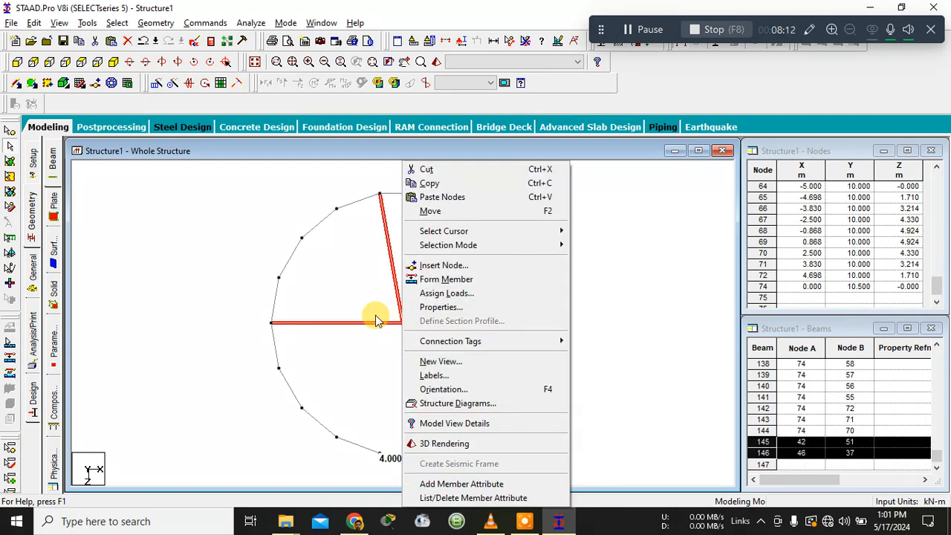
{"action": "left_click", "coordinate": [370, 307]}
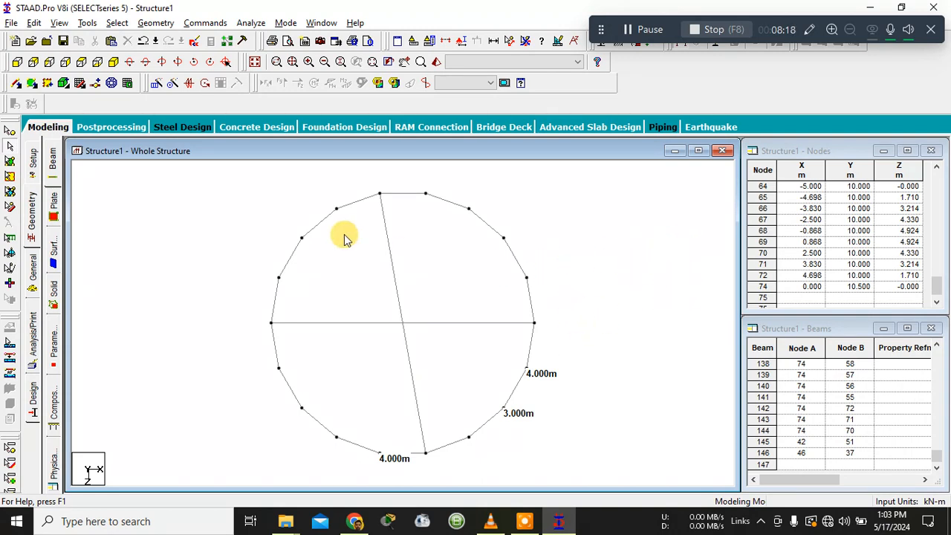
Step: Select both diametral beams and intersect them with a tolerance of 0 m so they connect at their crossing point
{"action": "left_click_drag", "start_coordinate": [356, 251], "coordinate": [450, 371]}
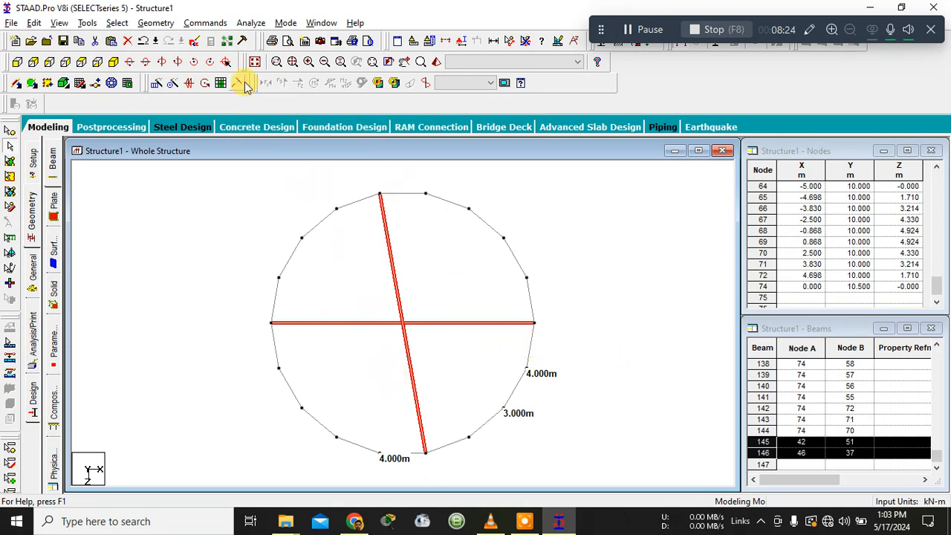
{"action": "left_click", "coordinate": [156, 22]}
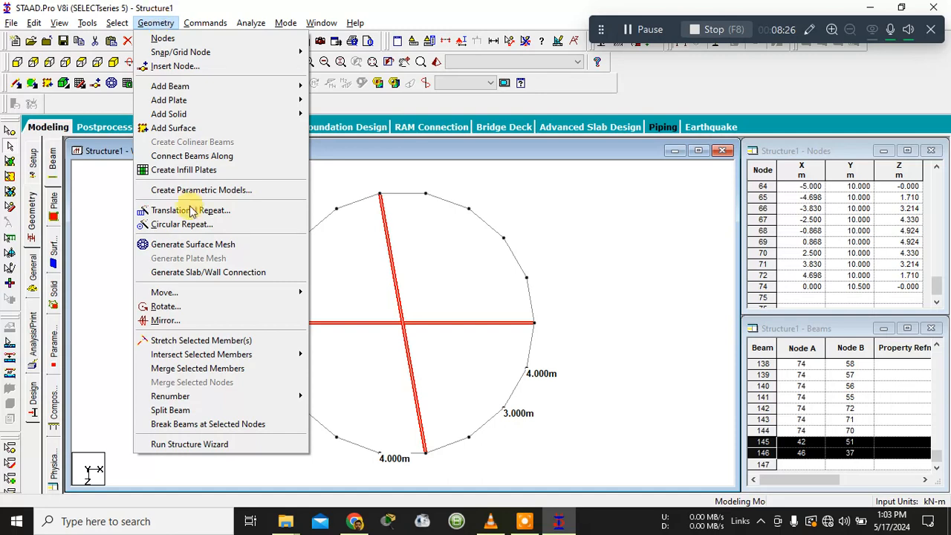
{"action": "mouse_move", "coordinate": [227, 358]}
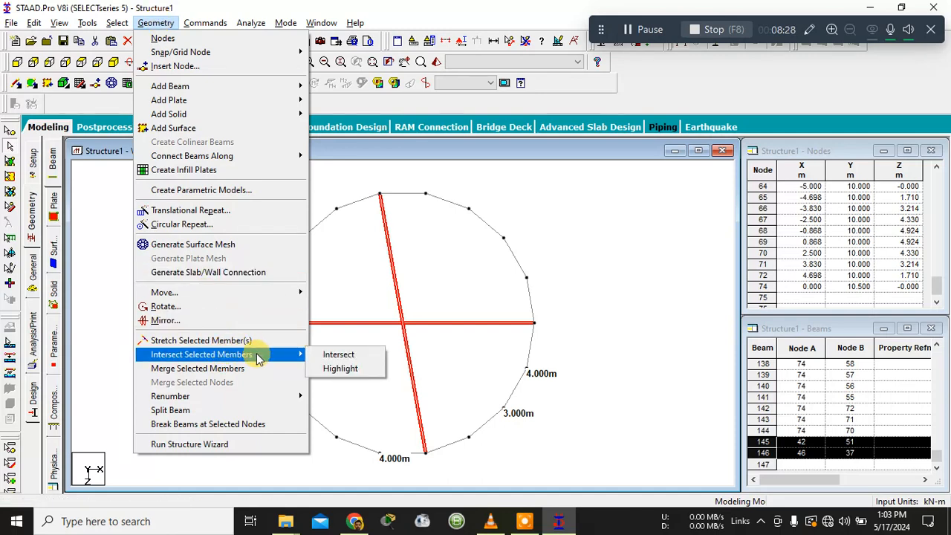
{"action": "left_click", "coordinate": [317, 358]}
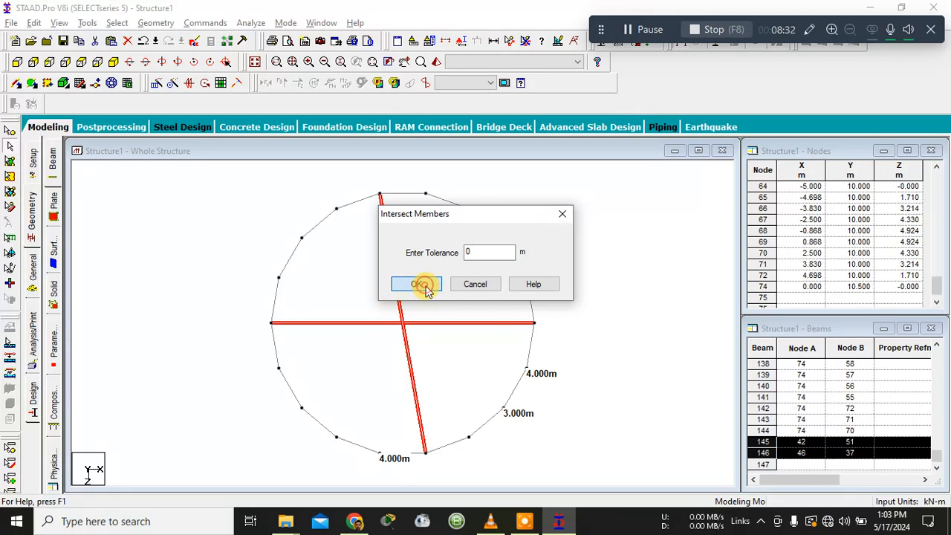
{"action": "left_click", "coordinate": [418, 286]}
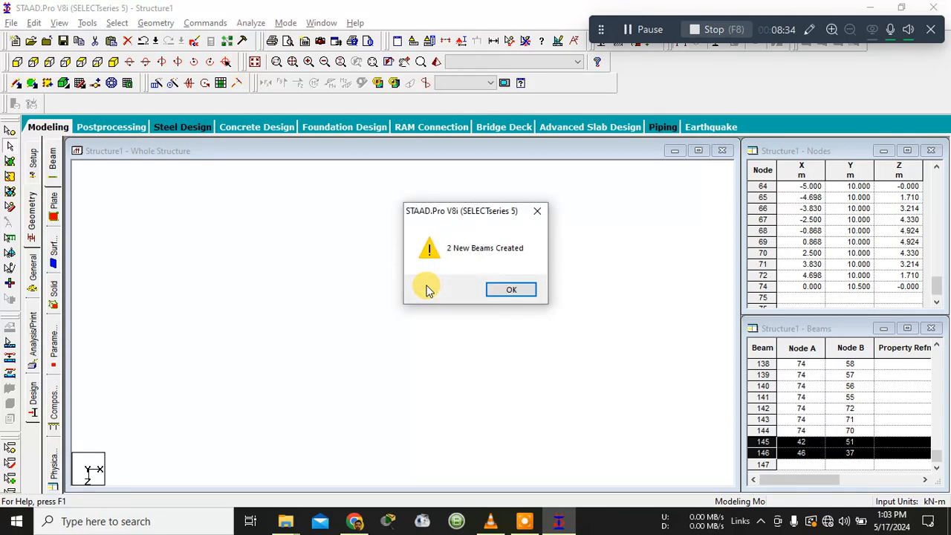
{"action": "left_click", "coordinate": [512, 290]}
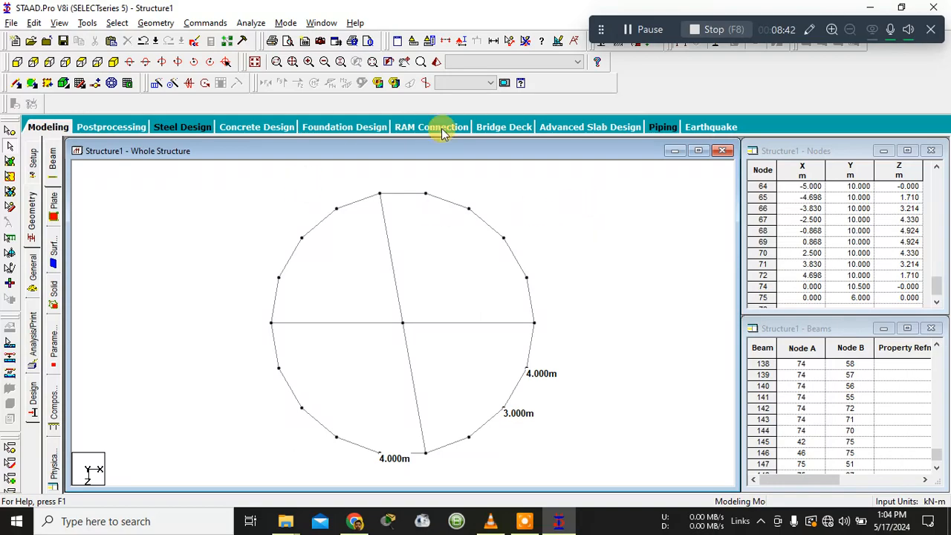
Step: Inspect the diametral beams inside the frame from several angles in a 3D rendered view
{"action": "left_click", "coordinate": [436, 65]}
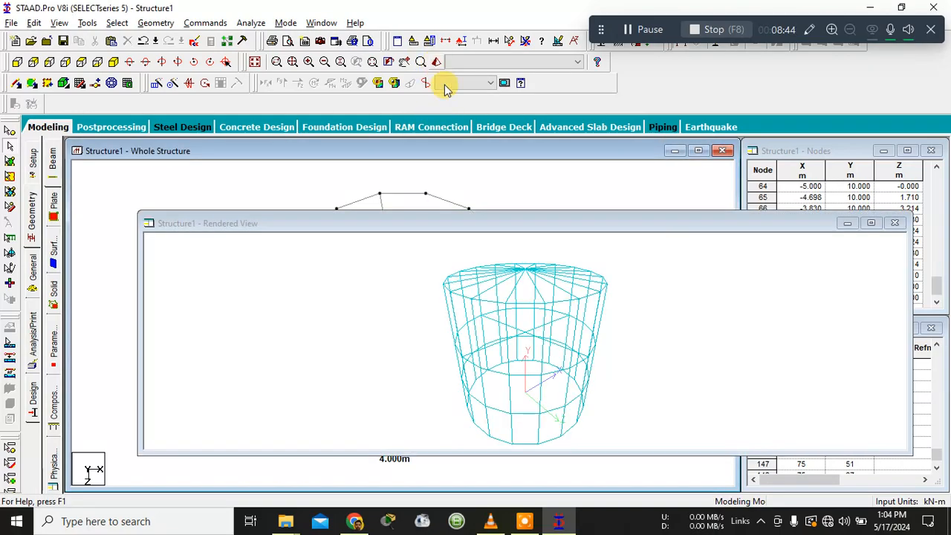
{"action": "left_click_drag", "start_coordinate": [558, 314], "coordinate": [468, 407]}
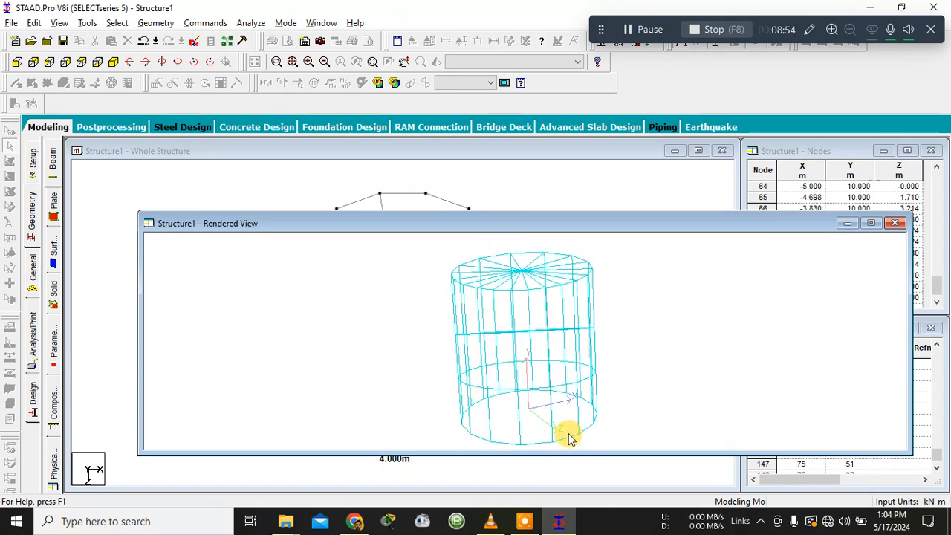
{"action": "left_click", "coordinate": [894, 223]}
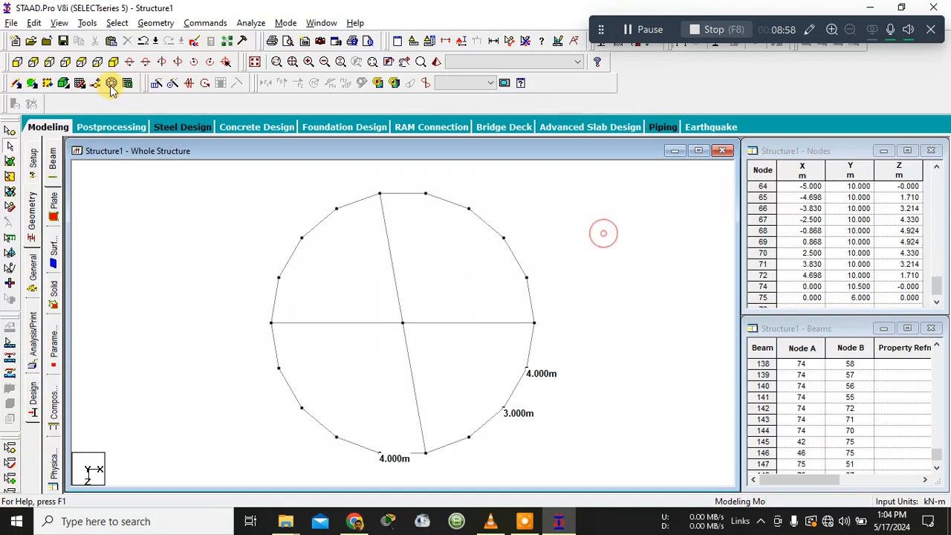
Step: Display the whole structure and delete all ring beams at the base of the lowest storey, working from the front view
{"action": "left_click", "coordinate": [257, 64]}
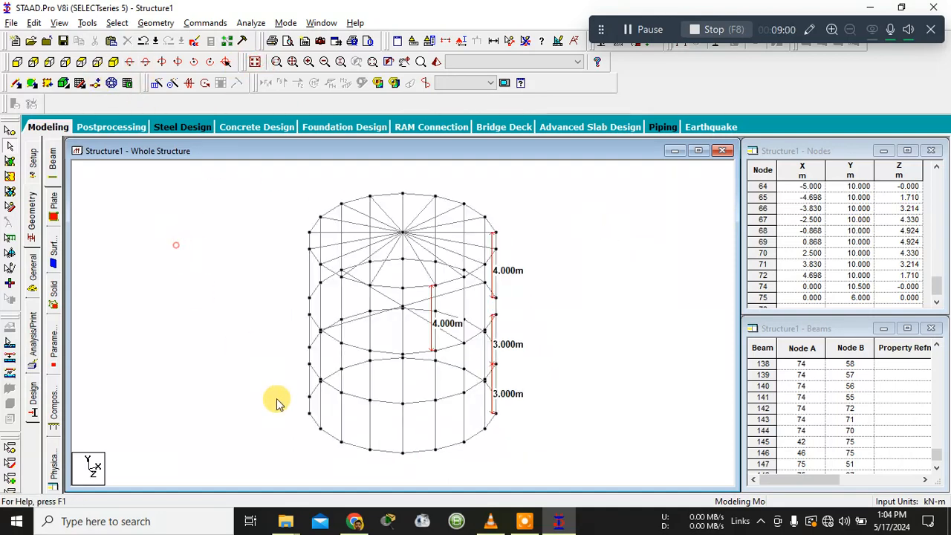
{"action": "left_click", "coordinate": [33, 62]}
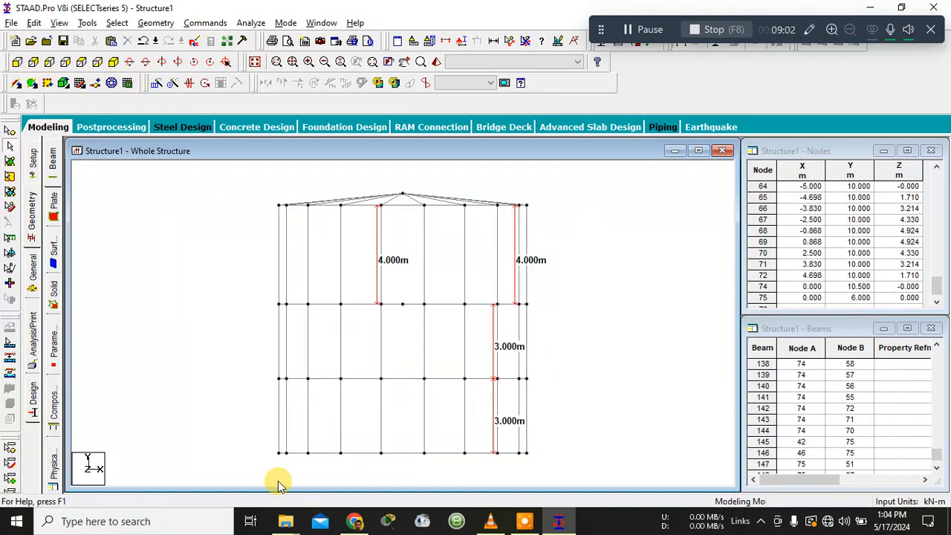
{"action": "left_click_drag", "start_coordinate": [255, 448], "coordinate": [604, 463]}
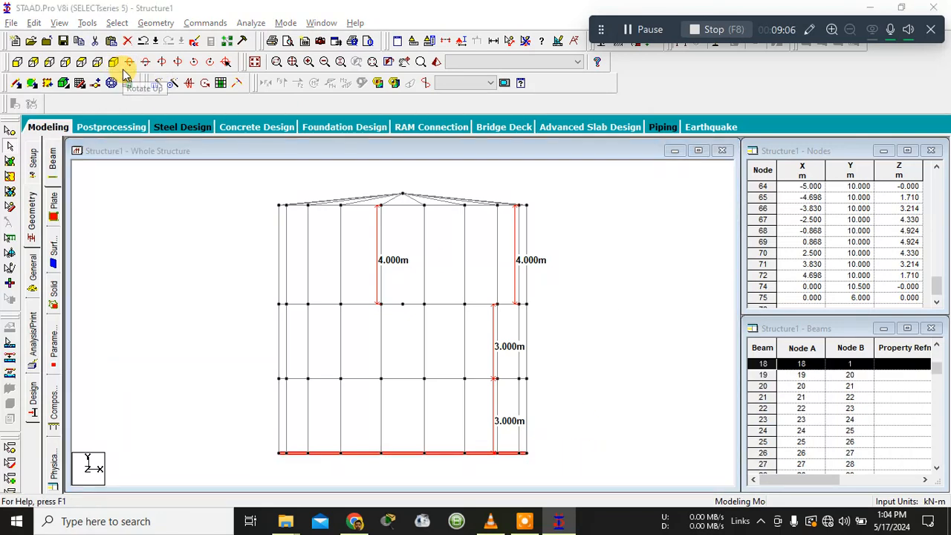
{"action": "key", "text": "Delete"}
{"action": "key", "text": "Return"}
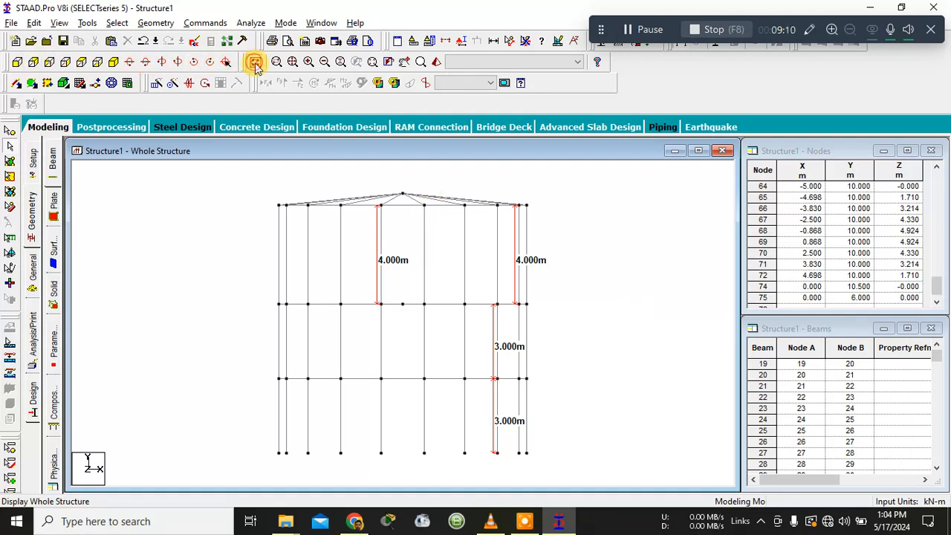
{"action": "left_click", "coordinate": [116, 63]}
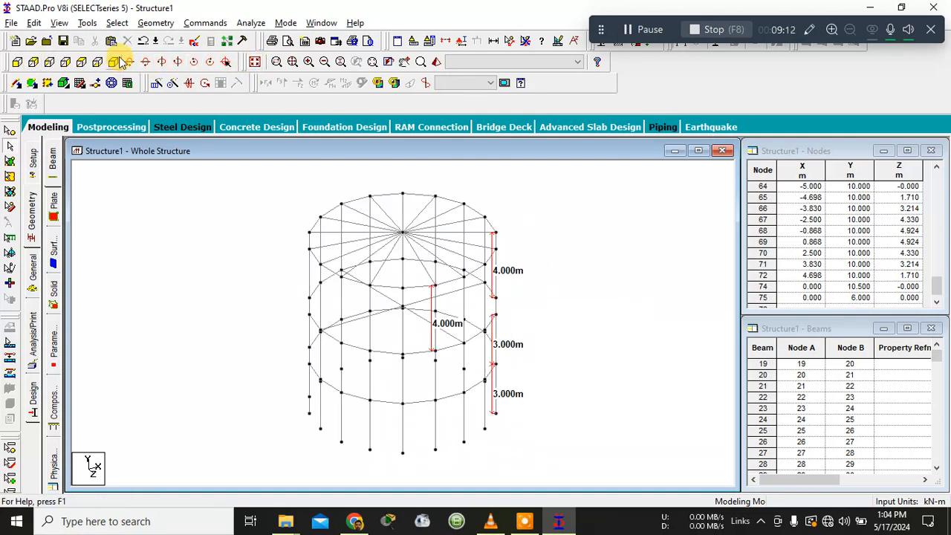
{"action": "left_click", "coordinate": [578, 315]}
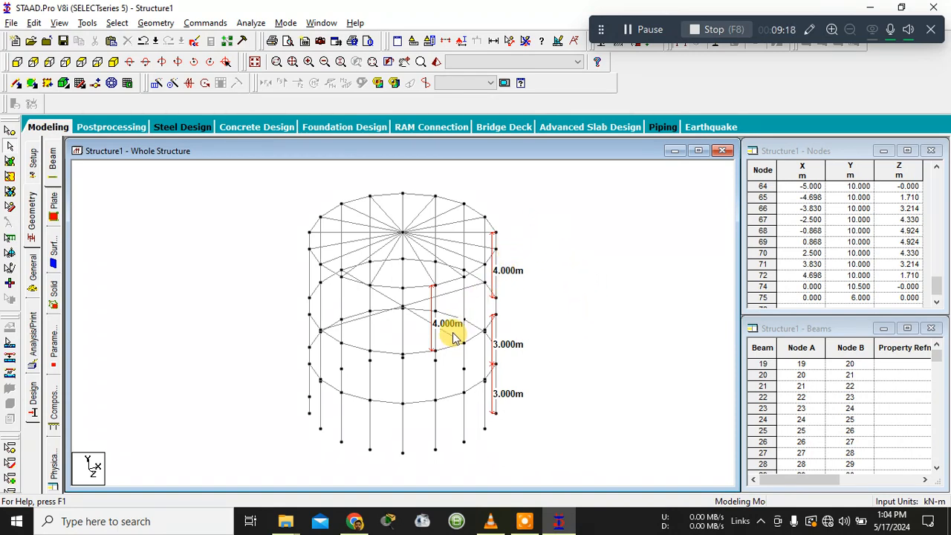
Step: From the front view, select the 4 m storey's columns together with the ring beams at its top and base
{"action": "left_click", "coordinate": [15, 63]}
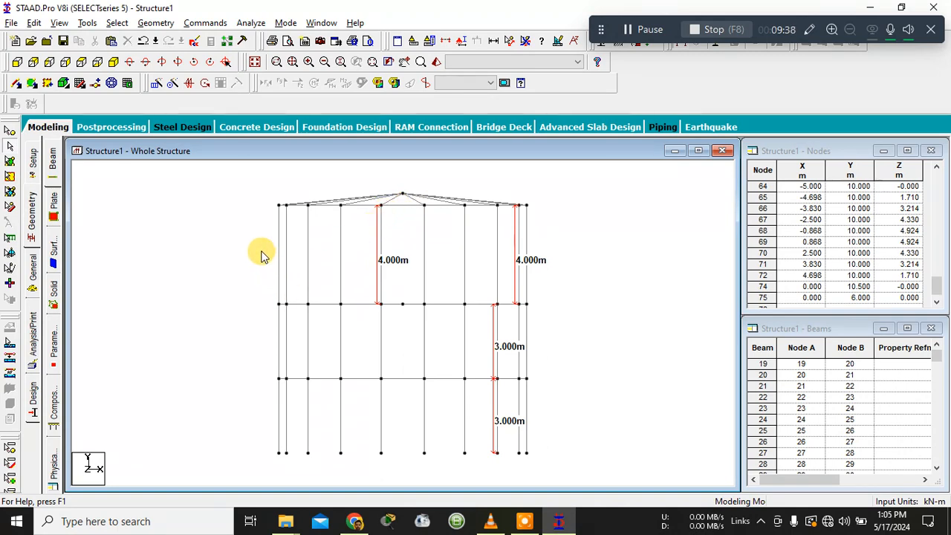
{"action": "left_click_drag", "start_coordinate": [261, 249], "coordinate": [550, 262]}
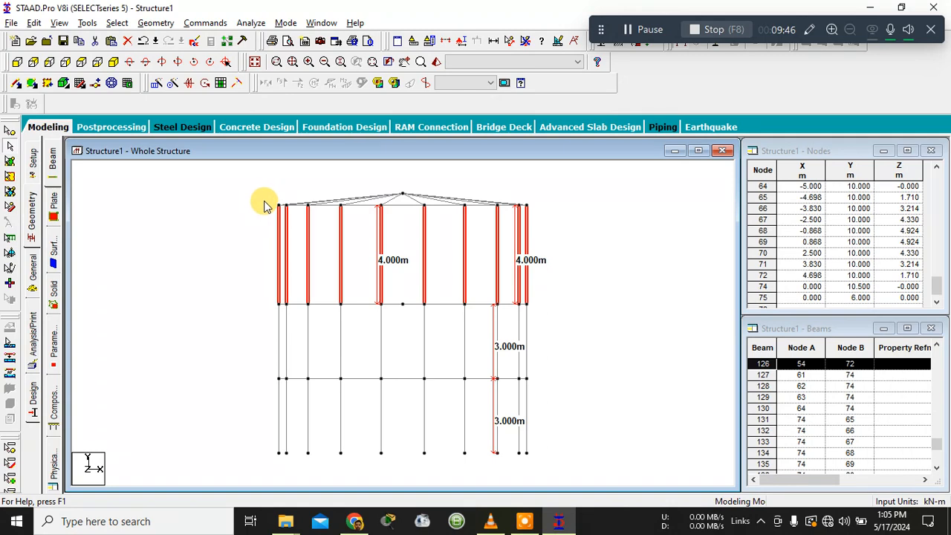
{"action": "left_click_drag", "start_coordinate": [268, 204], "coordinate": [555, 218], "text": "ctrl"}
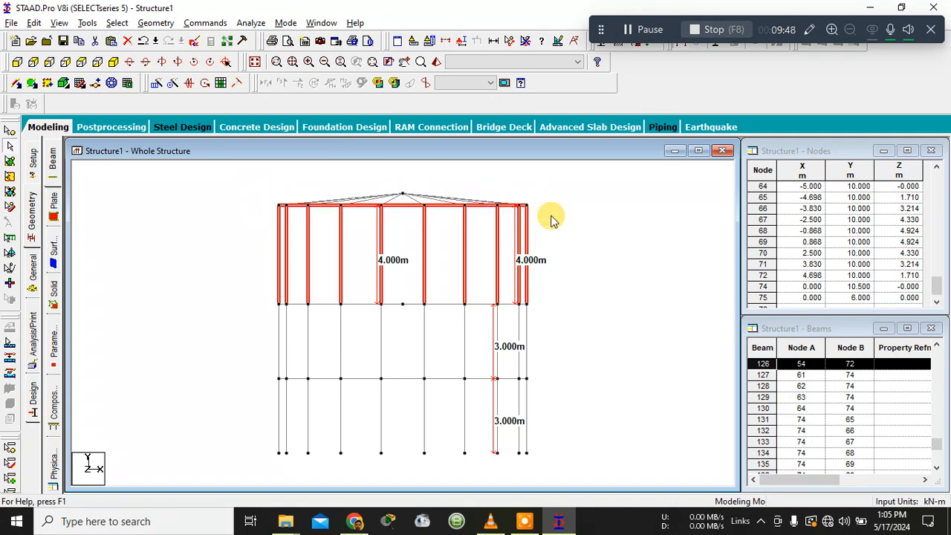
{"action": "left_click_drag", "start_coordinate": [298, 295], "coordinate": [584, 309], "text": "ctrl"}
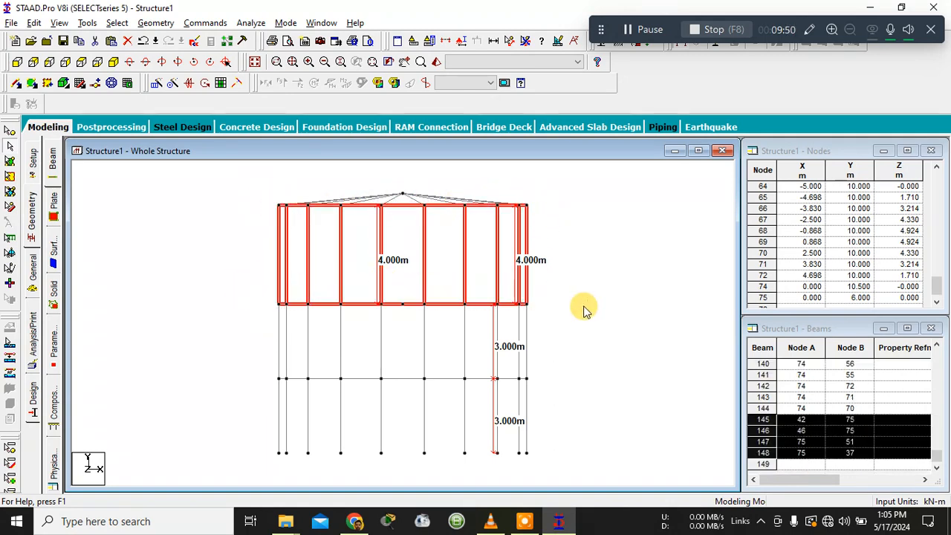
Step: In isometric view, remove the four intermediate-floor beams that meet at the ring's centre from the selection
{"action": "left_click", "coordinate": [113, 64]}
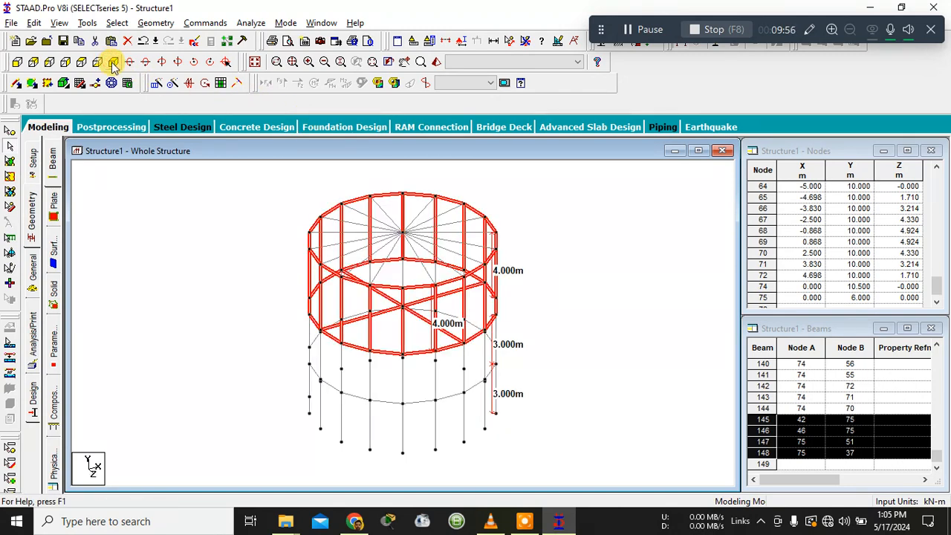
{"action": "left_click", "coordinate": [391, 315], "text": "ctrl"}
{"action": "left_click", "coordinate": [396, 306], "text": "ctrl"}
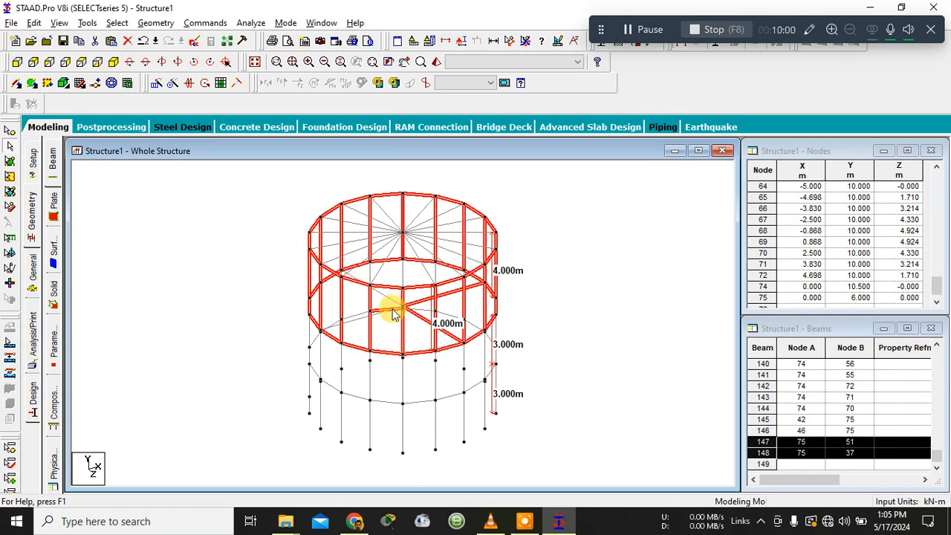
{"action": "left_click", "coordinate": [392, 318], "text": "ctrl"}
{"action": "left_click", "coordinate": [392, 315], "text": "ctrl"}
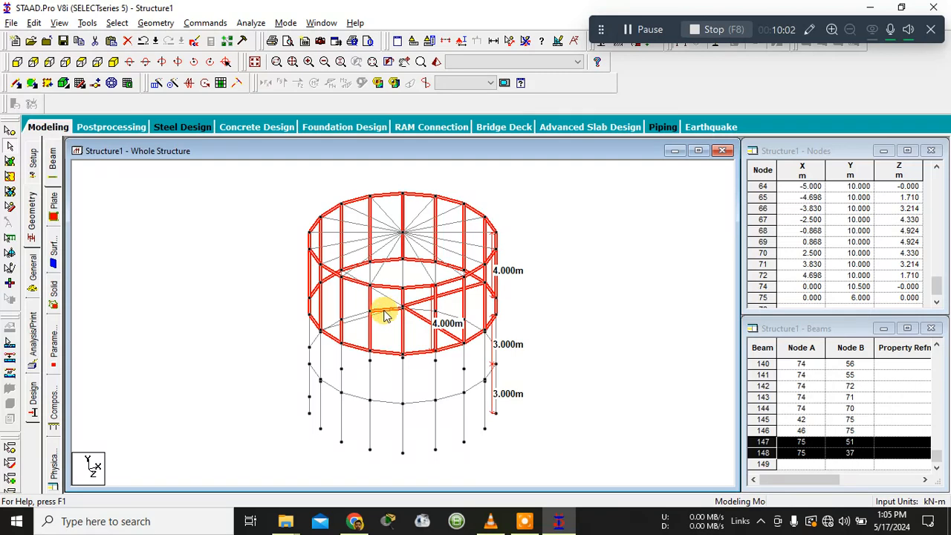
{"action": "left_click", "coordinate": [382, 314], "text": "ctrl"}
{"action": "left_click", "coordinate": [379, 317], "text": "ctrl"}
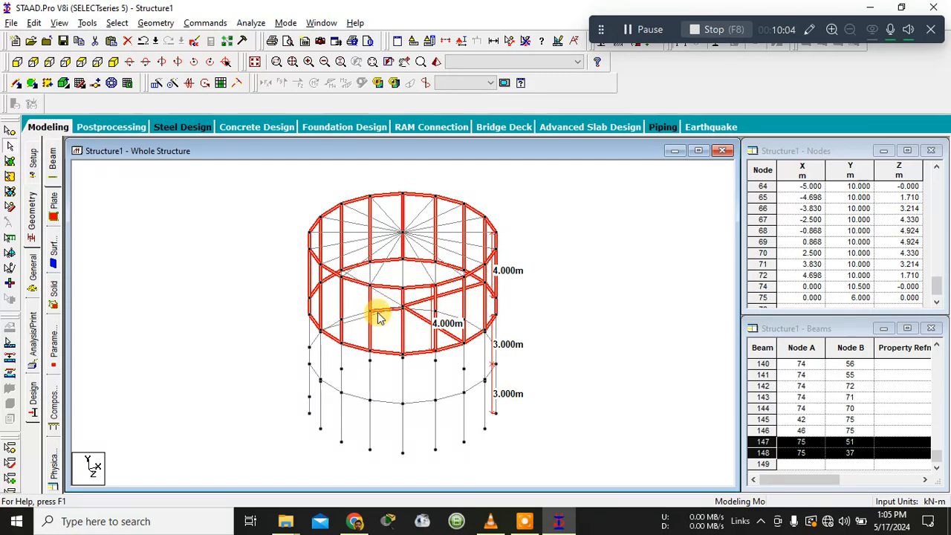
{"action": "left_click", "coordinate": [379, 318], "text": "ctrl"}
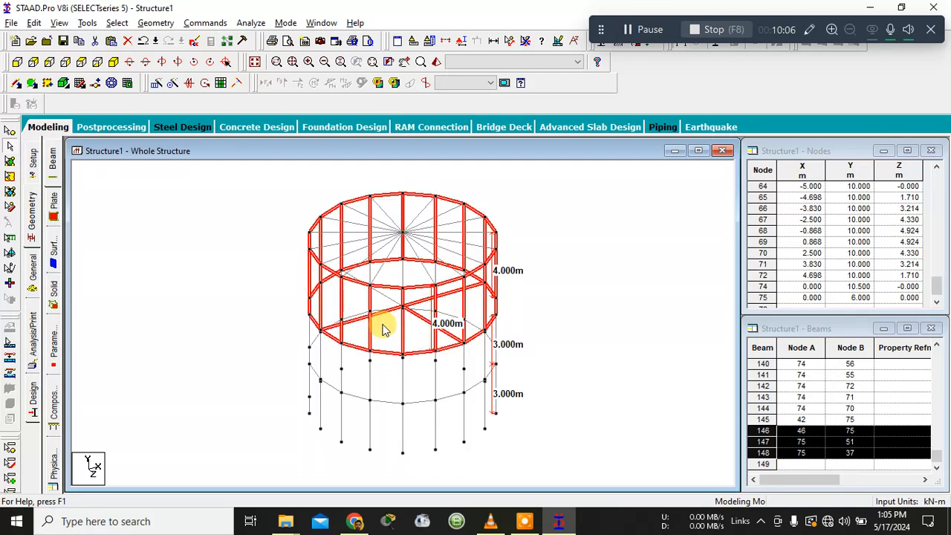
{"action": "scroll", "coordinate": [380, 324], "scroll_direction": "up", "scroll_amount": 5}
{"action": "scroll", "coordinate": [379, 326], "scroll_direction": "up", "scroll_amount": 5}
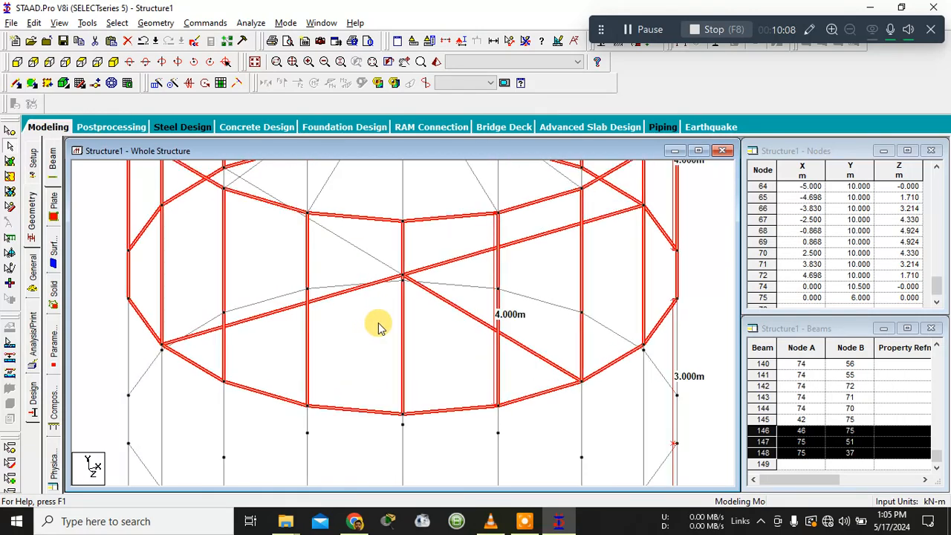
{"action": "left_click", "coordinate": [448, 258], "text": "ctrl"}
{"action": "left_click", "coordinate": [341, 294], "text": "ctrl"}
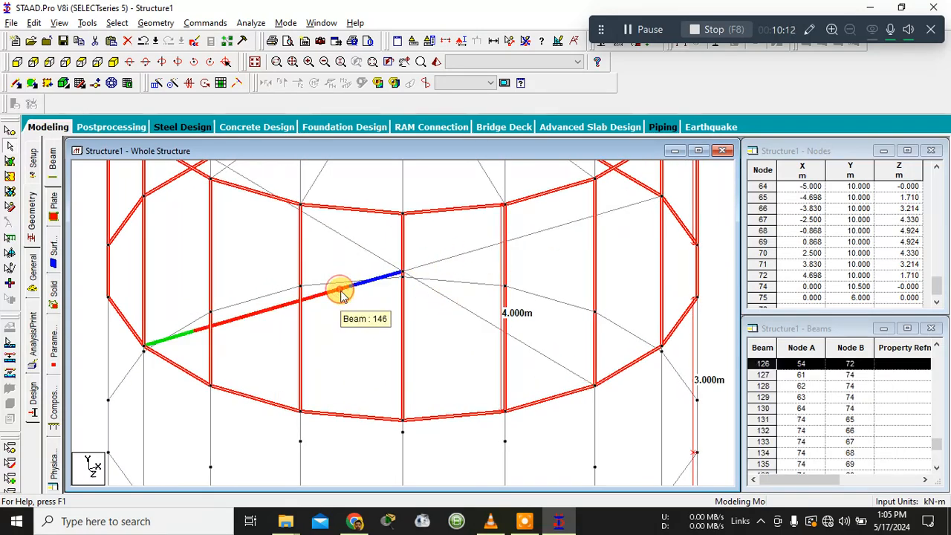
{"action": "scroll", "coordinate": [444, 332], "scroll_direction": "down", "scroll_amount": 4}
{"action": "scroll", "coordinate": [453, 320], "scroll_direction": "down", "scroll_amount": 4}
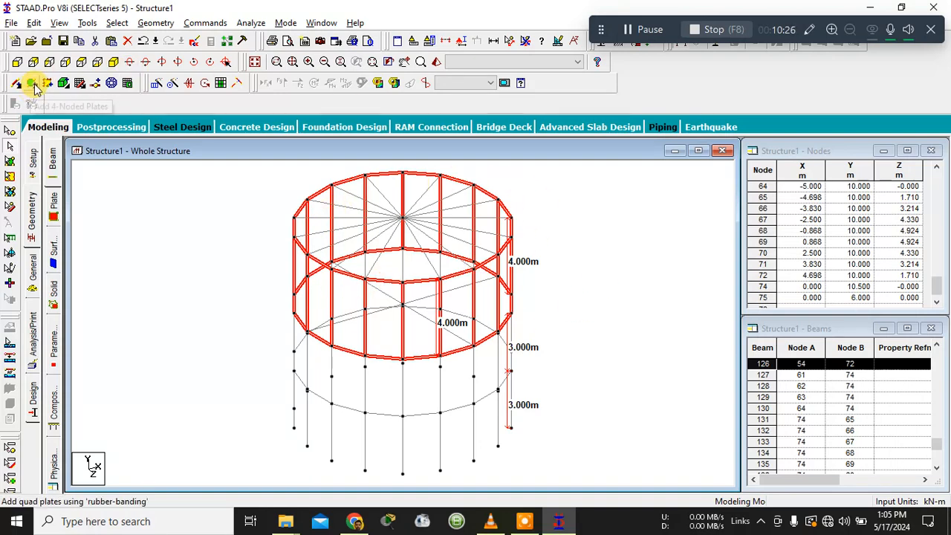
Step: Create infill plates between the selected columns and ring beams around the 4 m storey
{"action": "left_click", "coordinate": [220, 83]}
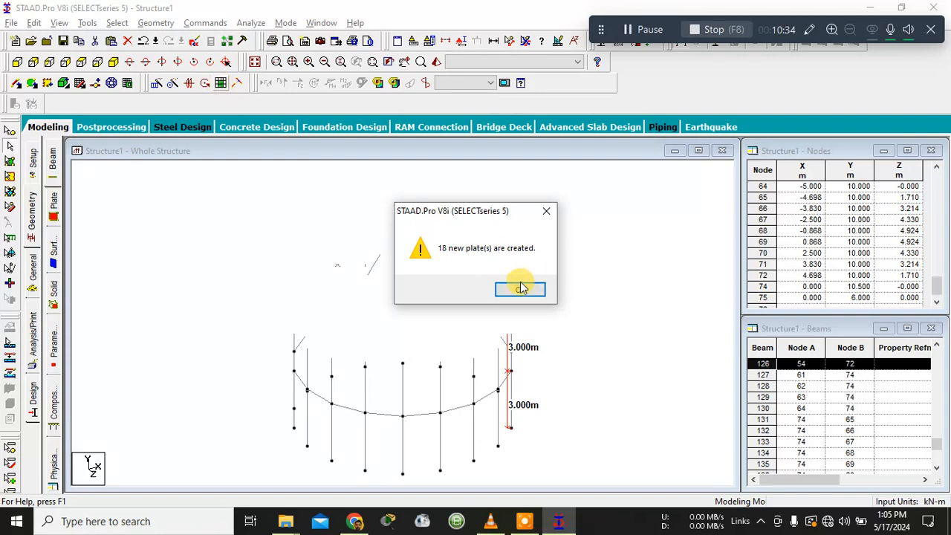
{"action": "left_click", "coordinate": [520, 289]}
{"action": "left_click", "coordinate": [590, 240]}
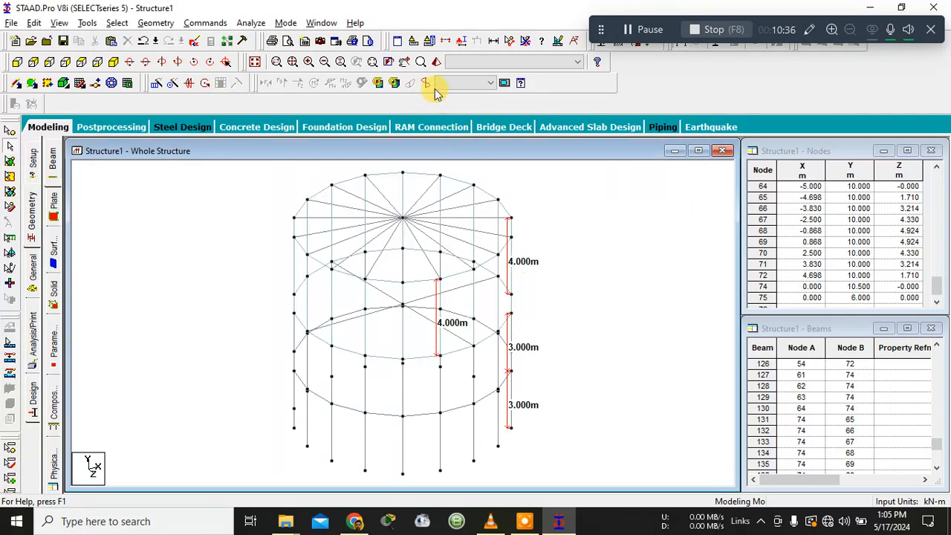
Step: Inspect the infill plates around the 4 m storey in a rotated 3D rendered view
{"action": "left_click", "coordinate": [436, 62]}
{"action": "left_click_drag", "start_coordinate": [584, 387], "coordinate": [703, 384]}
{"action": "left_click", "coordinate": [914, 240]}
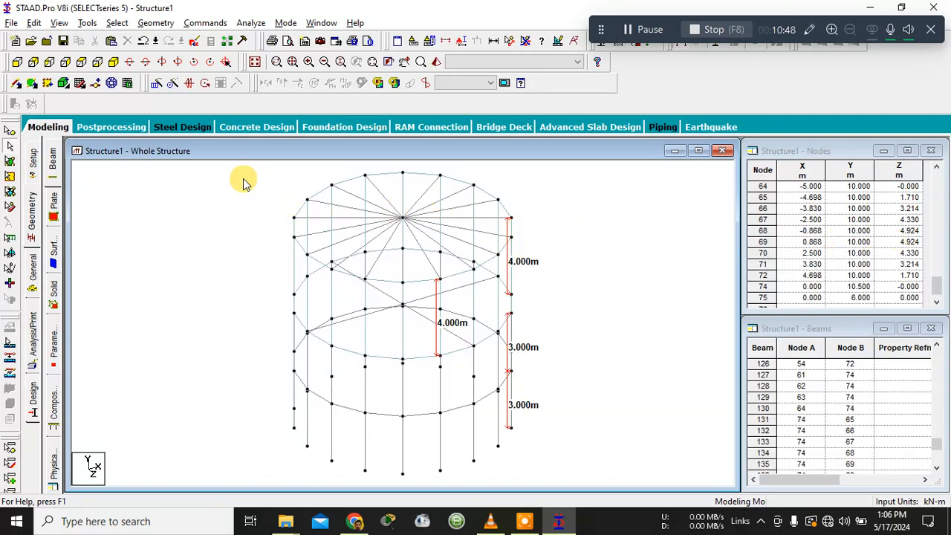
Step: Select the conical roof's radial beams and top ring beams from the front view and fill the grid with plates
{"action": "left_click", "coordinate": [15, 82]}
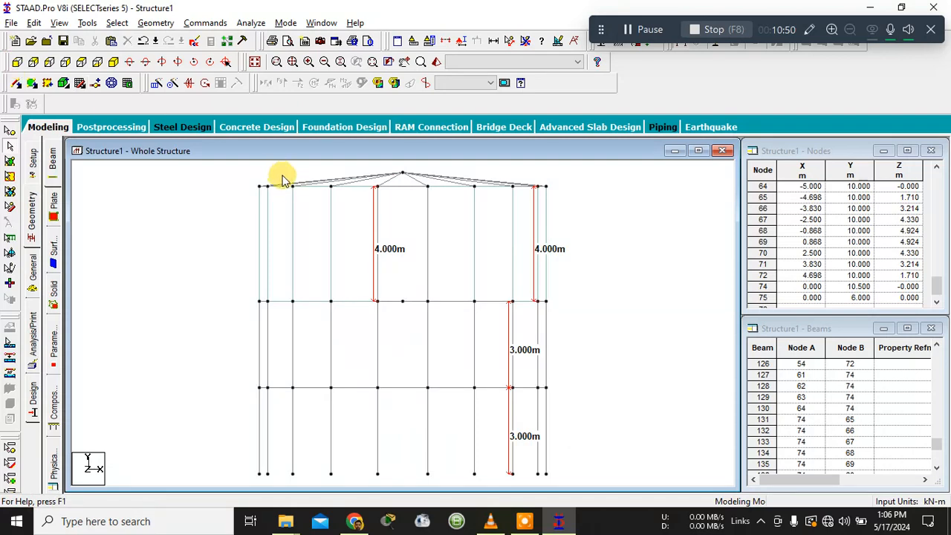
{"action": "left_click", "coordinate": [239, 170]}
{"action": "left_click_drag", "start_coordinate": [578, 195], "coordinate": [616, 191]}
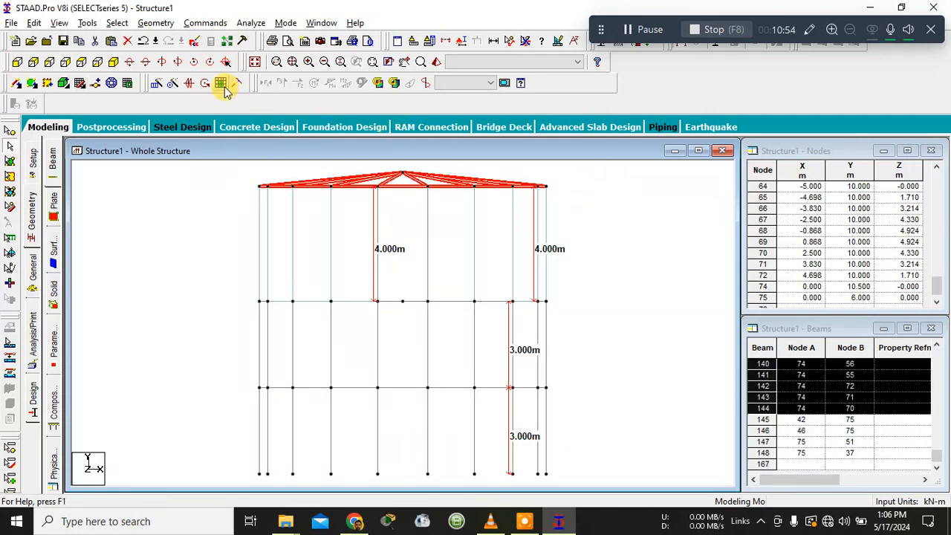
{"action": "left_click", "coordinate": [115, 62]}
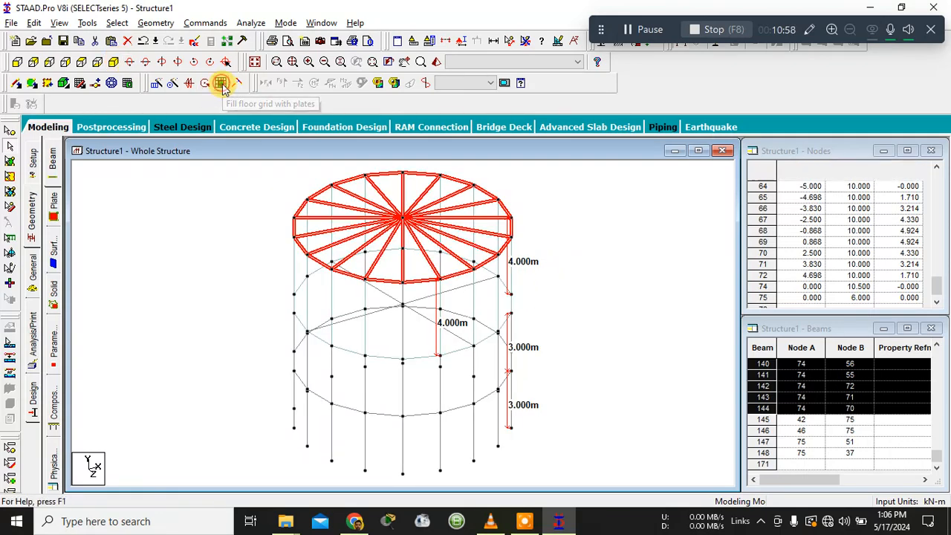
{"action": "left_click", "coordinate": [221, 84]}
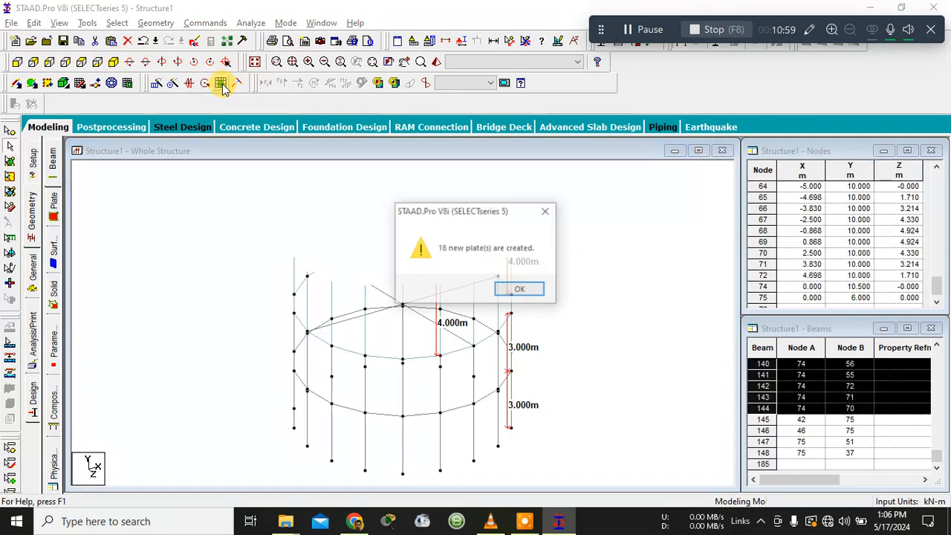
{"action": "left_click", "coordinate": [525, 295]}
{"action": "left_click", "coordinate": [579, 215]}
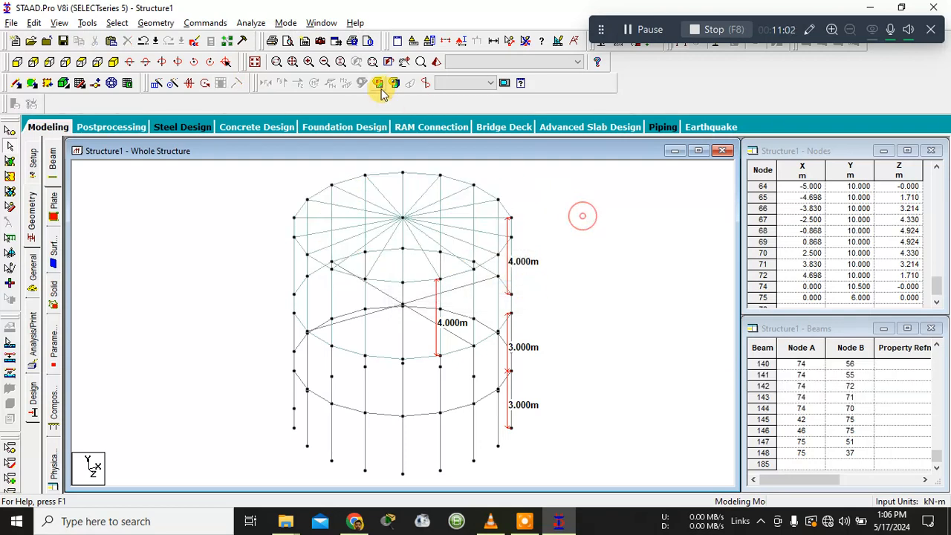
Step: Inspect the roof and wall plates from above, below and the side in a rotated 3D rendered view
{"action": "left_click", "coordinate": [435, 62]}
{"action": "left_click_drag", "start_coordinate": [595, 386], "coordinate": [569, 449]}
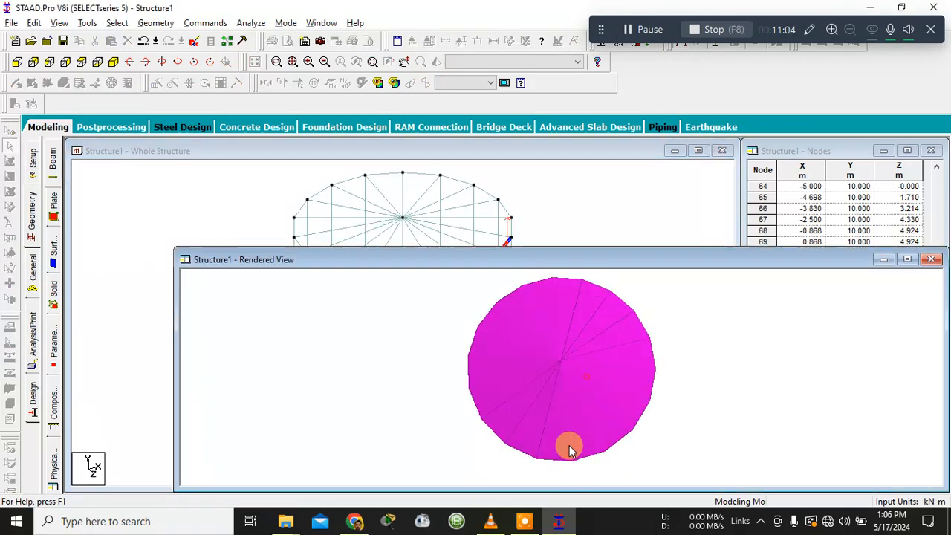
{"action": "left_click_drag", "start_coordinate": [571, 321], "coordinate": [533, 278]}
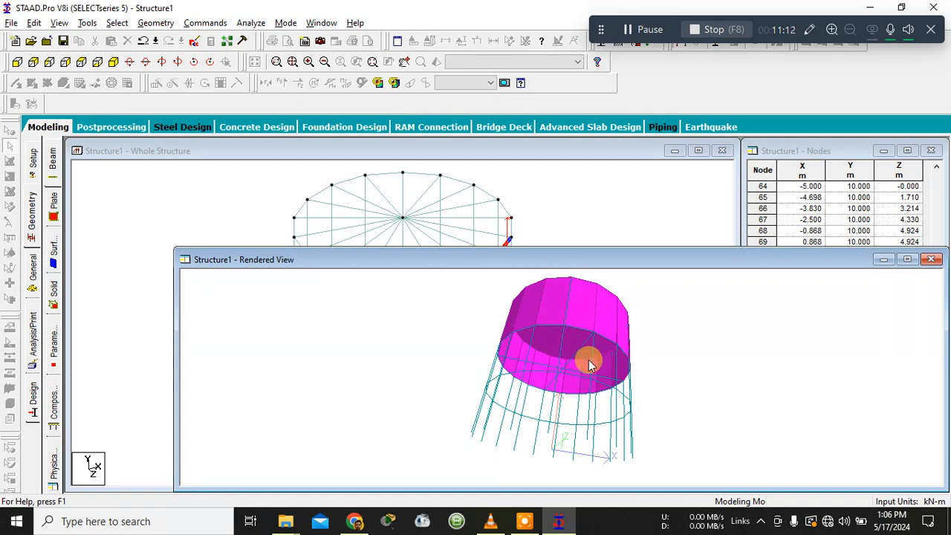
{"action": "left_click_drag", "start_coordinate": [587, 372], "coordinate": [585, 311]}
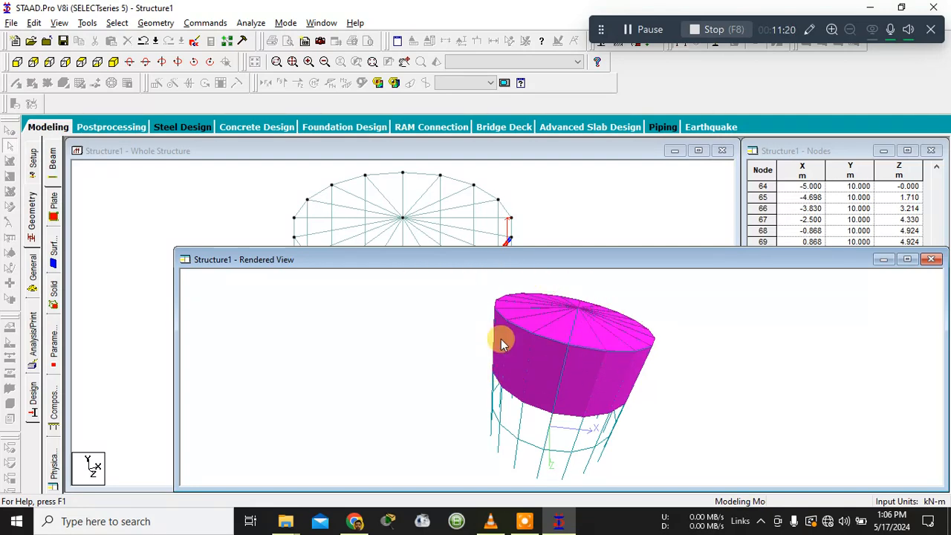
{"action": "mouse_move", "coordinate": [501, 343]}
{"action": "left_mouse_down"}
{"action": "mouse_move", "coordinate": [586, 378]}
{"action": "mouse_move", "coordinate": [505, 304]}
{"action": "mouse_move", "coordinate": [509, 344]}
{"action": "left_mouse_up"}
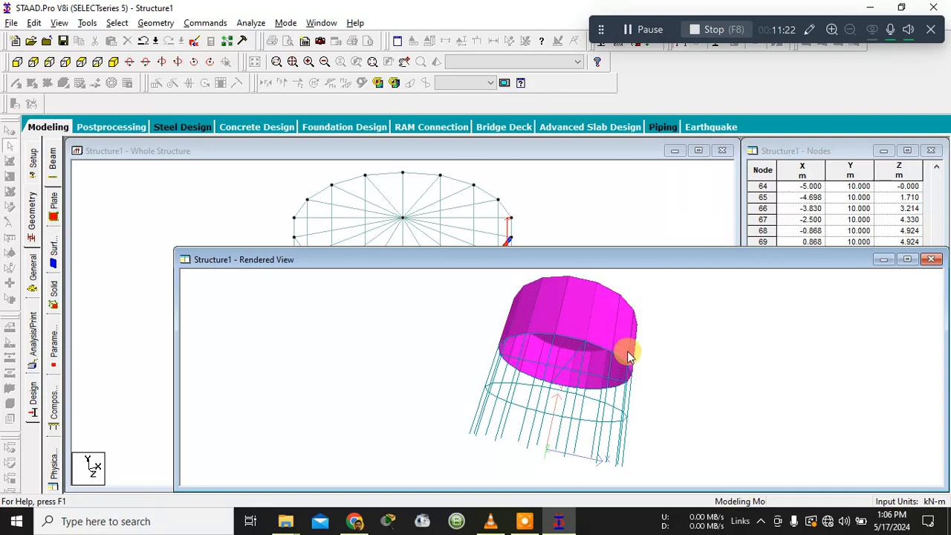
{"action": "left_click", "coordinate": [931, 260]}
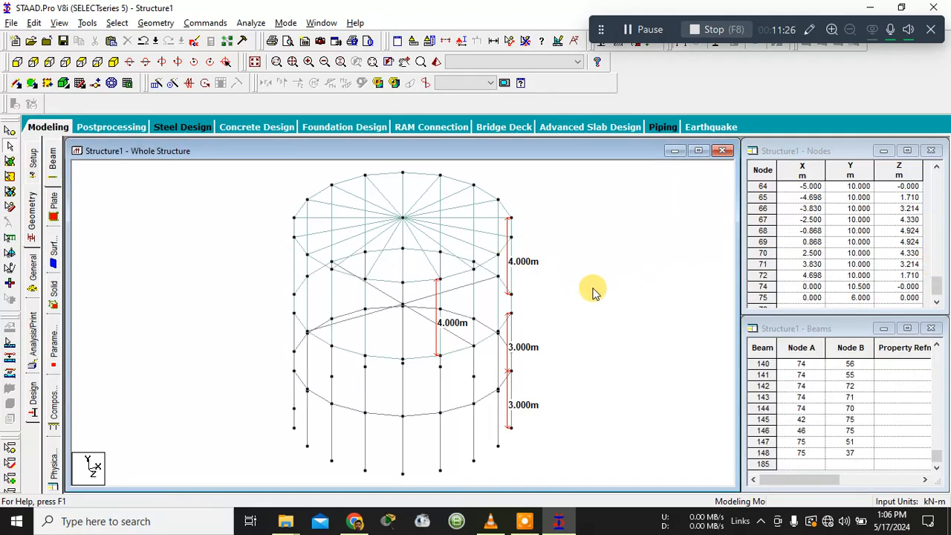
Step: Isolate the intermediate floor's ring and diametral beams at the 6 m level and show them in plan view
{"action": "left_click", "coordinate": [17, 62]}
{"action": "left_click_drag", "start_coordinate": [253, 289], "coordinate": [566, 306]}
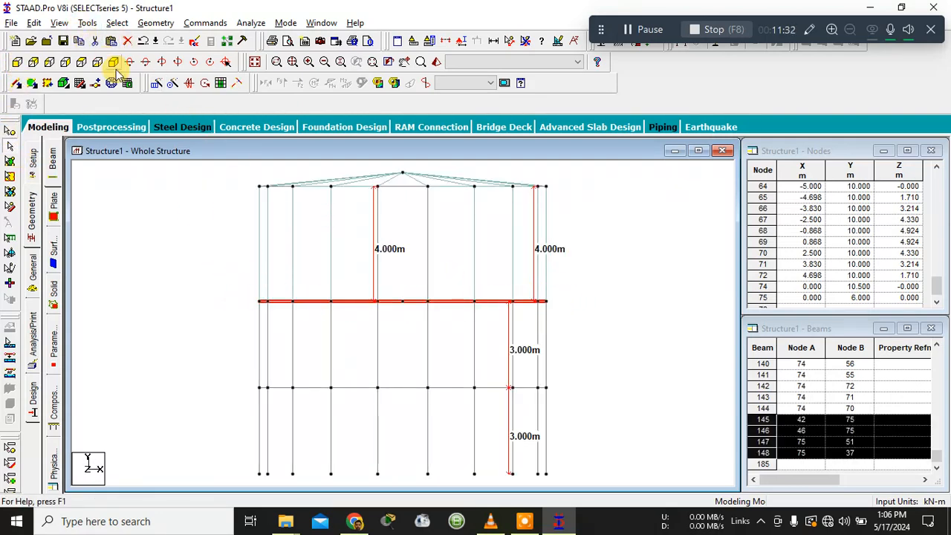
{"action": "left_click", "coordinate": [116, 23]}
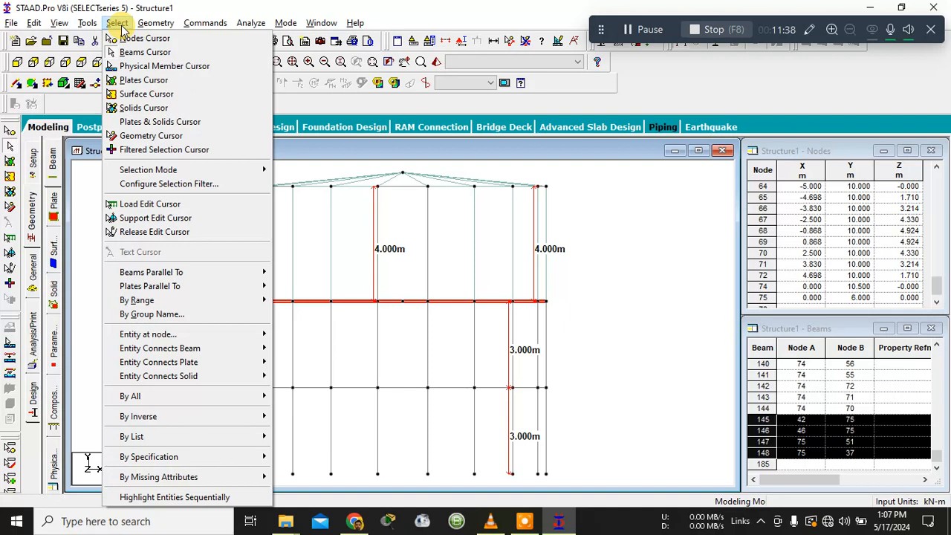
{"action": "mouse_move", "coordinate": [59, 23]}
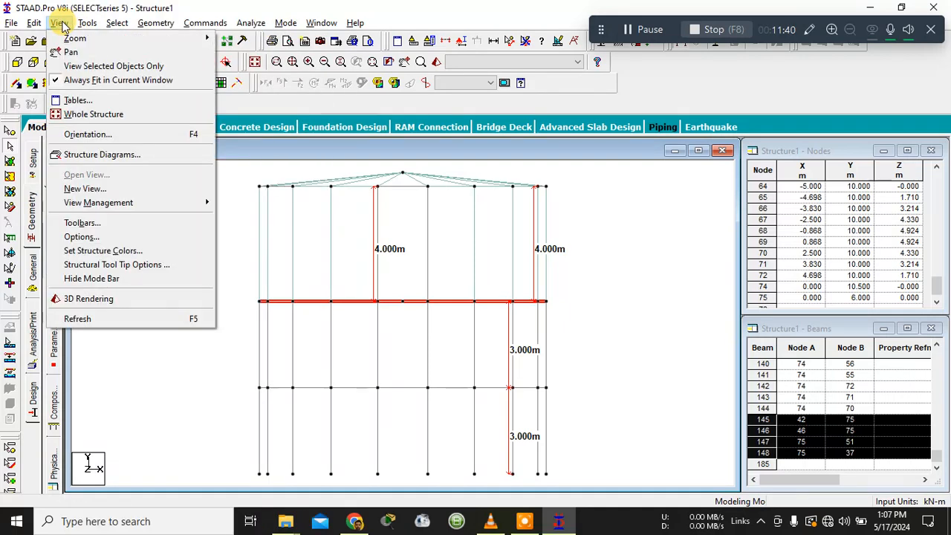
{"action": "left_click", "coordinate": [78, 70]}
{"action": "left_click", "coordinate": [554, 267]}
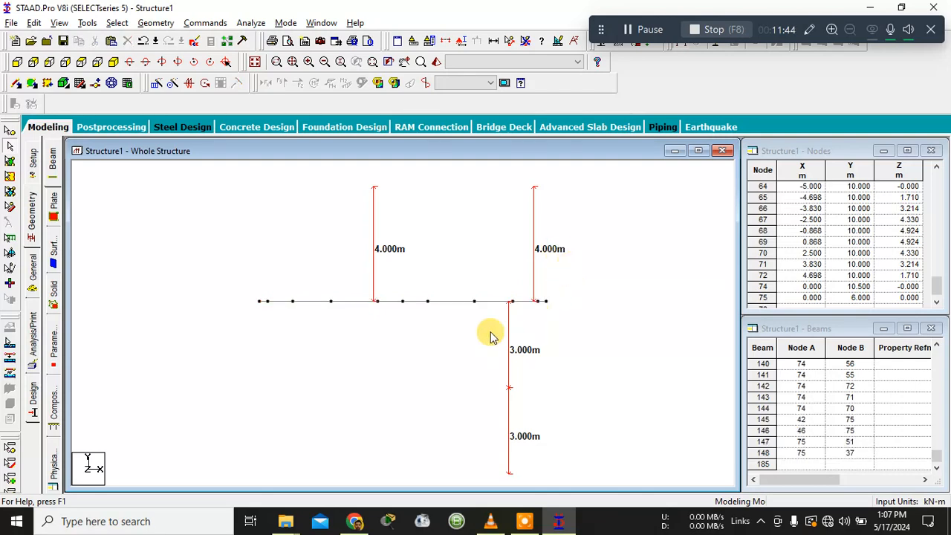
{"action": "left_click", "coordinate": [81, 62]}
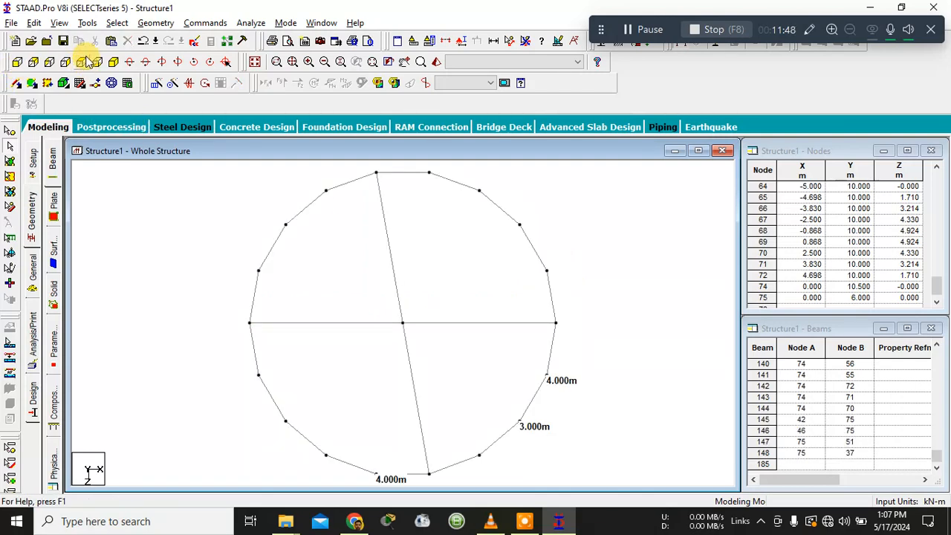
{"action": "left_click", "coordinate": [60, 22]}
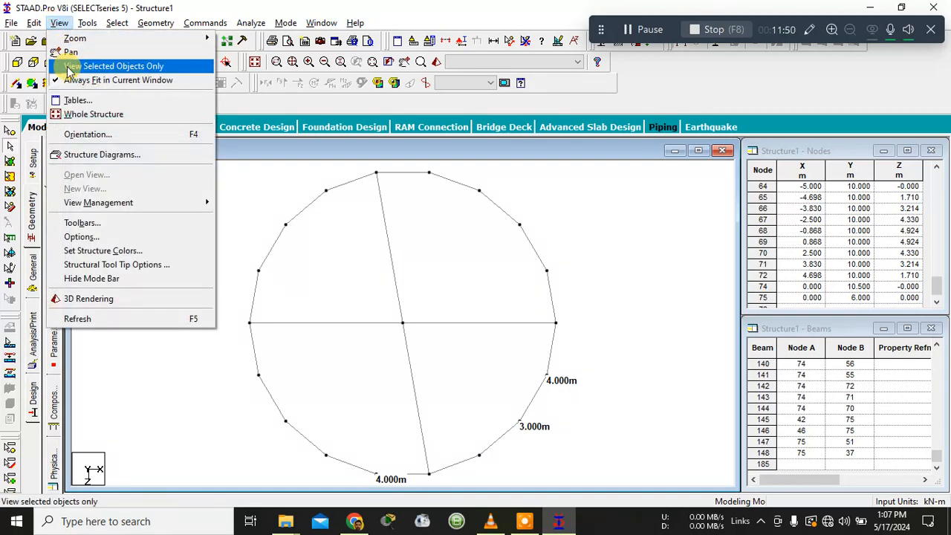
{"action": "left_click", "coordinate": [603, 224]}
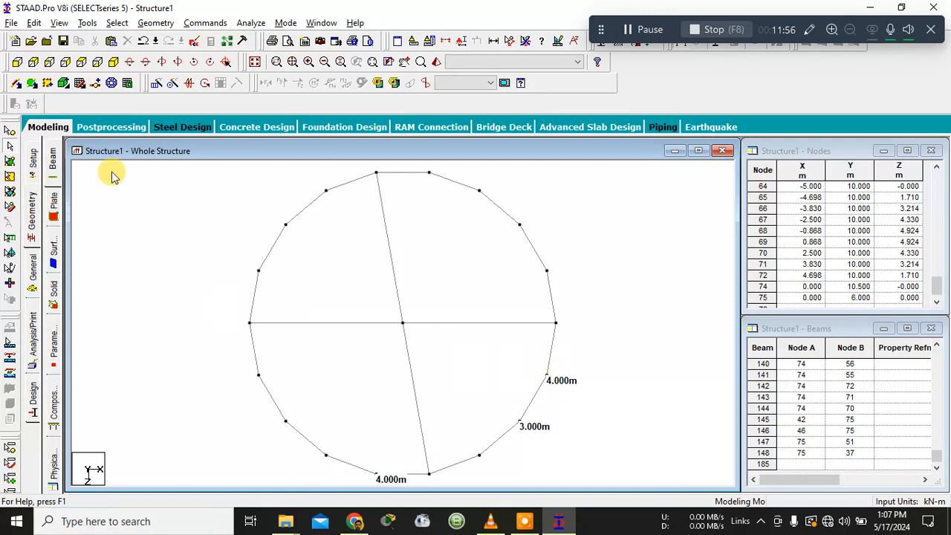
Step: Outline a closed surface-mesh polygon through the perimeter nodes of the intermediate floor ring
{"action": "left_click", "coordinate": [111, 83]}
{"action": "left_click", "coordinate": [285, 224]}
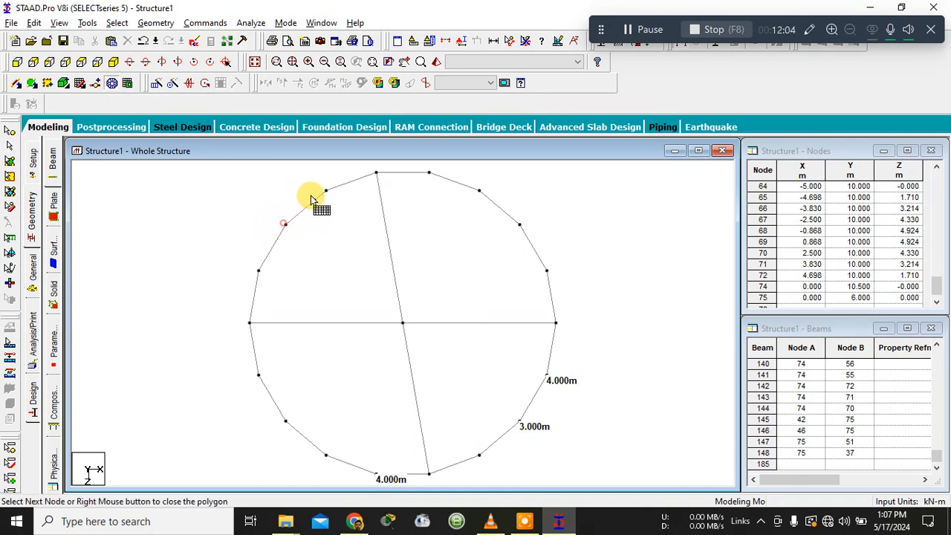
{"action": "left_click", "coordinate": [376, 174]}
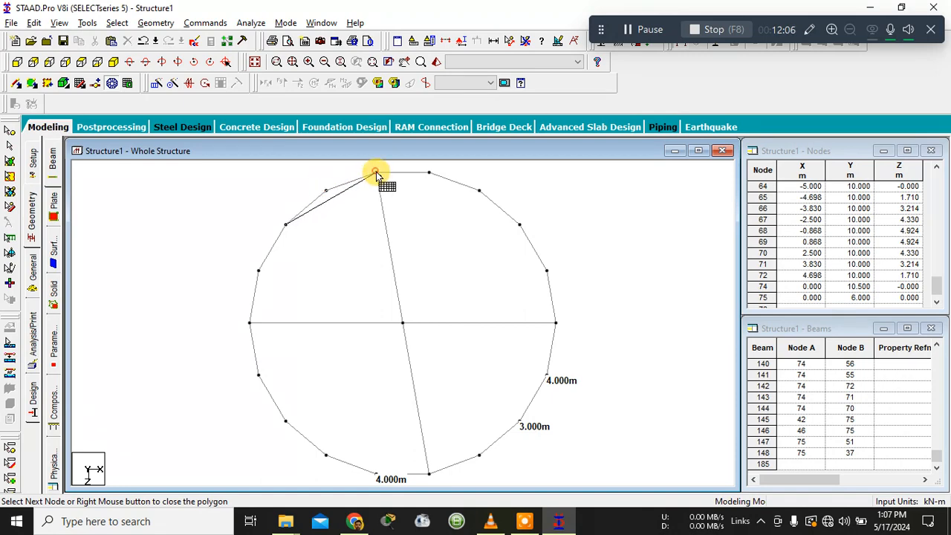
{"action": "left_click", "coordinate": [430, 173]}
{"action": "left_click", "coordinate": [480, 192]}
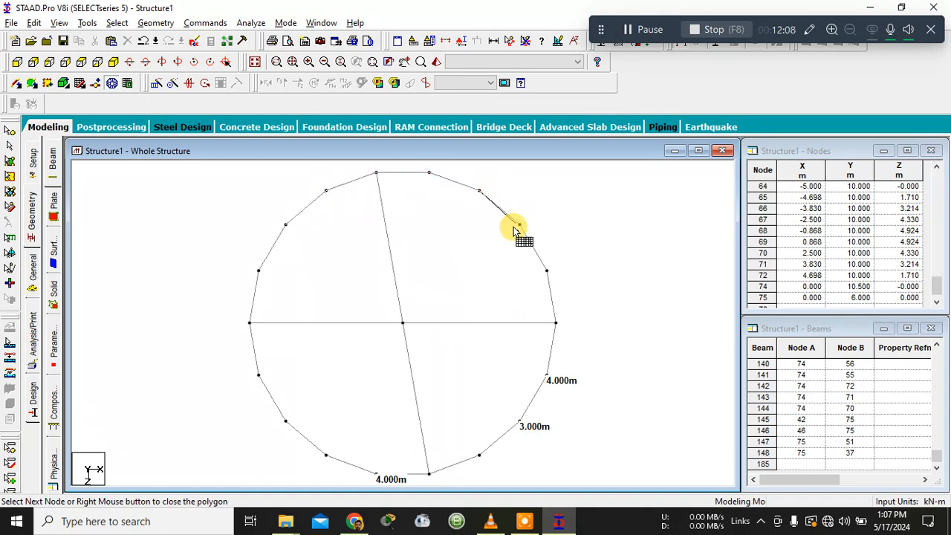
{"action": "left_click", "coordinate": [518, 226]}
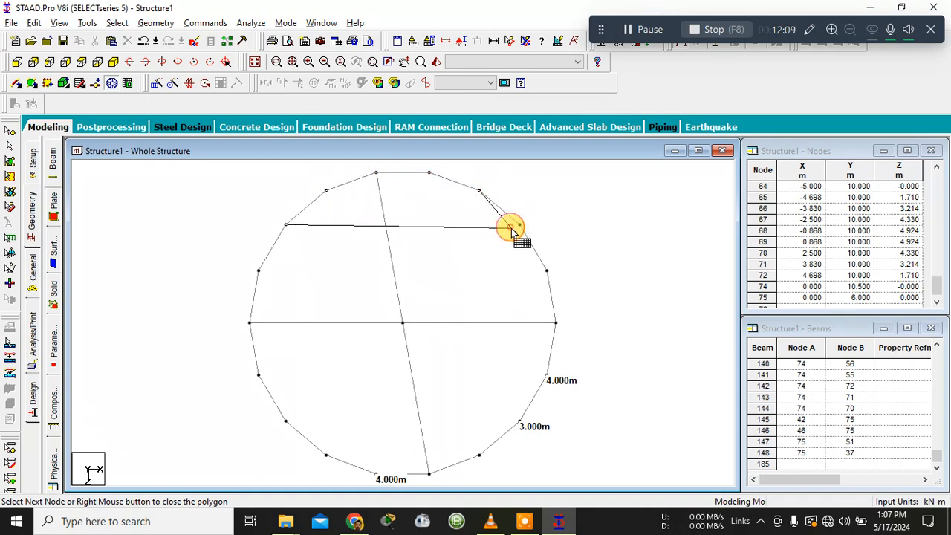
{"action": "left_click", "coordinate": [547, 270]}
{"action": "left_click", "coordinate": [556, 325]}
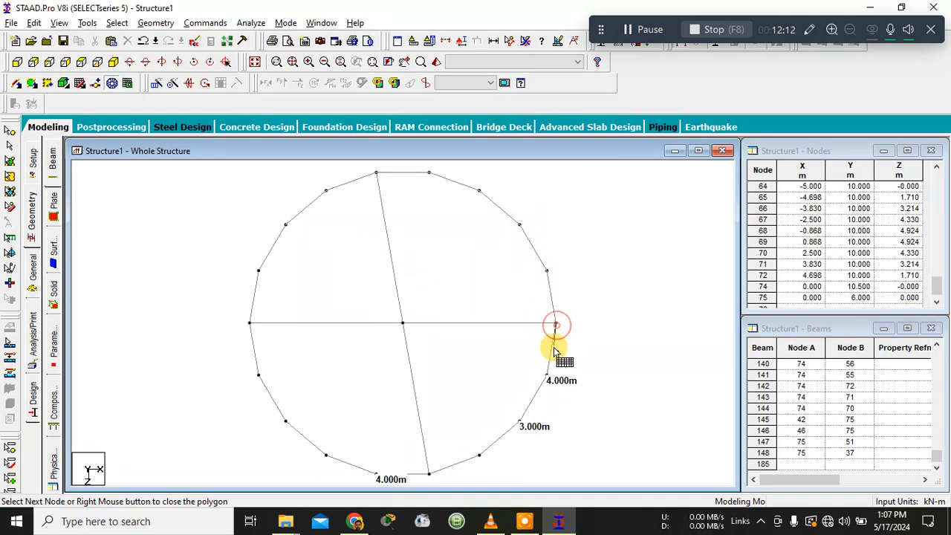
{"action": "left_click", "coordinate": [549, 375]}
{"action": "left_click", "coordinate": [519, 423]}
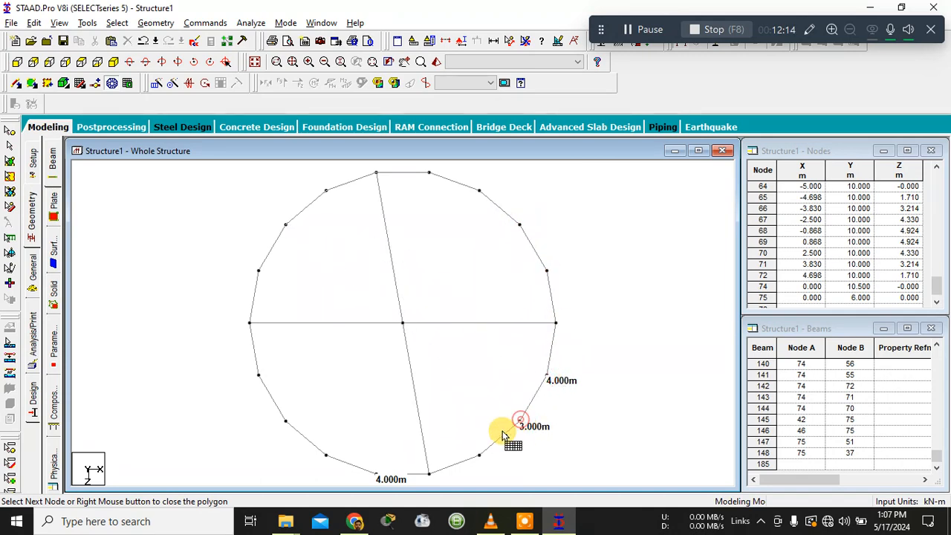
{"action": "left_click", "coordinate": [480, 453]}
{"action": "left_click", "coordinate": [430, 474]}
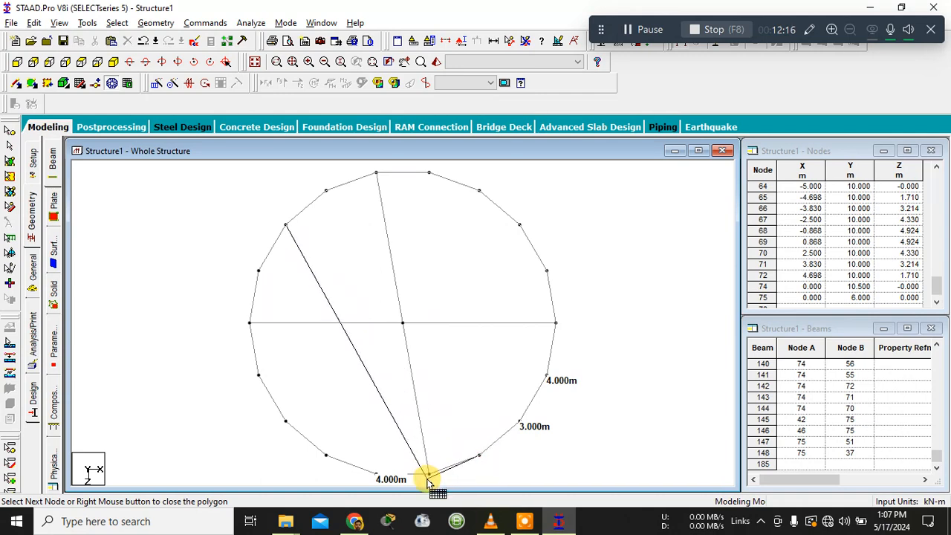
{"action": "left_click", "coordinate": [376, 473]}
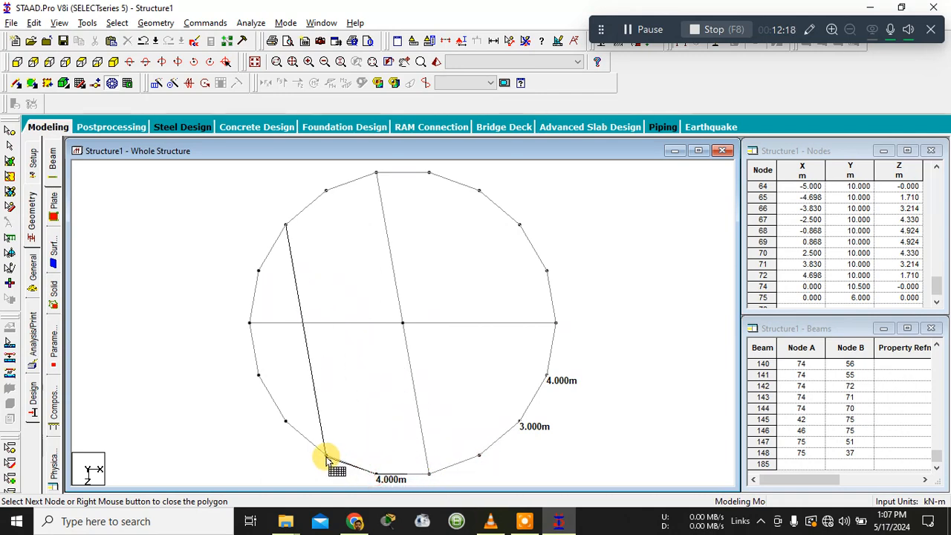
{"action": "left_click", "coordinate": [325, 455]}
{"action": "left_click", "coordinate": [286, 421]}
{"action": "left_click", "coordinate": [258, 375]}
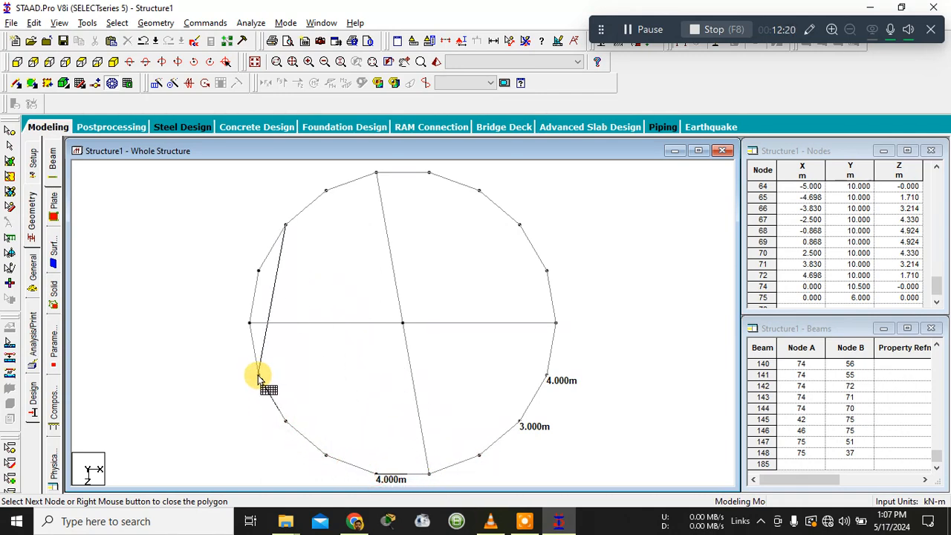
{"action": "left_click", "coordinate": [250, 323]}
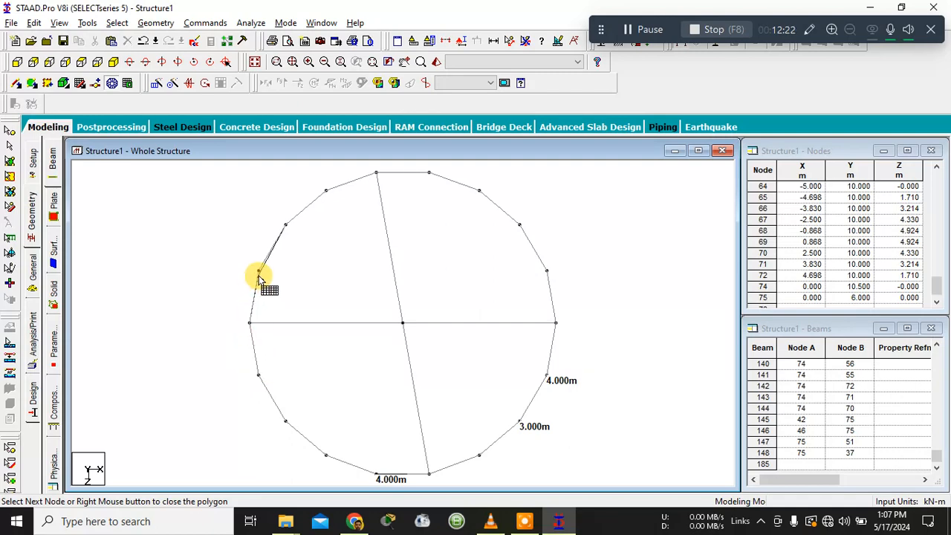
{"action": "left_click", "coordinate": [258, 271]}
{"action": "left_click", "coordinate": [285, 226]}
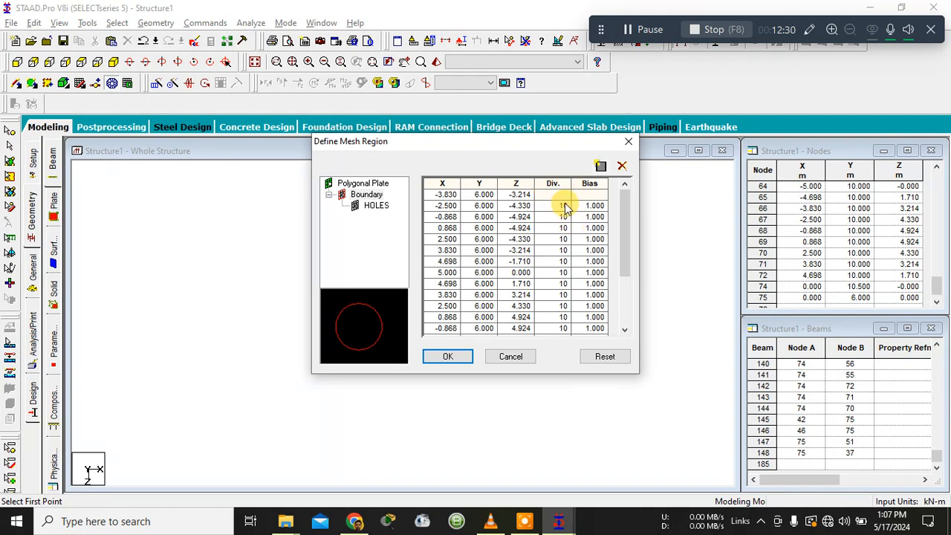
Step: Generate the floor's polygonal plate mesh with 10 divisions per boundary edge and bias 1.000, and save the structure
{"action": "left_click_drag", "start_coordinate": [534, 146], "coordinate": [592, 156]}
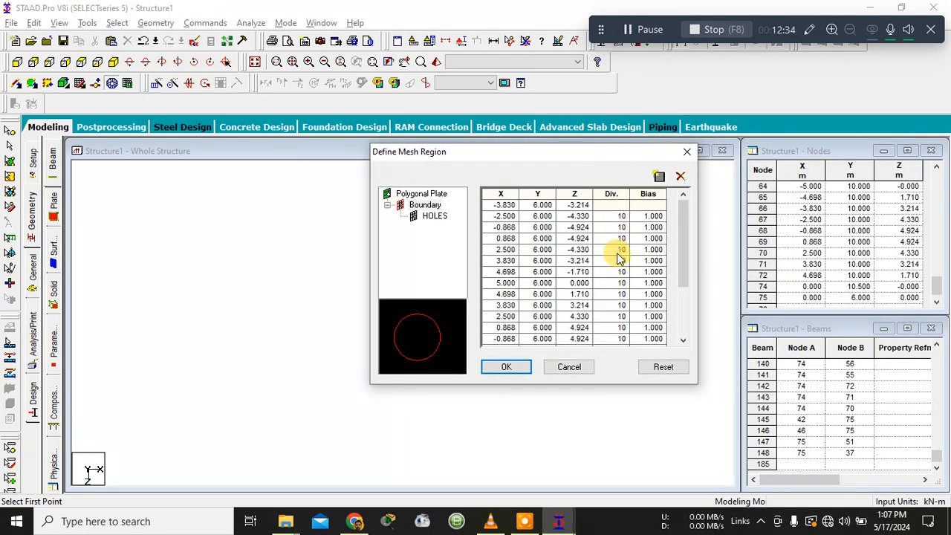
{"action": "left_click_drag", "start_coordinate": [683, 246], "coordinate": [636, 253]}
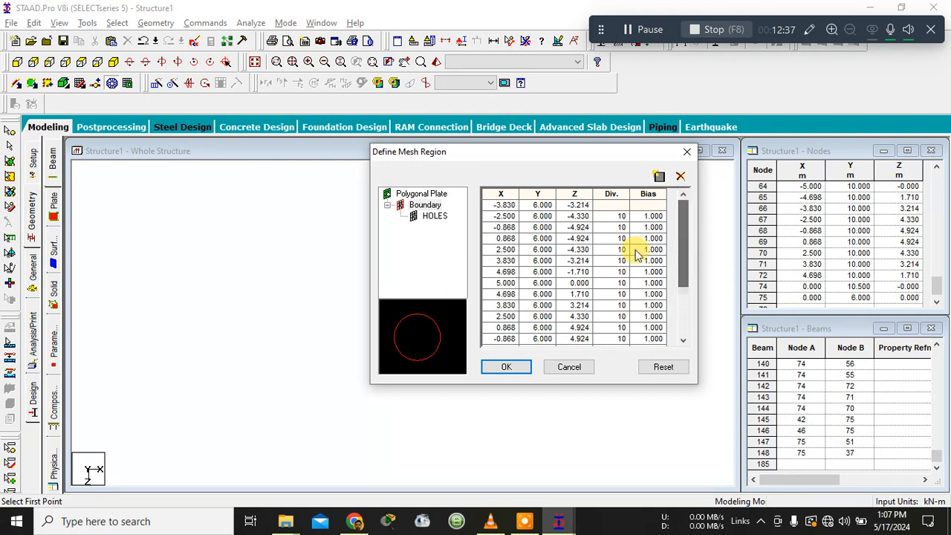
{"action": "left_click", "coordinate": [505, 367]}
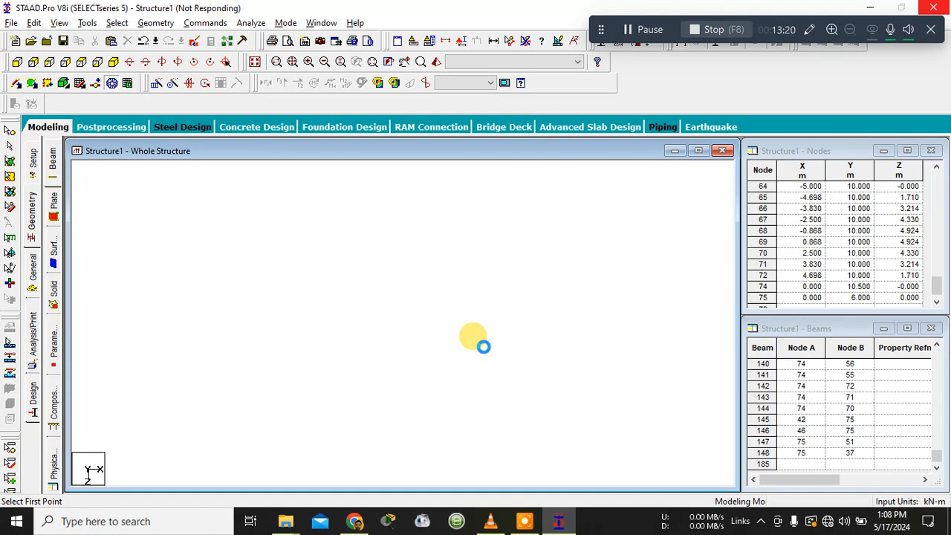
{"action": "left_click", "coordinate": [473, 291]}
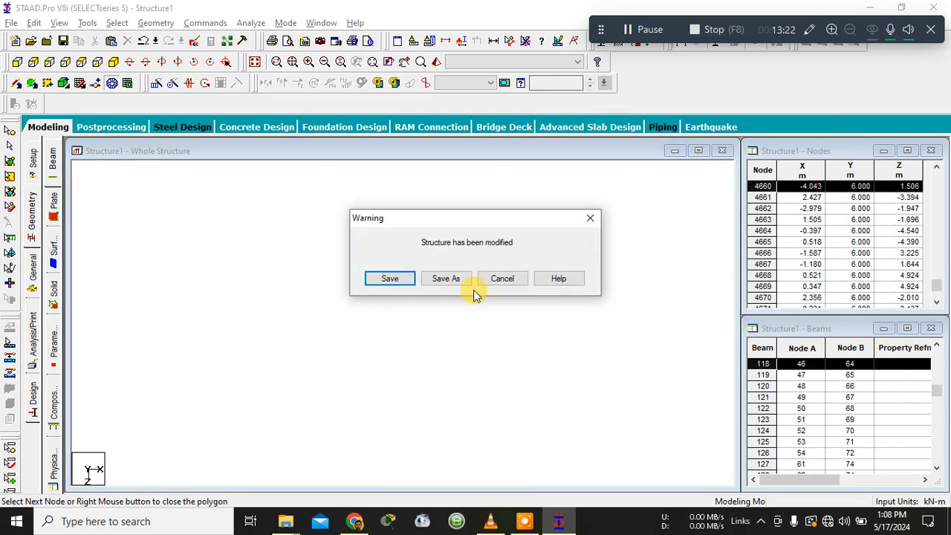
{"action": "left_click", "coordinate": [382, 277]}
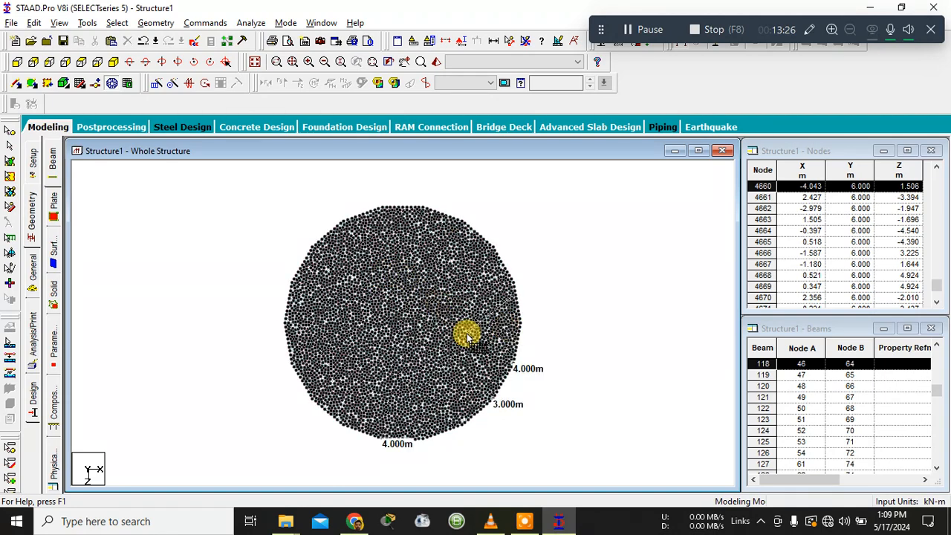
Step: Examine the generated plate mesh of the intermediate floor up close in plan view
{"action": "left_click", "coordinate": [518, 300]}
{"action": "scroll", "coordinate": [566, 320], "scroll_direction": "up", "scroll_amount": 2}
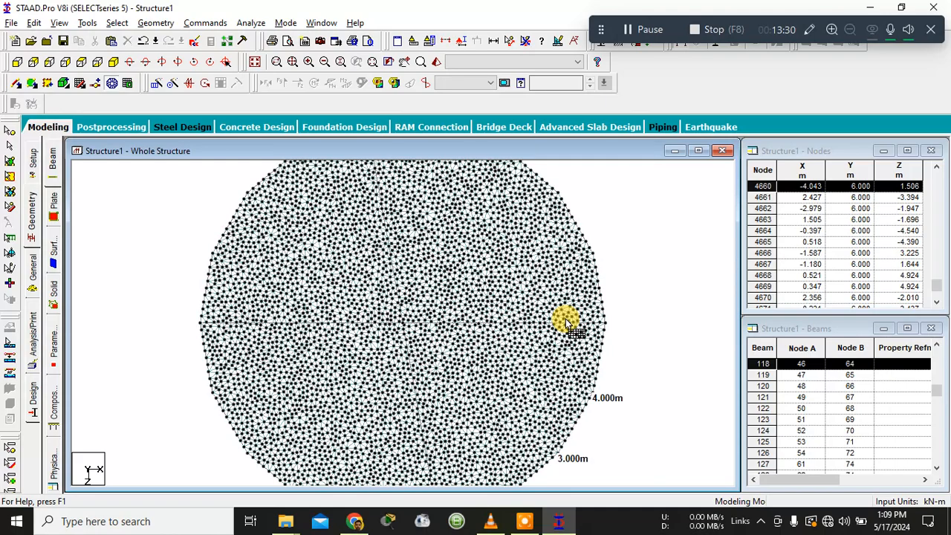
{"action": "scroll", "coordinate": [565, 323], "scroll_direction": "up", "scroll_amount": 1}
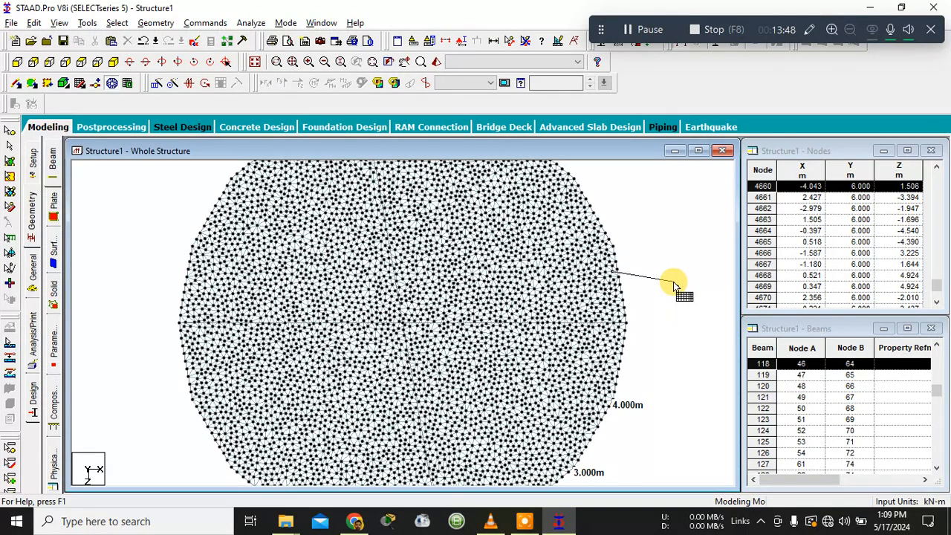
Step: Leave the surface meshing command and display the whole structure in isometric view
{"action": "key", "text": "Escape"}
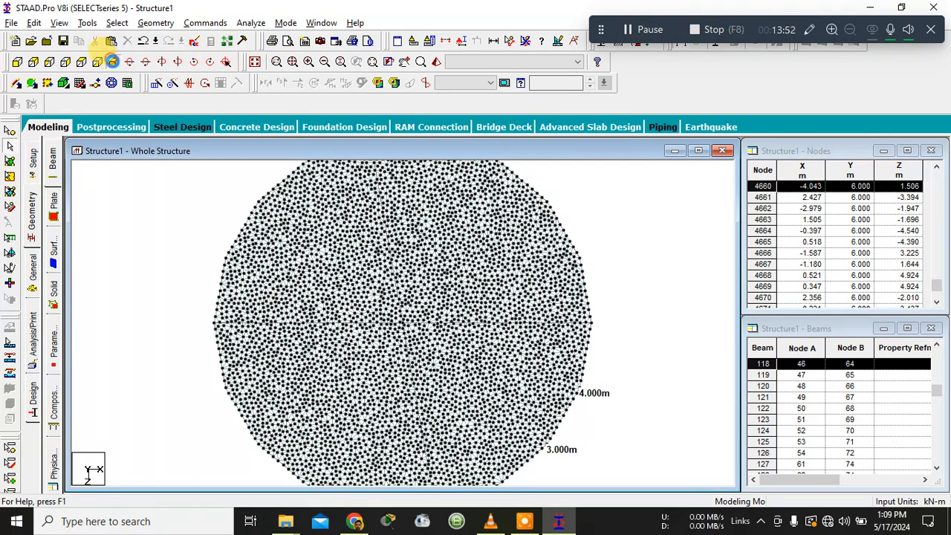
{"action": "left_click", "coordinate": [112, 63]}
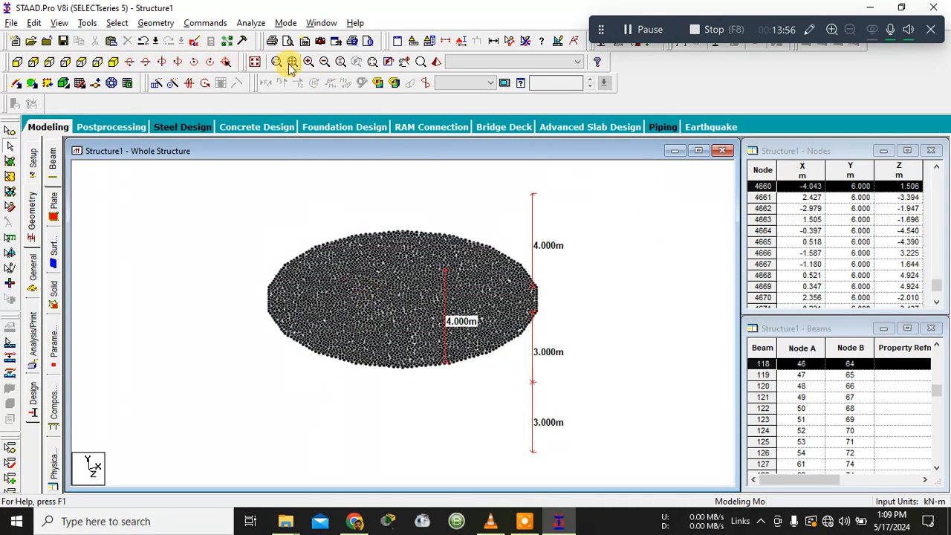
{"action": "left_click", "coordinate": [254, 62]}
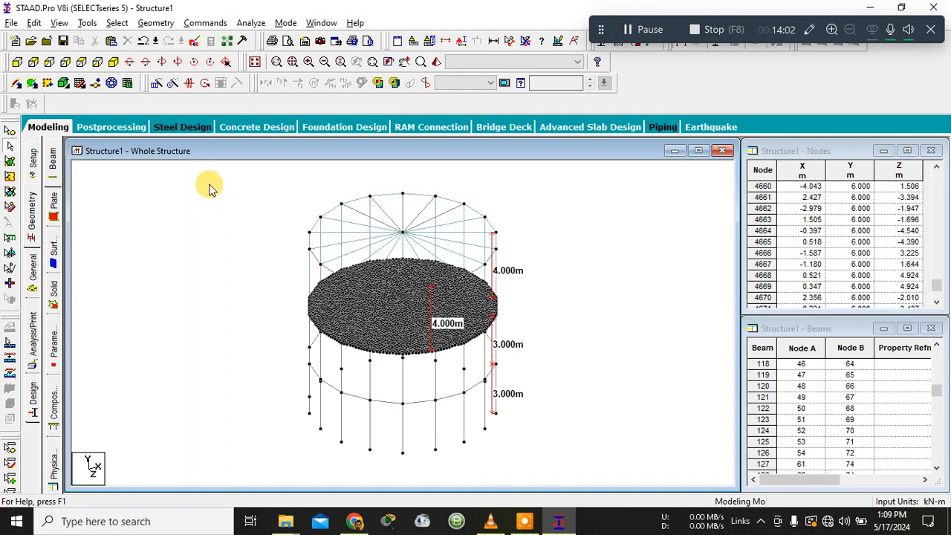
Step: Render the whole structure in 3D and inspect its roof and wall plates from several angles
{"action": "left_click", "coordinate": [434, 62]}
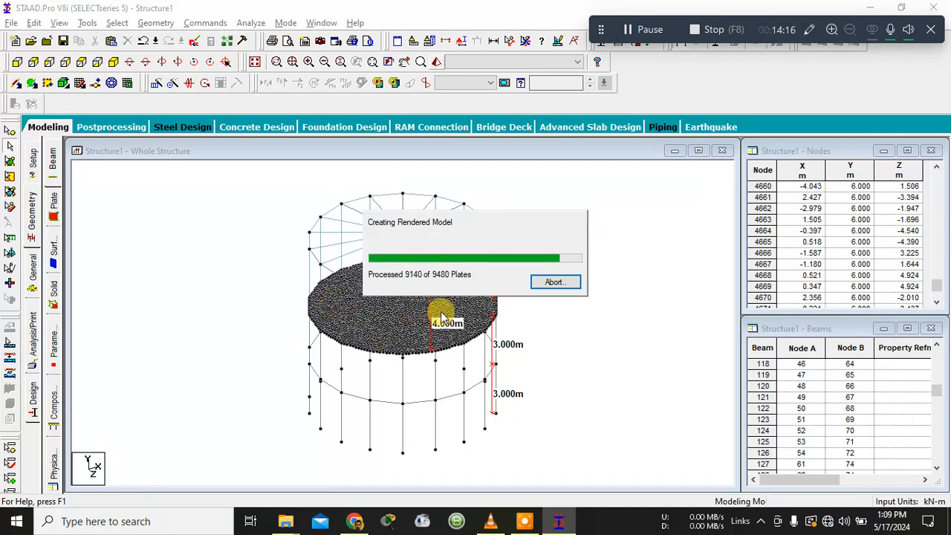
{"action": "left_click_drag", "start_coordinate": [440, 316], "coordinate": [478, 165]}
{"action": "mouse_move", "coordinate": [448, 248]}
{"action": "left_mouse_down"}
{"action": "mouse_move", "coordinate": [424, 227]}
{"action": "mouse_move", "coordinate": [445, 255]}
{"action": "mouse_move", "coordinate": [463, 399]}
{"action": "mouse_move", "coordinate": [453, 299]}
{"action": "left_mouse_up"}
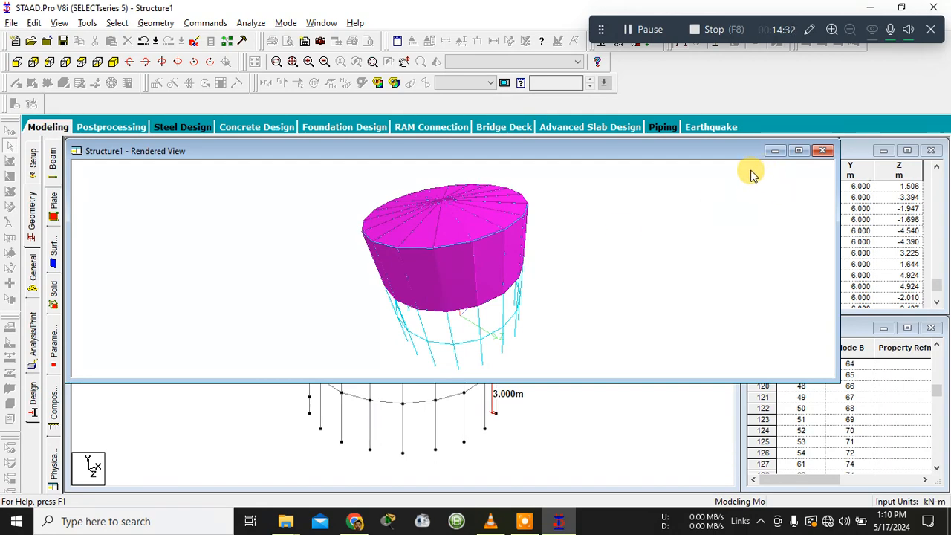
{"action": "left_click", "coordinate": [822, 151]}
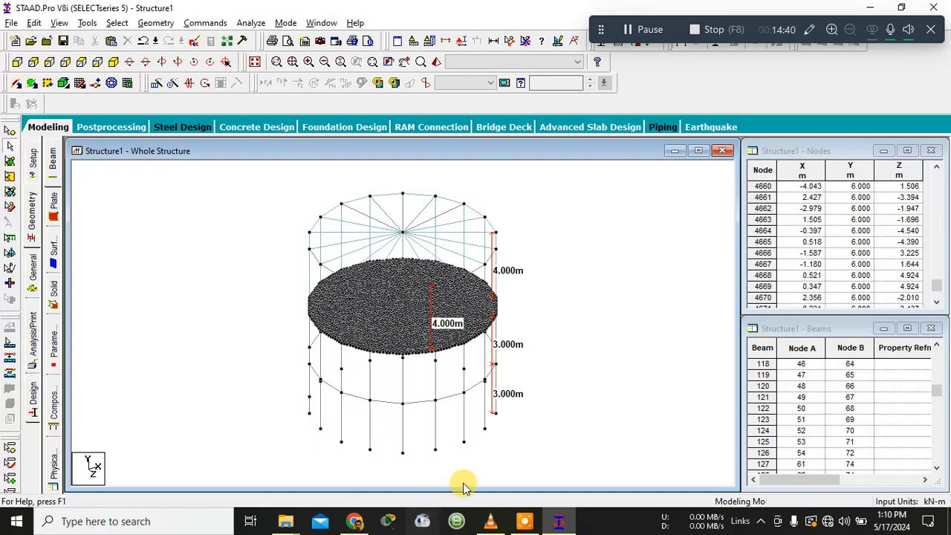
Step: Define a rectangular concrete section with YD 0.4 m and ZD 0.4 m in the section properties
{"action": "left_click", "coordinate": [52, 170]}
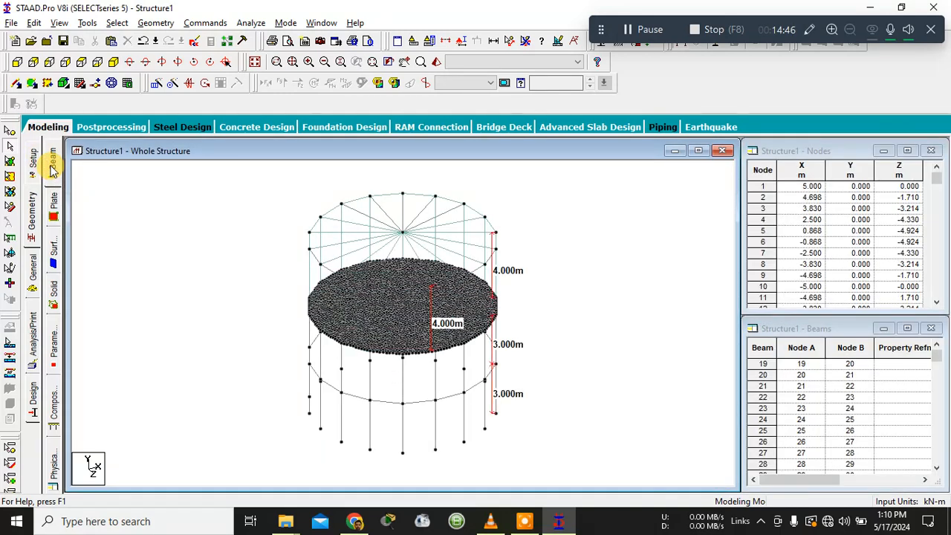
{"action": "left_click", "coordinate": [54, 176]}
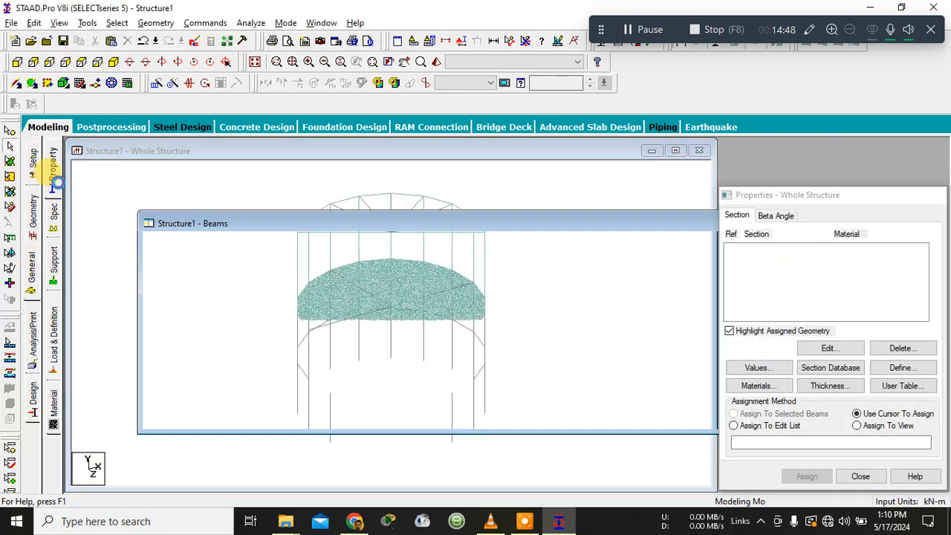
{"action": "left_click", "coordinate": [894, 369]}
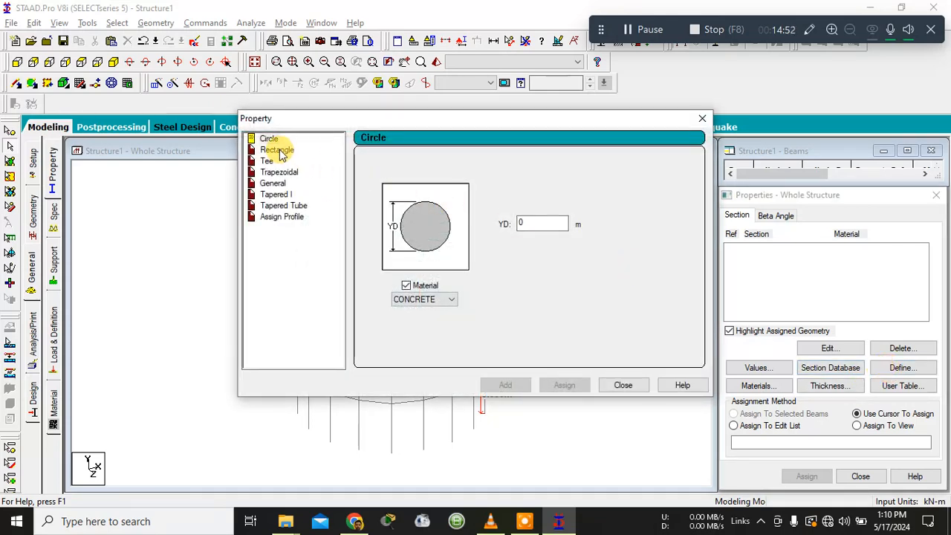
{"action": "left_click", "coordinate": [279, 151]}
{"action": "left_click", "coordinate": [541, 215]}
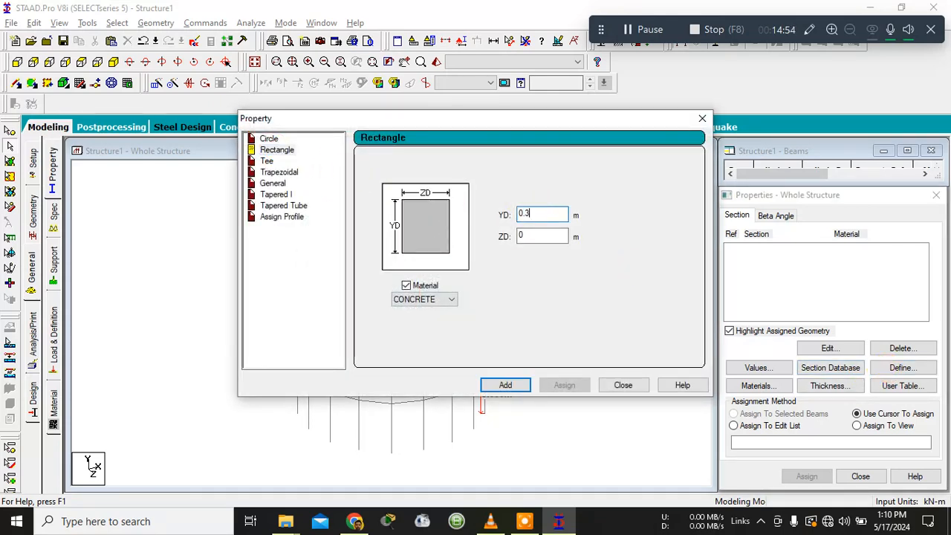
{"action": "left_click", "coordinate": [550, 234]}
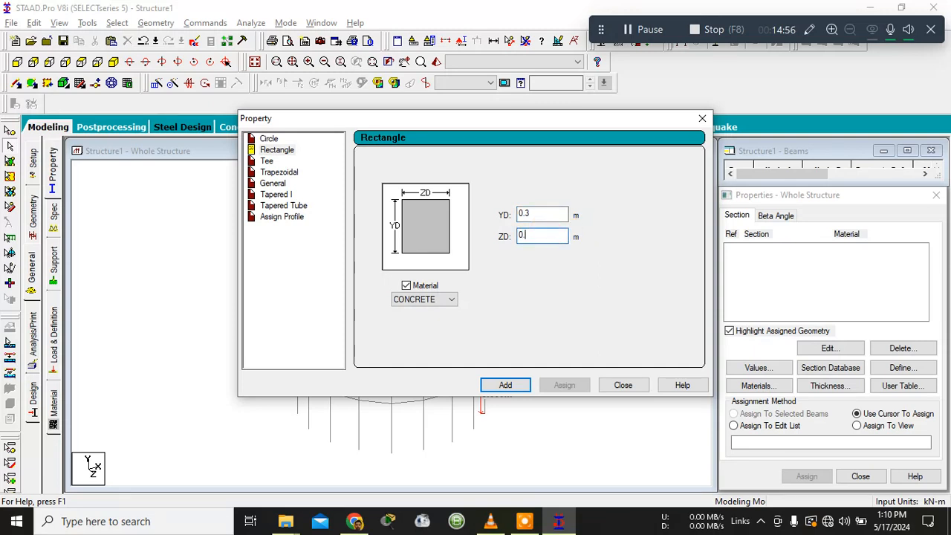
{"action": "left_click", "coordinate": [549, 215]}
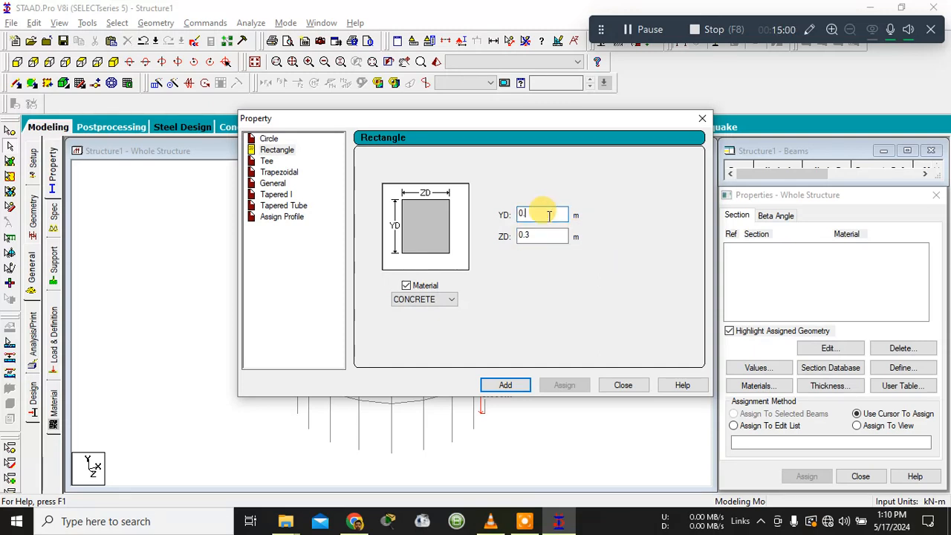
{"action": "left_click", "coordinate": [543, 234]}
{"action": "type", "text": ".4"}
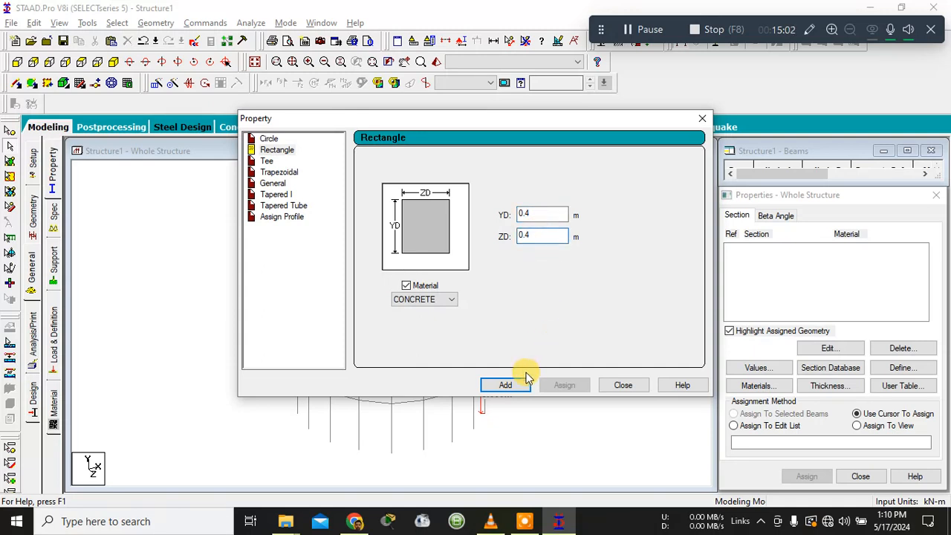
{"action": "left_click", "coordinate": [506, 385]}
Step: Add a second rectangular concrete section with YD 0.3 m and ZD 0.4 m
{"action": "double_click", "coordinate": [540, 213]}
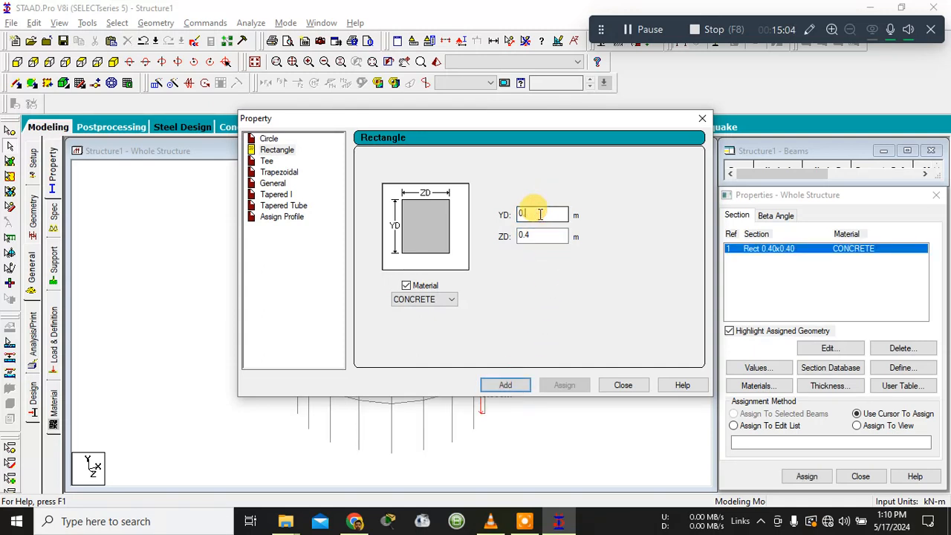
{"action": "type", "text": "0.3"}
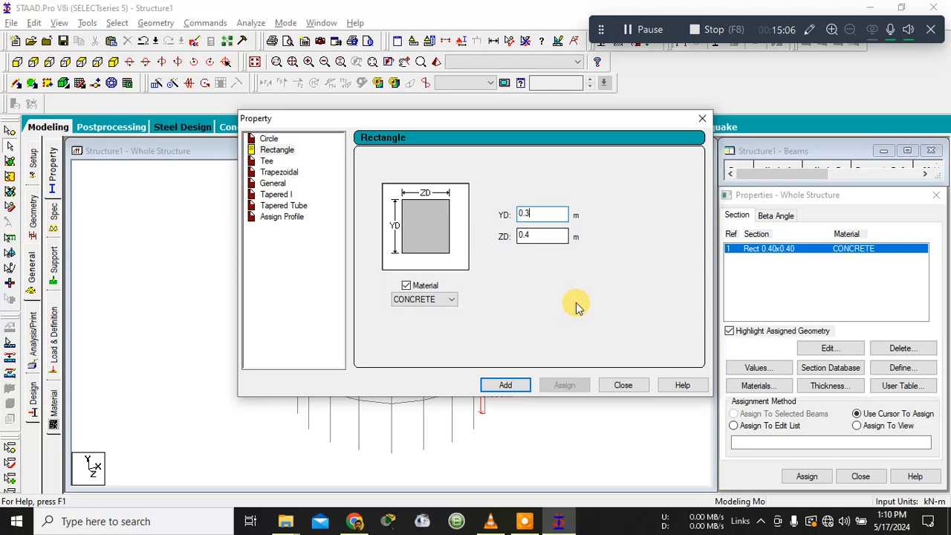
{"action": "left_click", "coordinate": [505, 385]}
{"action": "left_click", "coordinate": [608, 391]}
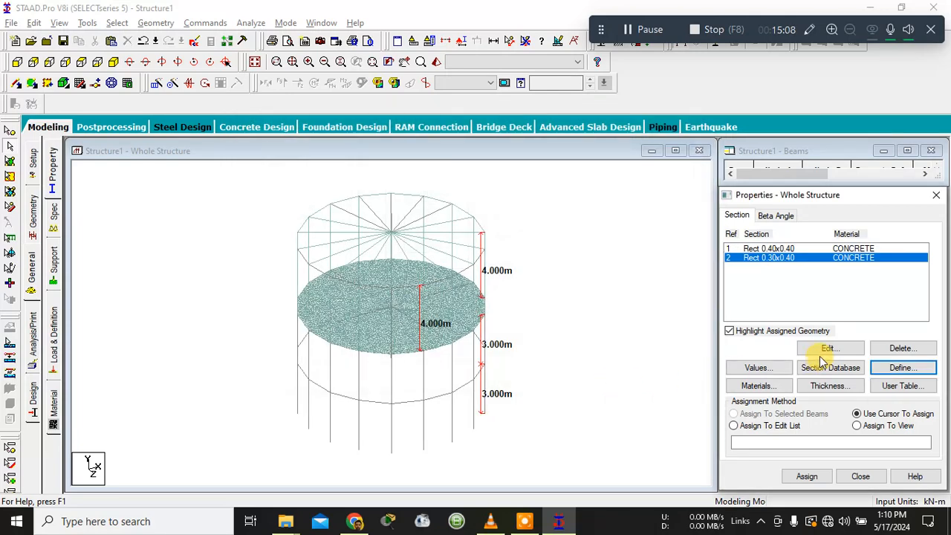
Step: Define a concrete plate element thickness of 0.2 m at all four nodes
{"action": "left_click", "coordinate": [828, 385]}
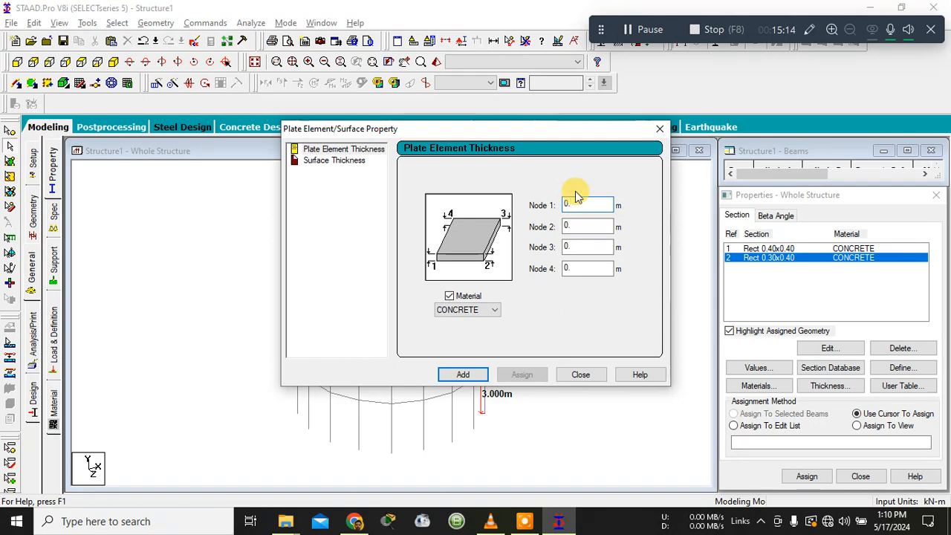
{"action": "type", "text": "2"}
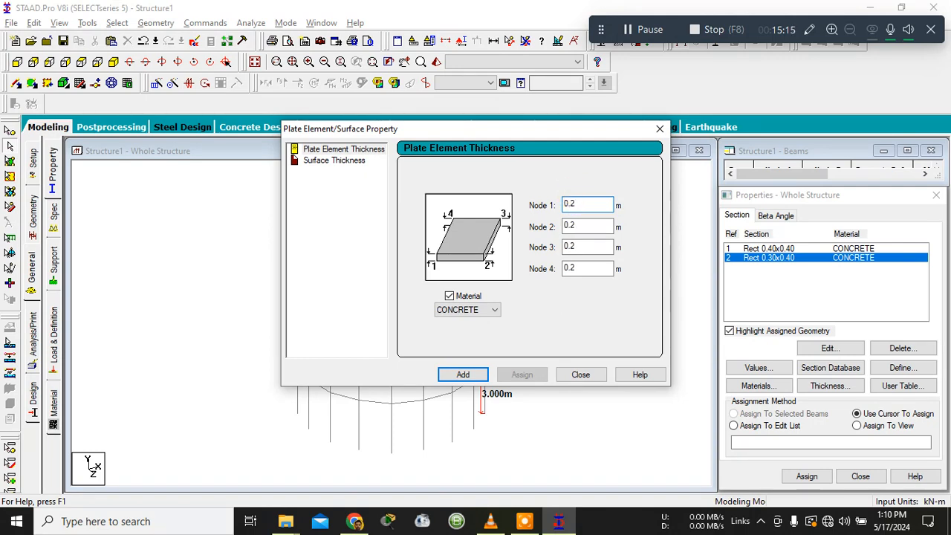
{"action": "left_click", "coordinate": [463, 375]}
{"action": "left_click", "coordinate": [569, 376]}
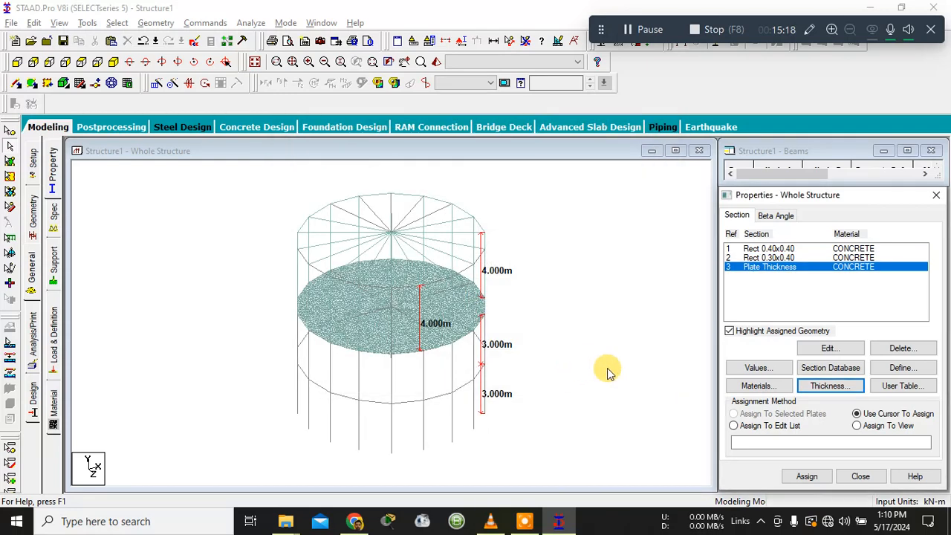
Step: Assign the plate thickness property to all plates in the view and clear the selection
{"action": "left_click", "coordinate": [601, 327]}
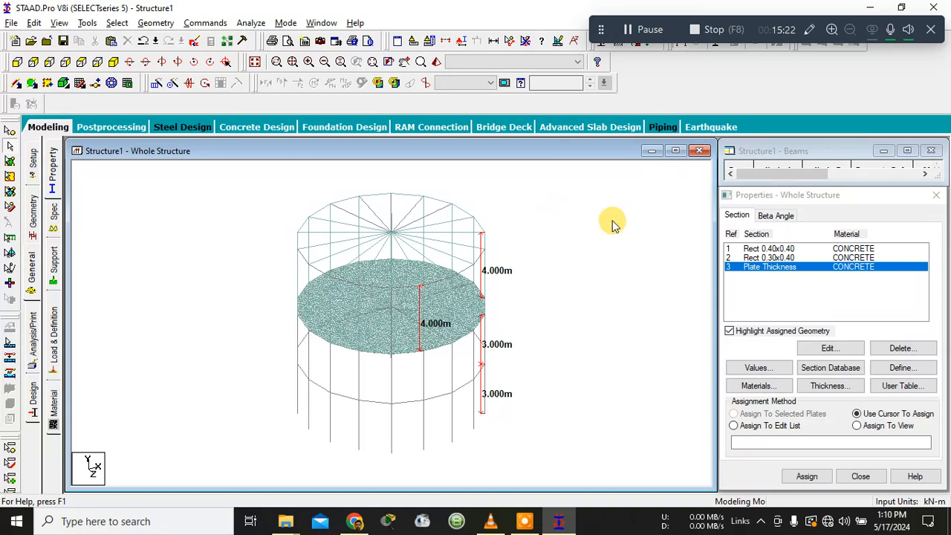
{"action": "left_click", "coordinate": [790, 275]}
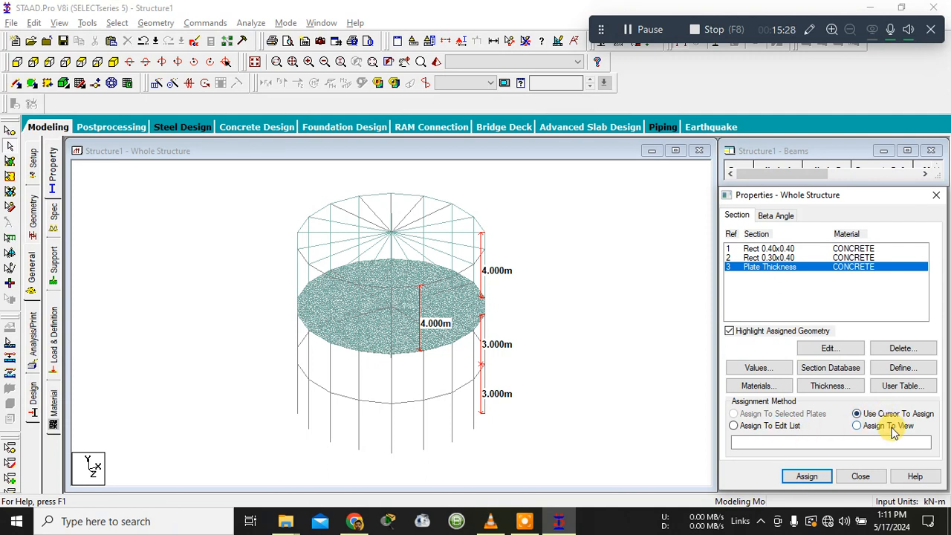
{"action": "left_click", "coordinate": [805, 475]}
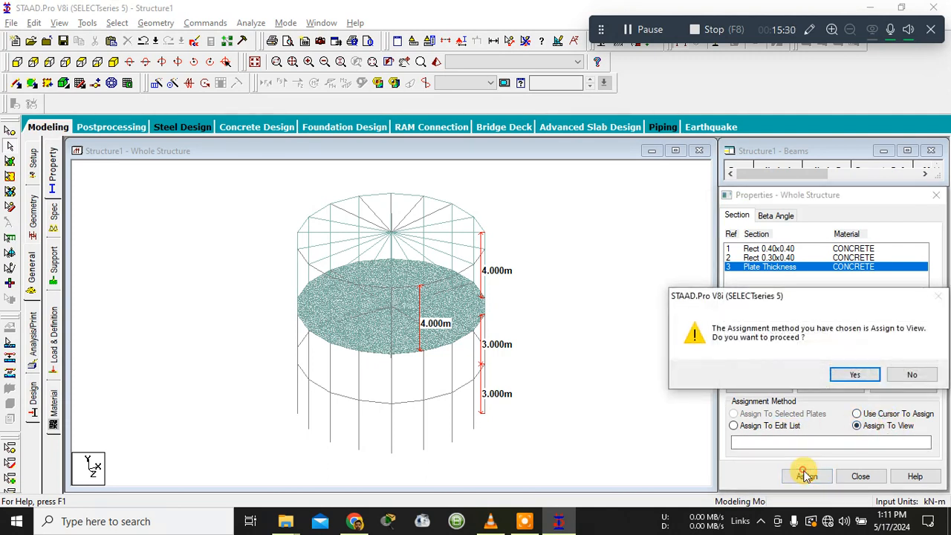
{"action": "left_click", "coordinate": [849, 379]}
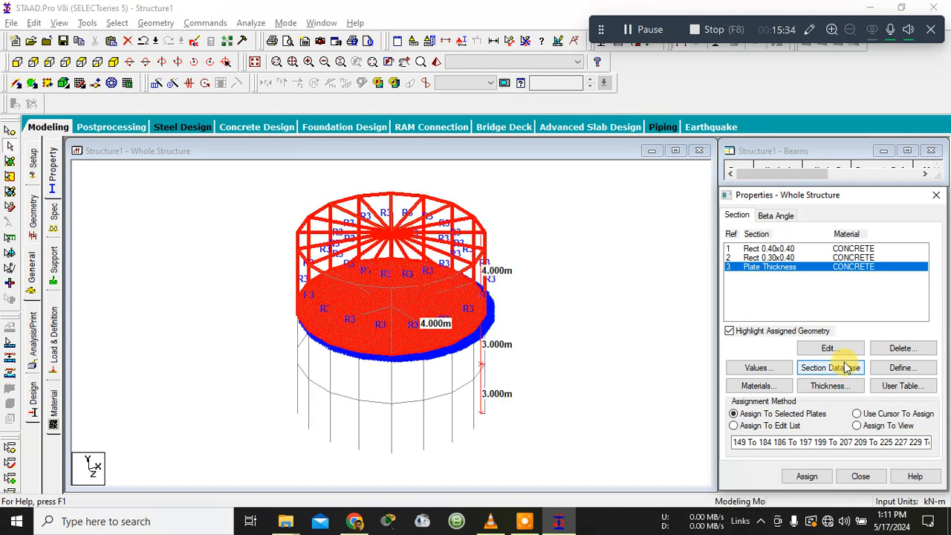
{"action": "left_click", "coordinate": [538, 344]}
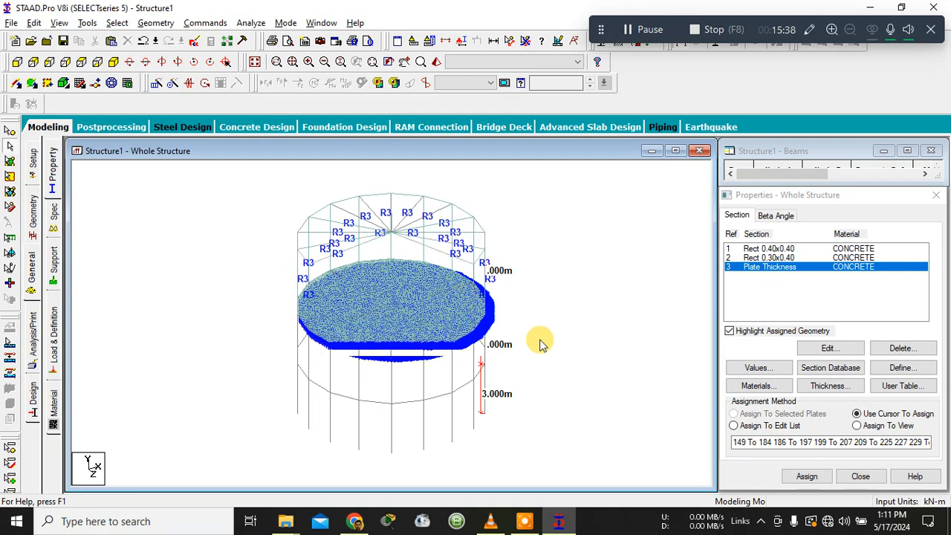
Step: Assign the Rect 0.40x0.40 section to all columns by selecting the beams parallel to Y
{"action": "left_click", "coordinate": [752, 249]}
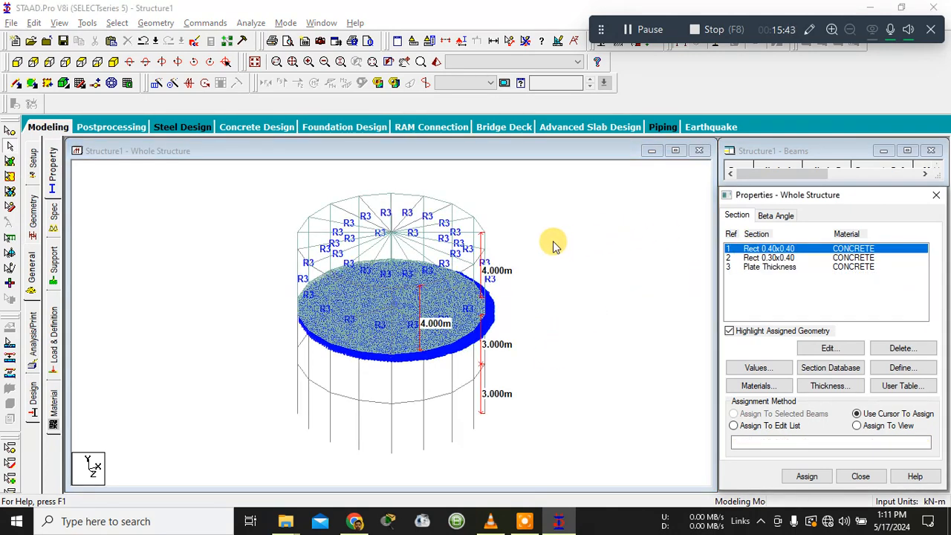
{"action": "left_click", "coordinate": [117, 23]}
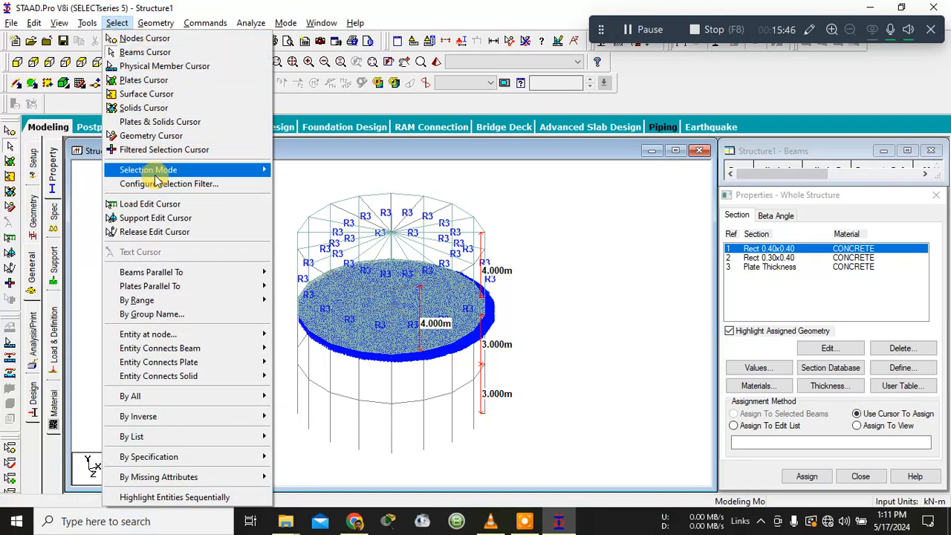
{"action": "mouse_move", "coordinate": [205, 272]}
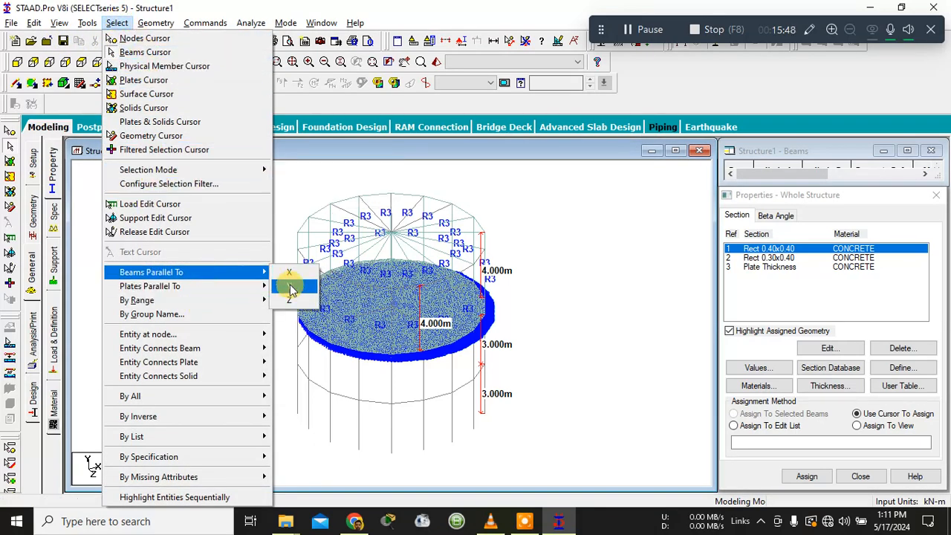
{"action": "left_click", "coordinate": [297, 287]}
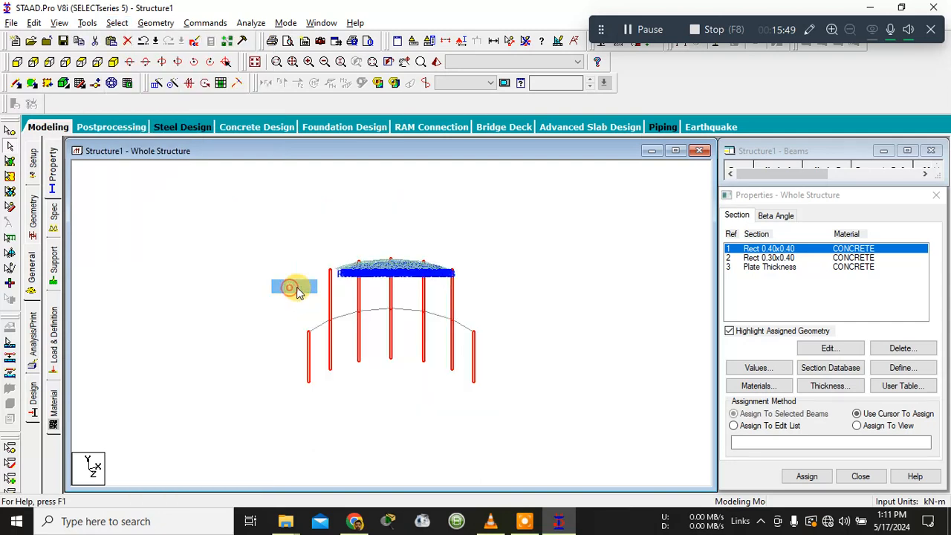
{"action": "left_click", "coordinate": [807, 476]}
{"action": "left_click", "coordinate": [852, 375]}
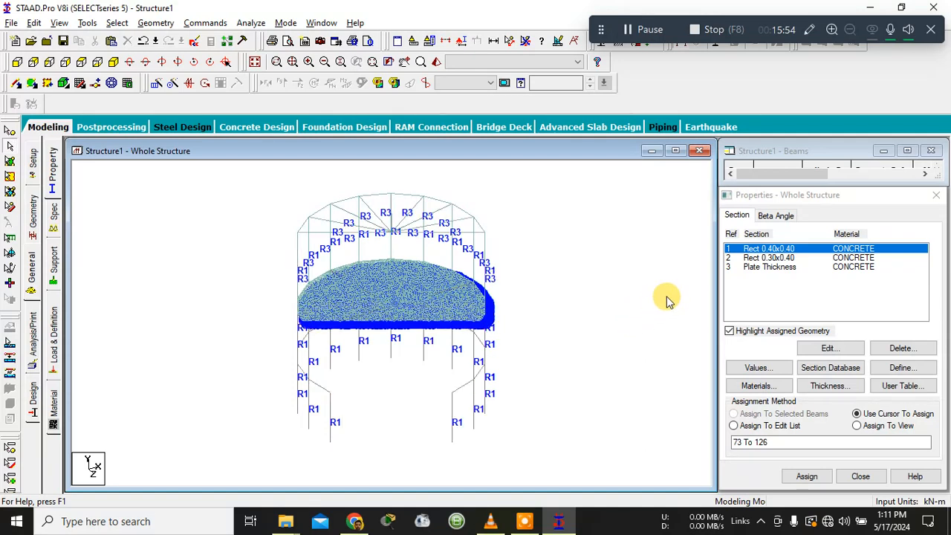
Step: Assign the Rect 0.30x0.40 section to the roof members and the horizontal ring beams at both lower levels, selecting them in front view
{"action": "left_click", "coordinate": [752, 258]}
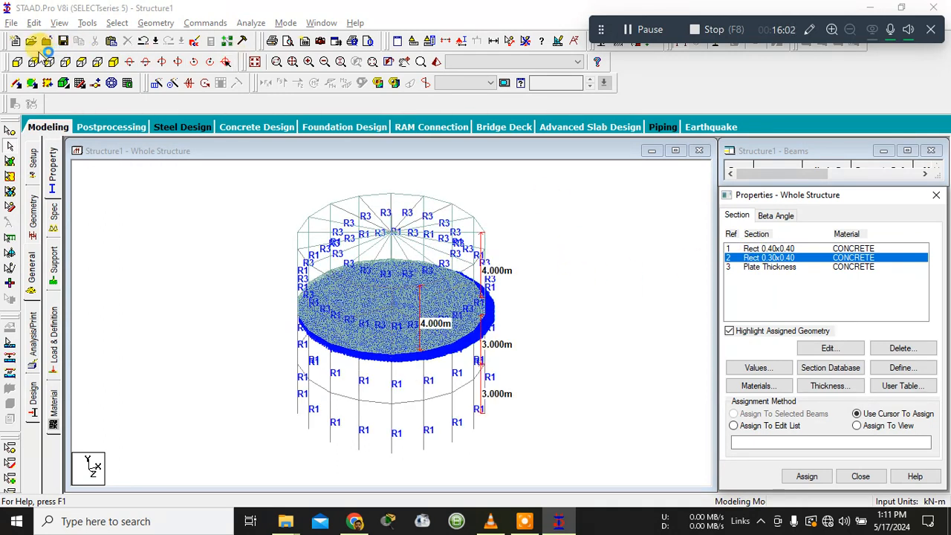
{"action": "left_click", "coordinate": [15, 60]}
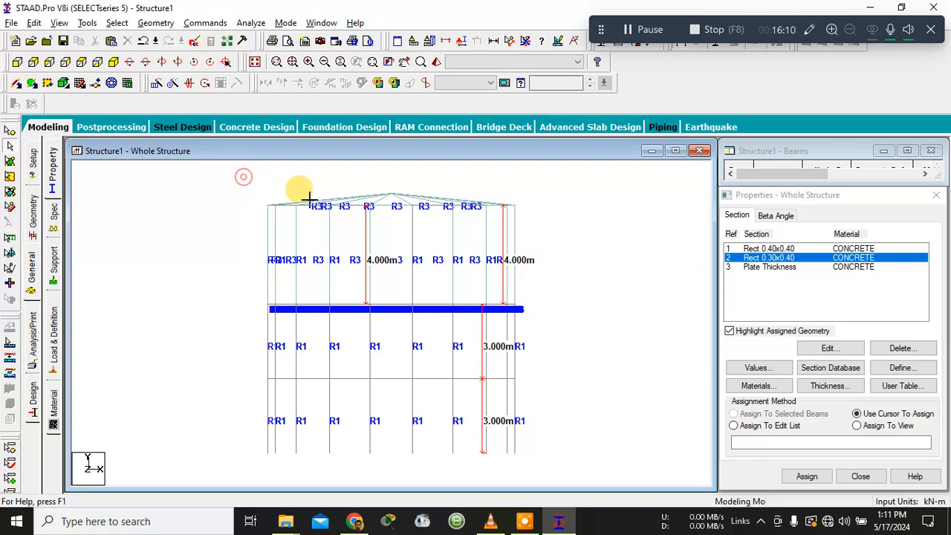
{"action": "left_click_drag", "start_coordinate": [548, 210], "coordinate": [548, 211]}
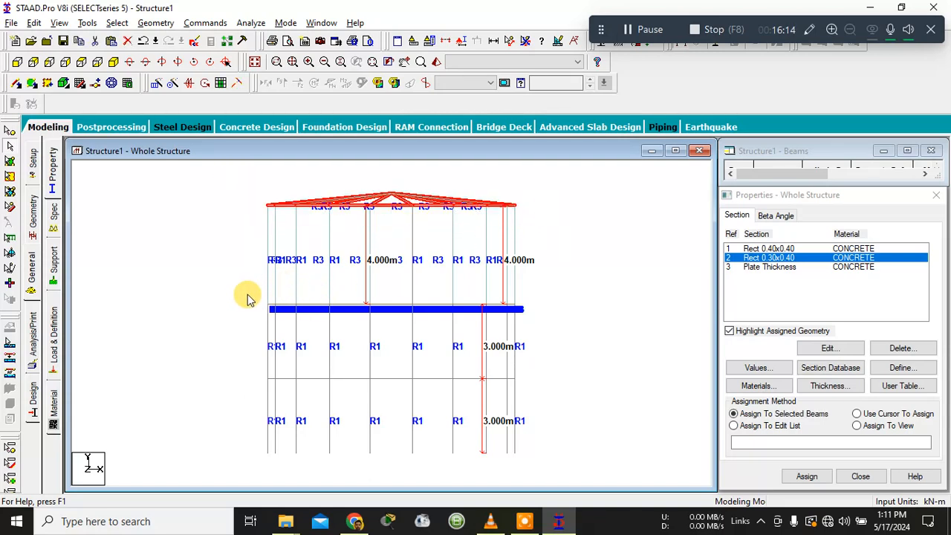
{"action": "left_click_drag", "start_coordinate": [248, 294], "coordinate": [532, 309]}
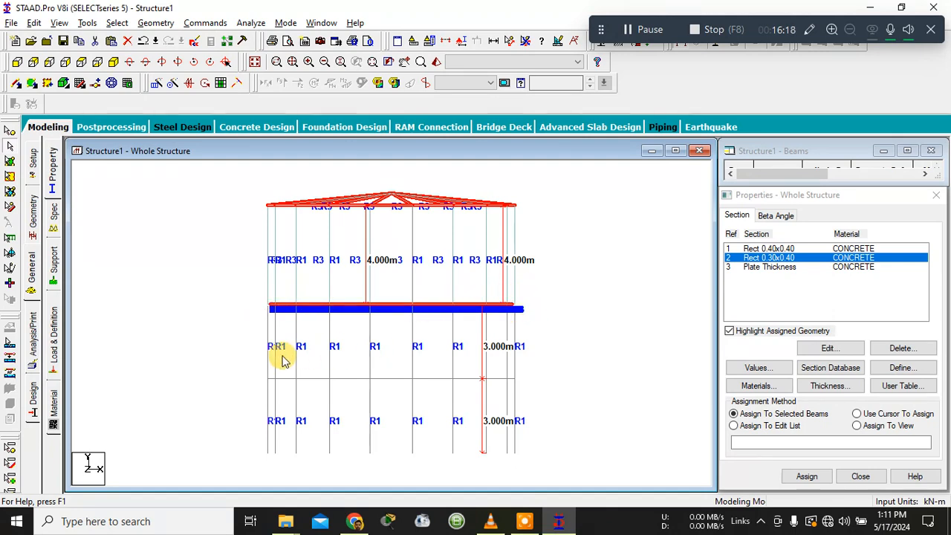
{"action": "left_click_drag", "start_coordinate": [247, 359], "coordinate": [550, 381]}
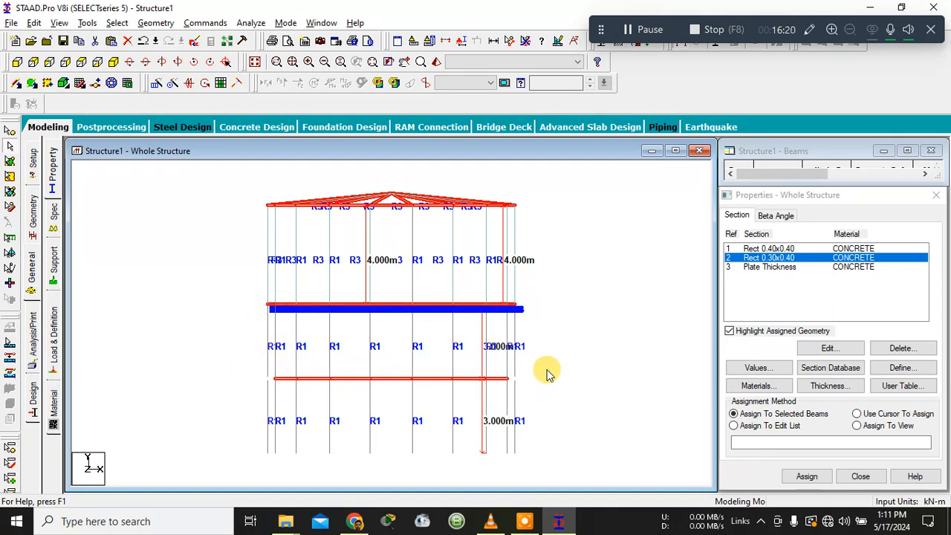
{"action": "left_click", "coordinate": [114, 63]}
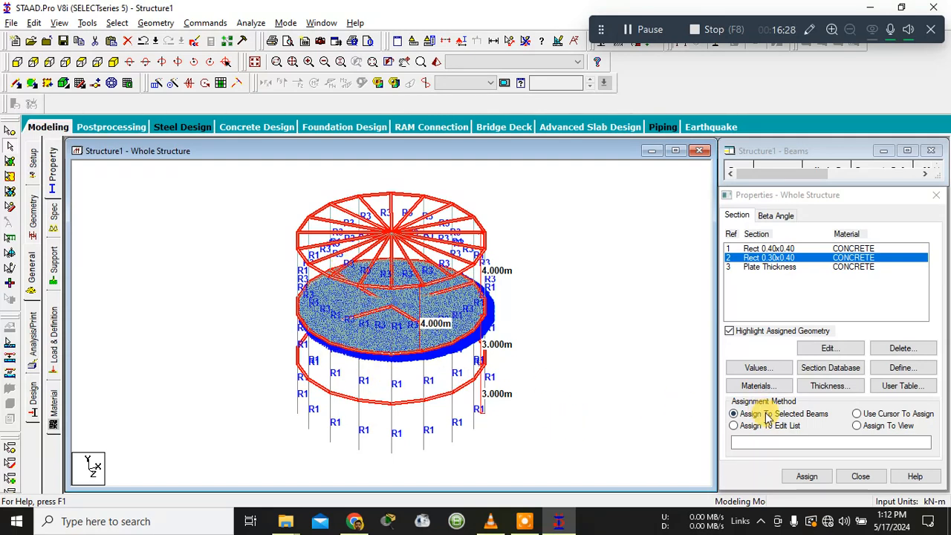
{"action": "left_click", "coordinate": [807, 476]}
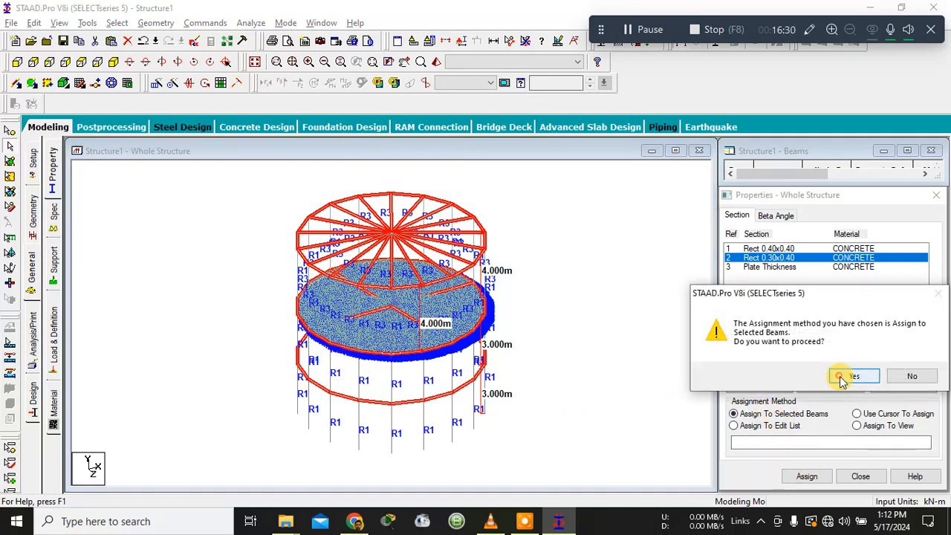
{"action": "left_click", "coordinate": [842, 377]}
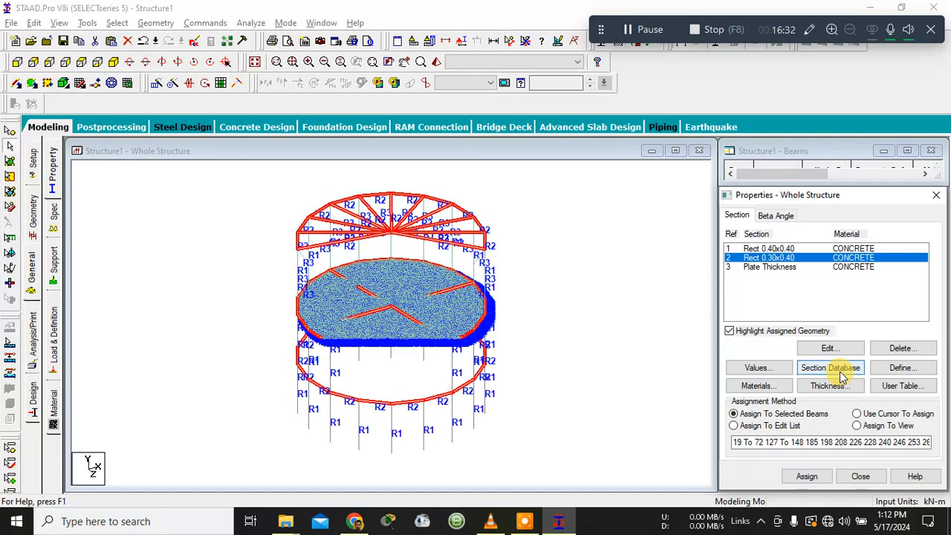
Step: Open the rendered 3D view of the structure, maximize it and examine the assigned columns, beams and plates from several angles
{"action": "left_click", "coordinate": [435, 62]}
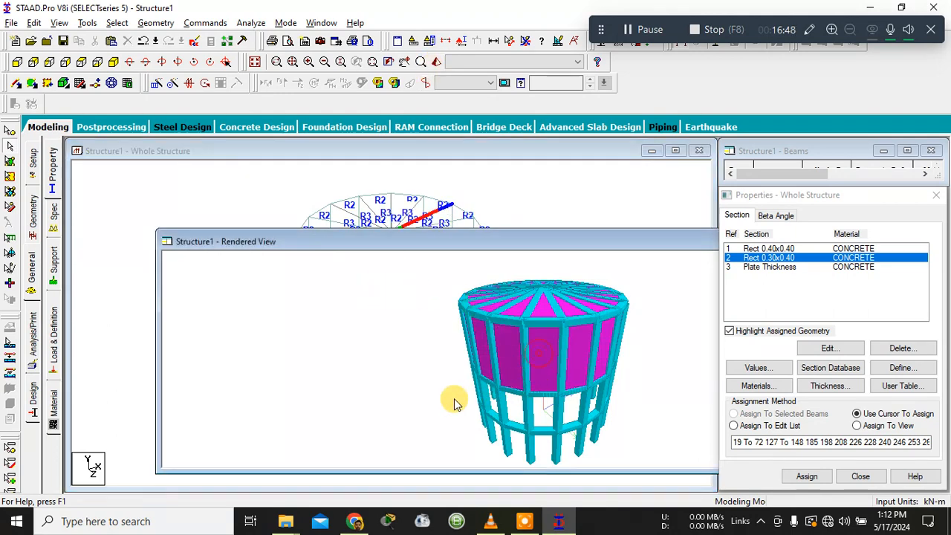
{"action": "left_click_drag", "start_coordinate": [453, 399], "coordinate": [497, 334]}
{"action": "left_click", "coordinate": [519, 290]}
{"action": "left_click_drag", "start_coordinate": [540, 261], "coordinate": [401, 138]}
{"action": "left_click_drag", "start_coordinate": [402, 196], "coordinate": [477, 317]}
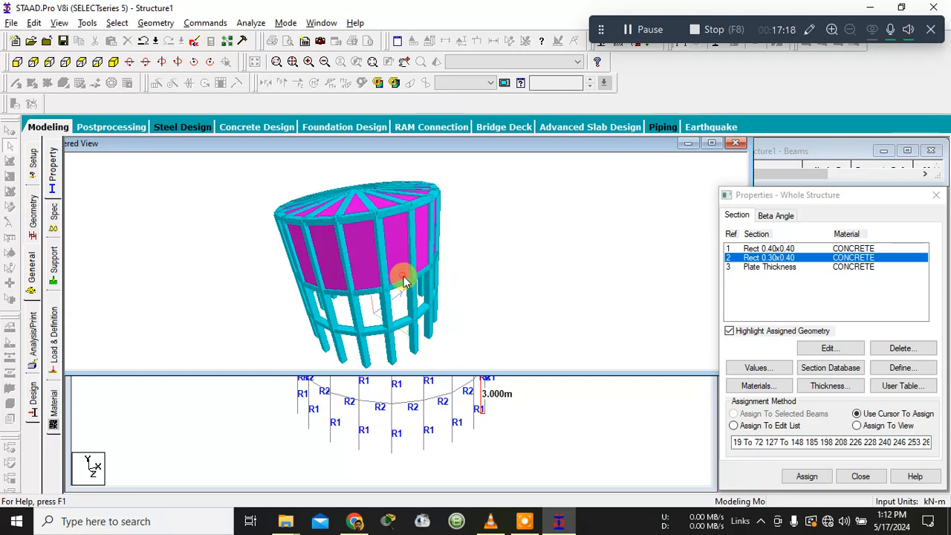
{"action": "left_click", "coordinate": [711, 144]}
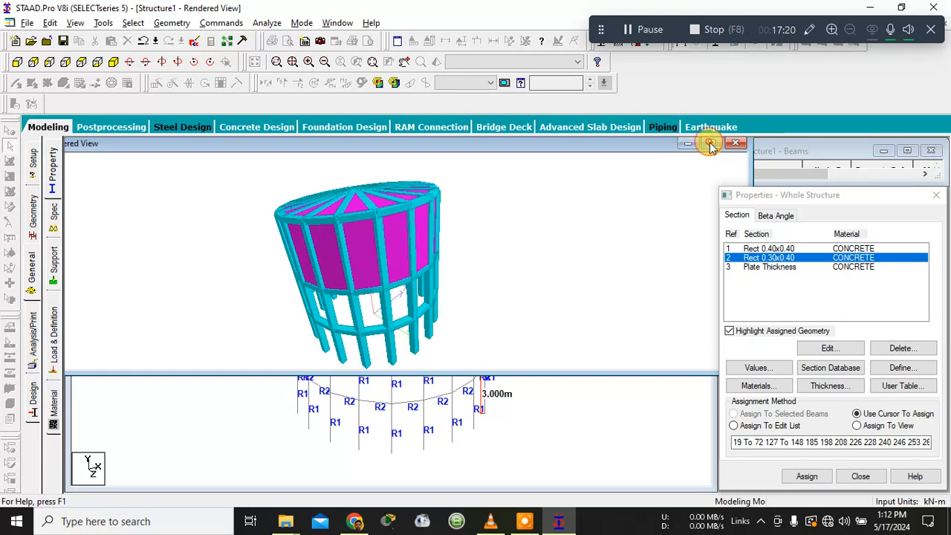
{"action": "left_click_drag", "start_coordinate": [548, 263], "coordinate": [588, 302]}
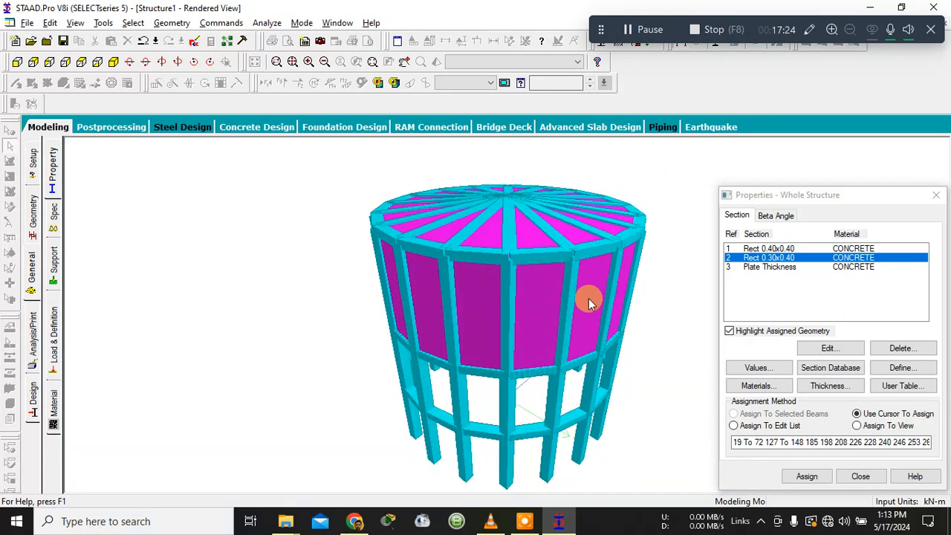
Step: Switch to Snipping Tool and capture a rectangular snip of the rendered structure
{"action": "left_click", "coordinate": [158, 521]}
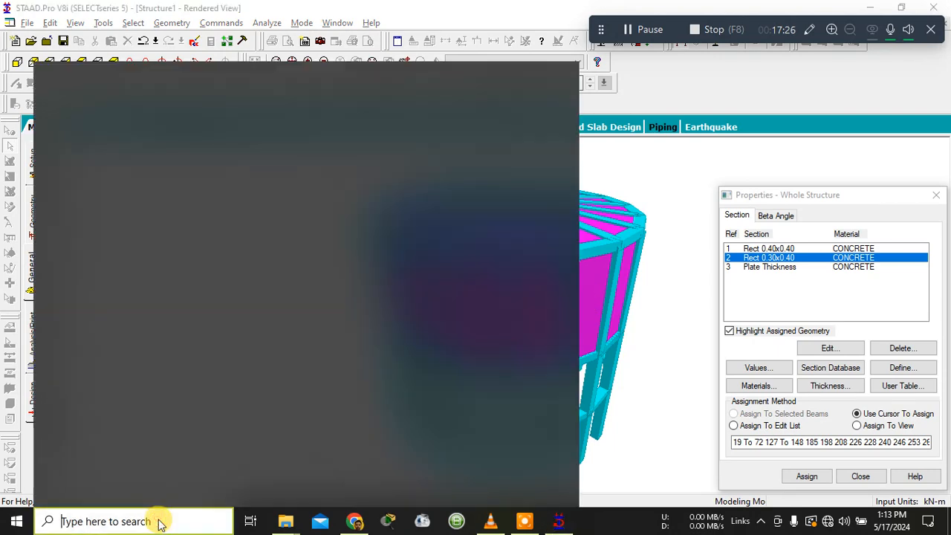
{"action": "type", "text": "NIPP"}
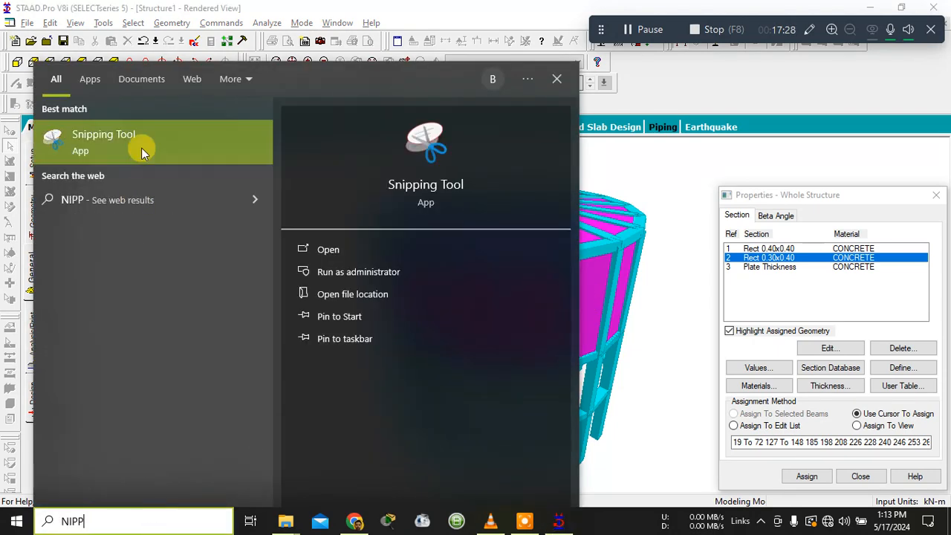
{"action": "left_click", "coordinate": [141, 148]}
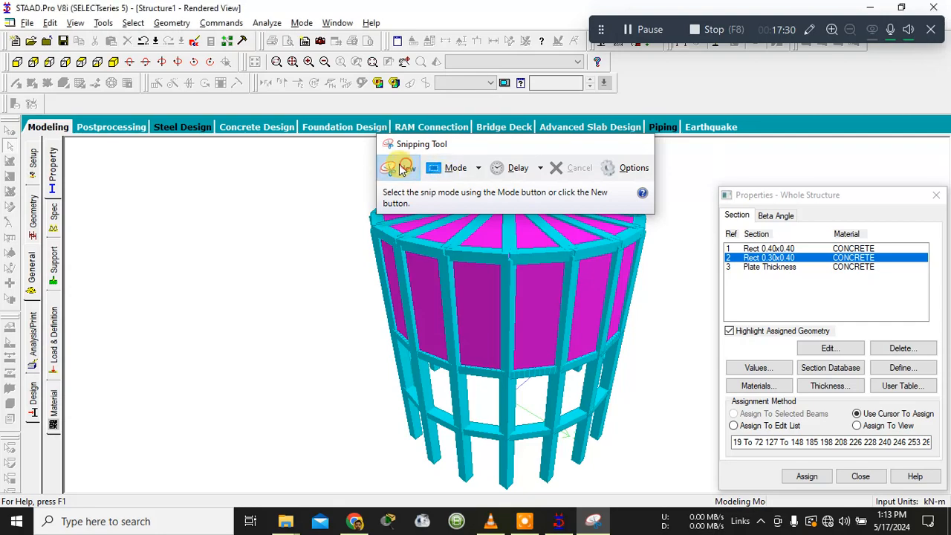
{"action": "left_click", "coordinate": [398, 166]}
{"action": "left_click_drag", "start_coordinate": [310, 156], "coordinate": [688, 494]}
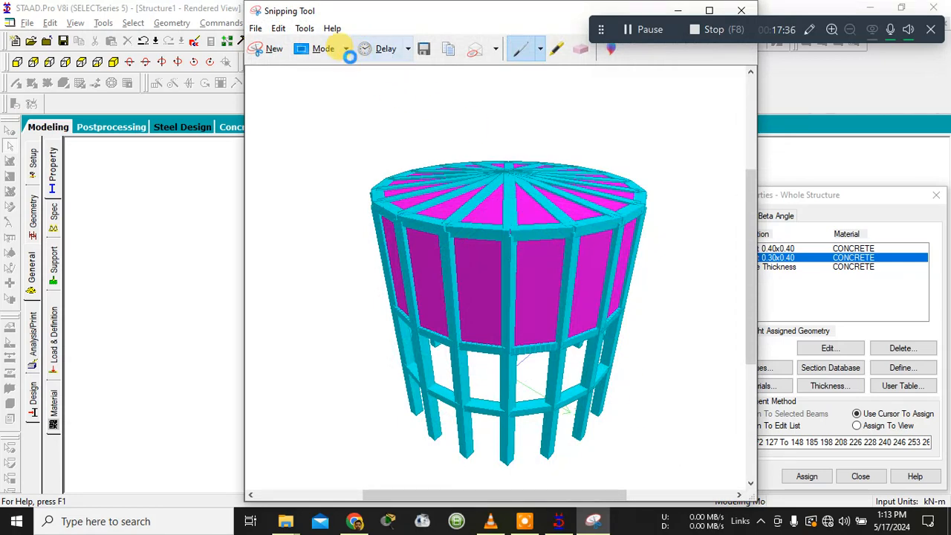
Step: Save the snip as PNG file CaptureC in the civil upload folder and close Snipping Tool
{"action": "key", "text": "ctrl+s"}
{"action": "left_click", "coordinate": [394, 271]}
{"action": "type", "text": "CaptureC"}
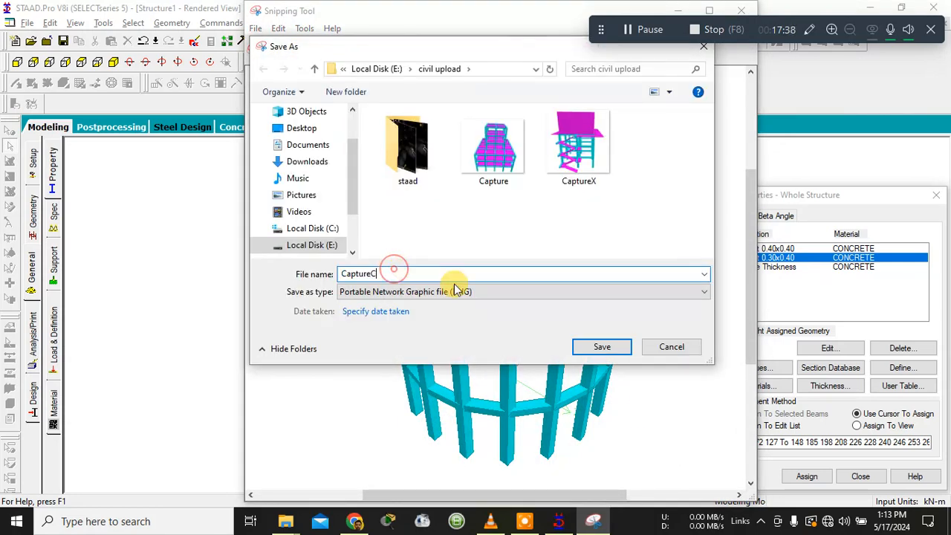
{"action": "left_click", "coordinate": [595, 346]}
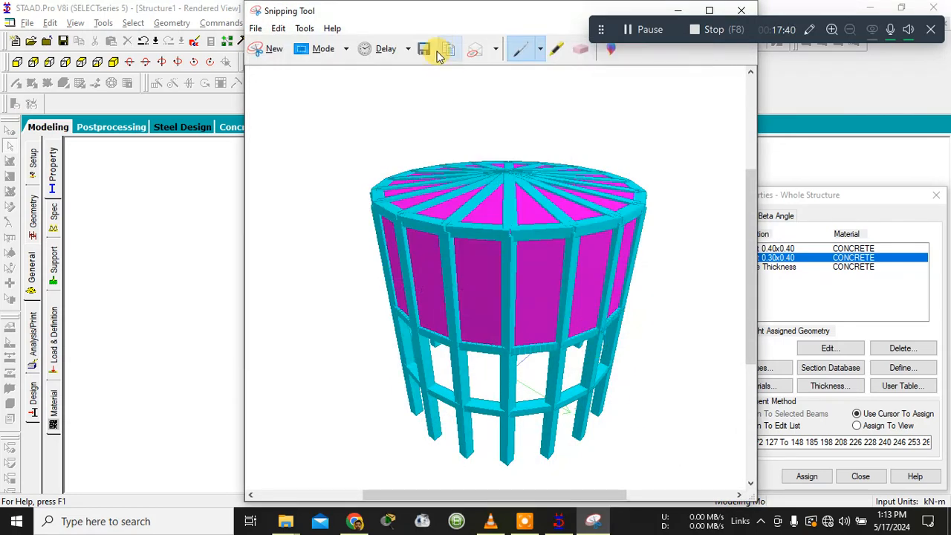
{"action": "left_click_drag", "start_coordinate": [451, 8], "coordinate": [257, 36]}
{"action": "left_click", "coordinate": [569, 42]}
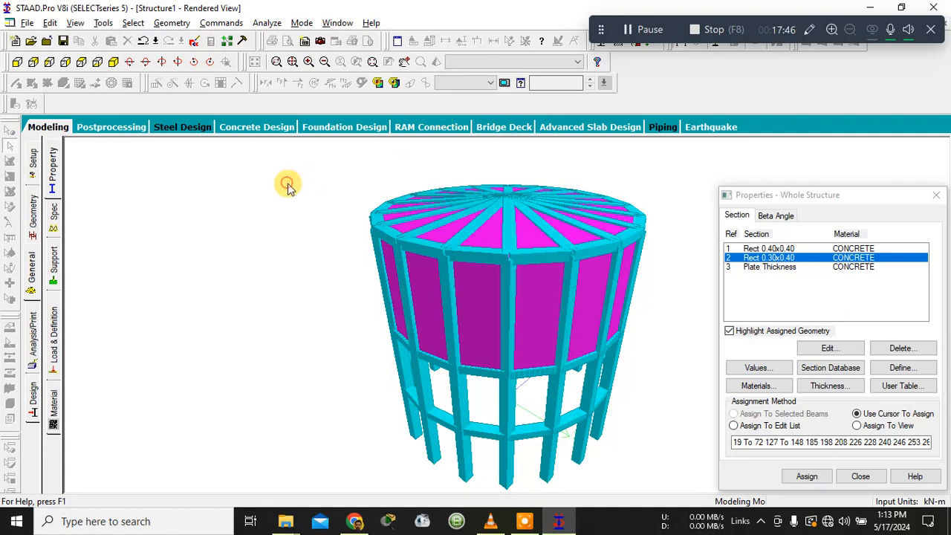
Step: Create a fixed support in the structure's support definitions
{"action": "left_click", "coordinate": [54, 263]}
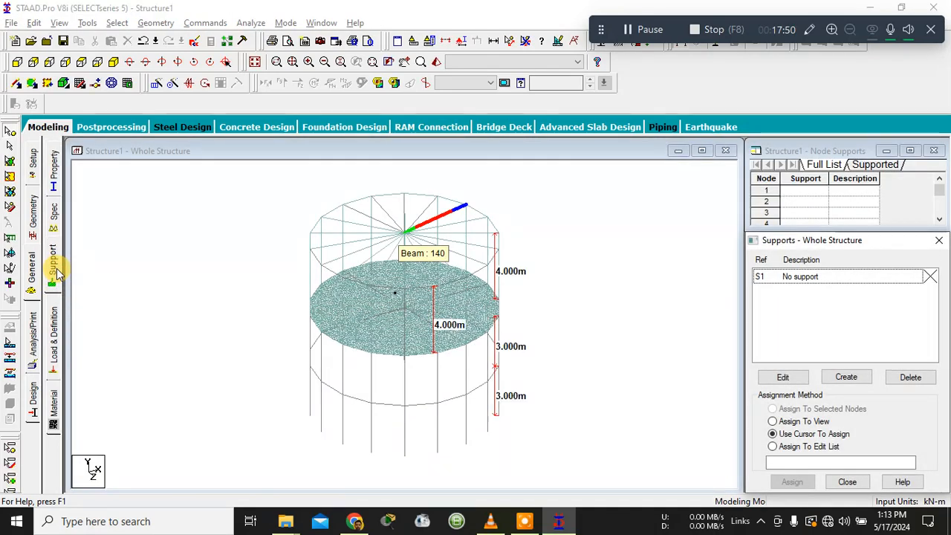
{"action": "left_click", "coordinate": [15, 63]}
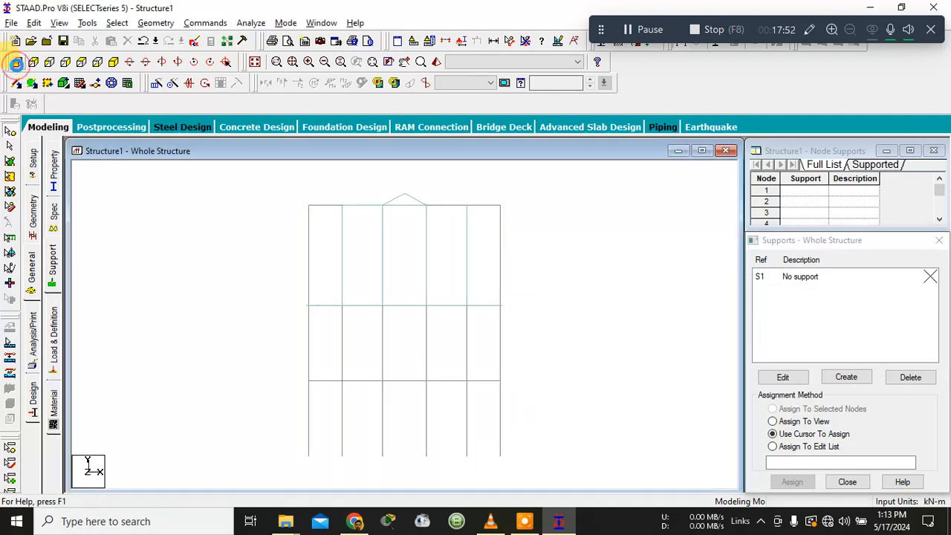
{"action": "left_click", "coordinate": [856, 377]}
{"action": "left_click", "coordinate": [746, 490]}
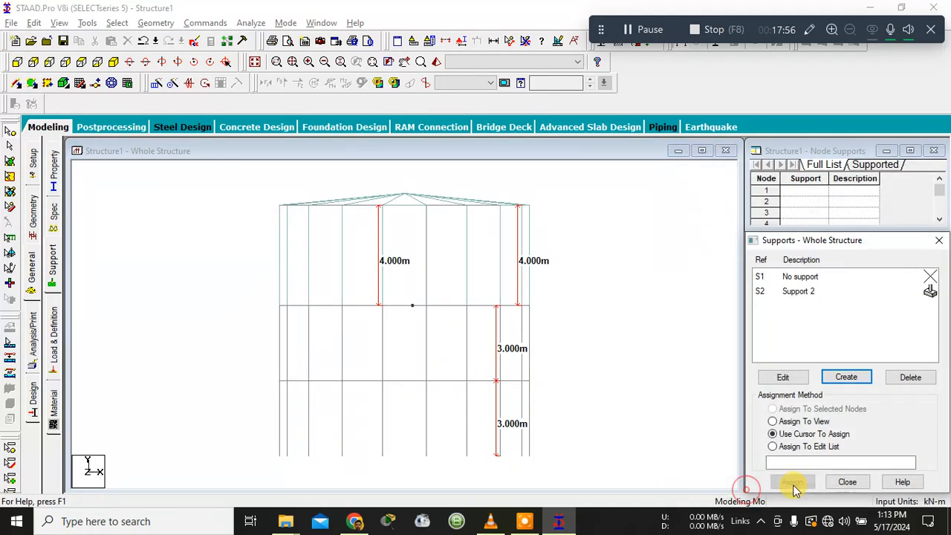
Step: Assign fixed support S2 to all column base nodes and return to the isometric view
{"action": "left_click", "coordinate": [769, 291]}
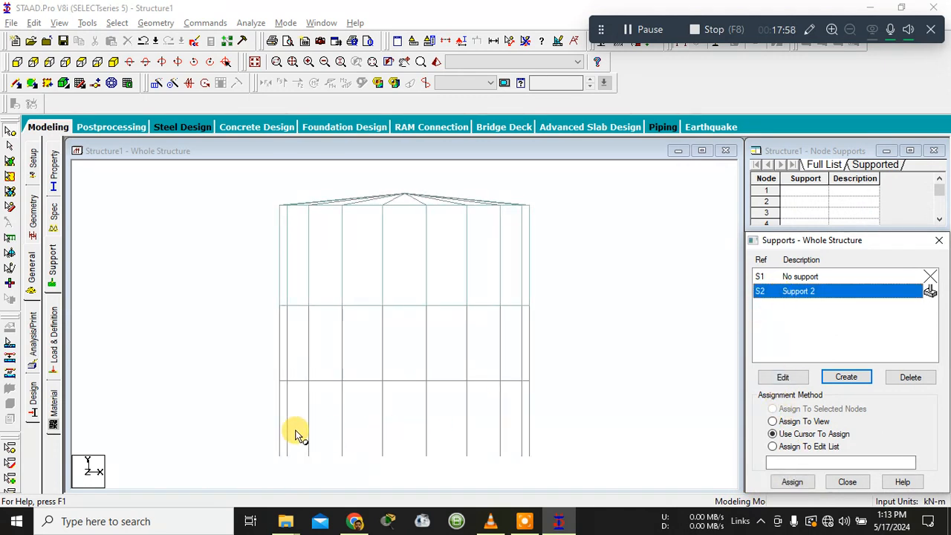
{"action": "left_click_drag", "start_coordinate": [233, 425], "coordinate": [643, 464]}
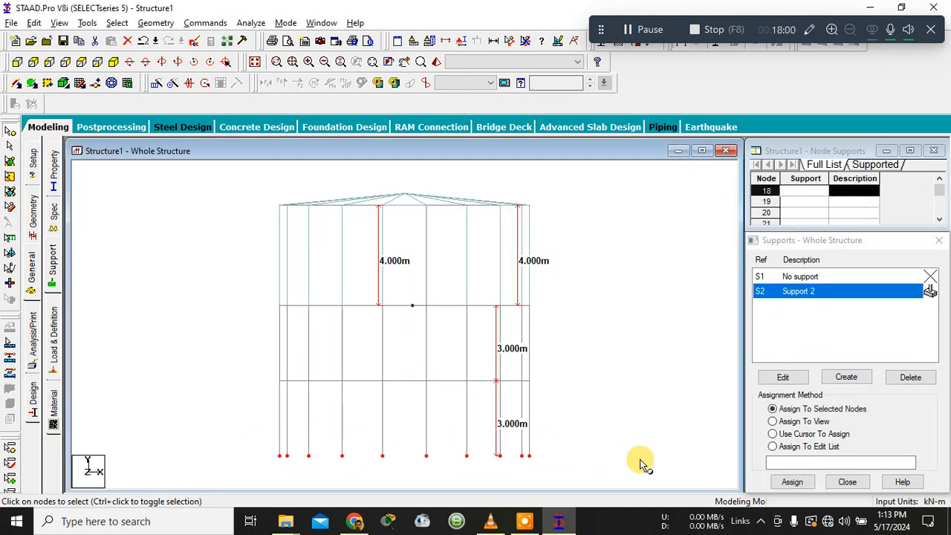
{"action": "left_click", "coordinate": [792, 481]}
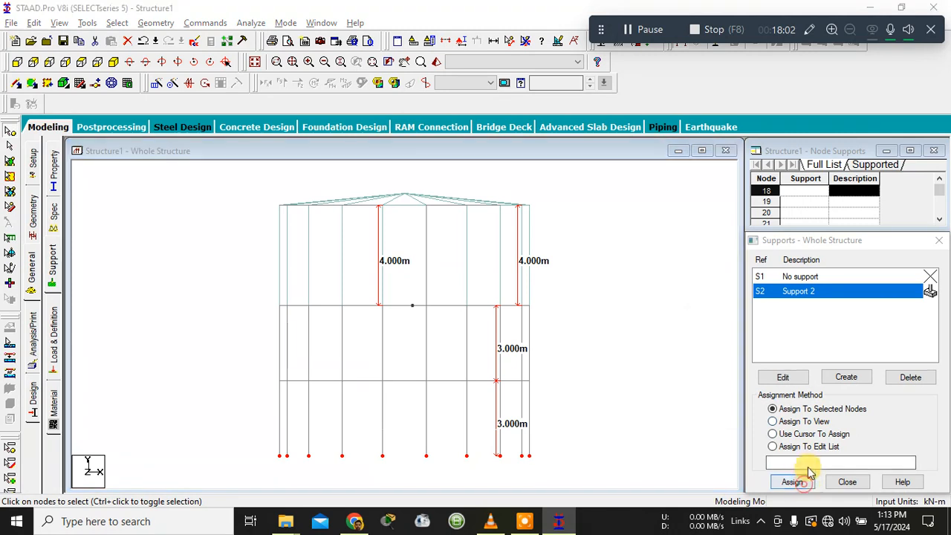
{"action": "left_click", "coordinate": [848, 397]}
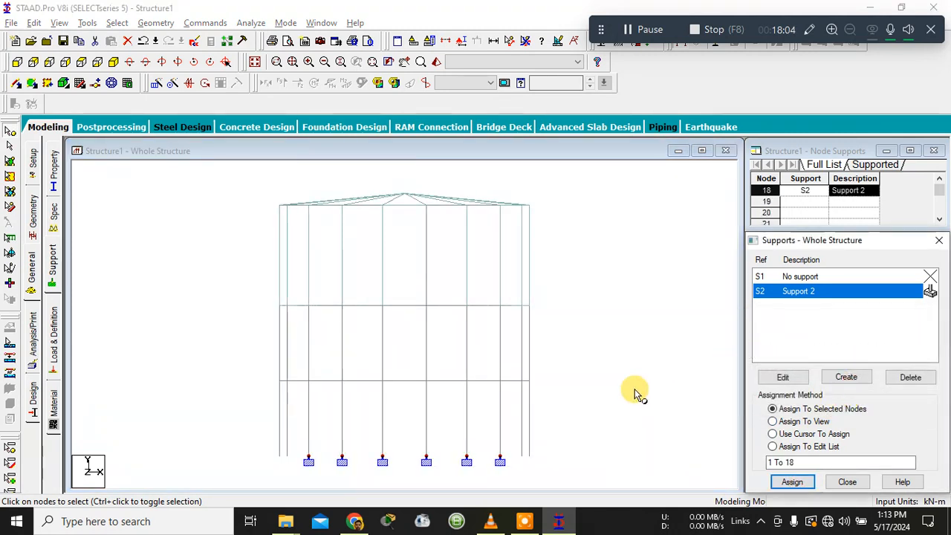
{"action": "left_click", "coordinate": [113, 63]}
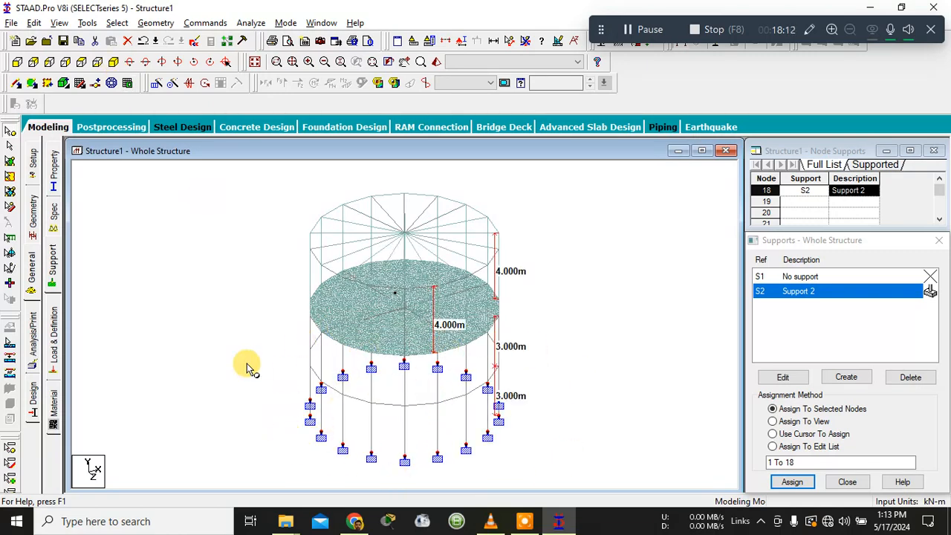
Step: Go to the load definitions and save the modified structure to its existing file
{"action": "left_click", "coordinate": [57, 332]}
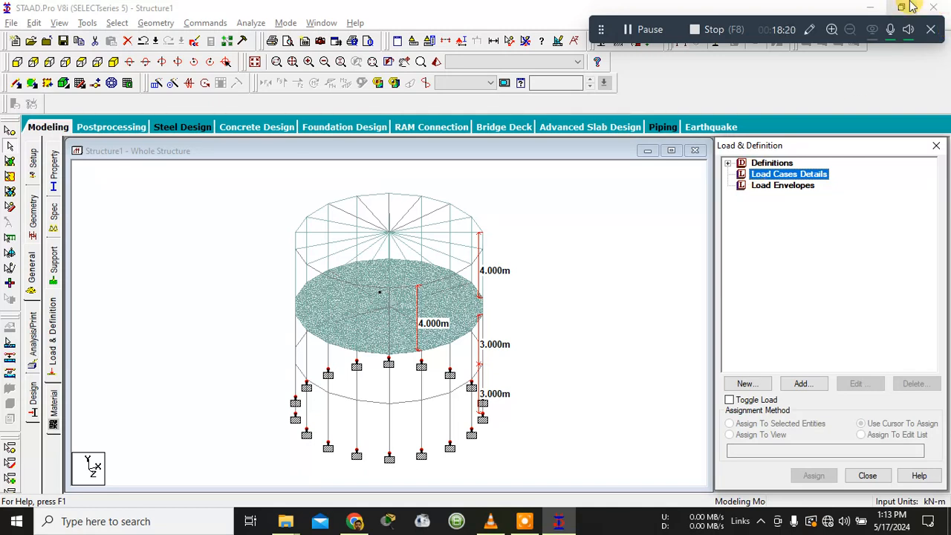
{"action": "left_click", "coordinate": [808, 385]}
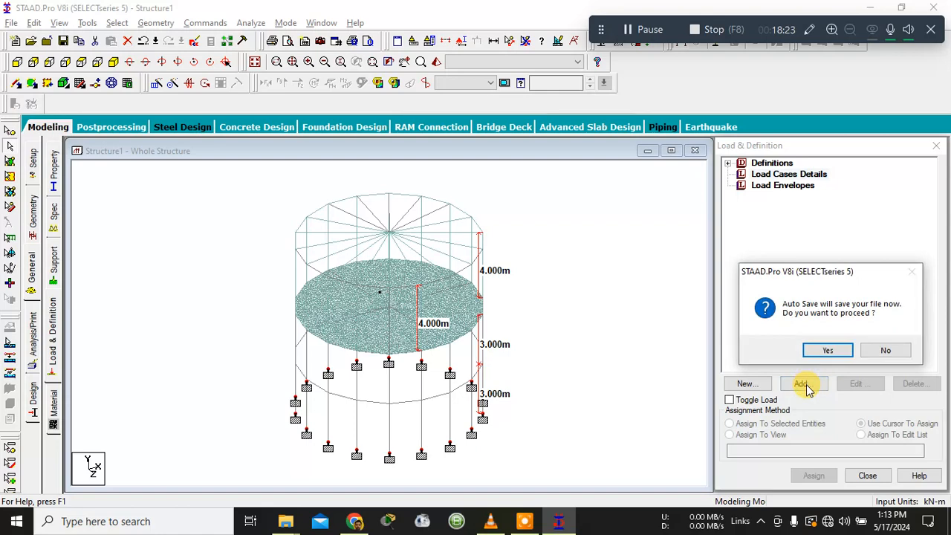
{"action": "left_click", "coordinate": [828, 350]}
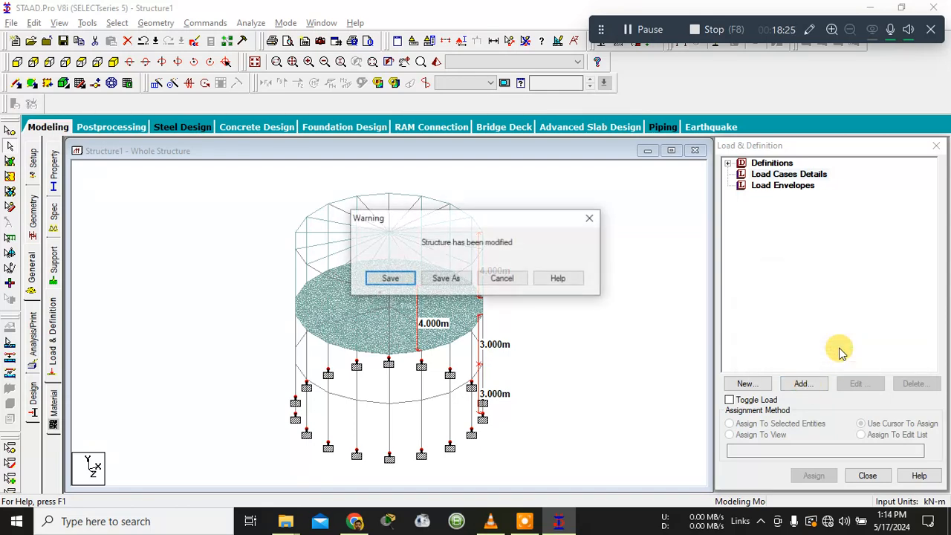
{"action": "left_click", "coordinate": [393, 279]}
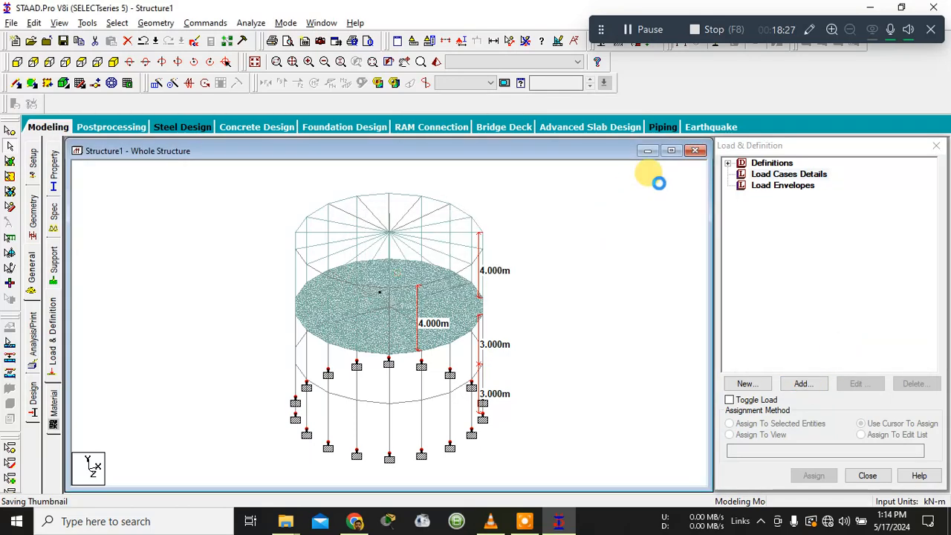
Step: Add a wind definition with type number 1 and the comment WIND 1
{"action": "left_click", "coordinate": [728, 165]}
{"action": "left_click", "coordinate": [773, 195]}
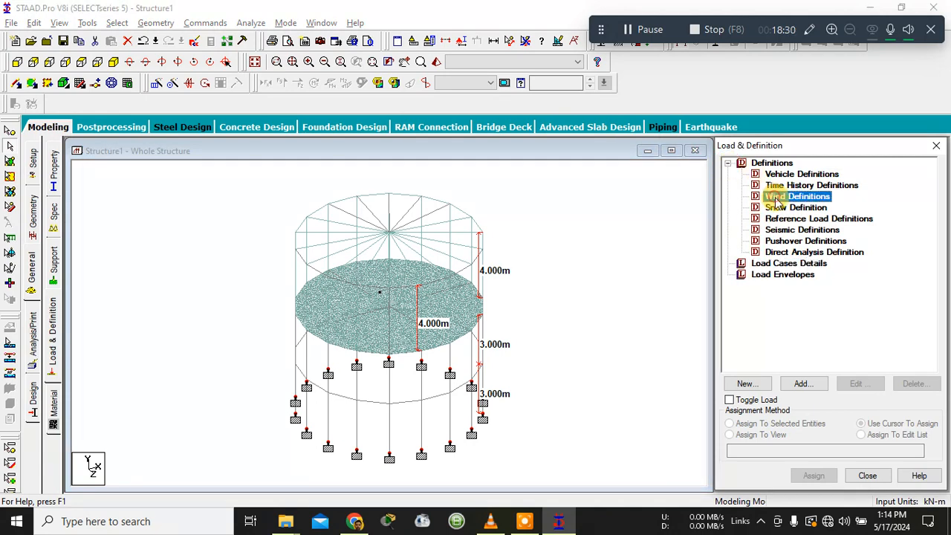
{"action": "left_click", "coordinate": [801, 383]}
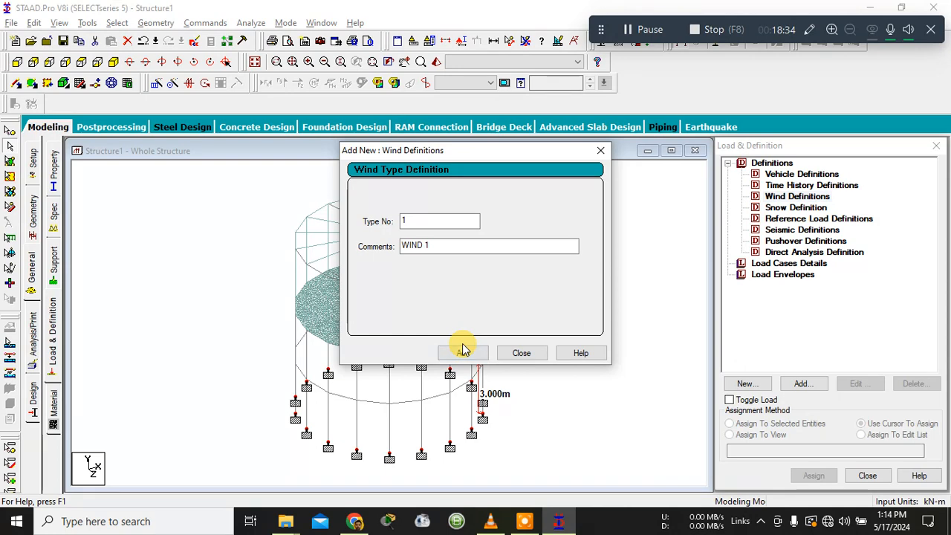
{"action": "left_click", "coordinate": [463, 355]}
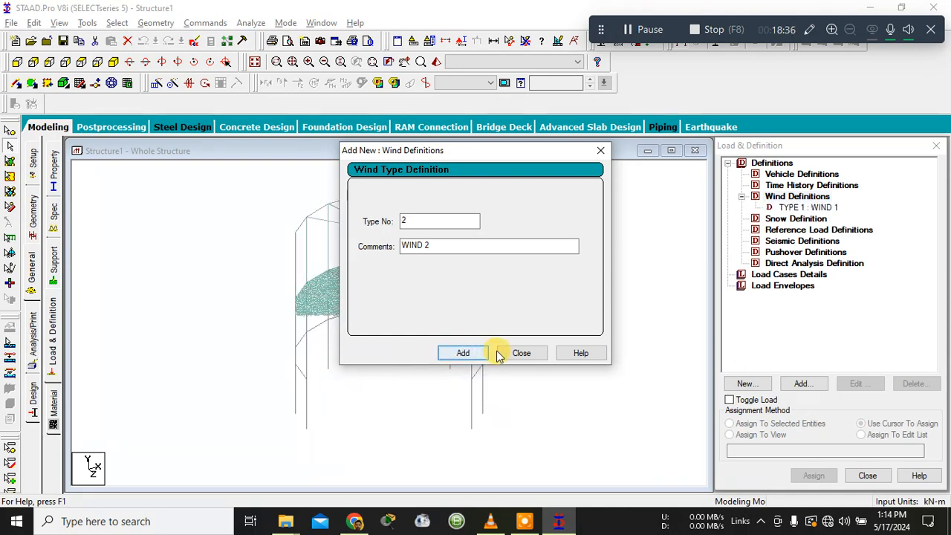
{"action": "left_click", "coordinate": [521, 353]}
Step: Begin a custom intensity for wind type WIND 1 and open its ASCE-7 calculation
{"action": "left_click", "coordinate": [792, 207]}
{"action": "left_click", "coordinate": [803, 384]}
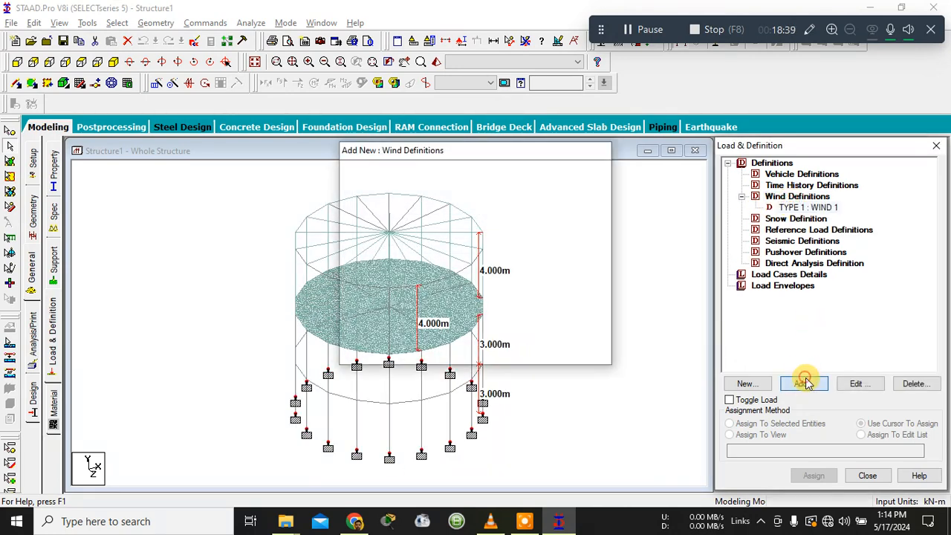
{"action": "left_click", "coordinate": [547, 156]}
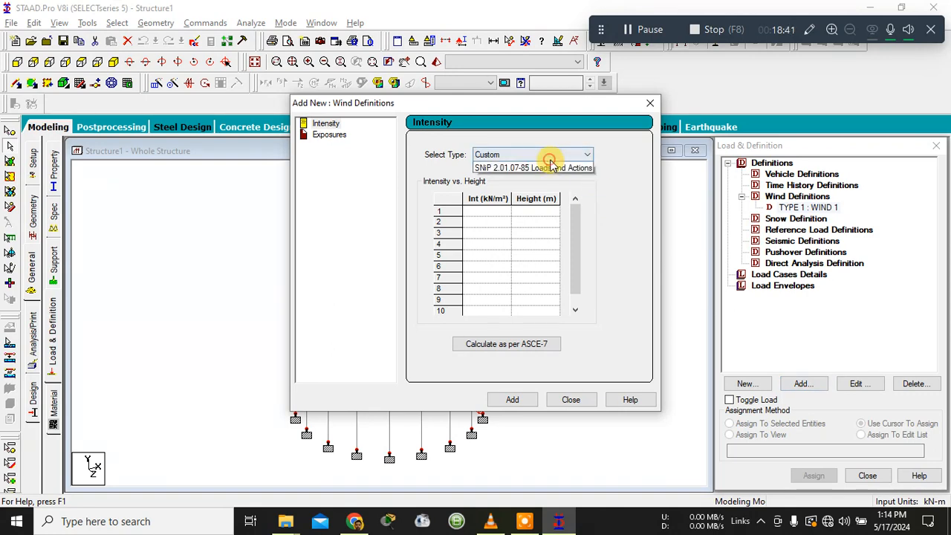
{"action": "left_click", "coordinate": [548, 155]}
{"action": "left_click", "coordinate": [536, 354]}
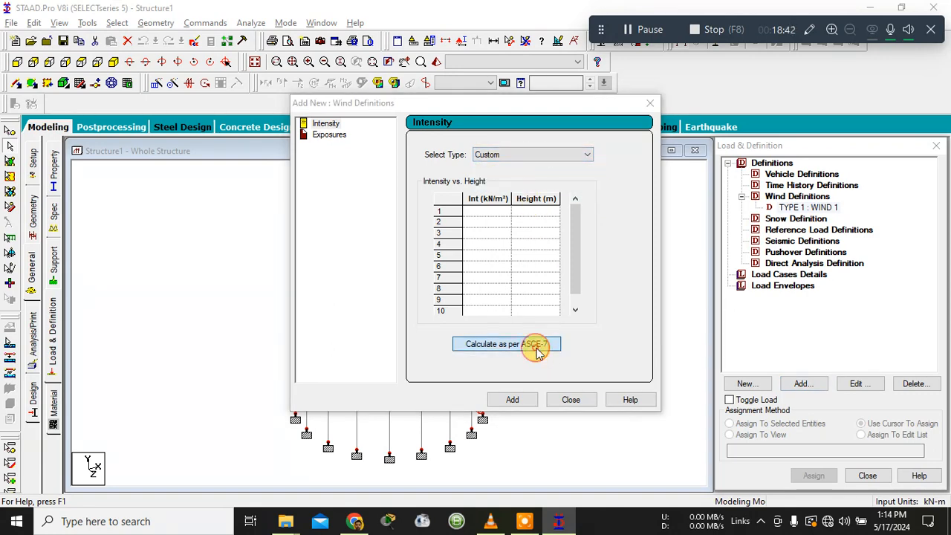
Step: Set the ASCE-7 edition to 2010, the building classification to Category III and the basic wind speed to 47 kmph
{"action": "left_click", "coordinate": [613, 100]}
{"action": "left_click", "coordinate": [613, 101]}
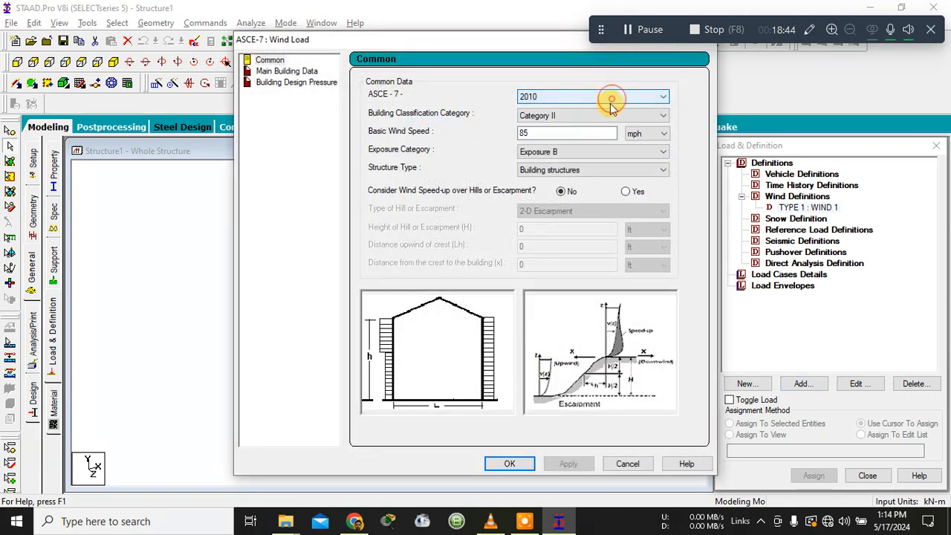
{"action": "left_click", "coordinate": [611, 113]}
{"action": "left_click", "coordinate": [590, 144]}
{"action": "double_click", "coordinate": [584, 131]}
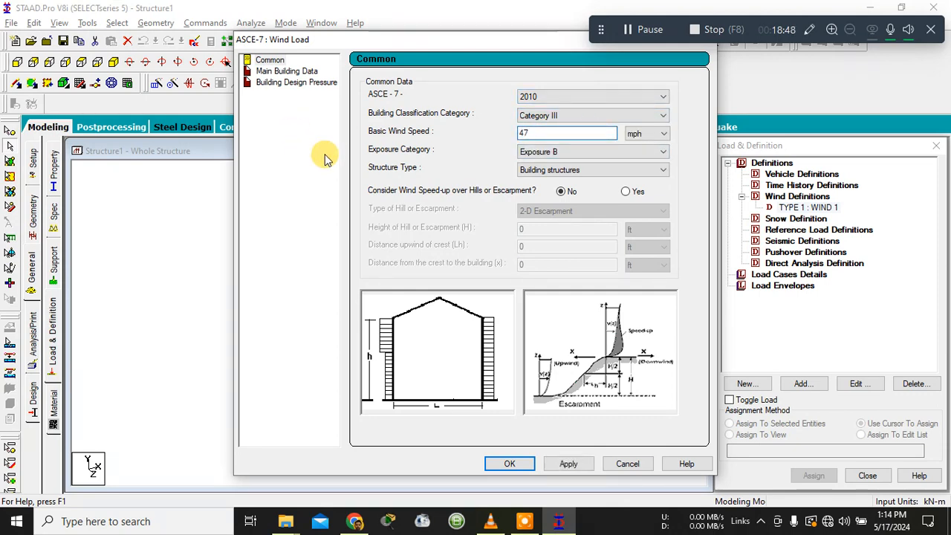
{"action": "left_click", "coordinate": [632, 133]}
{"action": "left_click", "coordinate": [639, 145]}
Step: Set Exposure C and the structure type Chimney, Tank and similar structures, and apply the common wind data
{"action": "left_click", "coordinate": [622, 152]}
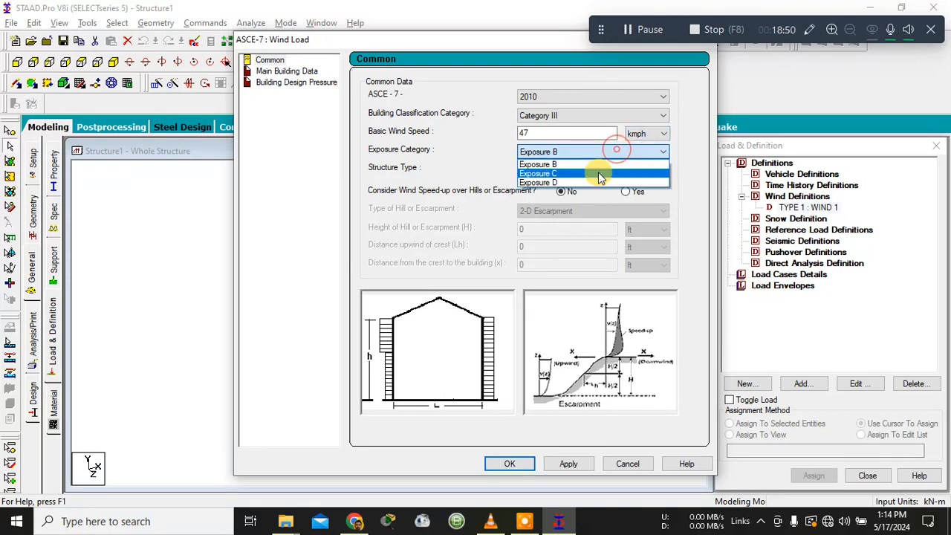
{"action": "left_click", "coordinate": [598, 172]}
{"action": "left_click", "coordinate": [595, 171]}
{"action": "left_click", "coordinate": [584, 191]}
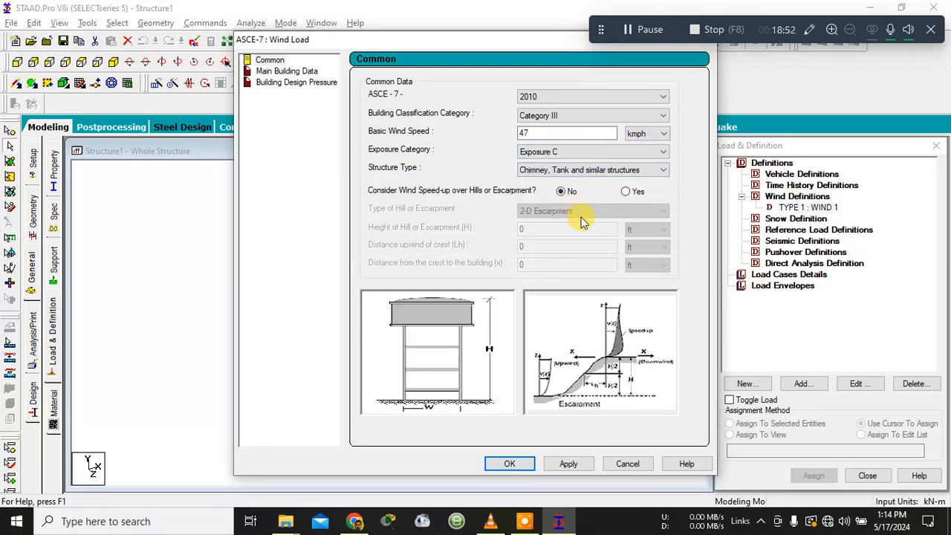
{"action": "left_click", "coordinate": [550, 462]}
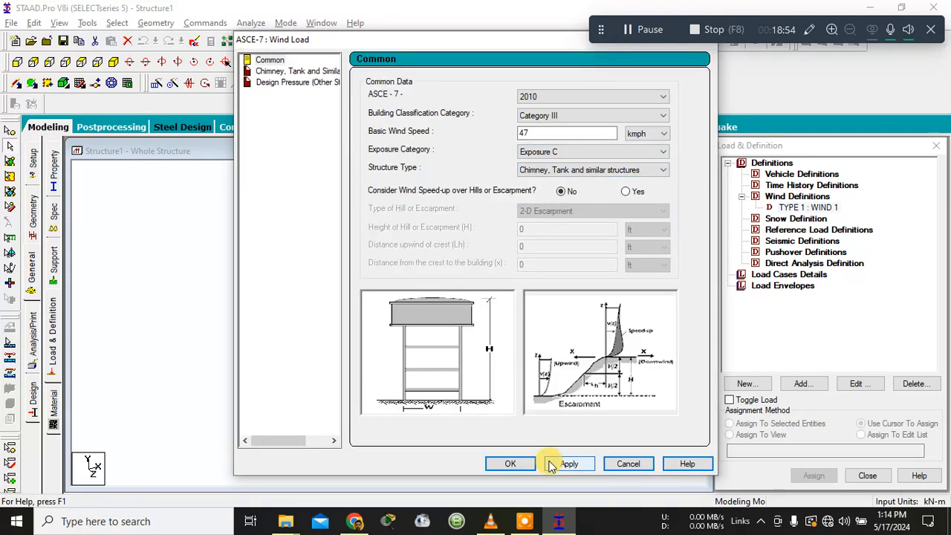
Step: Set both the height and the least horizontal dimension of the tank structure to 10 m
{"action": "left_click", "coordinate": [297, 71]}
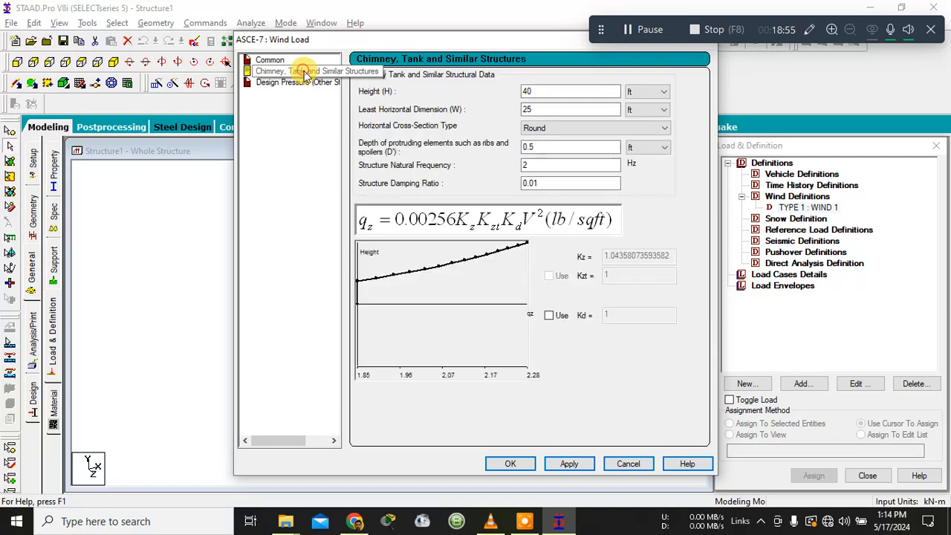
{"action": "double_click", "coordinate": [555, 93]}
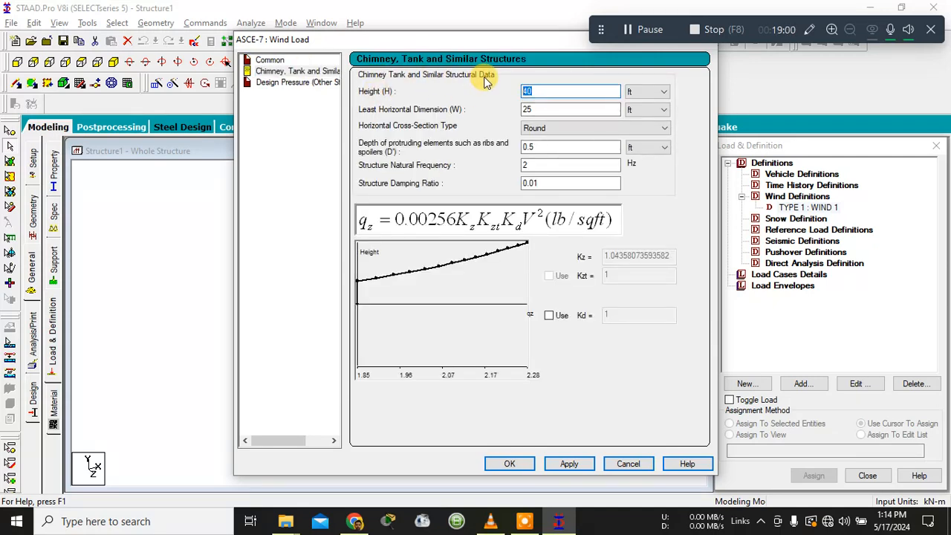
{"action": "left_click", "coordinate": [643, 92]}
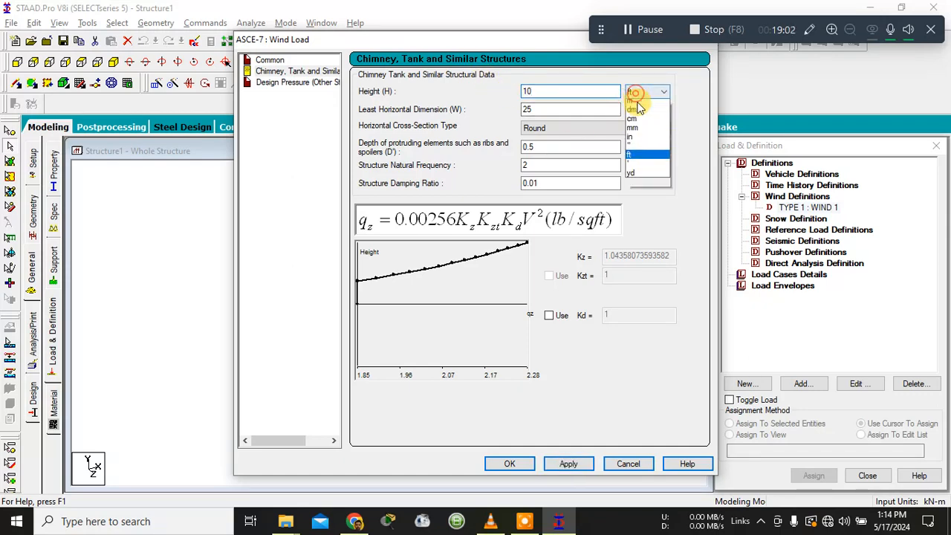
{"action": "left_click", "coordinate": [638, 117]}
{"action": "left_click", "coordinate": [639, 110]}
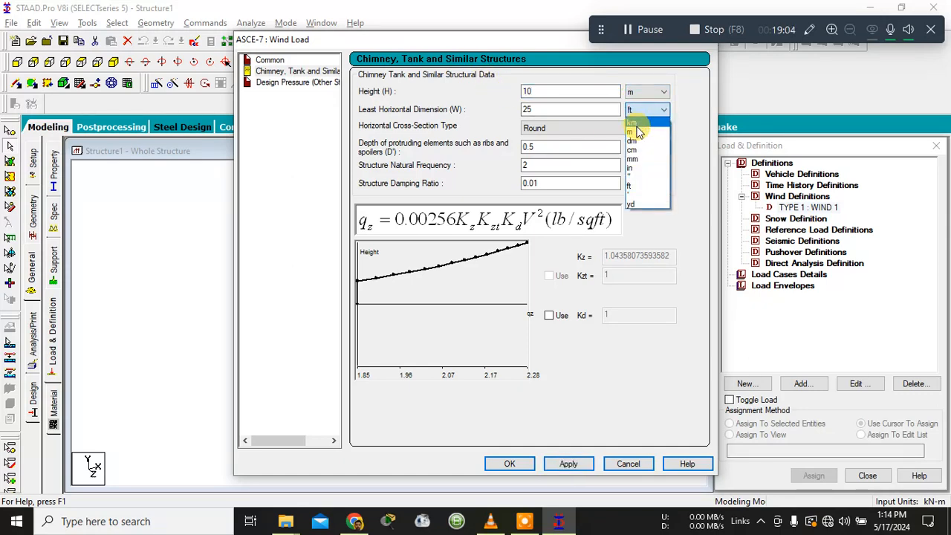
{"action": "left_click", "coordinate": [634, 132]}
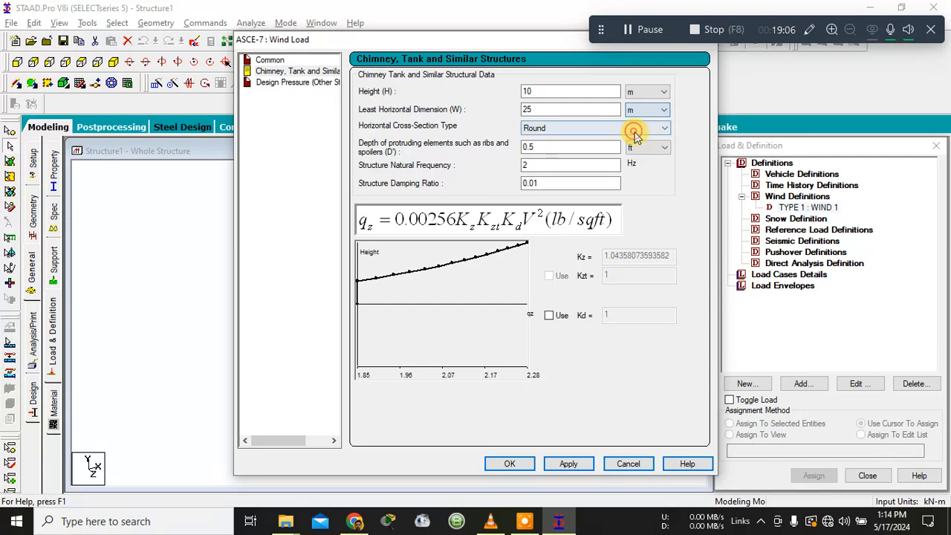
{"action": "double_click", "coordinate": [590, 109]}
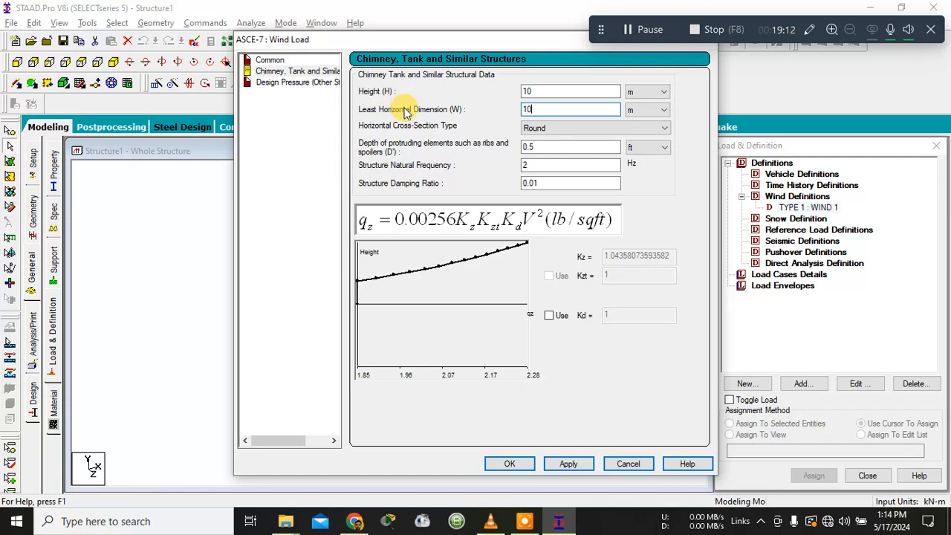
{"action": "key", "text": "Tab"}
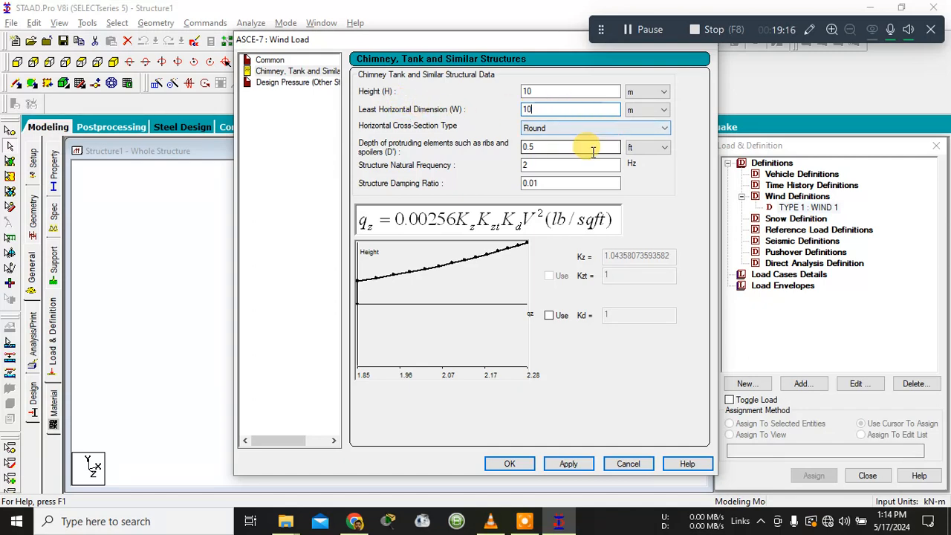
{"action": "left_click", "coordinate": [651, 148]}
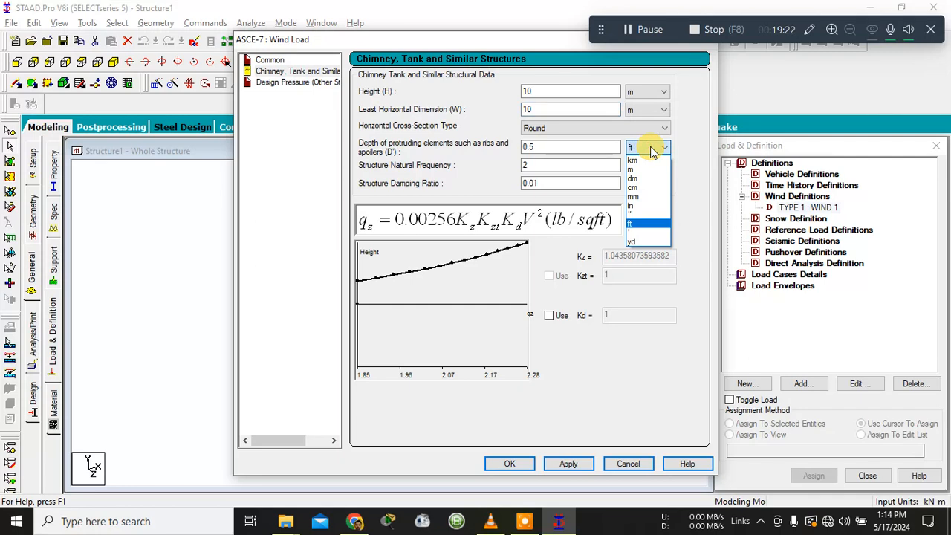
{"action": "left_click", "coordinate": [684, 150]}
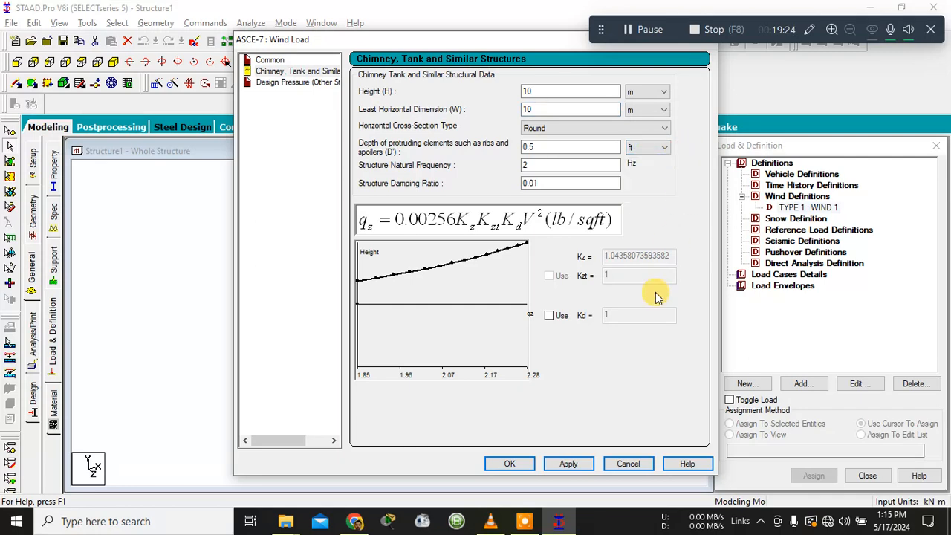
Step: Accept the ASCE-7 design pressures, check the intensity versus height table and add the intensity to WIND 1
{"action": "left_click", "coordinate": [300, 83]}
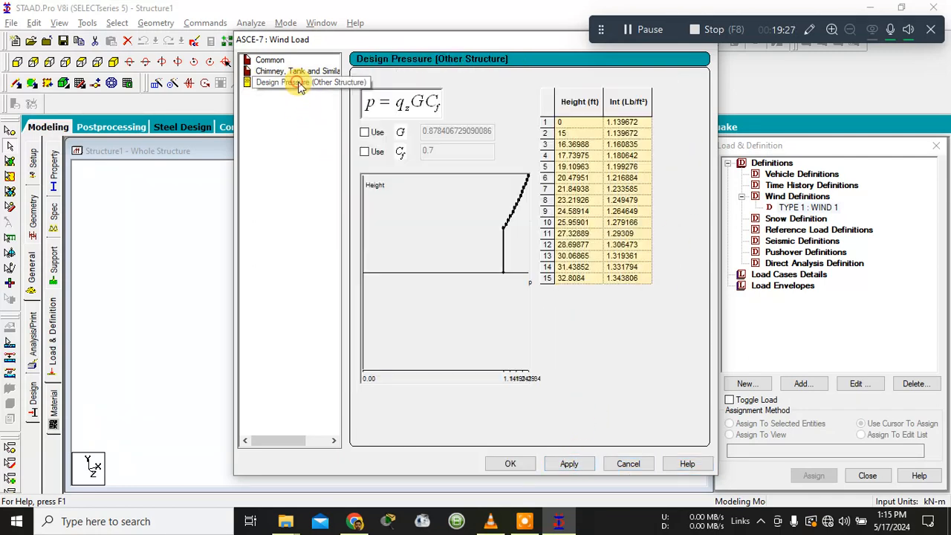
{"action": "left_click", "coordinate": [510, 464]}
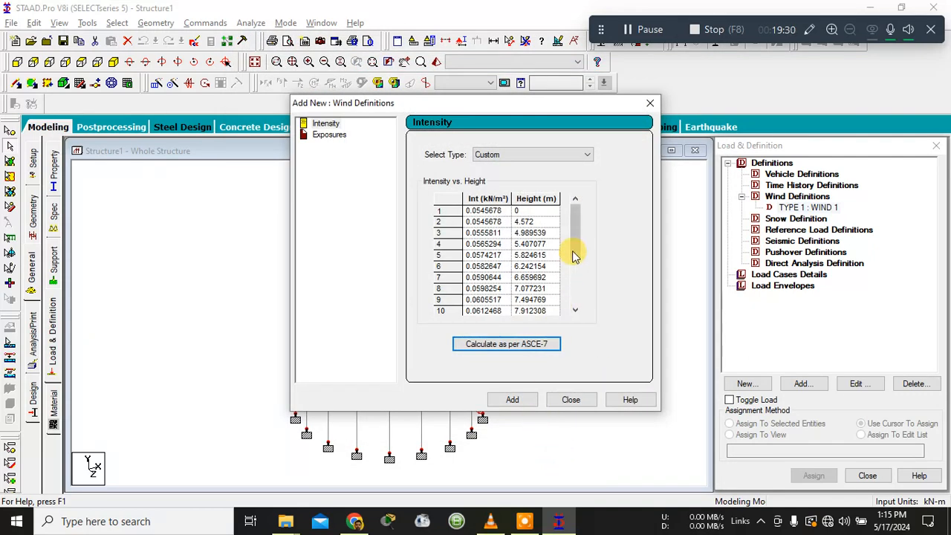
{"action": "left_click_drag", "start_coordinate": [572, 246], "coordinate": [574, 299]}
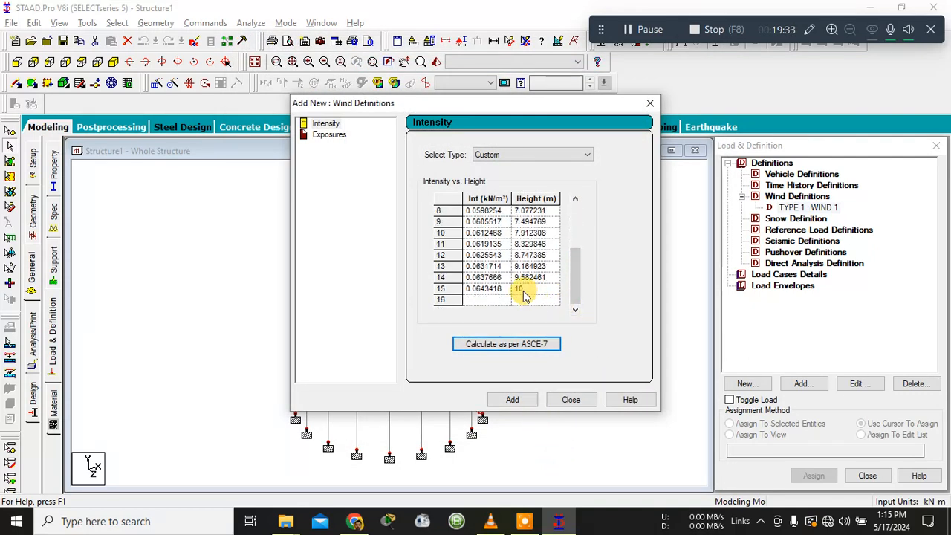
{"action": "left_click", "coordinate": [516, 404]}
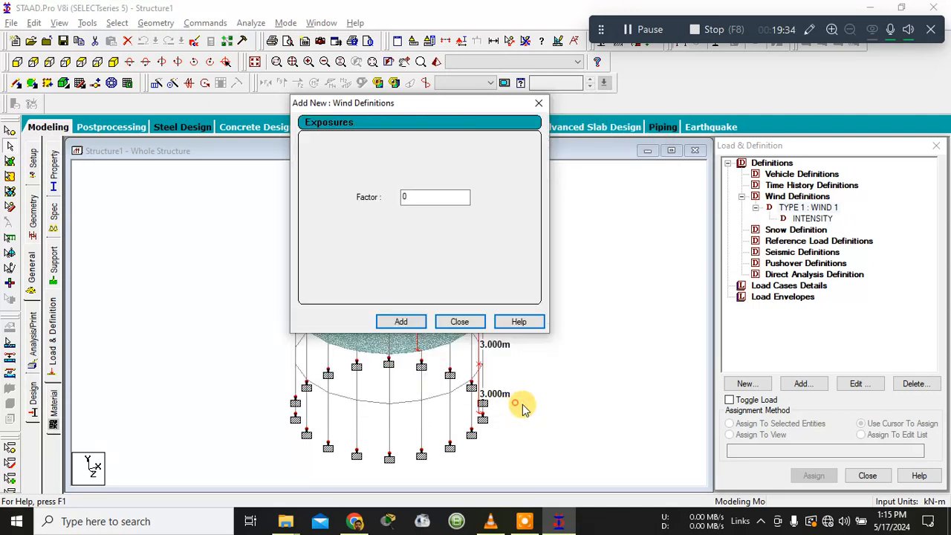
Step: Add an exposure with factor 1 to WIND 1 and close the wind definition dialog
{"action": "left_click_drag", "start_coordinate": [433, 200], "coordinate": [336, 195]}
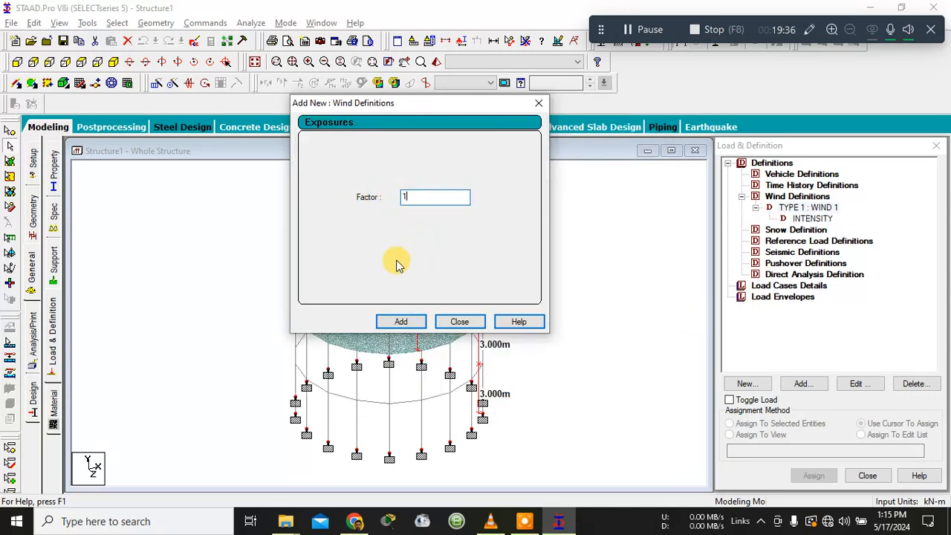
{"action": "left_click", "coordinate": [407, 318]}
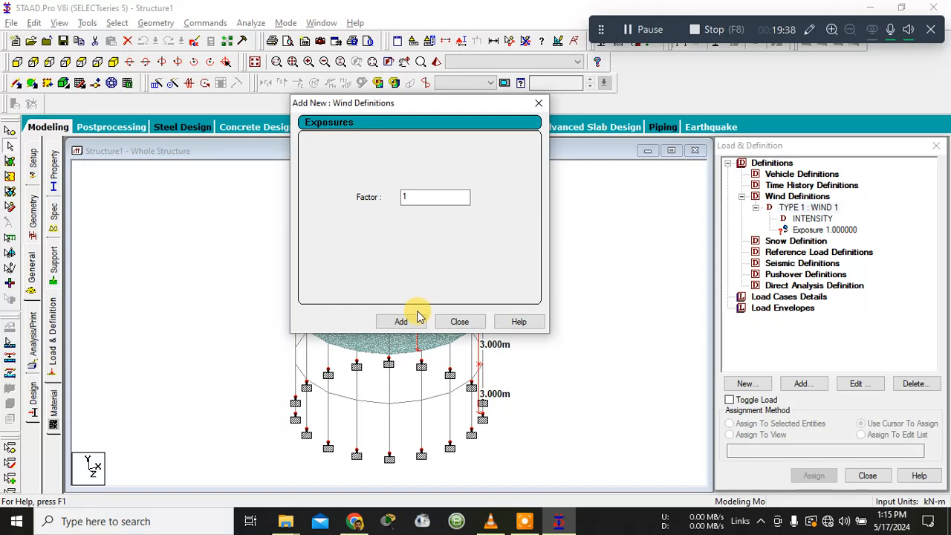
{"action": "left_click", "coordinate": [442, 322]}
Step: Assign the WIND 1 exposure to the whole view and clear the selection
{"action": "left_click", "coordinate": [809, 230]}
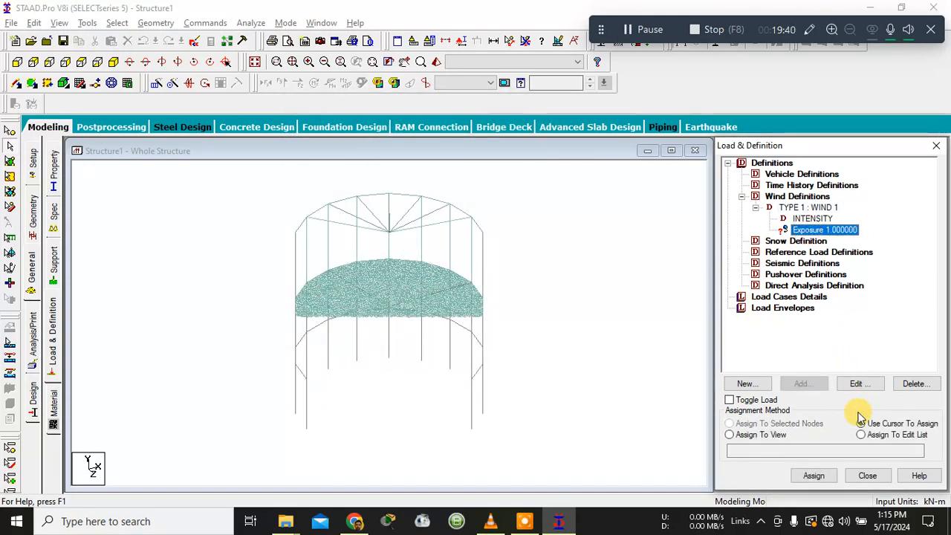
{"action": "left_click", "coordinate": [772, 434]}
{"action": "left_click", "coordinate": [813, 475]}
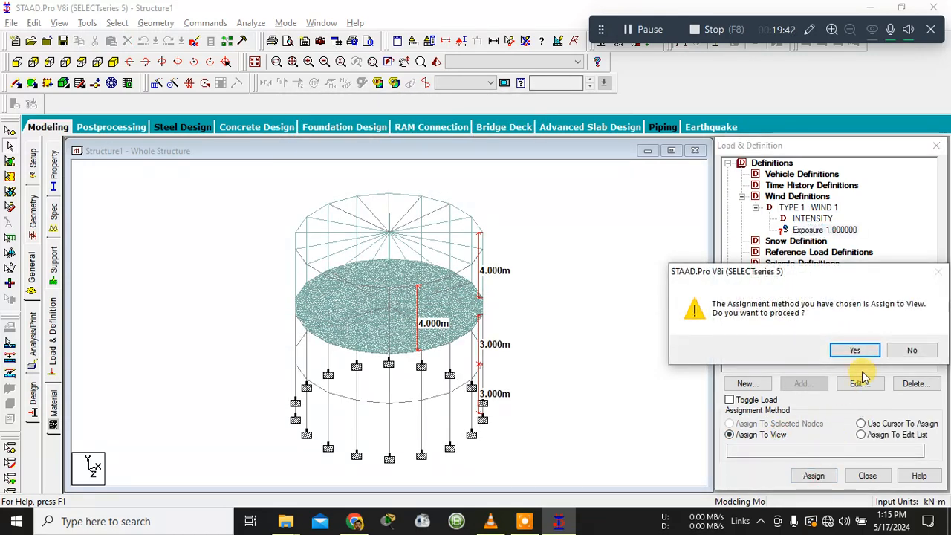
{"action": "left_click", "coordinate": [858, 350]}
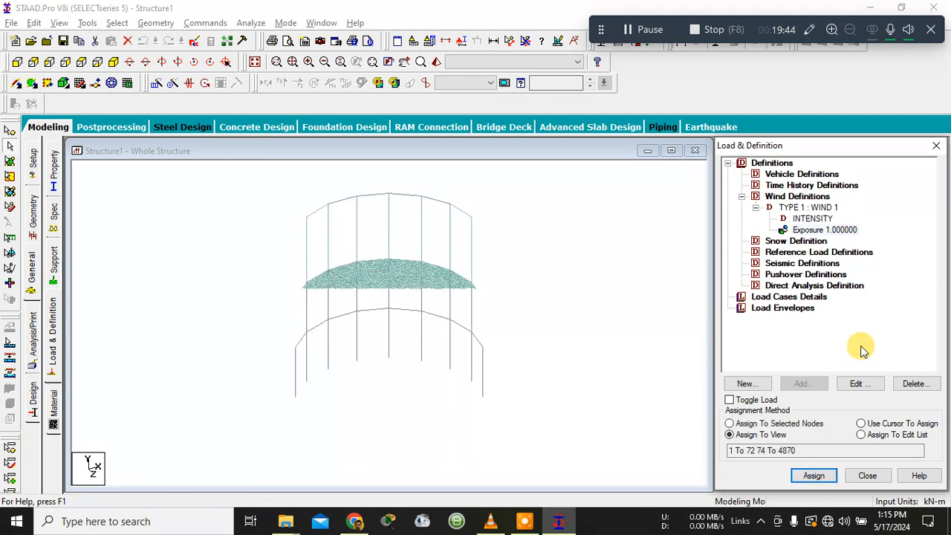
{"action": "left_click", "coordinate": [617, 327]}
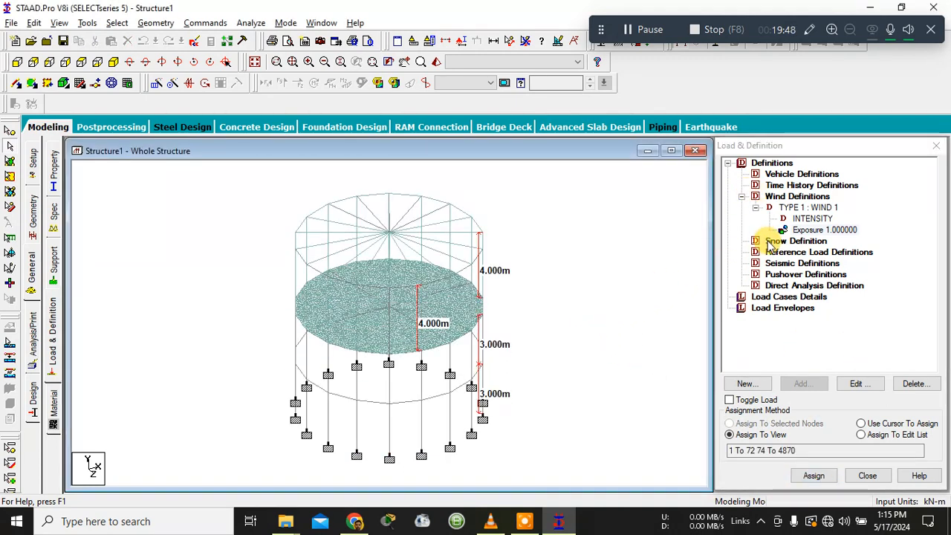
Step: Begin a new seismic definition using the IS 1893 - 2002/2005 code
{"action": "left_click", "coordinate": [788, 263]}
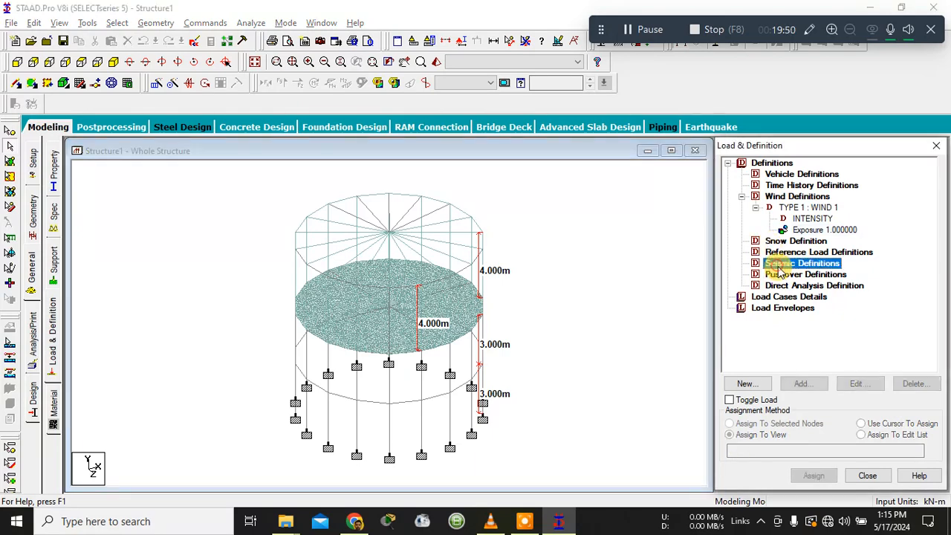
{"action": "left_click", "coordinate": [800, 384]}
{"action": "left_click", "coordinate": [431, 141]}
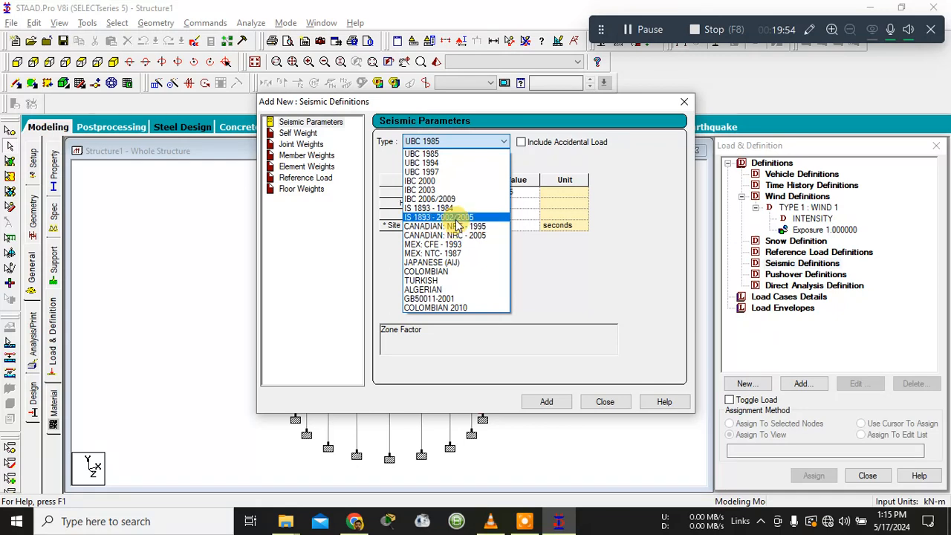
{"action": "left_click", "coordinate": [457, 218]}
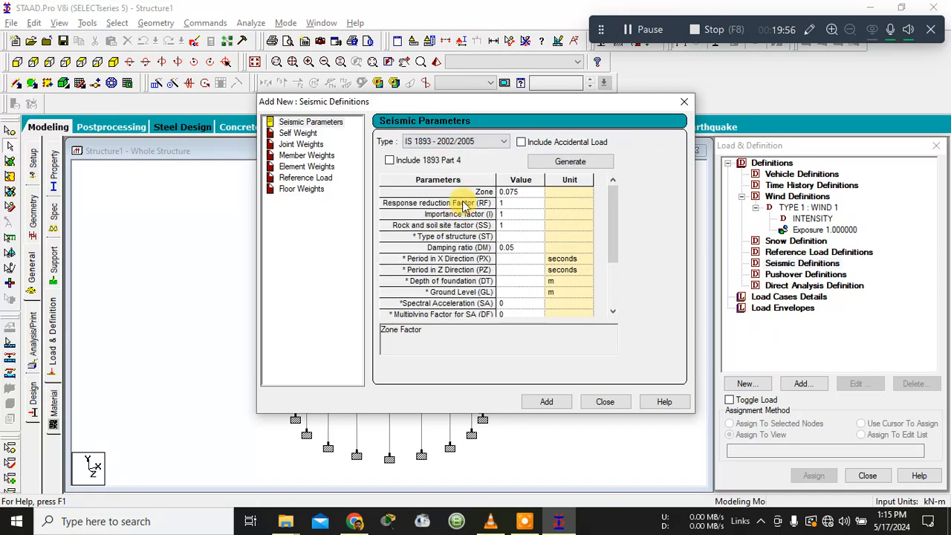
Step: Open the IS 1893 seismic parameter generator and choose Delhi as the city for the zone factor
{"action": "left_click", "coordinate": [556, 162]}
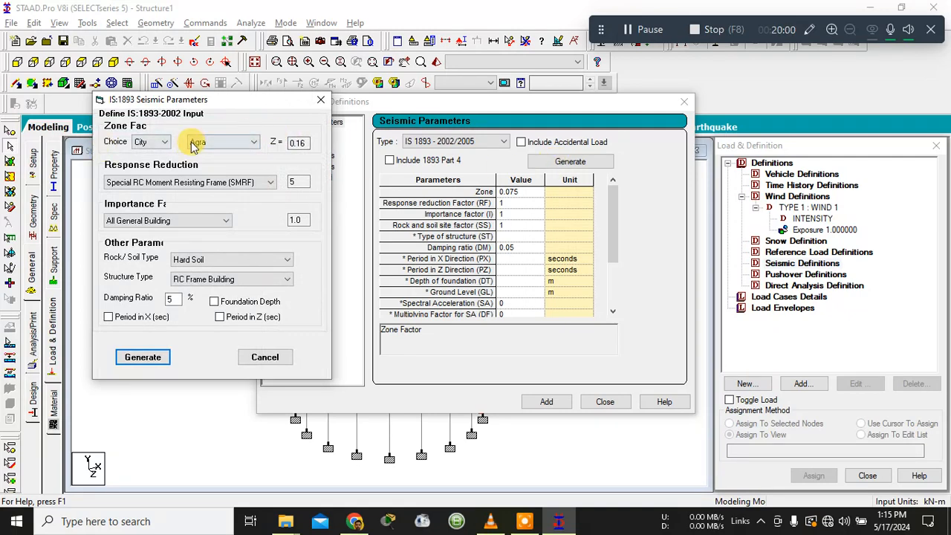
{"action": "left_click", "coordinate": [194, 143]}
{"action": "key", "text": "Down"}
{"action": "key", "text": "Down"}
{"action": "key", "text": "Down"}
{"action": "key", "text": "Down"}
{"action": "key", "text": "Down"}
{"action": "key", "text": "Down"}
{"action": "key", "text": "Down"}
{"action": "key", "text": "Down"}
{"action": "key", "text": "Down"}
{"action": "key", "text": "Down"}
{"action": "key", "text": "Down"}
{"action": "key", "text": "Down"}
{"action": "key", "text": "Down"}
{"action": "key", "text": "Down"}
{"action": "key", "text": "Down"}
{"action": "key", "text": "Down"}
{"action": "key", "text": "Down"}
{"action": "key", "text": "Down"}
{"action": "key", "text": "Down"}
{"action": "key", "text": "Down"}
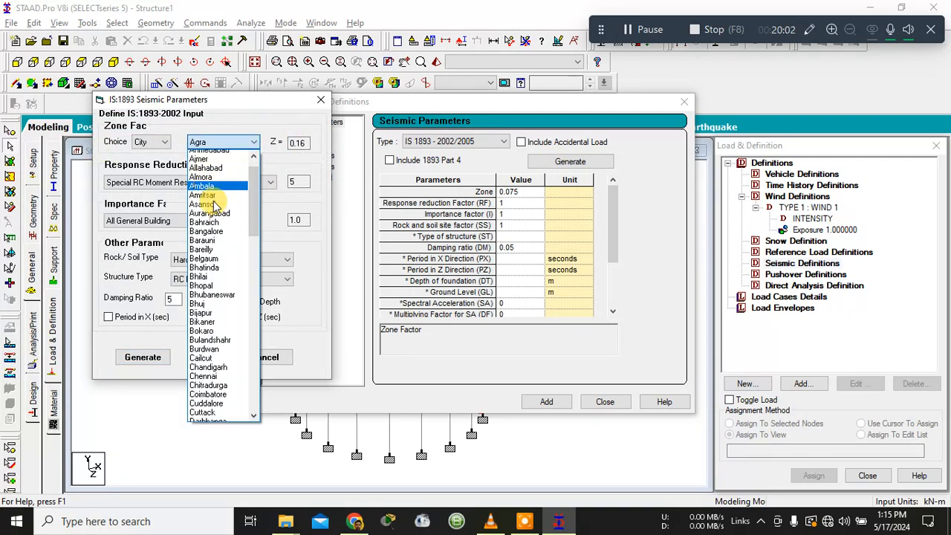
{"action": "key", "text": "Up"}
{"action": "key", "text": "Up"}
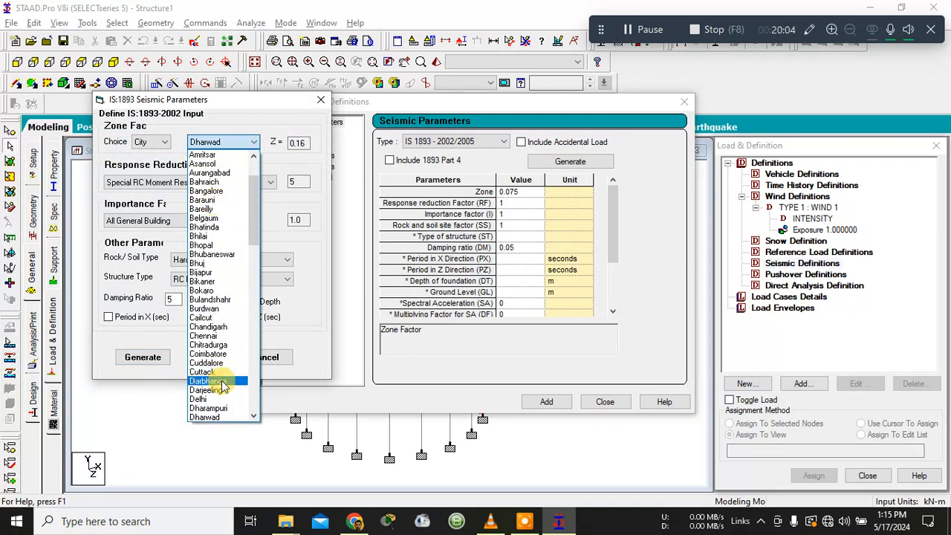
{"action": "key", "text": "Return"}
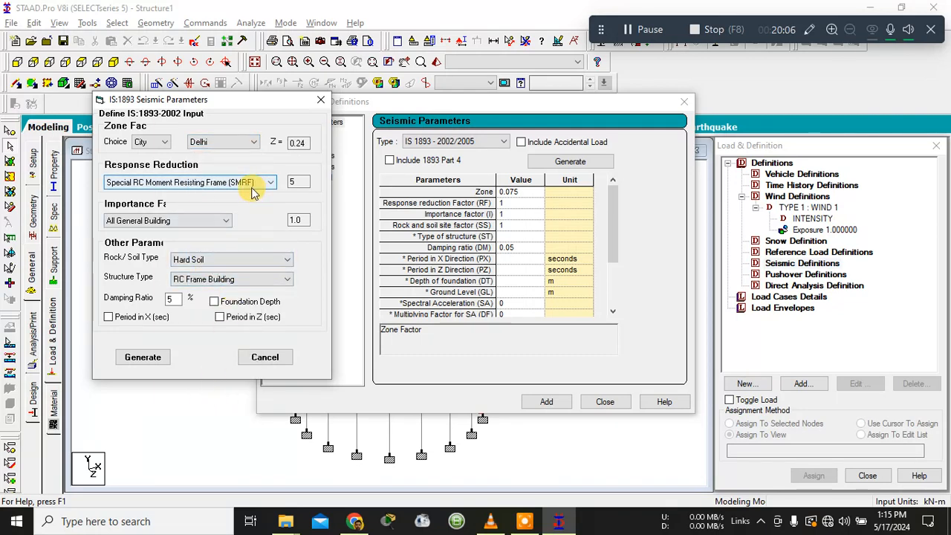
Step: Generate the seismic parameters for a Special RC Moment Resisting Frame (SMRF), All General Building, Medium Soil, with a damping ratio entry of 0.05
{"action": "left_click", "coordinate": [207, 186]}
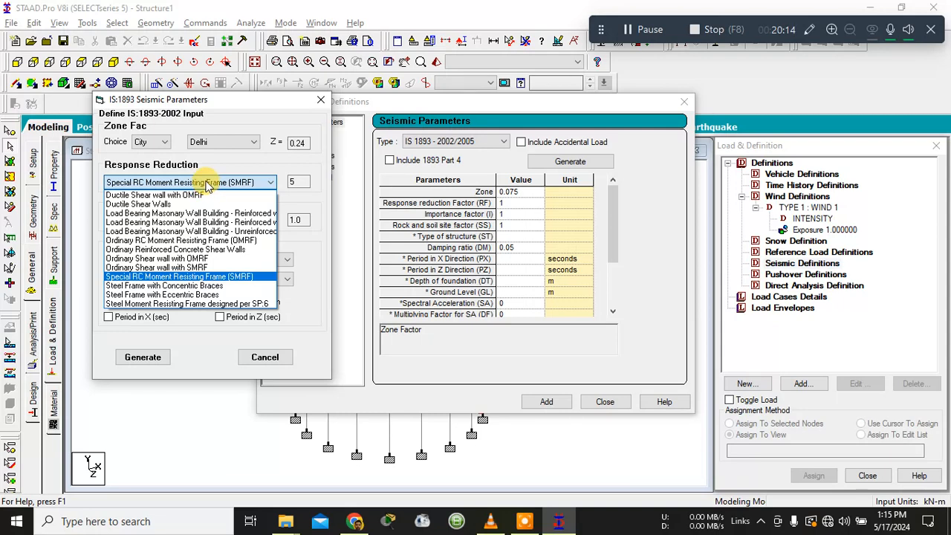
{"action": "left_click", "coordinate": [207, 184]}
{"action": "left_click", "coordinate": [193, 220]}
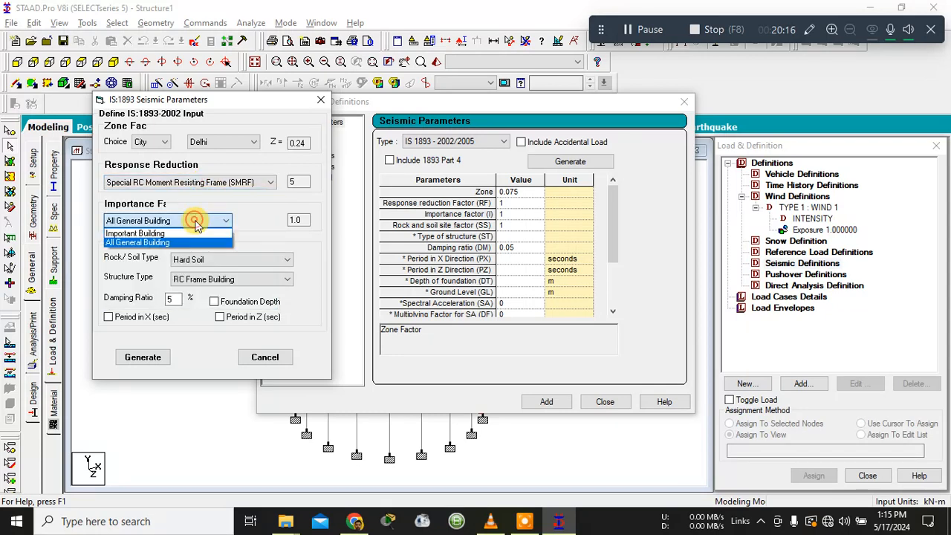
{"action": "left_click", "coordinate": [196, 223]}
{"action": "left_click", "coordinate": [198, 256]}
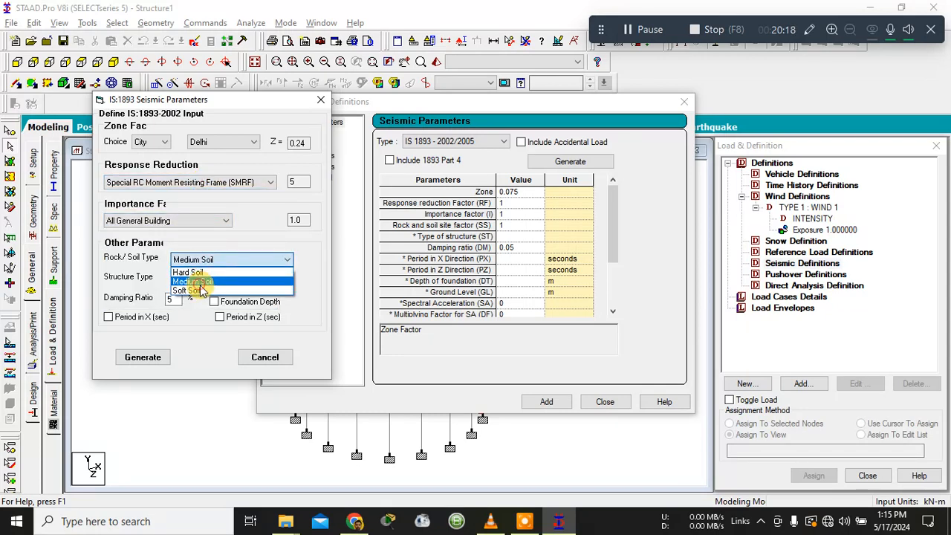
{"action": "left_click", "coordinate": [200, 284]}
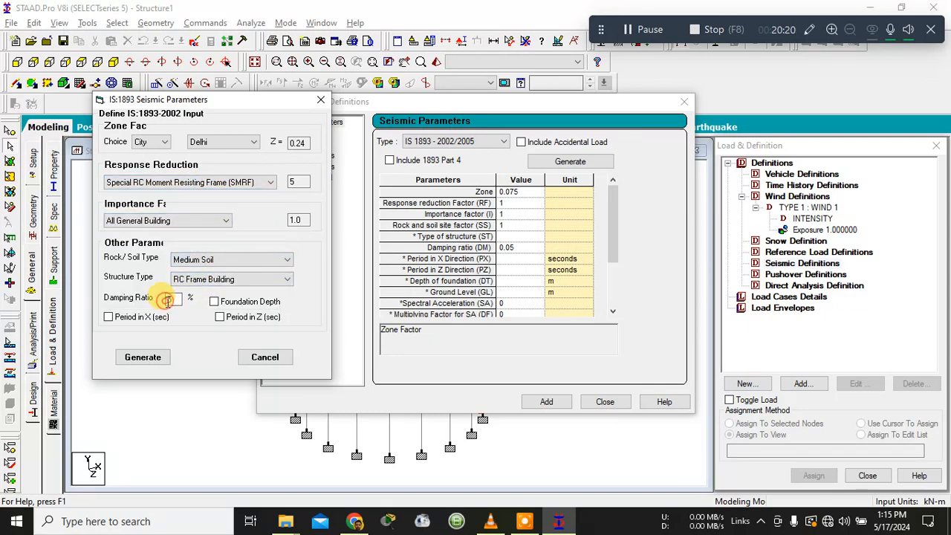
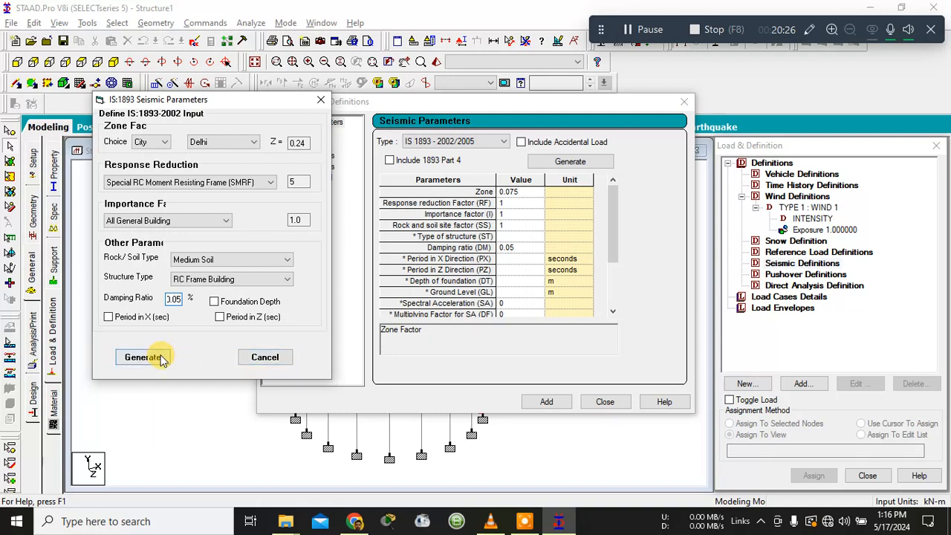
{"action": "left_click", "coordinate": [142, 357]}
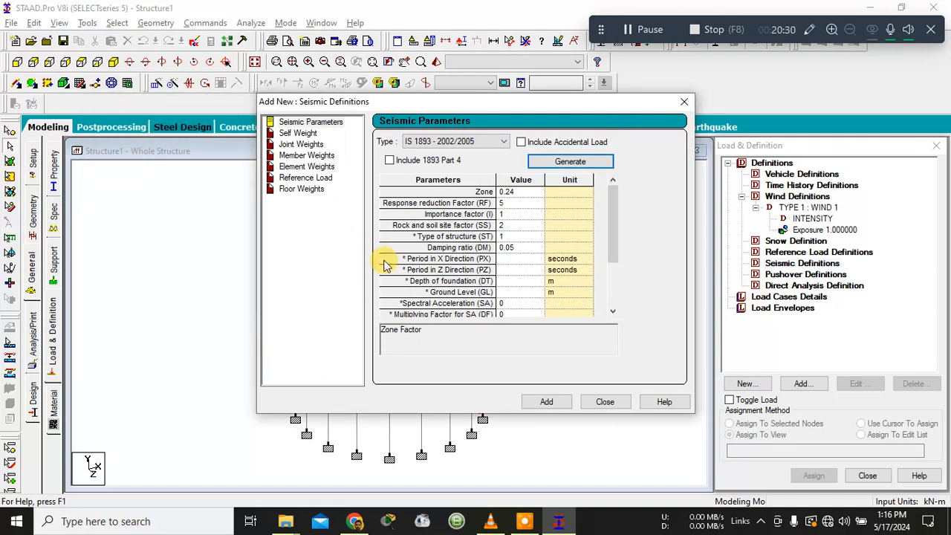
Step: Add the generated parameters to the seismic definition and include a self-weight with factor 1
{"action": "left_click", "coordinate": [546, 402]}
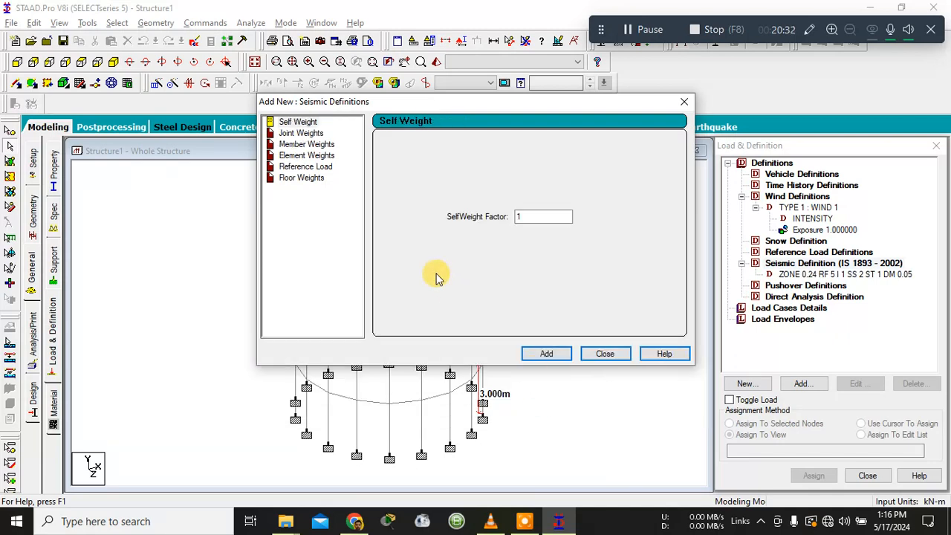
{"action": "left_click", "coordinate": [551, 354]}
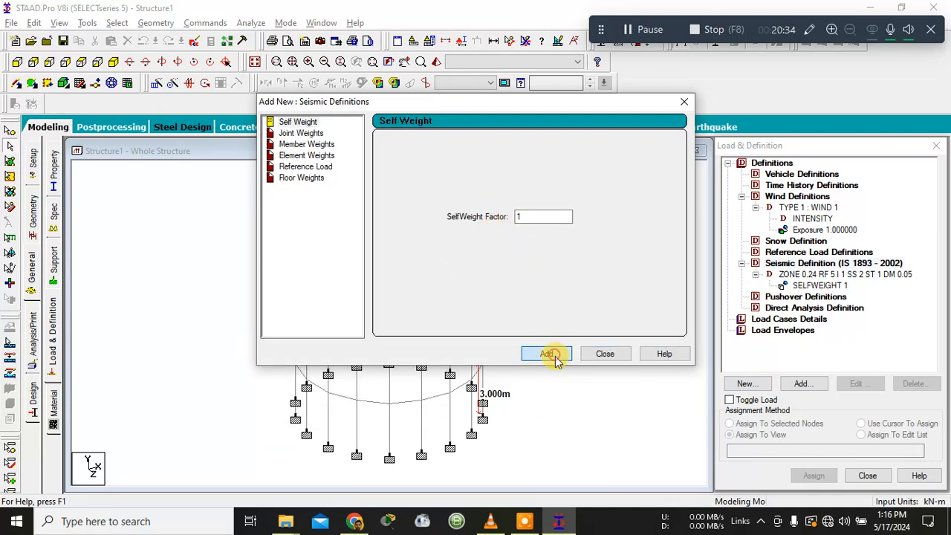
Step: Open the member weight settings of the seismic definition and switch to Windows Calculator
{"action": "left_click", "coordinate": [313, 144]}
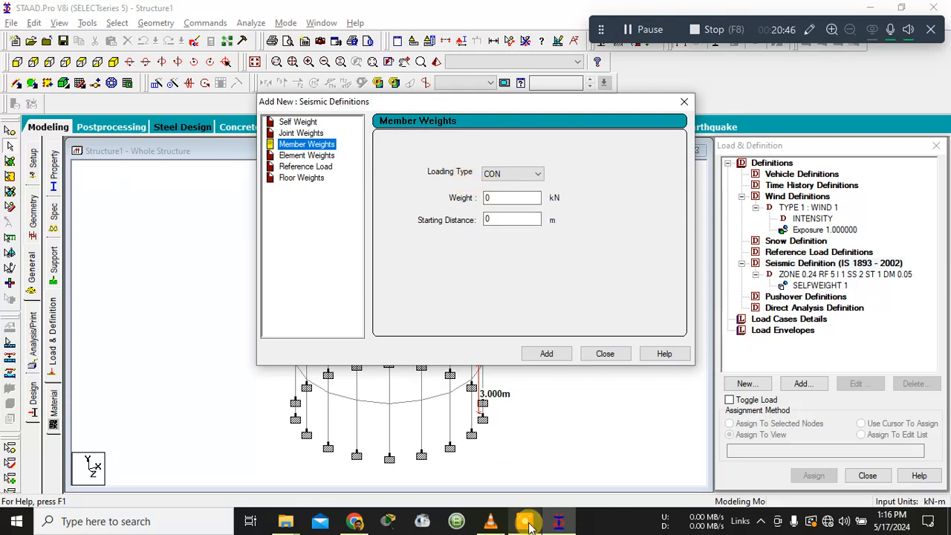
{"action": "mouse_move", "coordinate": [527, 522]}
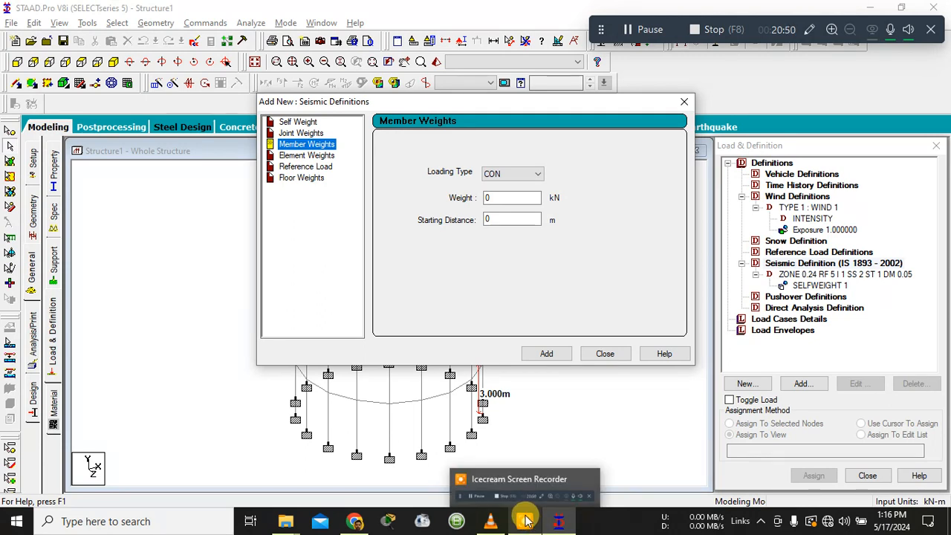
{"action": "left_click", "coordinate": [505, 195]}
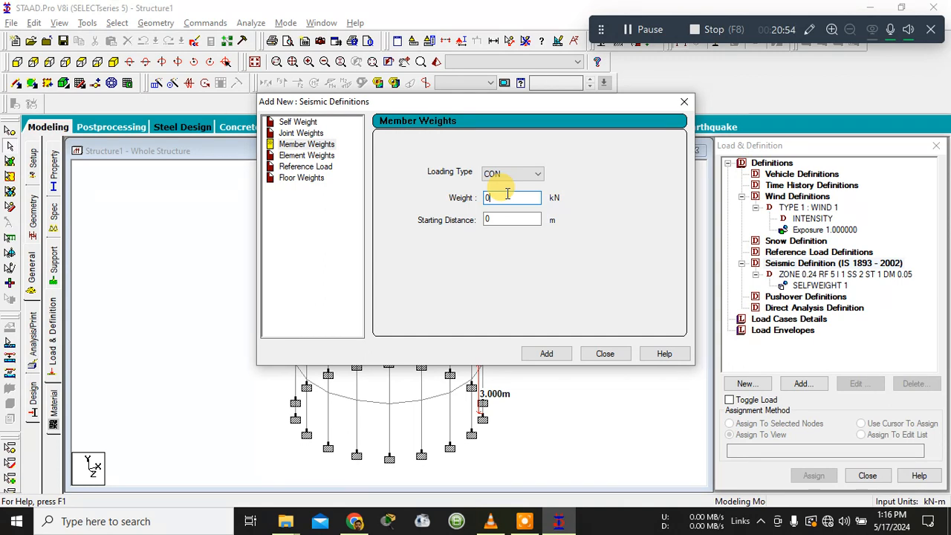
{"action": "left_click", "coordinate": [177, 523]}
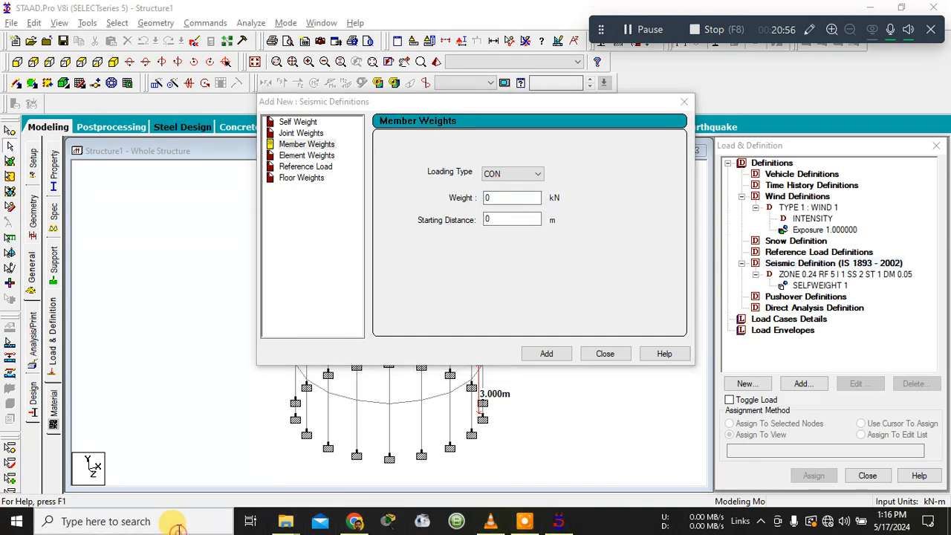
{"action": "type", "text": "CAL"}
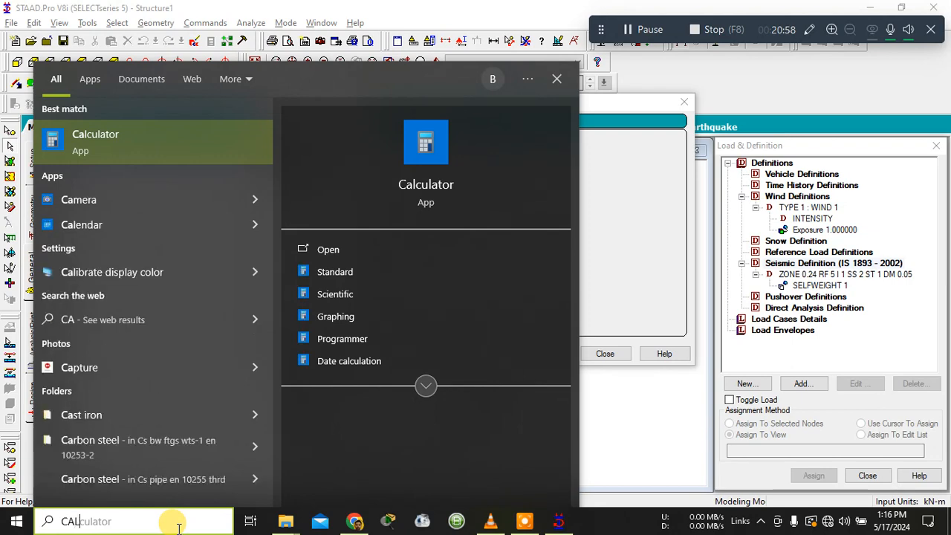
{"action": "left_click", "coordinate": [134, 135]}
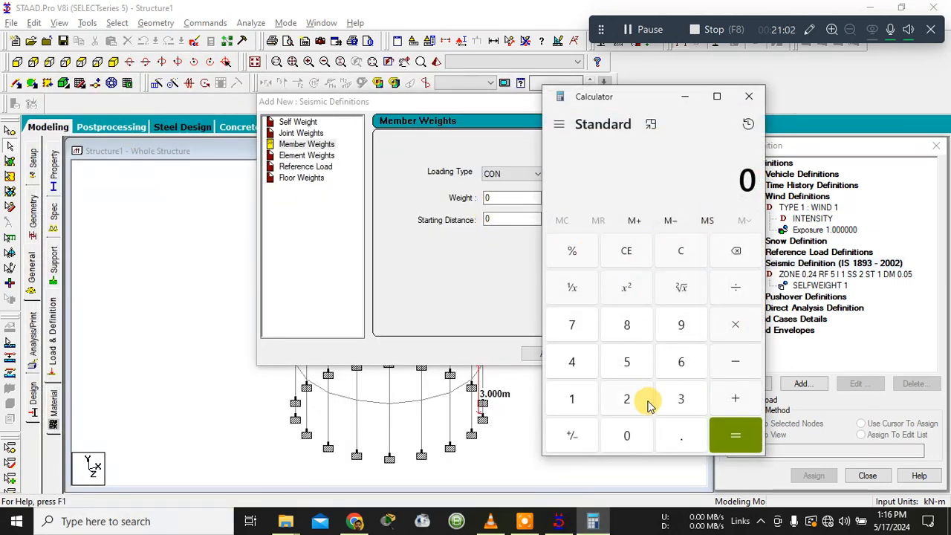
Step: Calculate 0.3 × 0.4 × 25 for the beam's weight per metre and close Calculator
{"action": "left_click", "coordinate": [673, 434]}
{"action": "left_click", "coordinate": [694, 406]}
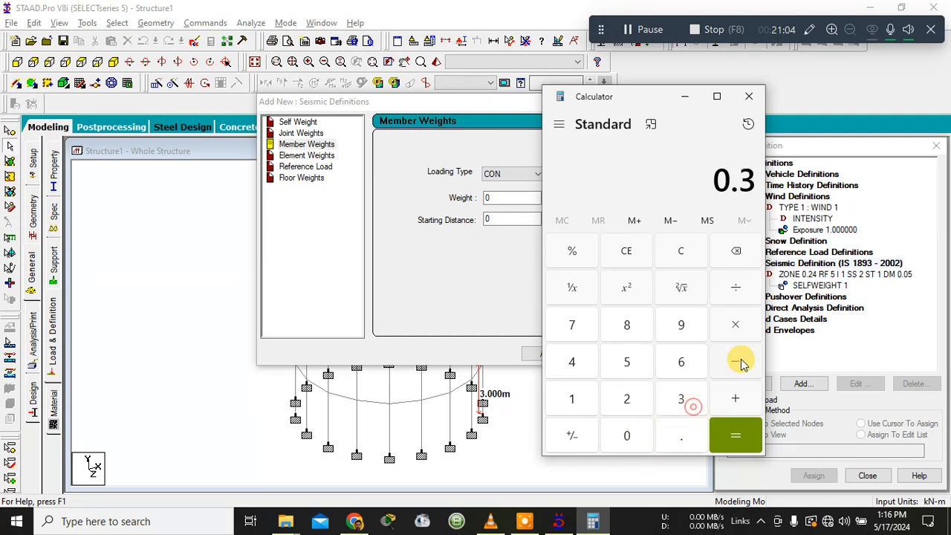
{"action": "left_click", "coordinate": [751, 330]}
{"action": "left_click", "coordinate": [666, 428]}
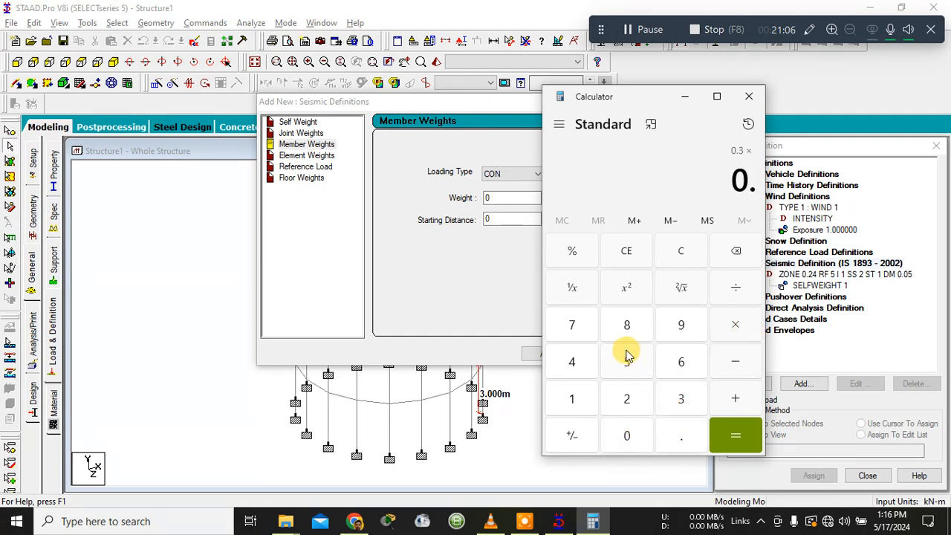
{"action": "left_click", "coordinate": [574, 363]}
{"action": "left_click", "coordinate": [729, 327]}
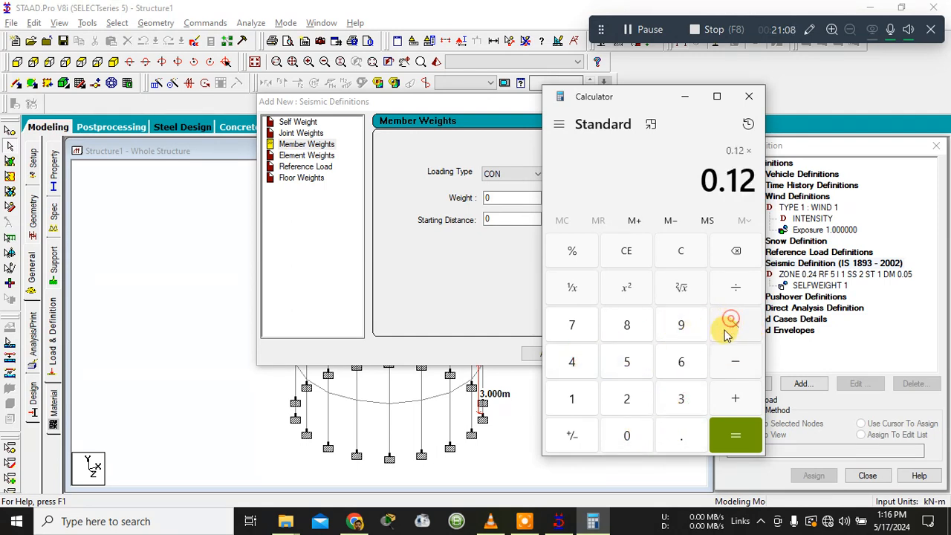
{"action": "left_click", "coordinate": [638, 398]}
{"action": "left_click", "coordinate": [629, 362]}
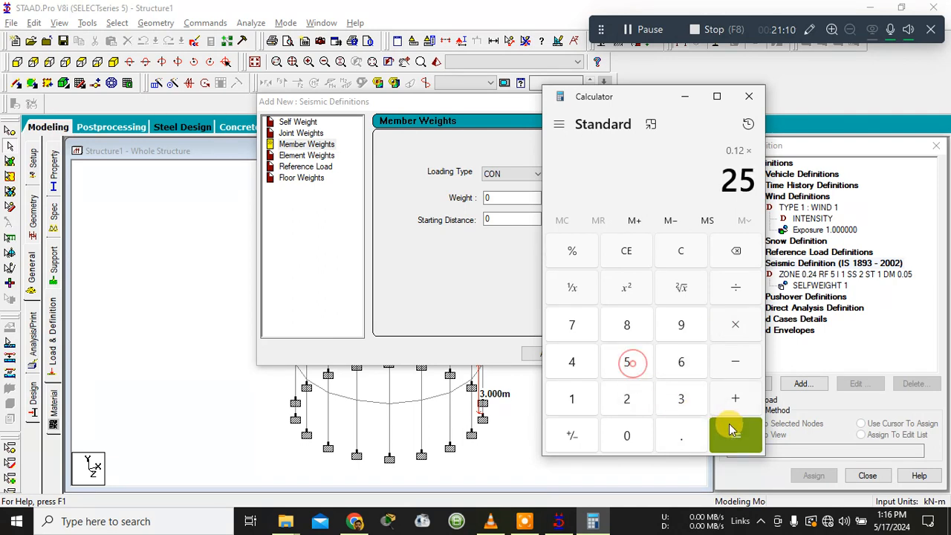
{"action": "left_click", "coordinate": [734, 433]}
{"action": "left_click", "coordinate": [748, 99]}
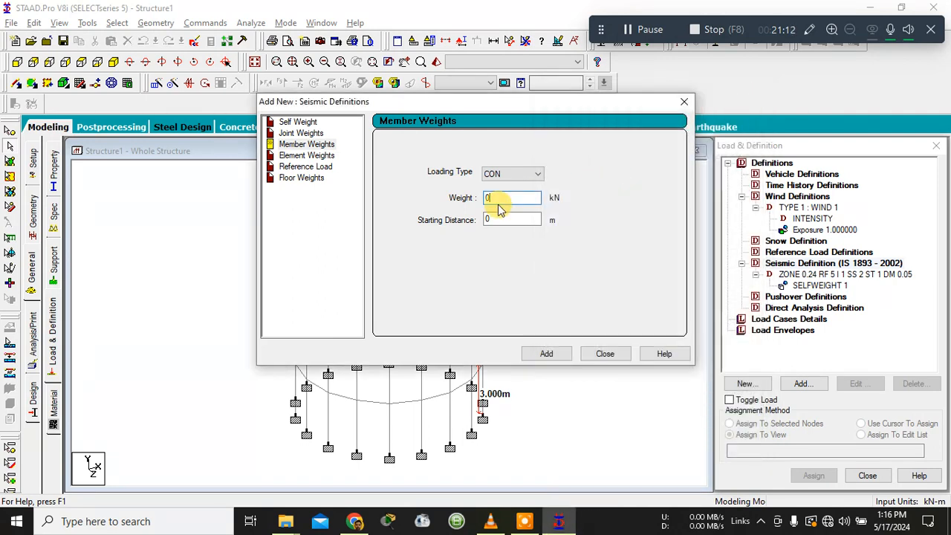
Step: Add a uniform (UNI) member weight of 3 kN/m to the seismic definition and close the dialog
{"action": "left_click", "coordinate": [513, 173]}
{"action": "left_click", "coordinate": [511, 196]}
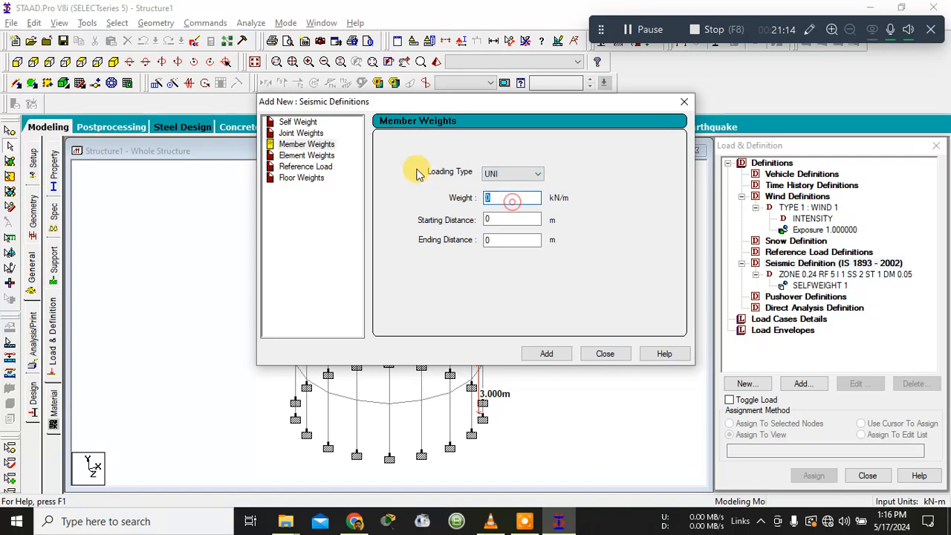
{"action": "left_click", "coordinate": [547, 354]}
{"action": "left_click", "coordinate": [595, 350]}
Step: Assign the UNI 3 member weight to the beams at the 3 m and 6 m levels and clear the selection
{"action": "left_click", "coordinate": [804, 308]}
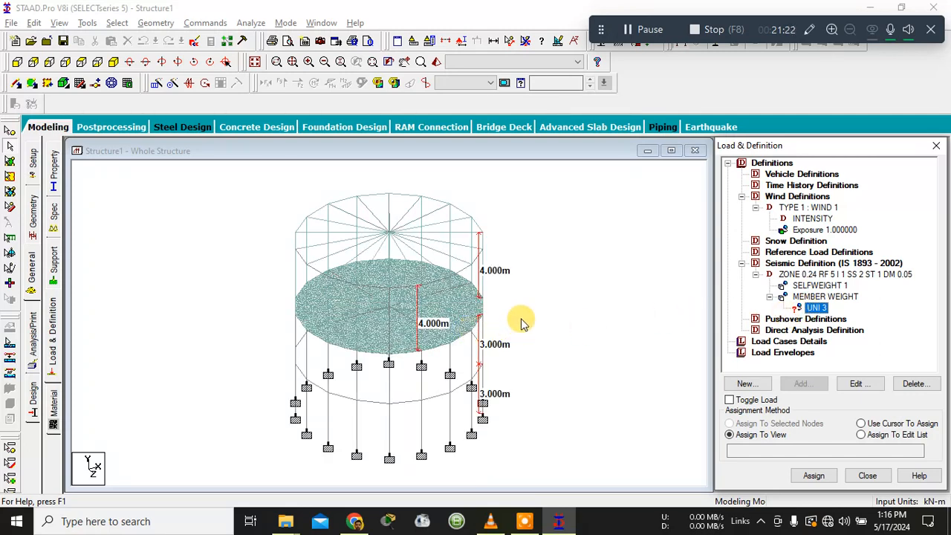
{"action": "left_click", "coordinate": [17, 61]}
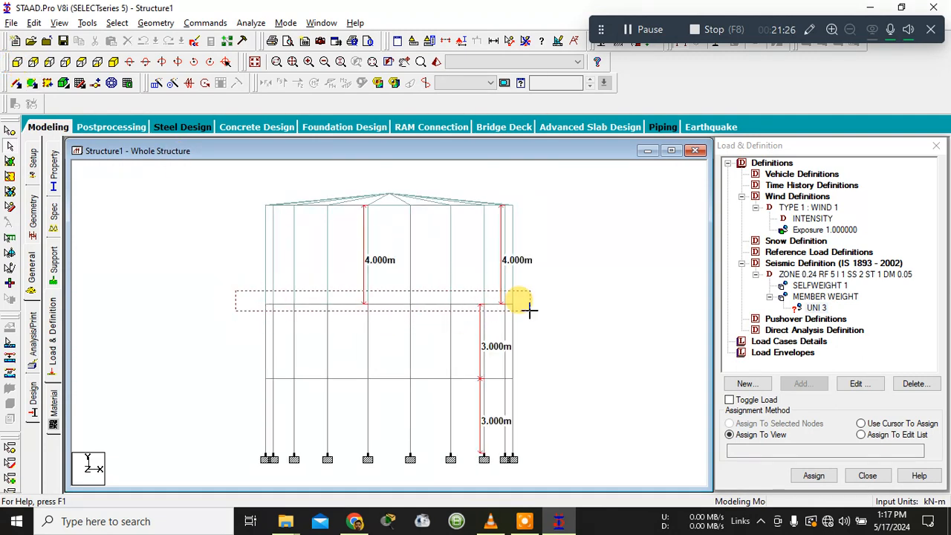
{"action": "left_click", "coordinate": [511, 304]}
{"action": "left_click_drag", "start_coordinate": [248, 364], "coordinate": [550, 390], "text": "ctrl"}
{"action": "left_click", "coordinate": [113, 63]}
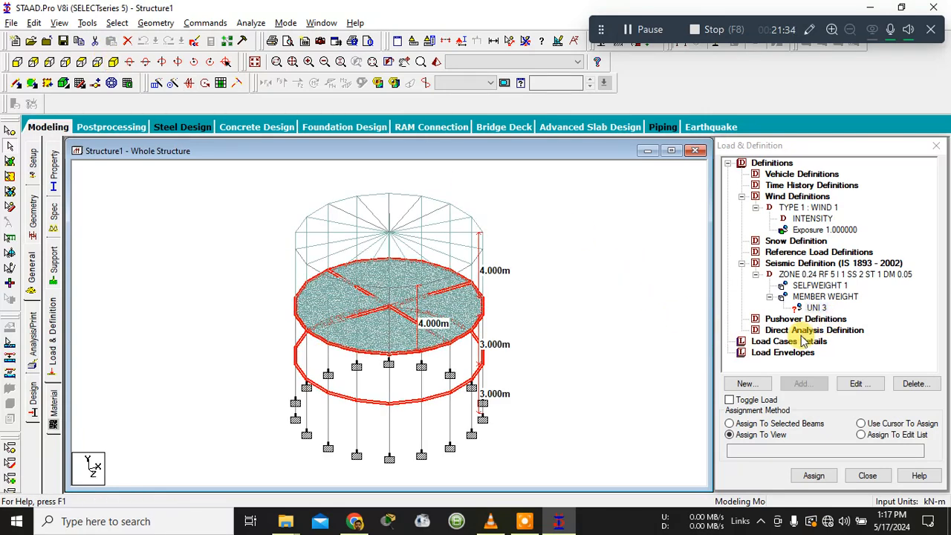
{"action": "left_click", "coordinate": [772, 431]}
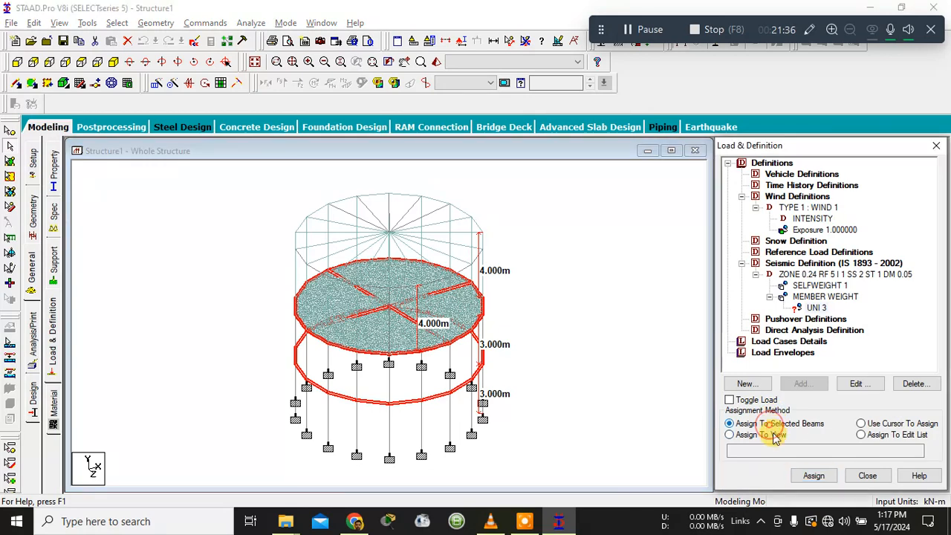
{"action": "left_click", "coordinate": [813, 476]}
{"action": "left_click", "coordinate": [845, 350]}
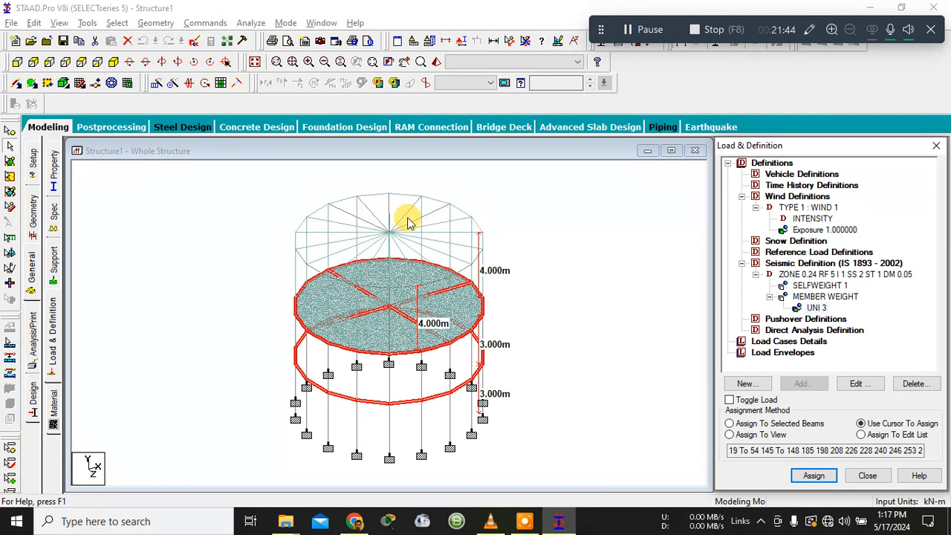
{"action": "left_click", "coordinate": [583, 283]}
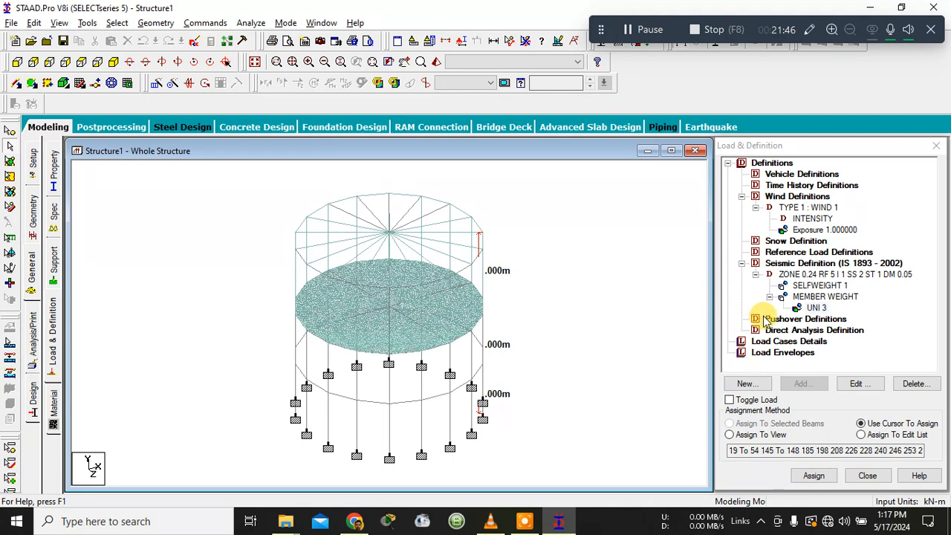
Step: Add primary load case 1 with the Seismic loading type and the title SL X AXIS
{"action": "left_click", "coordinate": [763, 343]}
{"action": "left_click", "coordinate": [800, 383]}
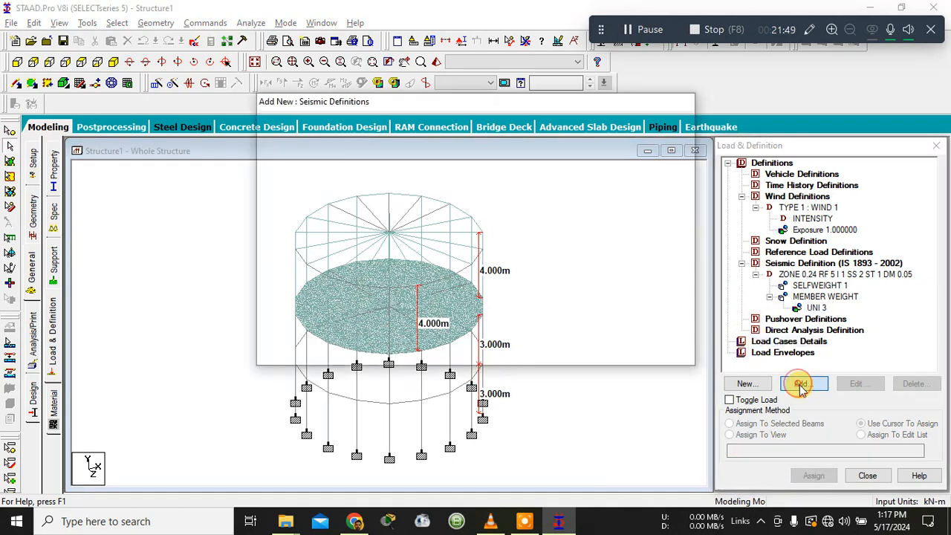
{"action": "left_click", "coordinate": [536, 182]}
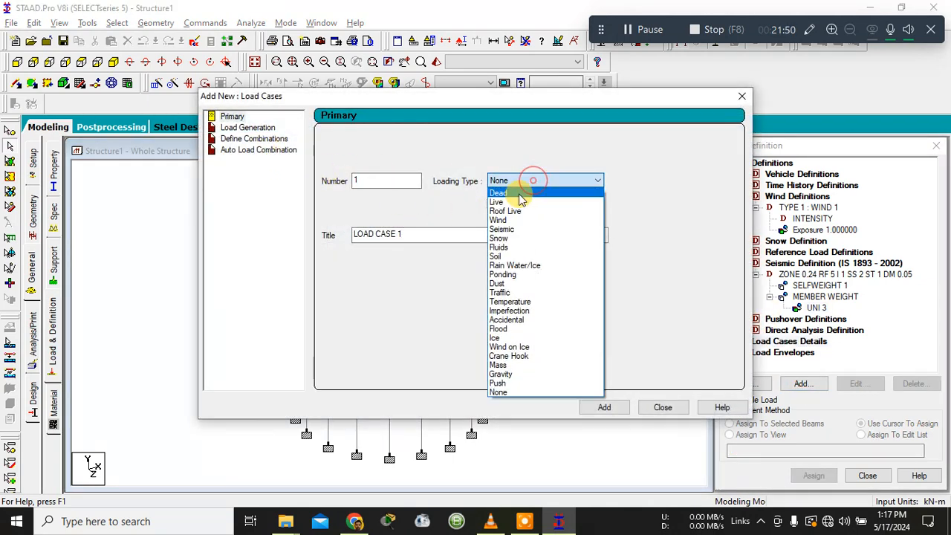
{"action": "left_click", "coordinate": [508, 194]}
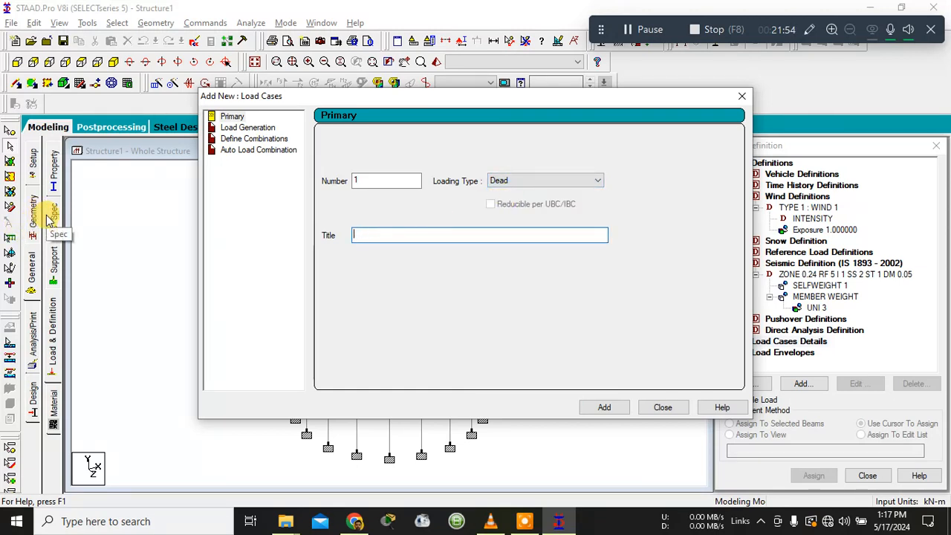
{"action": "left_click", "coordinate": [495, 182]}
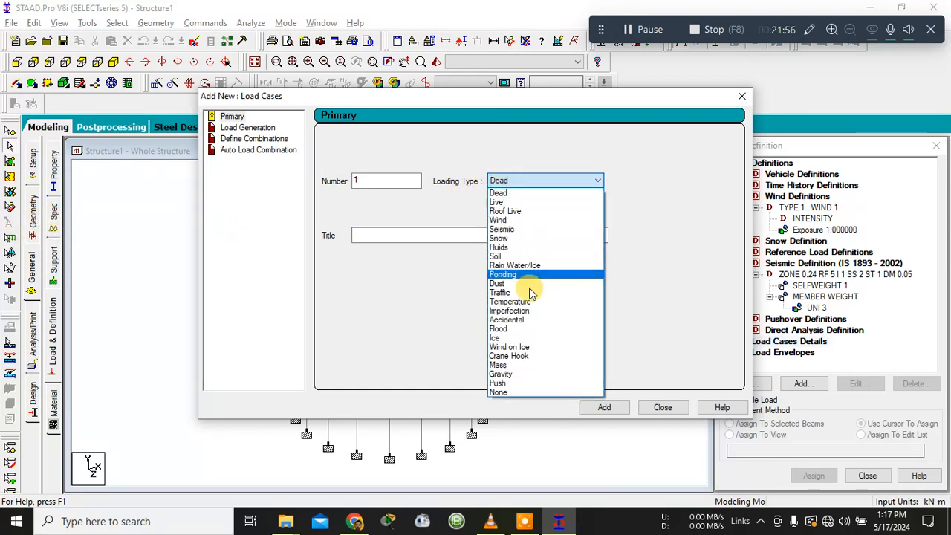
{"action": "left_click", "coordinate": [508, 230]}
{"action": "left_click", "coordinate": [482, 232]}
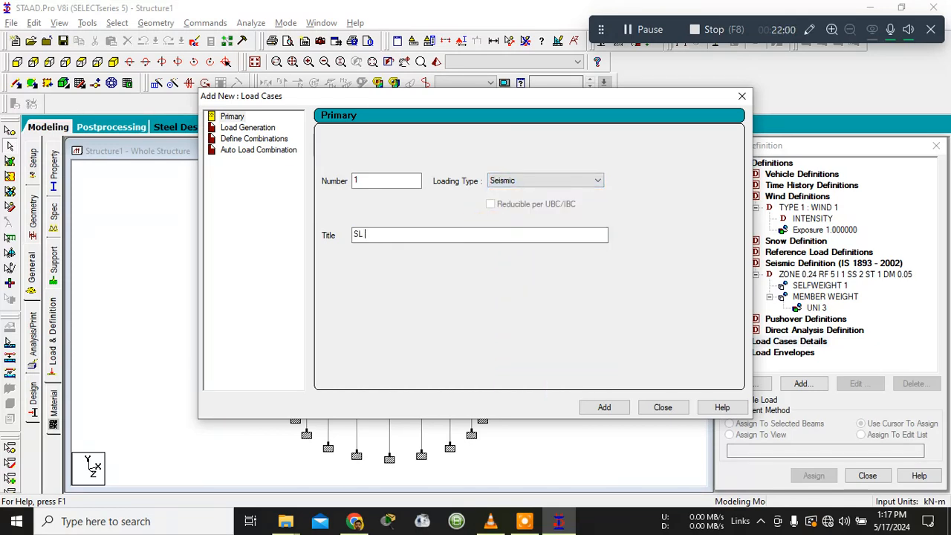
{"action": "type", "text": "SL X AXIS"}
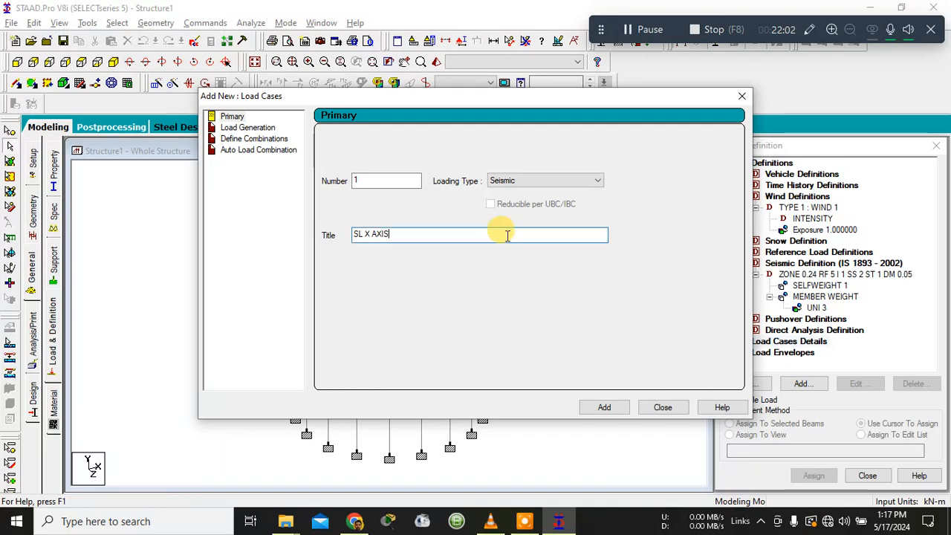
{"action": "left_click", "coordinate": [620, 406]}
Step: Add primary load case 2 with the Seismic loading type and the title SL Z AXIS
{"action": "left_click_drag", "start_coordinate": [424, 232], "coordinate": [295, 226]}
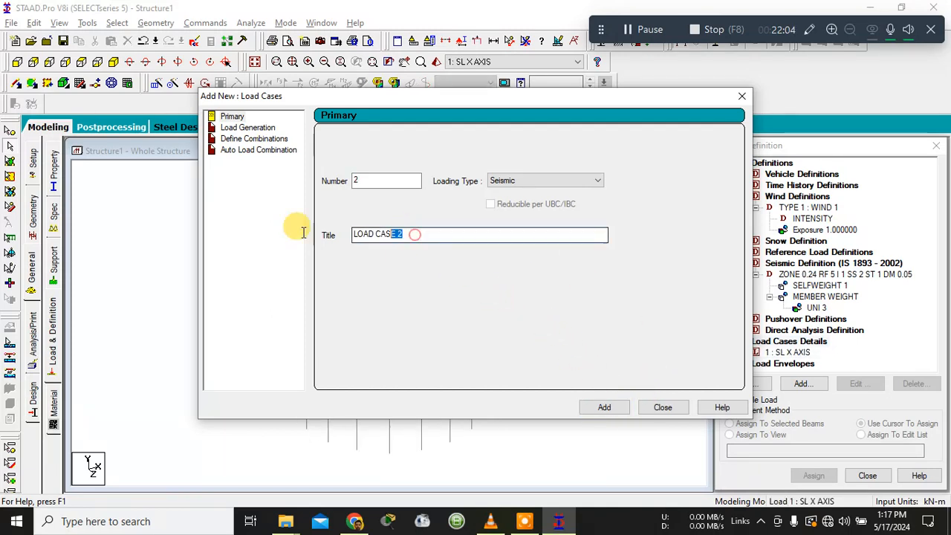
{"action": "type", "text": "SL Z A"}
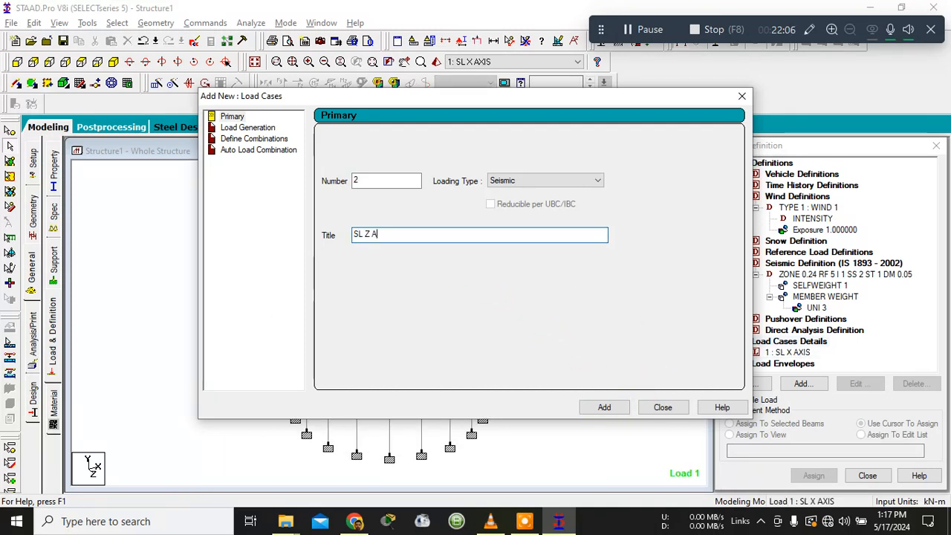
{"action": "type", "text": "XIS"}
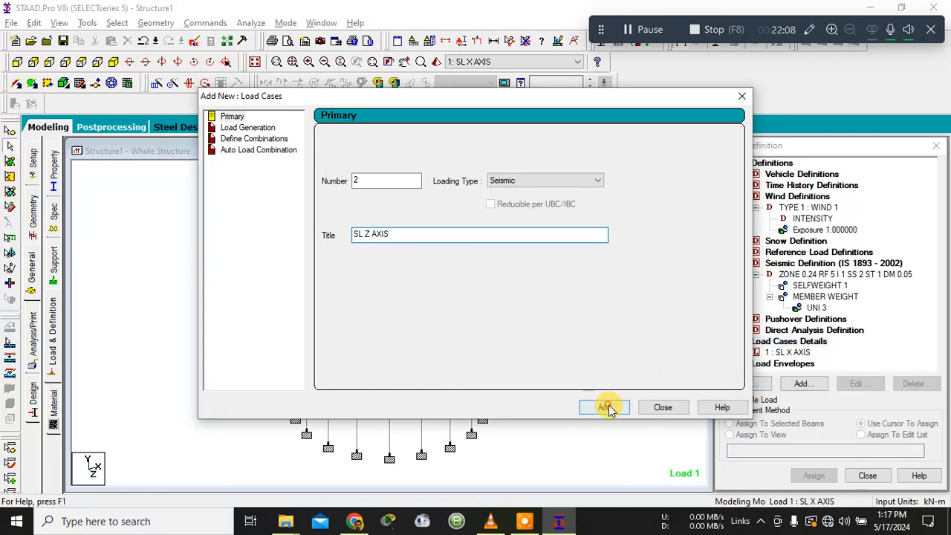
{"action": "left_click", "coordinate": [608, 406]}
Step: Add two primary load cases with the Wind loading type: case 3 titled WL X and case 4 titled WL Z
{"action": "left_click", "coordinate": [558, 180]}
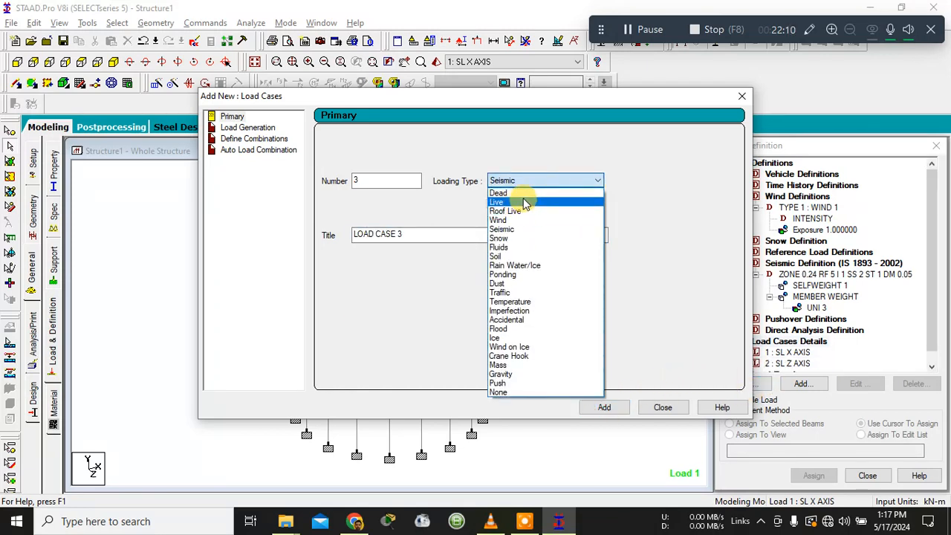
{"action": "left_click", "coordinate": [520, 221]}
{"action": "left_click_drag", "start_coordinate": [420, 238], "coordinate": [179, 234]}
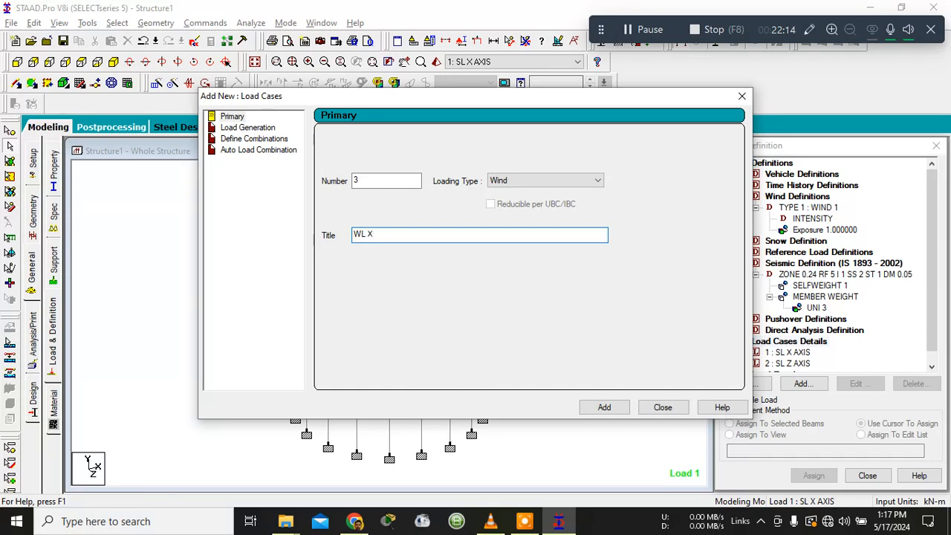
{"action": "left_click", "coordinate": [602, 407]}
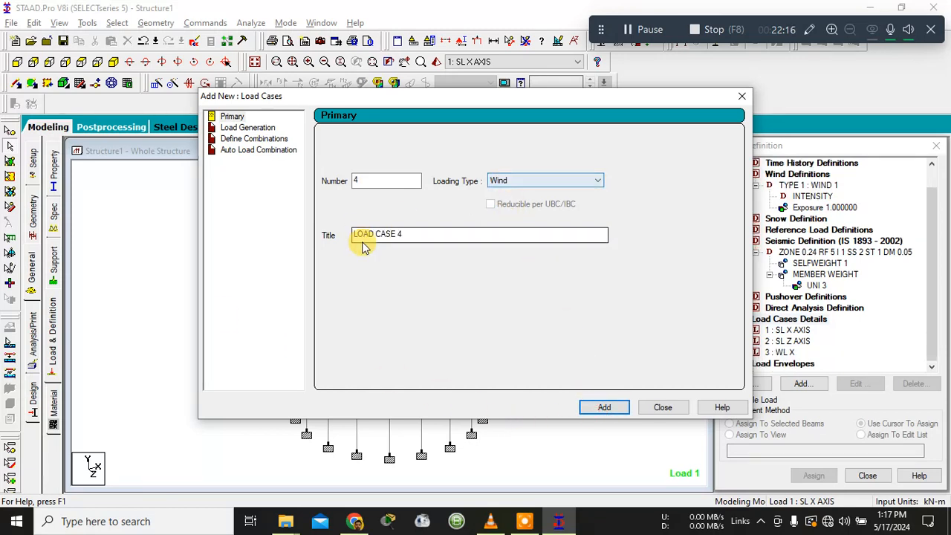
{"action": "left_click_drag", "start_coordinate": [361, 236], "coordinate": [191, 233]}
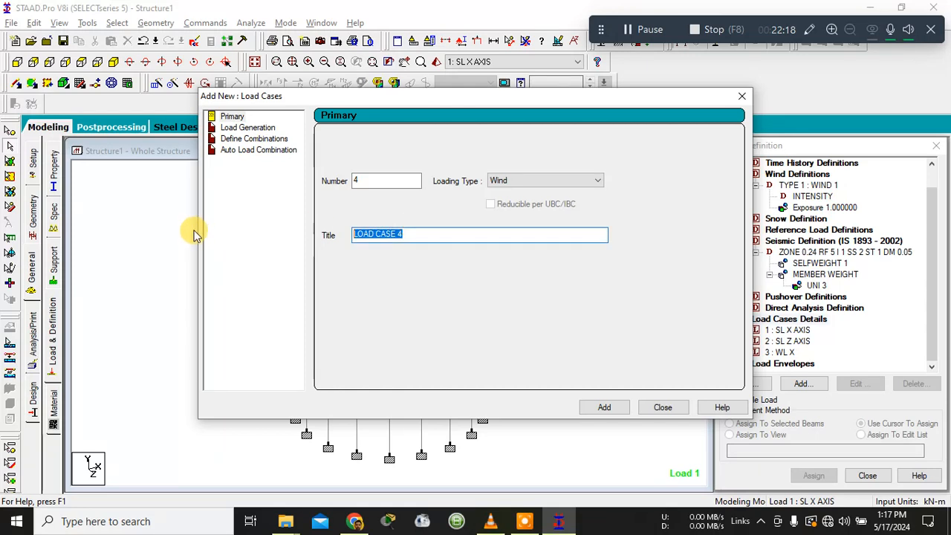
{"action": "type", "text": "WL Z"}
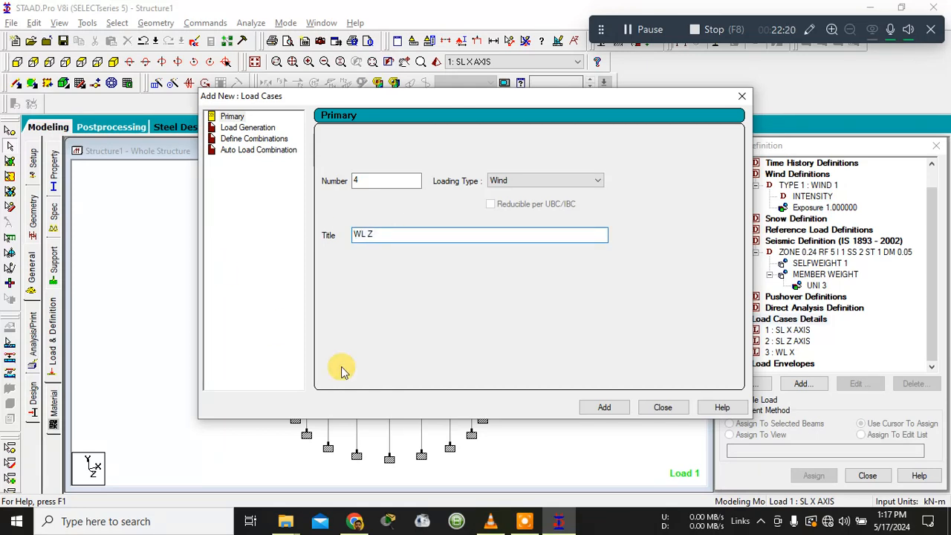
{"action": "left_click", "coordinate": [618, 409]}
Step: Add load case 5 as Dead and load case 6 as Live with their default titles, and close the dialog
{"action": "left_click", "coordinate": [538, 182]}
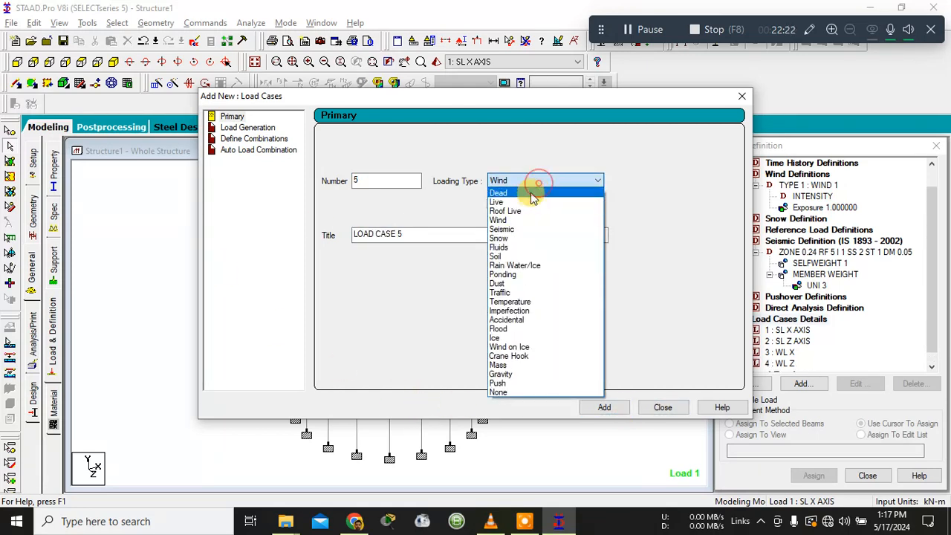
{"action": "left_click", "coordinate": [512, 193]}
{"action": "left_click", "coordinate": [603, 406]}
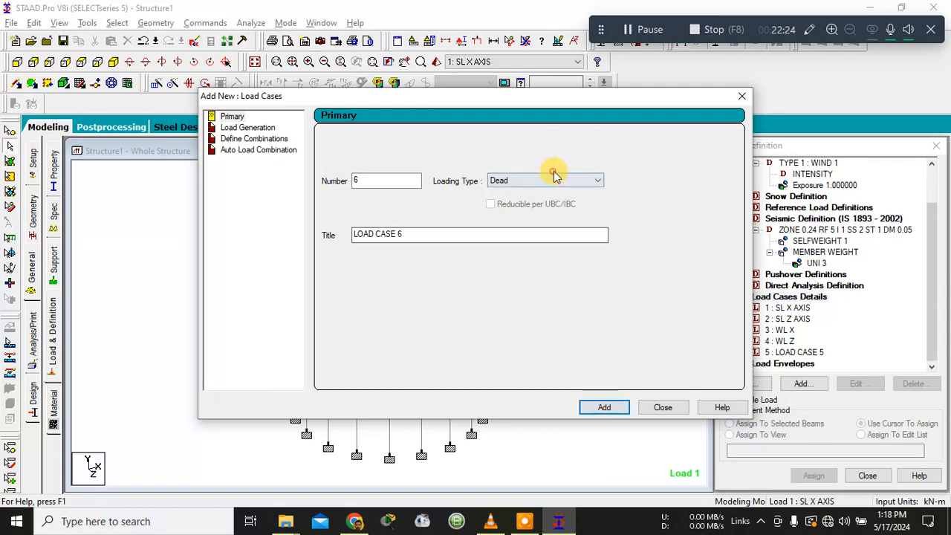
{"action": "left_click", "coordinate": [541, 192]}
{"action": "left_click", "coordinate": [516, 206]}
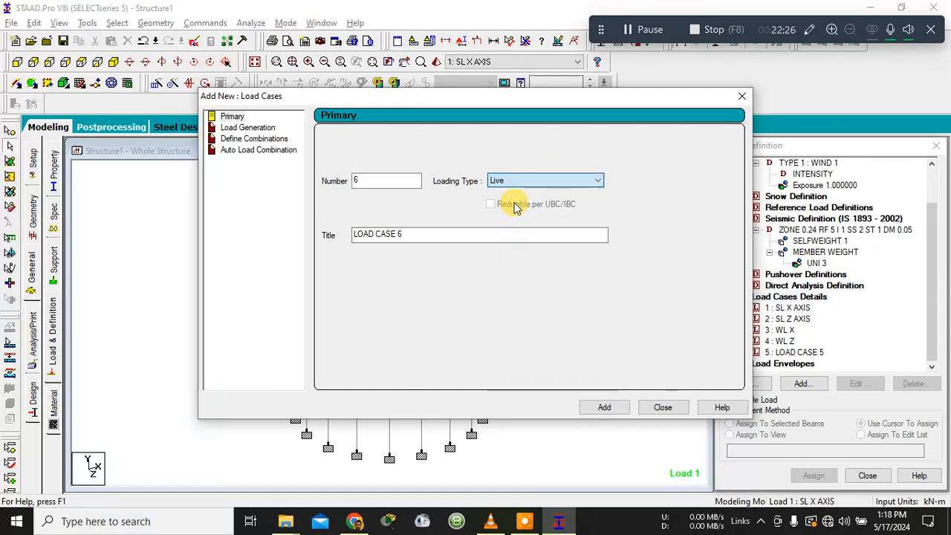
{"action": "left_click", "coordinate": [603, 406]}
{"action": "left_click", "coordinate": [657, 407]}
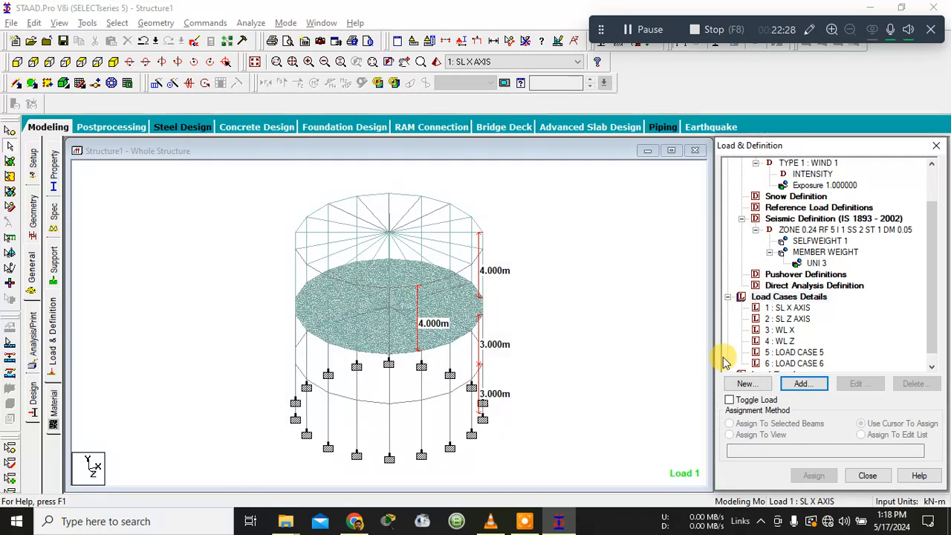
Step: Change the title of load case 5 to DL
{"action": "scroll", "coordinate": [817, 344], "scroll_direction": "down", "scroll_amount": 1}
{"action": "left_click", "coordinate": [817, 340]}
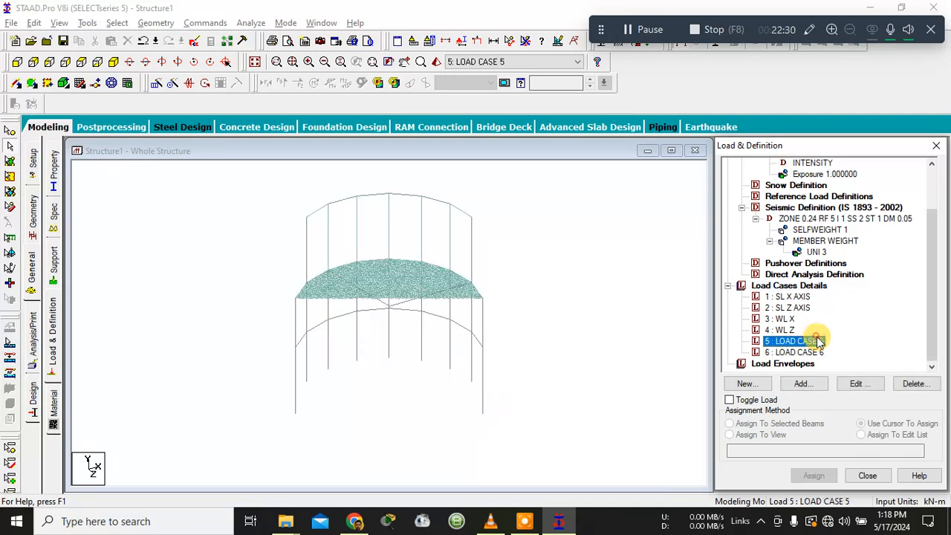
{"action": "left_click", "coordinate": [860, 383]}
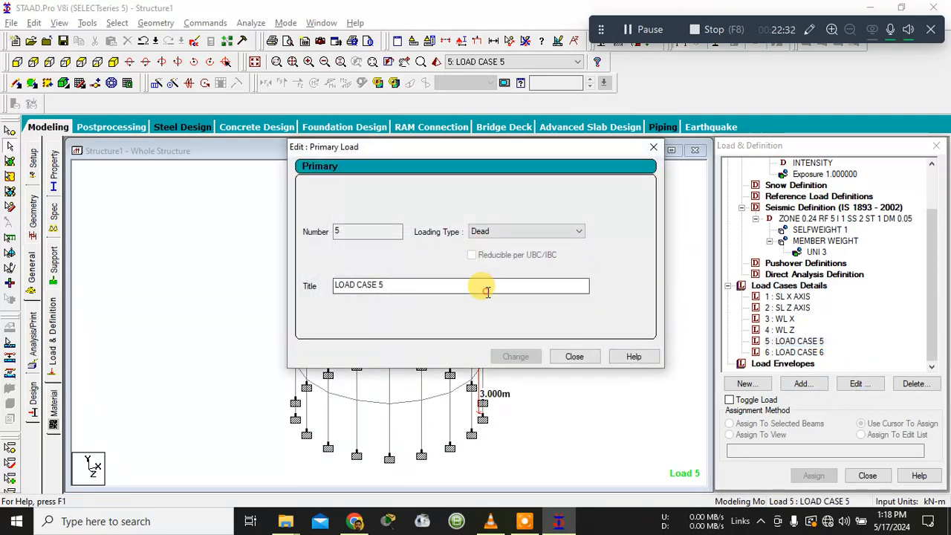
{"action": "left_click_drag", "start_coordinate": [476, 286], "coordinate": [121, 282]}
{"action": "type", "text": "DL"}
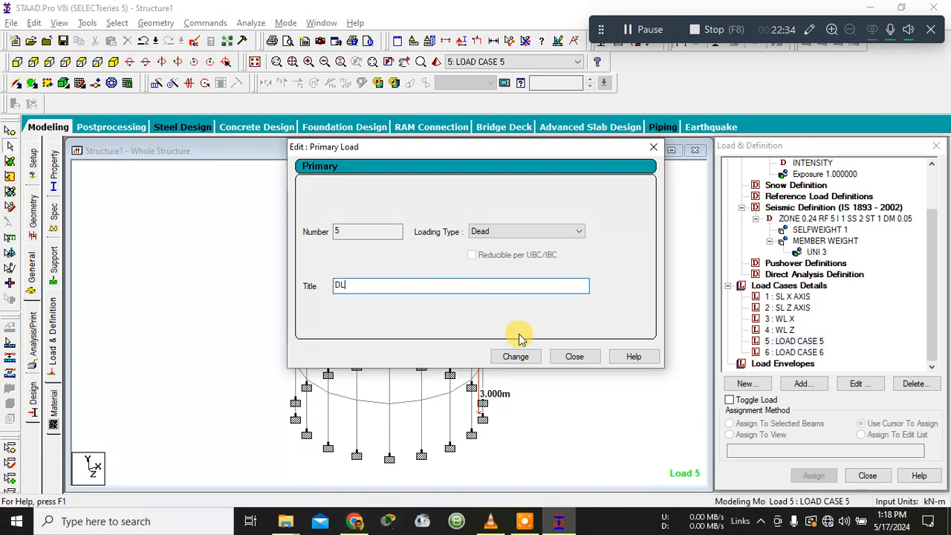
{"action": "left_click", "coordinate": [516, 356]}
Step: Change the title of load case 6 to LL and close the edit dialog
{"action": "left_click", "coordinate": [770, 352]}
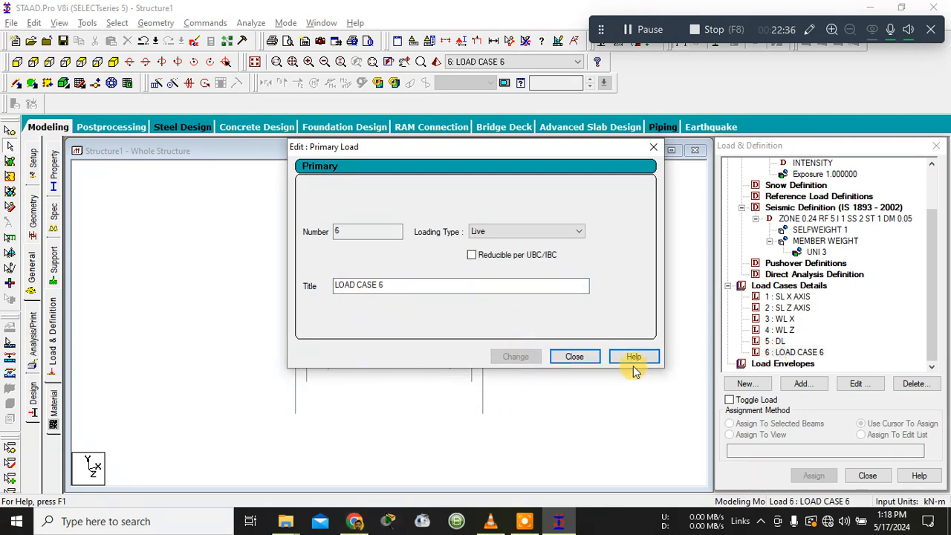
{"action": "left_click_drag", "start_coordinate": [486, 295], "coordinate": [3, 278]}
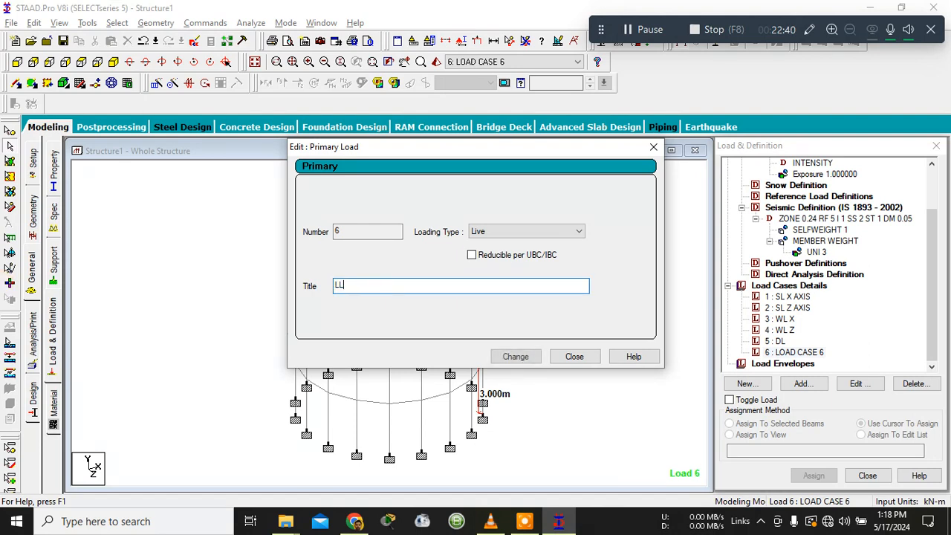
{"action": "type", "text": "LL"}
{"action": "left_click", "coordinate": [516, 357]}
{"action": "left_click", "coordinate": [576, 356]}
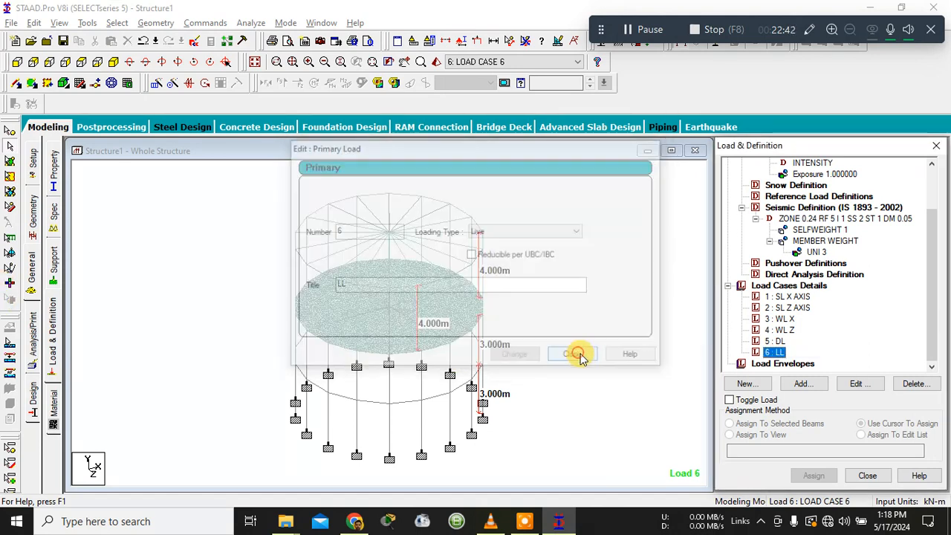
Step: Add a seismic load in the X direction with factor 1 to load case SL X AXIS
{"action": "left_click", "coordinate": [789, 296]}
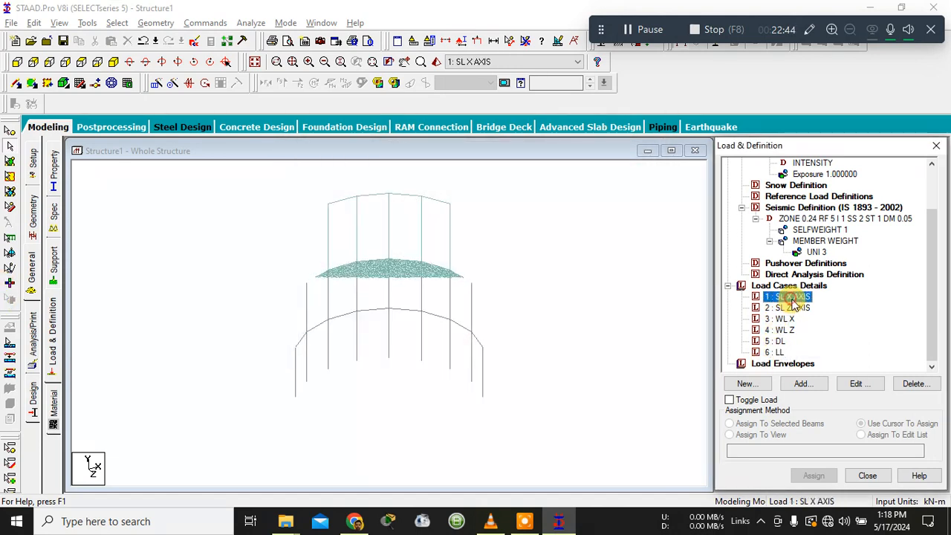
{"action": "left_click", "coordinate": [800, 384]}
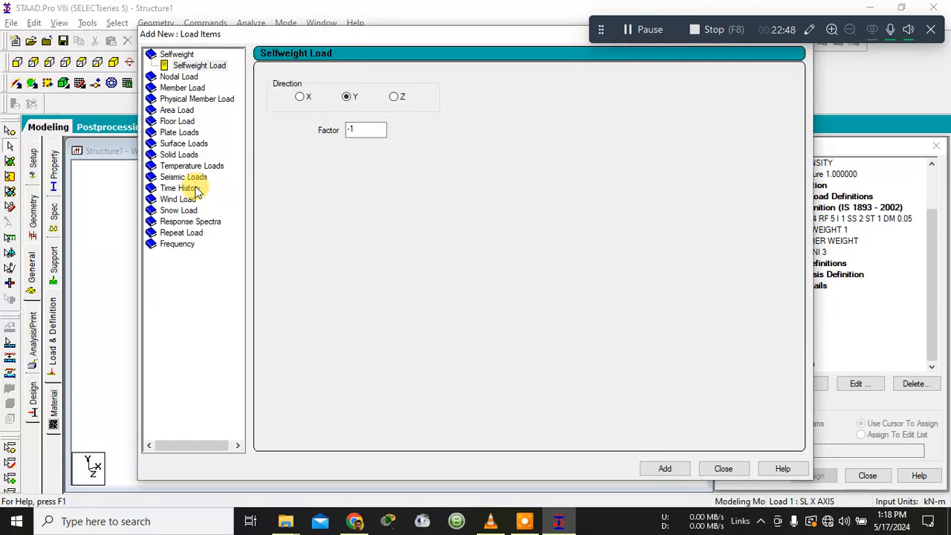
{"action": "left_click", "coordinate": [186, 179]}
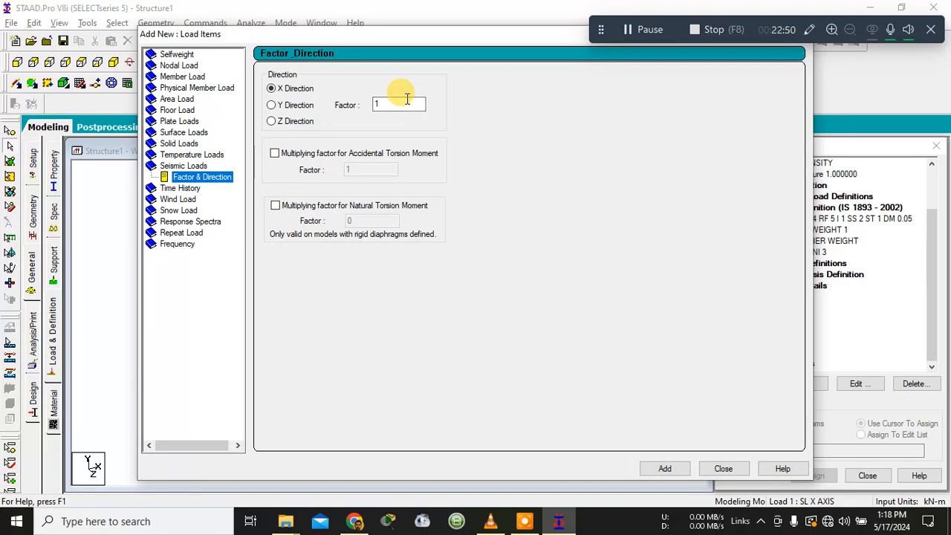
{"action": "left_click", "coordinate": [663, 468]}
{"action": "left_click", "coordinate": [723, 468]}
Step: Add a seismic load in the Z direction with factor 1 to load case SL Z AXIS
{"action": "left_click", "coordinate": [788, 318]}
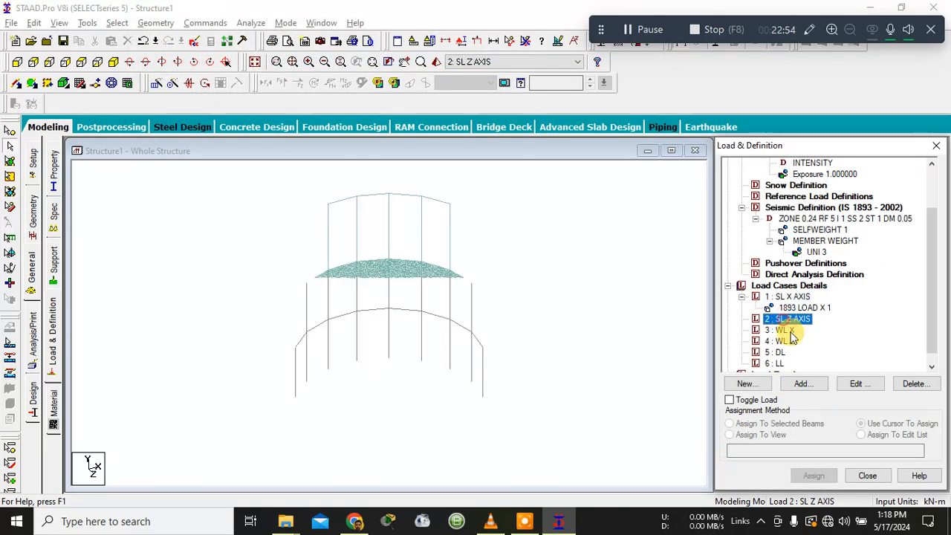
{"action": "left_click", "coordinate": [802, 383]}
{"action": "key", "text": "Escape"}
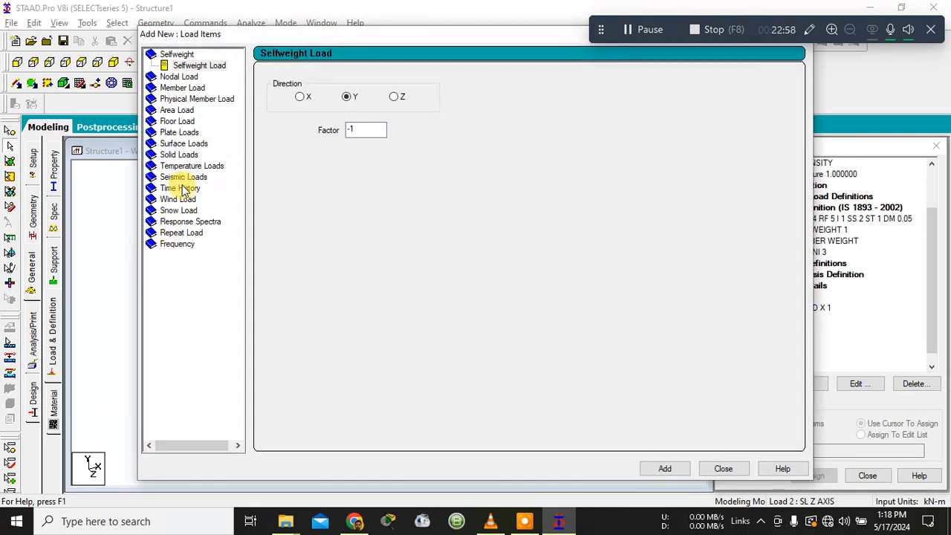
{"action": "left_click", "coordinate": [183, 179]}
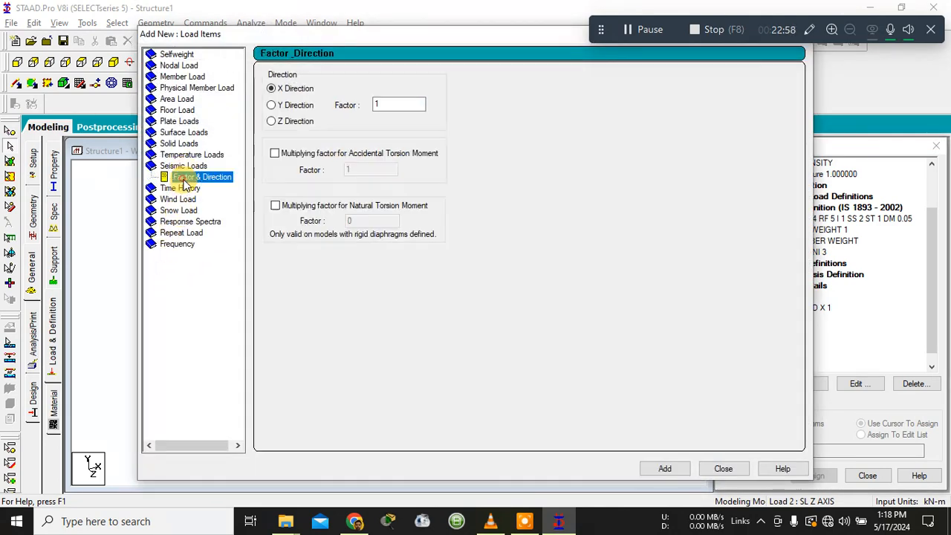
{"action": "left_click", "coordinate": [273, 122]}
{"action": "left_click", "coordinate": [711, 474]}
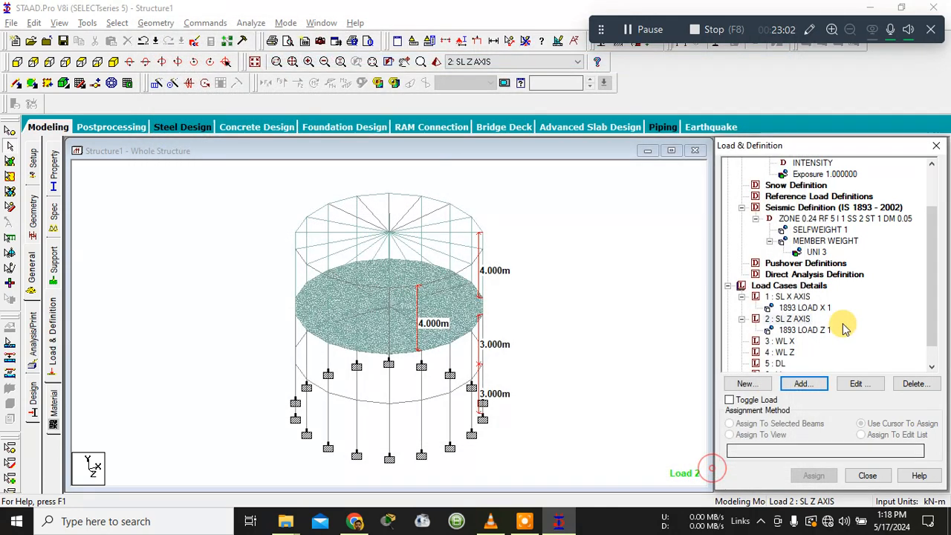
Step: Set up a Type 1 wind load on the X windward face for load case WL X, with a Y range of 0 to 10 m
{"action": "left_click", "coordinate": [780, 341]}
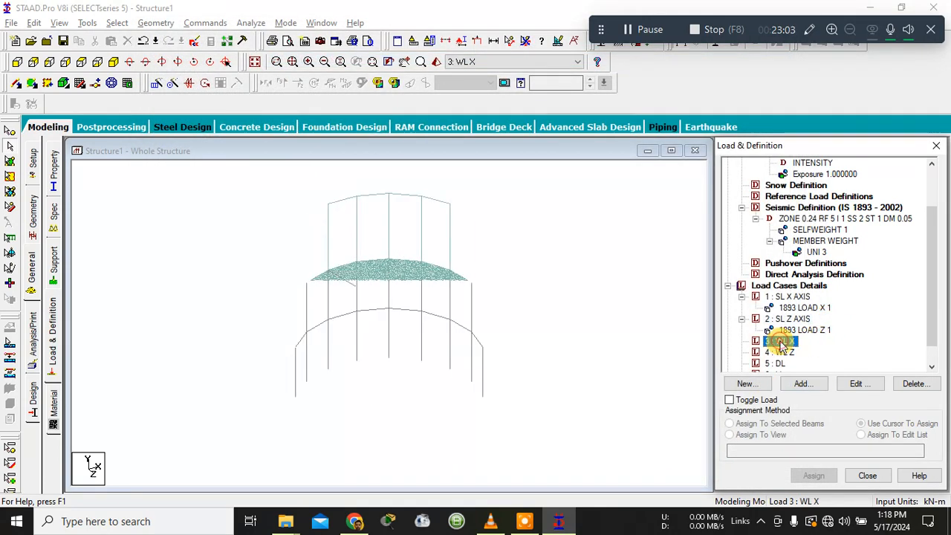
{"action": "left_click", "coordinate": [789, 381]}
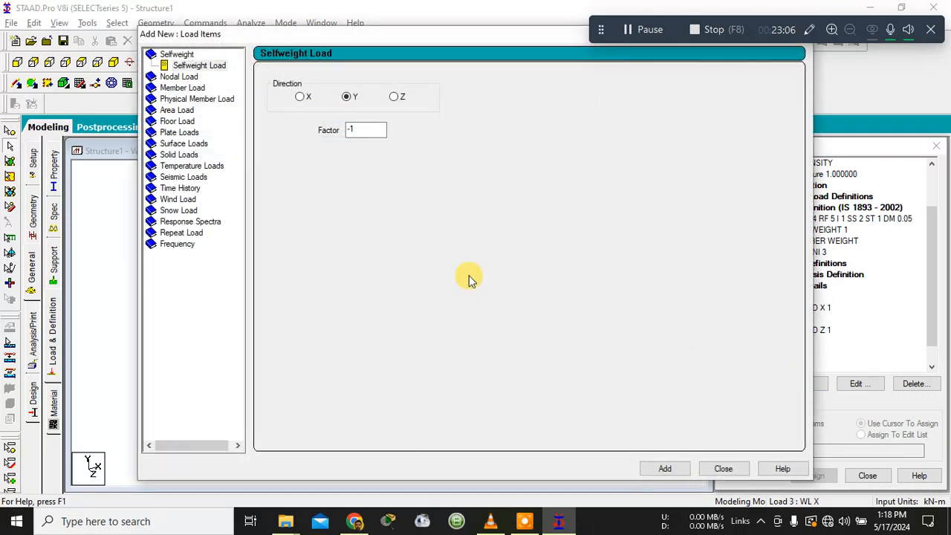
{"action": "left_click", "coordinate": [178, 201]}
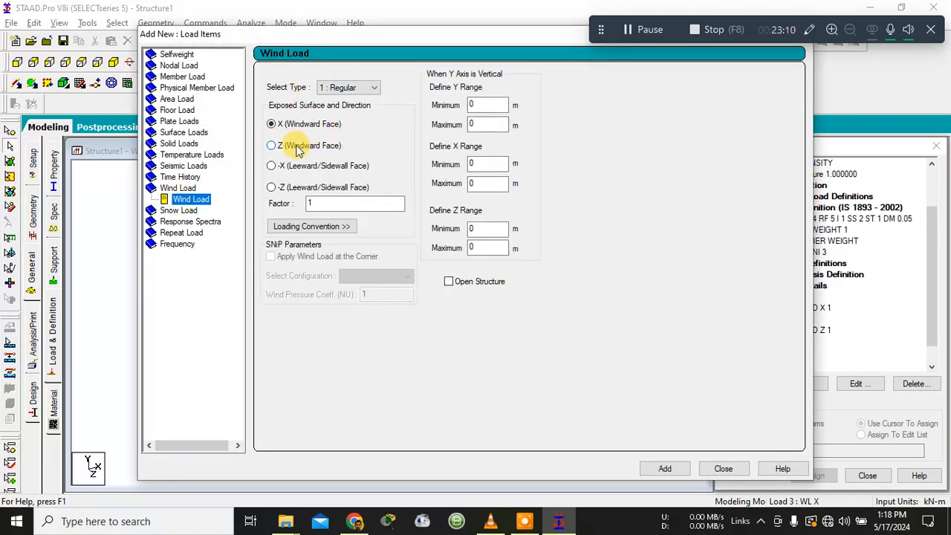
{"action": "left_click_drag", "start_coordinate": [486, 38], "coordinate": [532, 21]}
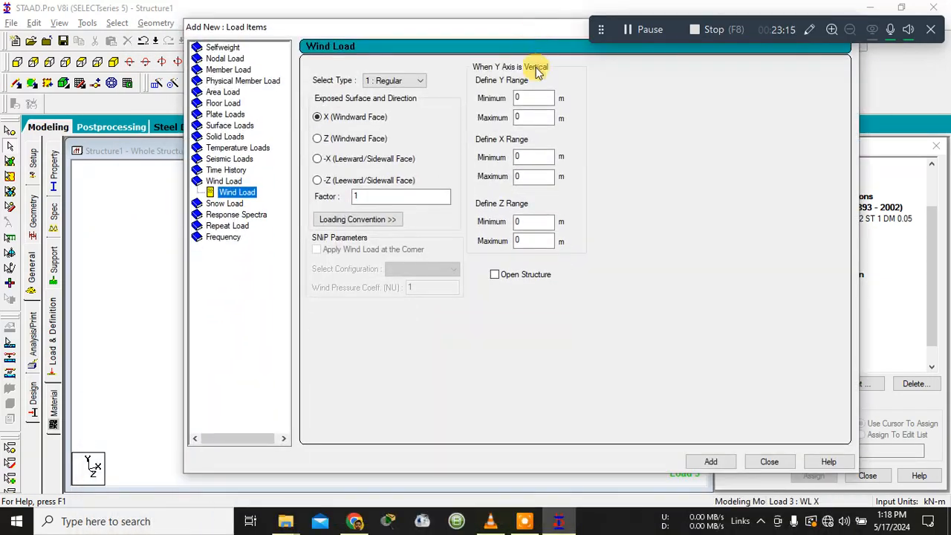
{"action": "double_click", "coordinate": [535, 116]}
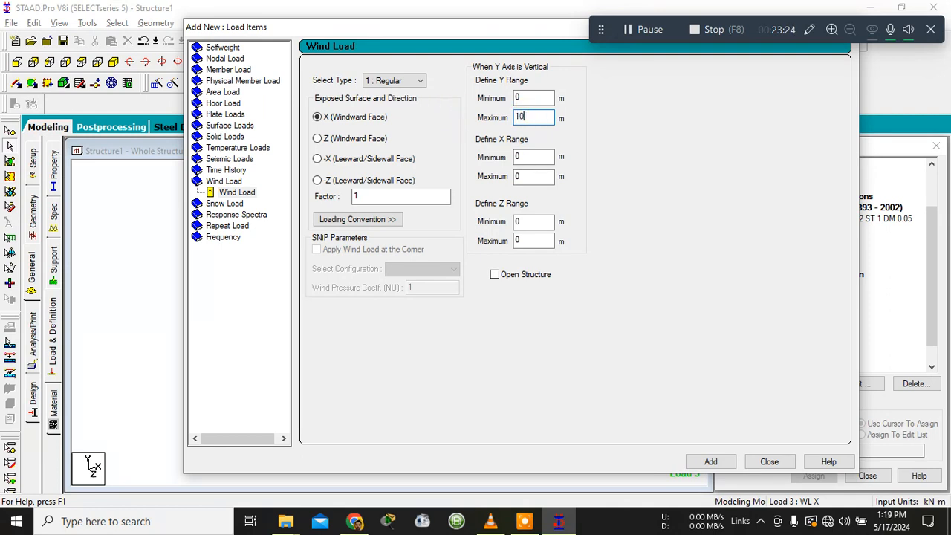
{"action": "type", "text": "10"}
Step: Save the modified structure, set the X wind load factor to -1, and add the load to case WL X
{"action": "left_click", "coordinate": [725, 462]}
{"action": "left_click", "coordinate": [537, 297]}
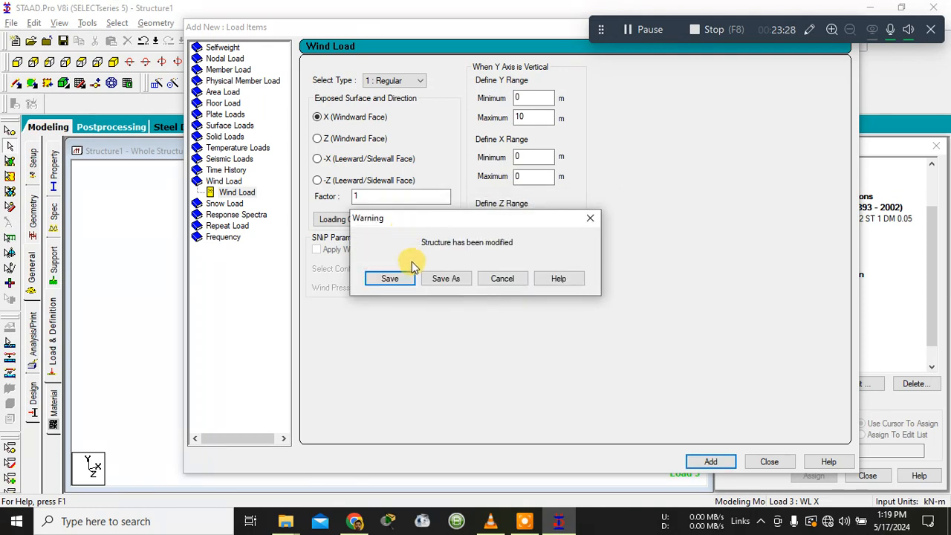
{"action": "left_click", "coordinate": [393, 278]}
{"action": "left_click", "coordinate": [356, 196]}
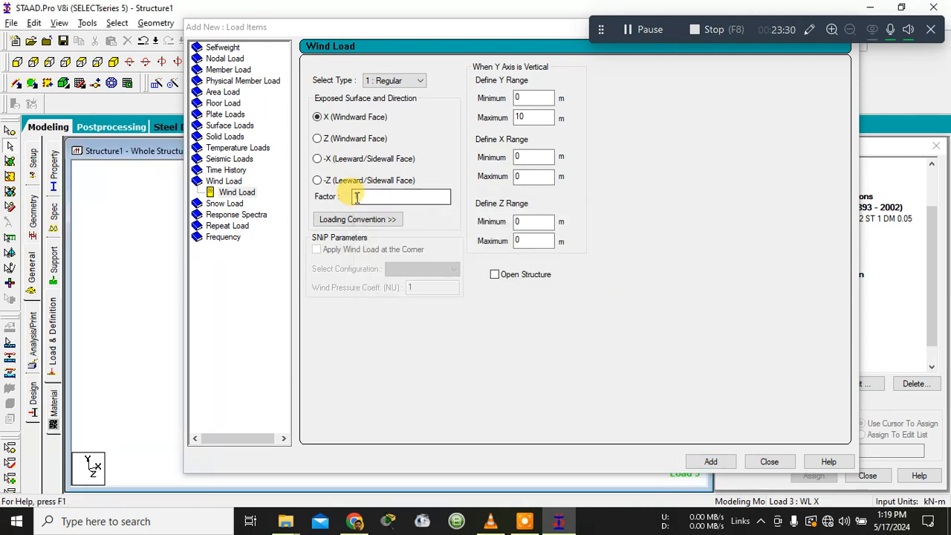
{"action": "type", "text": "-1"}
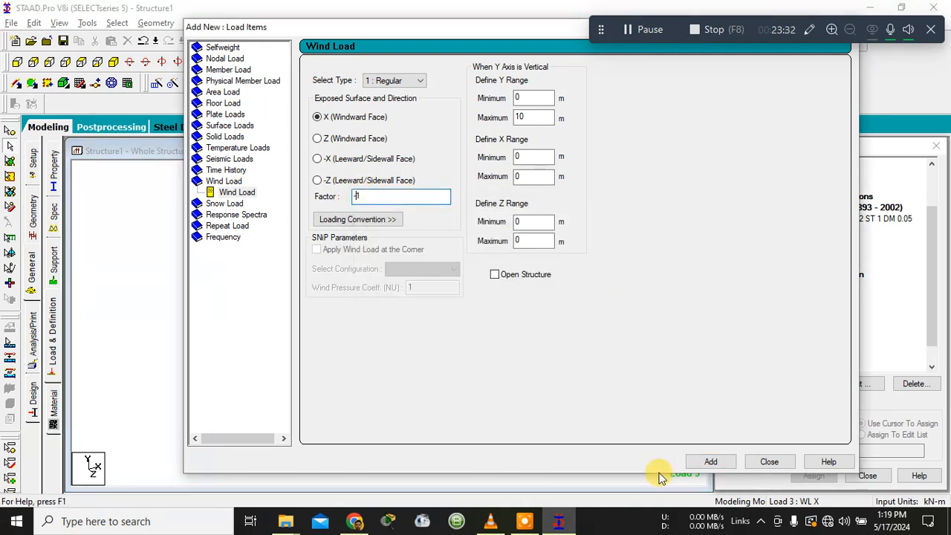
{"action": "left_click", "coordinate": [706, 462]}
{"action": "left_click", "coordinate": [780, 468]}
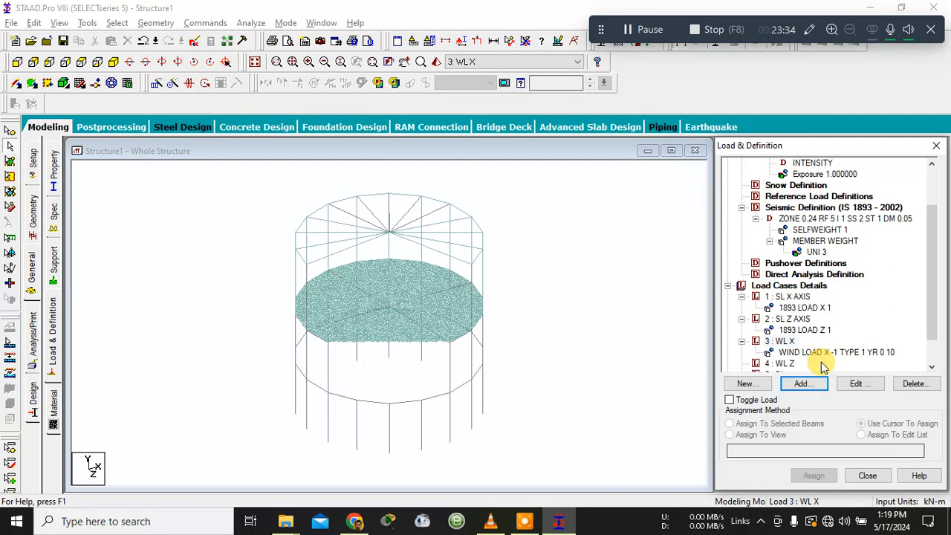
Step: Set up a Type 1 wind load on the Z windward face for load case WL Z, with a maximum Y of 10 m
{"action": "left_click", "coordinate": [787, 331]}
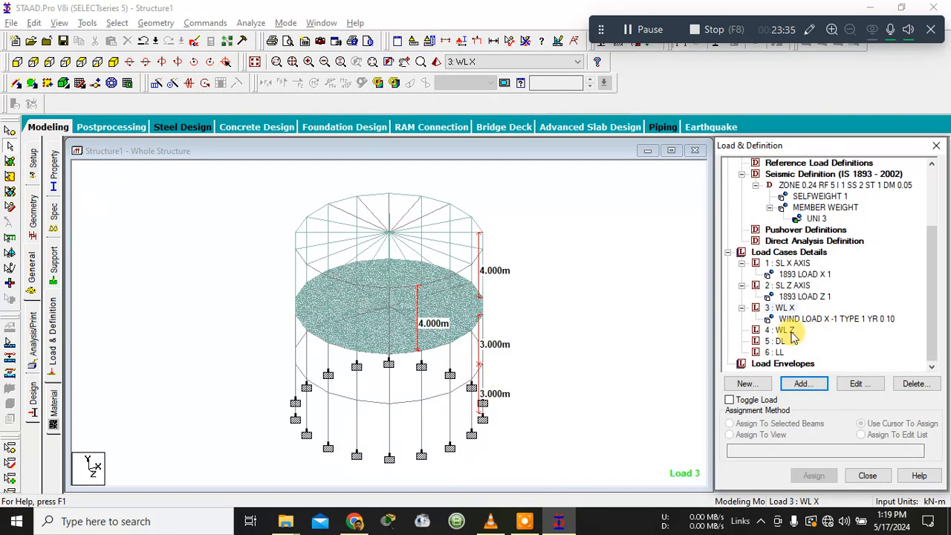
{"action": "left_click", "coordinate": [795, 386]}
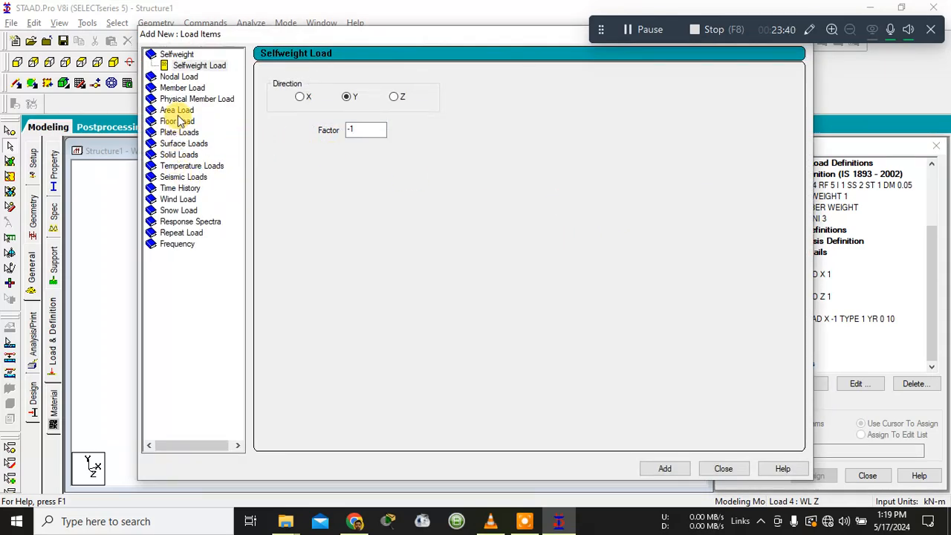
{"action": "left_click", "coordinate": [179, 201]}
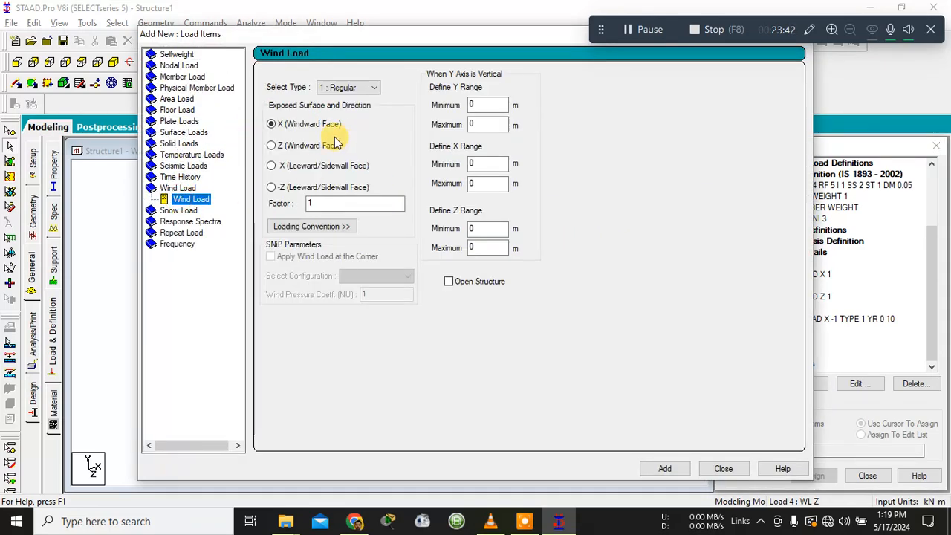
{"action": "left_click", "coordinate": [301, 146]}
{"action": "double_click", "coordinate": [478, 123]}
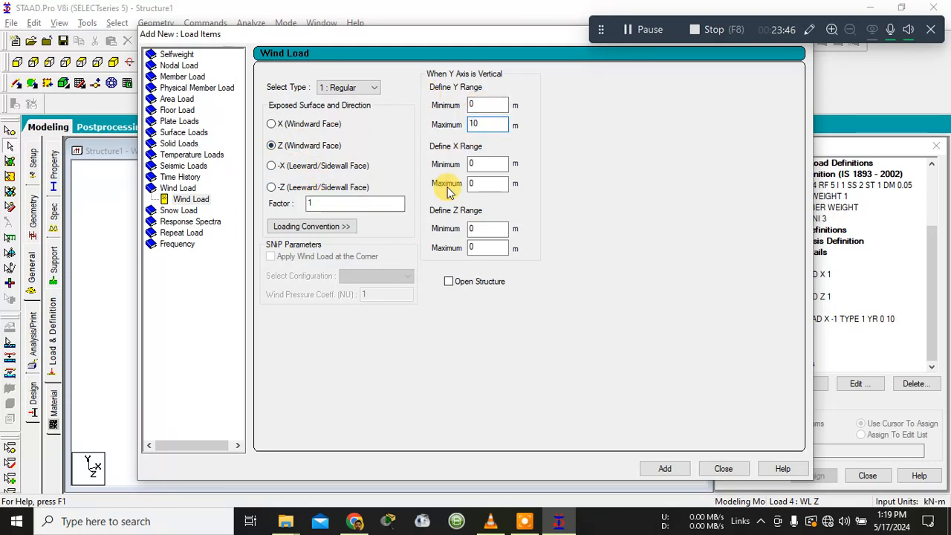
Step: Add two Z-direction wind loads to the WL Z case, factors 1 and -1, both with a Y range of 0 to 10 m
{"action": "left_click", "coordinate": [660, 474]}
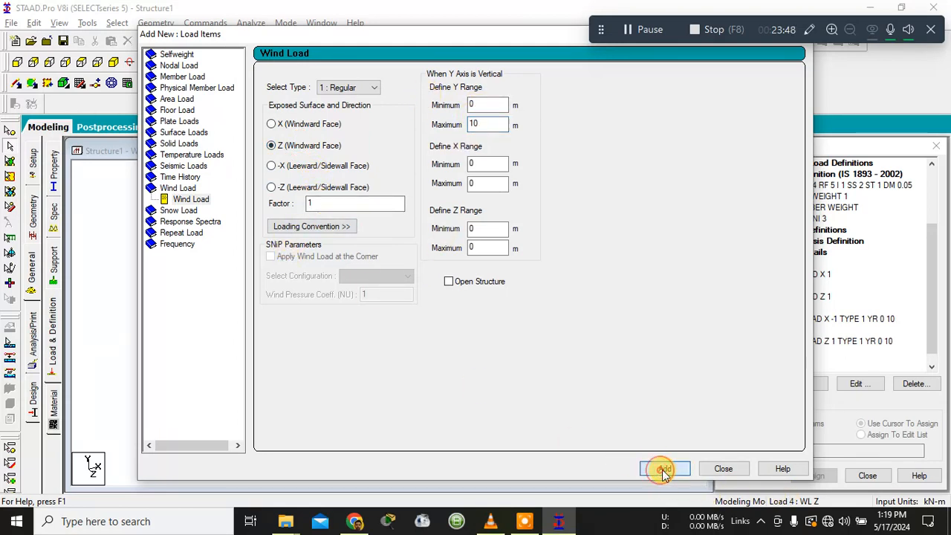
{"action": "type", "text": "-1"}
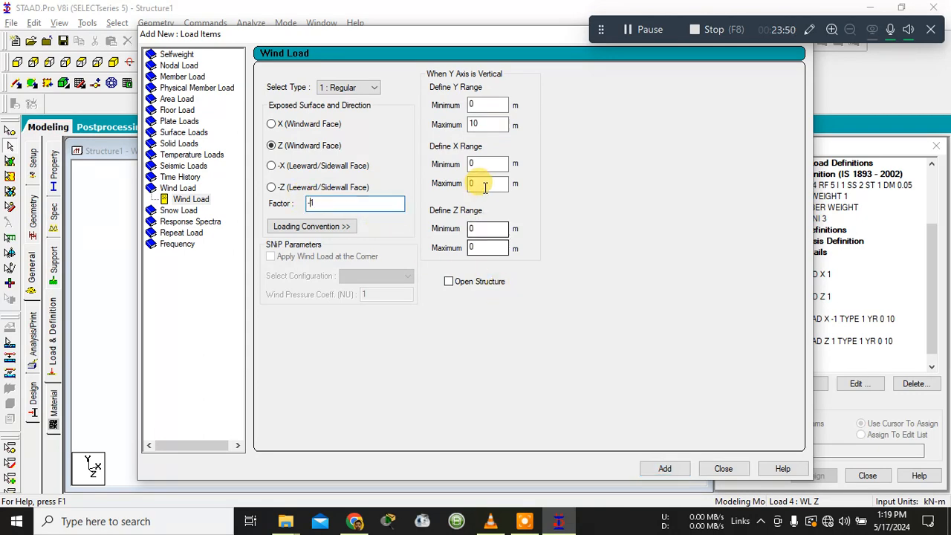
{"action": "left_click", "coordinate": [668, 470]}
{"action": "left_click", "coordinate": [721, 469]}
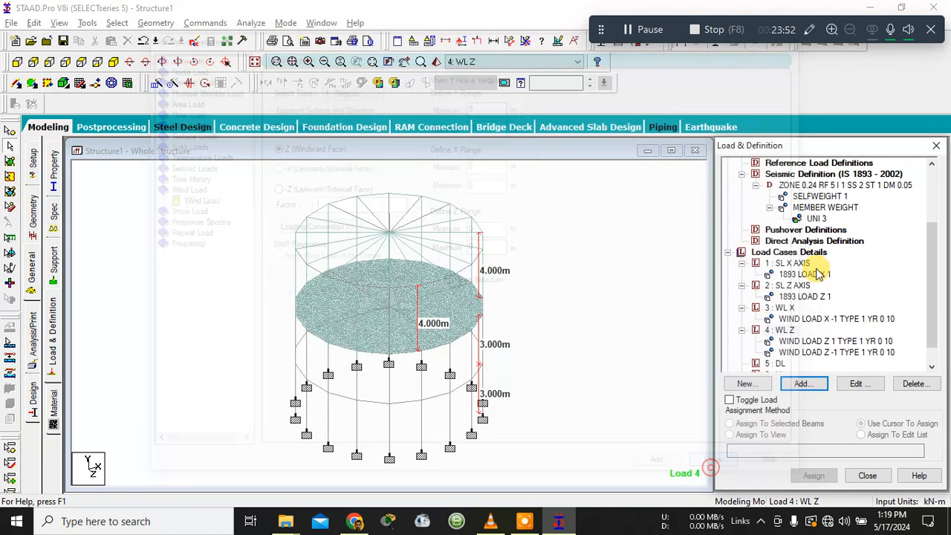
Step: Add a selfweight load in the Y direction with factor -1 to load case 5: DL
{"action": "scroll", "coordinate": [851, 297], "scroll_direction": "down", "scroll_amount": 1}
{"action": "left_click", "coordinate": [772, 341]}
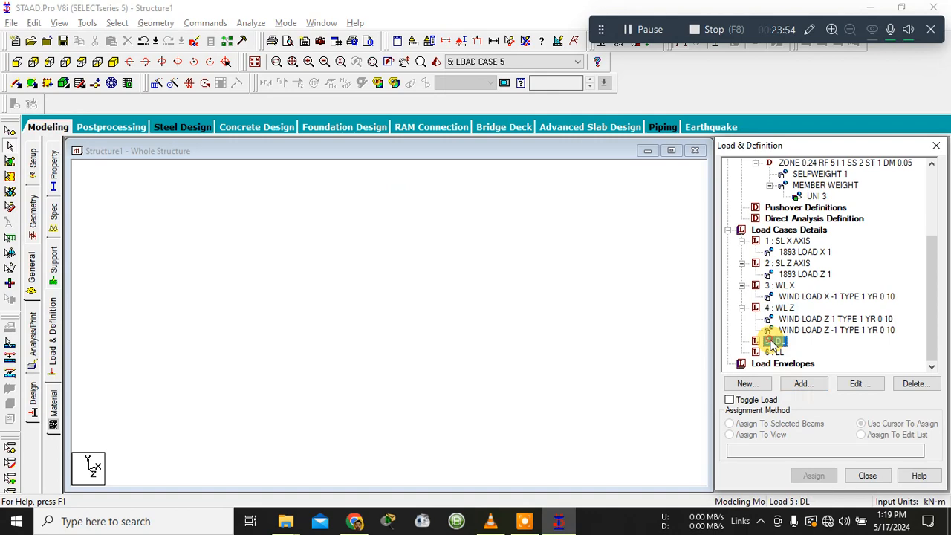
{"action": "left_click", "coordinate": [803, 382]}
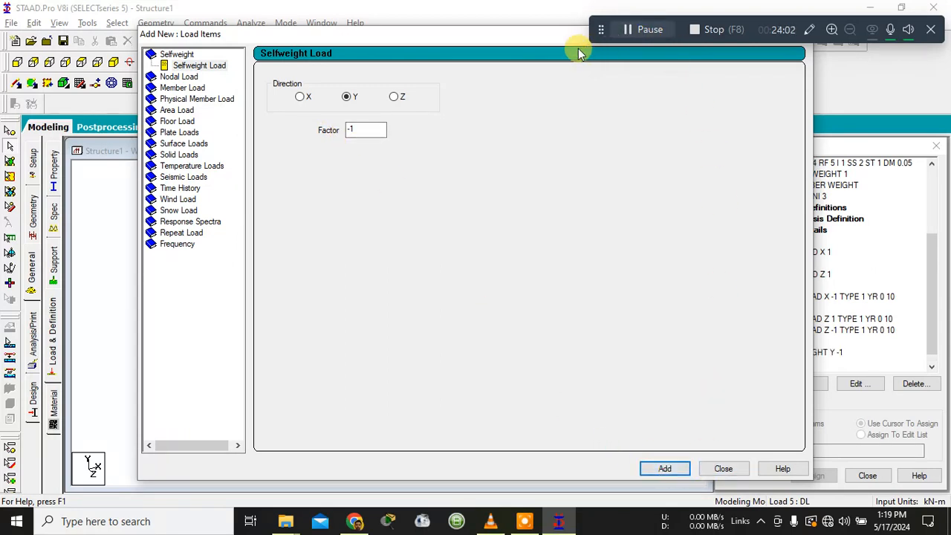
{"action": "left_click_drag", "start_coordinate": [579, 35], "coordinate": [443, 9]}
{"action": "left_click", "coordinate": [931, 366]}
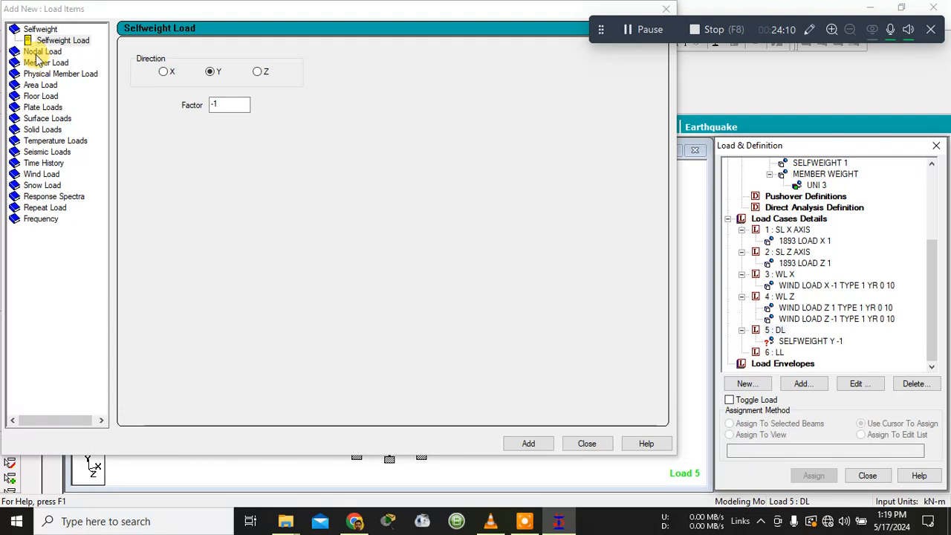
Step: Start a Y-range floor load item for the DL case and open the Windows Calculator
{"action": "left_click", "coordinate": [40, 96]}
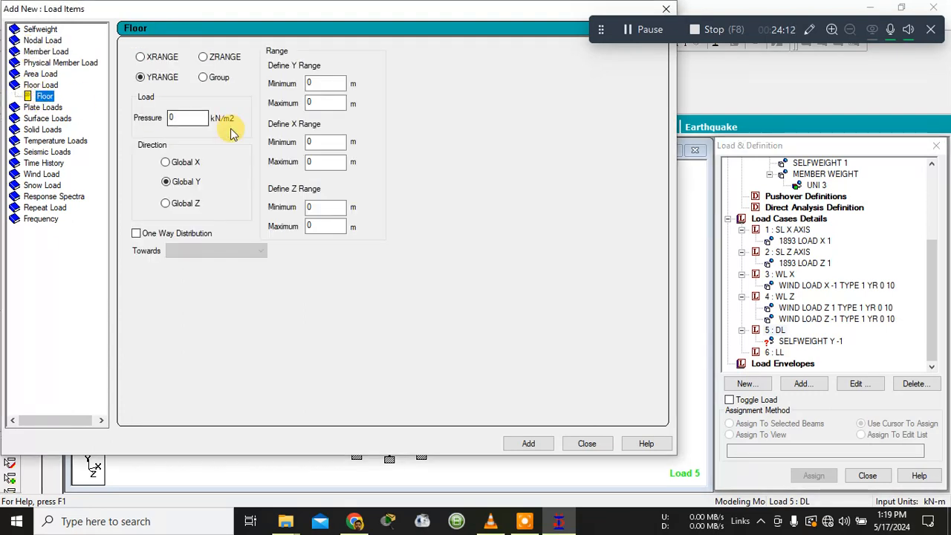
{"action": "double_click", "coordinate": [200, 118]}
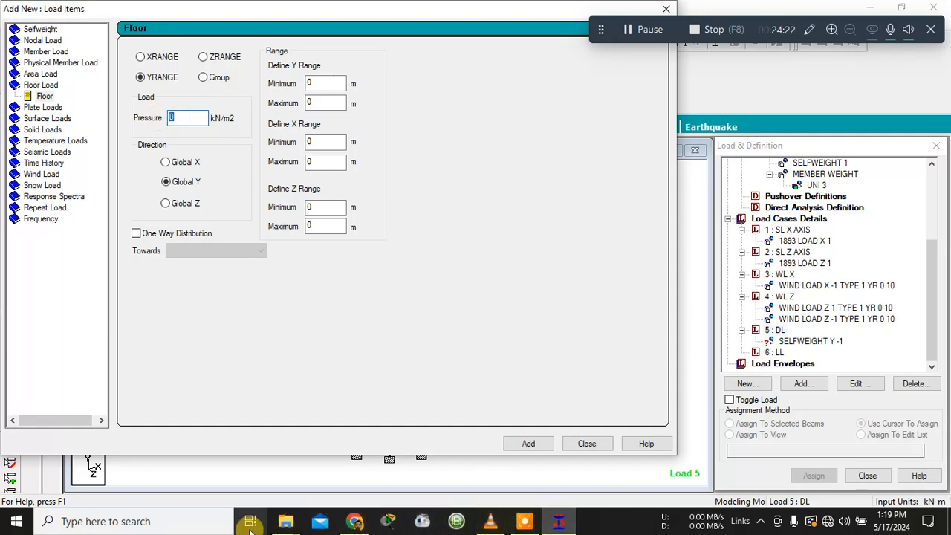
{"action": "left_click", "coordinate": [166, 524]}
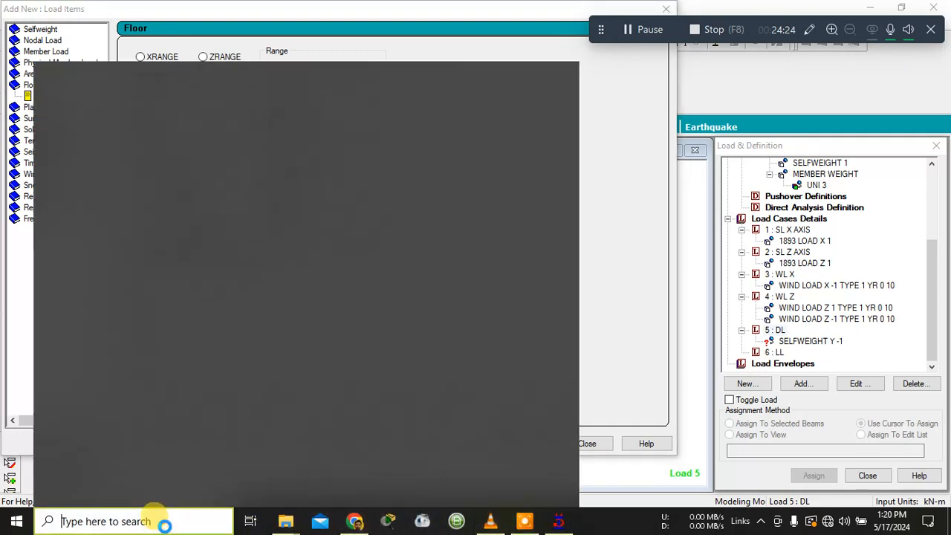
{"action": "type", "text": "CAL"}
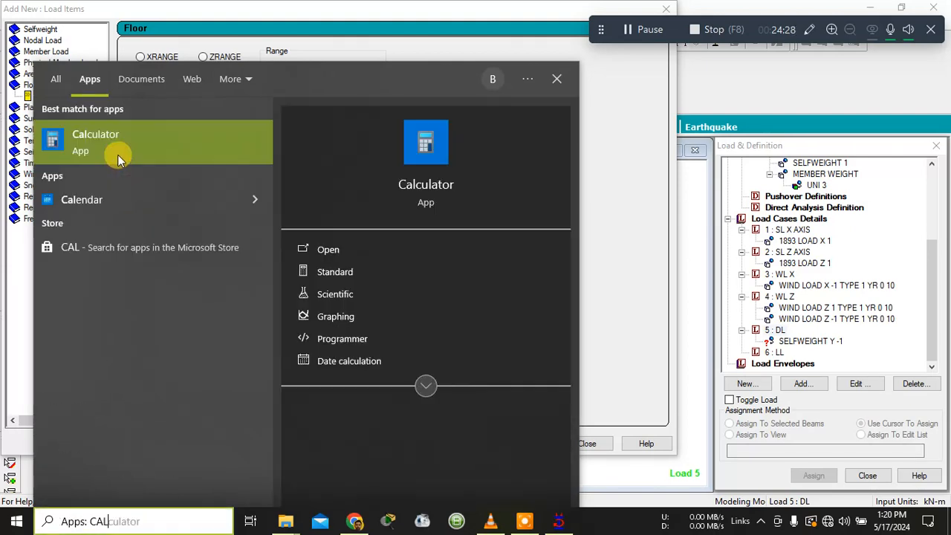
{"action": "left_click", "coordinate": [117, 153]}
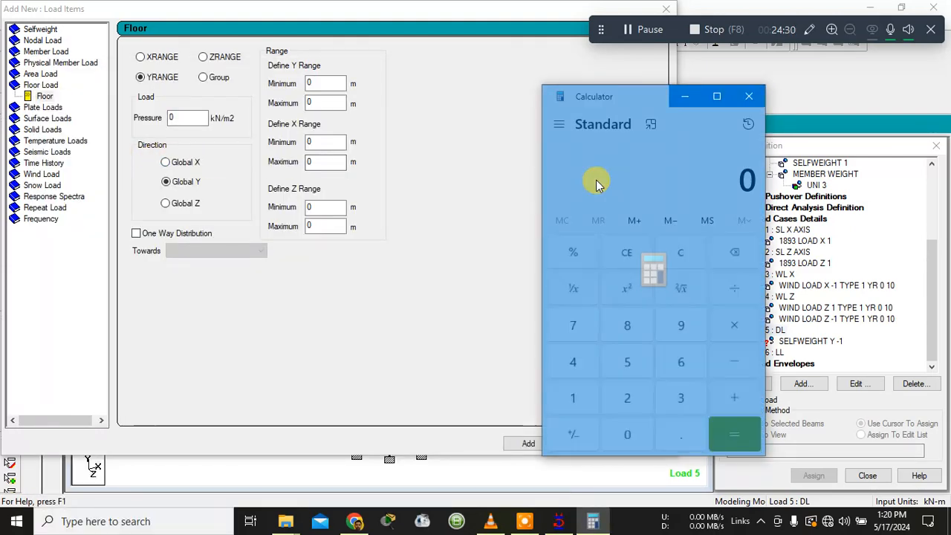
Step: Calculate 0.2 × 25, close Calculator, and set the floor load pressure to -5 kN/m2
{"action": "left_click", "coordinate": [680, 433]}
{"action": "left_click", "coordinate": [632, 399]}
{"action": "left_click", "coordinate": [734, 325]}
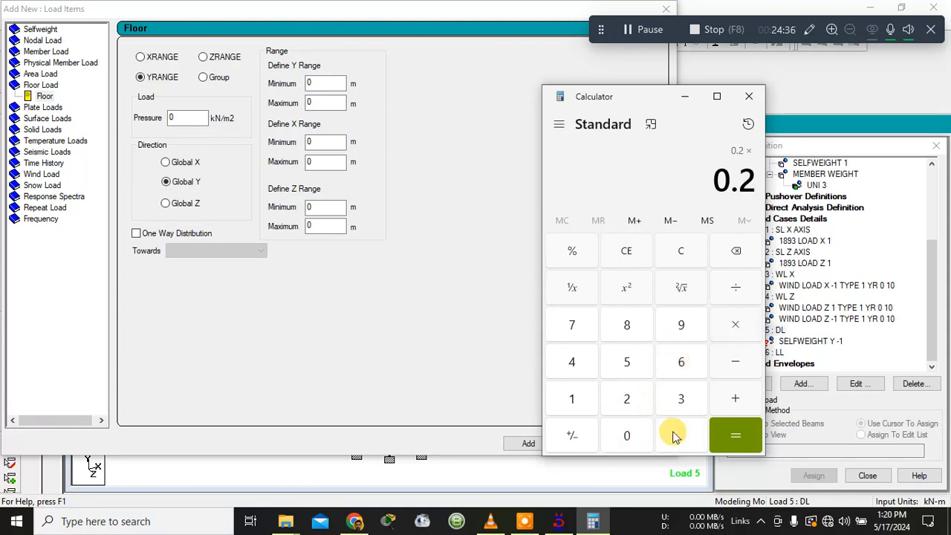
{"action": "left_click", "coordinate": [628, 405]}
{"action": "left_click", "coordinate": [627, 365]}
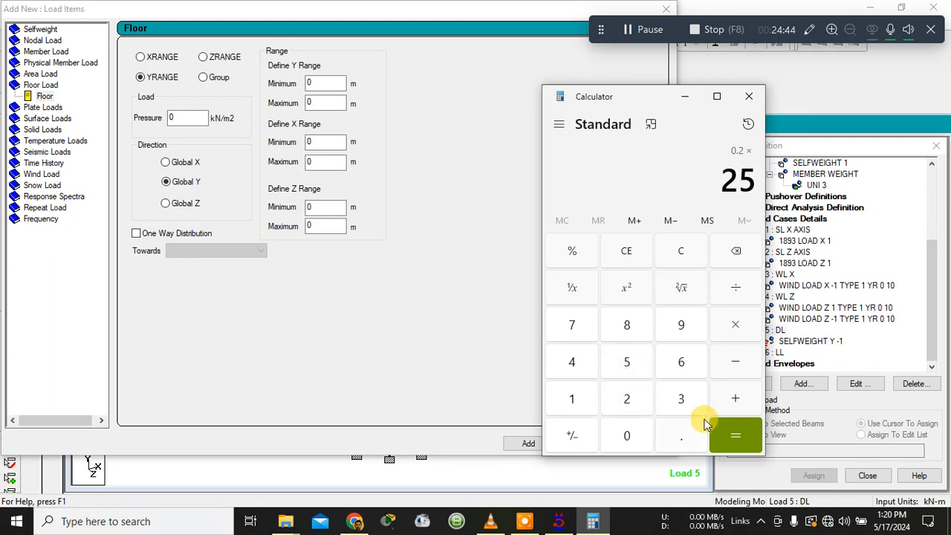
{"action": "left_click", "coordinate": [728, 437]}
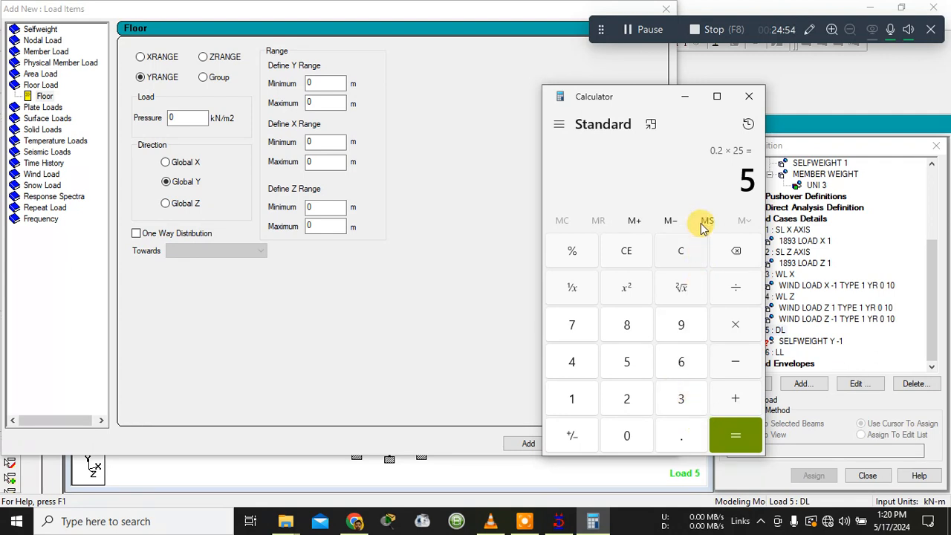
{"action": "left_click", "coordinate": [743, 99]}
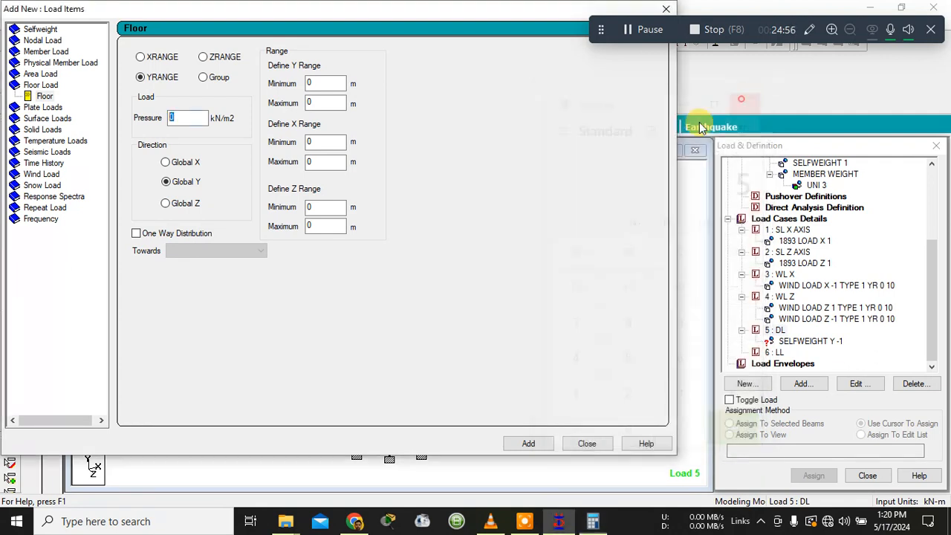
{"action": "double_click", "coordinate": [192, 116]}
{"action": "type", "text": "-5"}
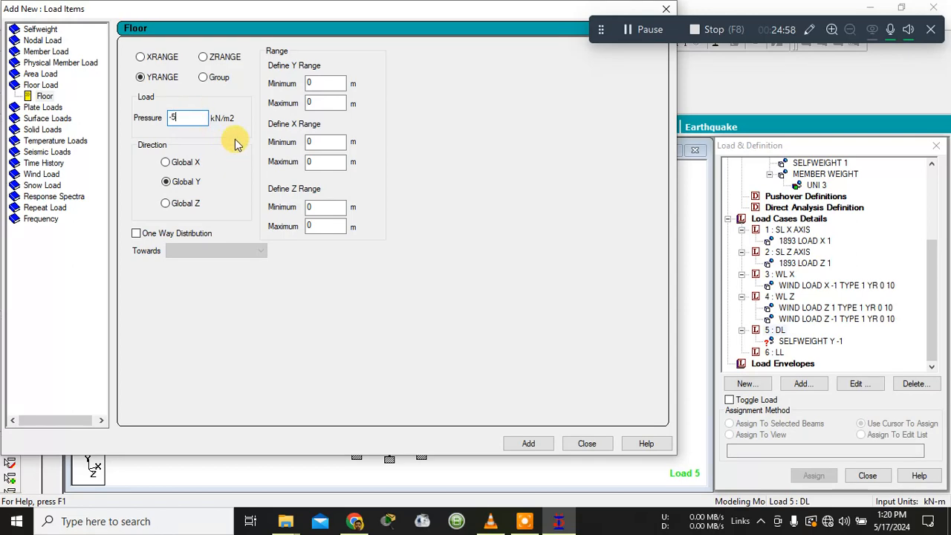
{"action": "double_click", "coordinate": [318, 82]}
{"action": "type", "text": "4"}
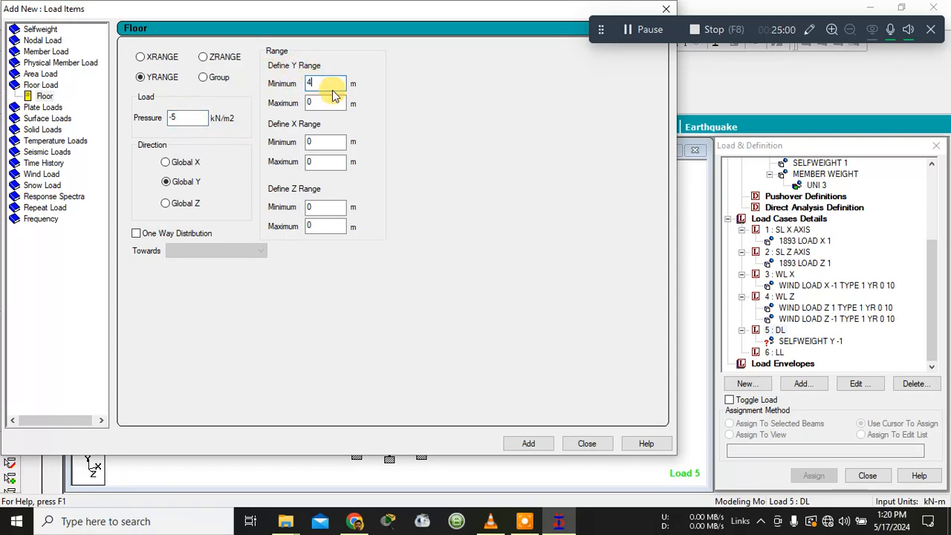
{"action": "double_click", "coordinate": [327, 103]}
{"action": "type", "text": "4"}
Step: Set the floor load's minimum and maximum Y range to 6 m and add it to the DL case
{"action": "left_click_drag", "start_coordinate": [387, 10], "coordinate": [500, 8]}
{"action": "double_click", "coordinate": [427, 82]}
{"action": "type", "text": "6"}
{"action": "double_click", "coordinate": [437, 104]}
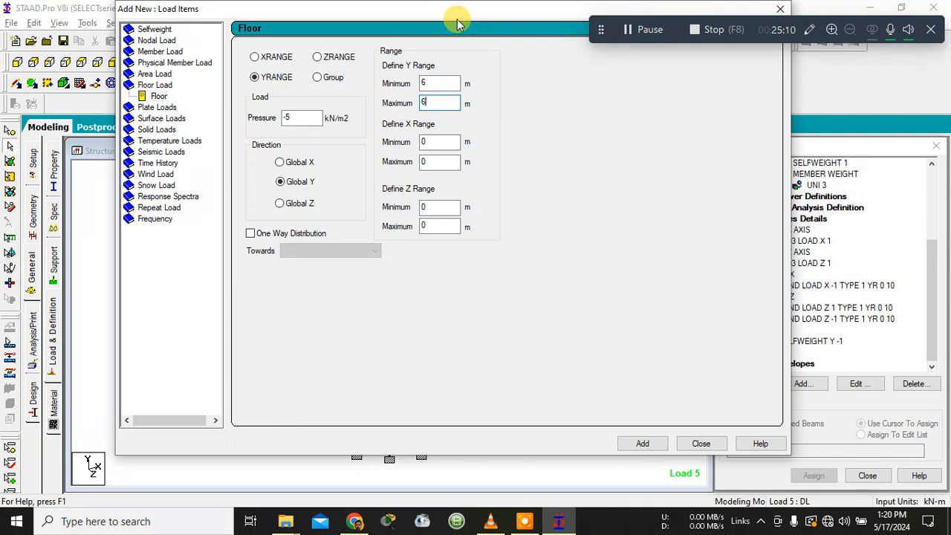
{"action": "type", "text": "6"}
{"action": "left_click_drag", "start_coordinate": [477, 7], "coordinate": [414, 26]}
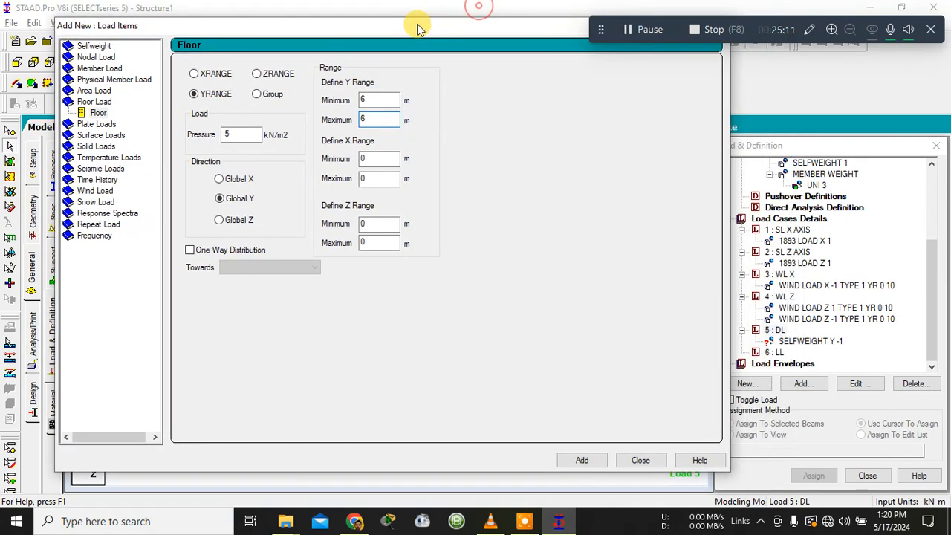
{"action": "left_click", "coordinate": [578, 461]}
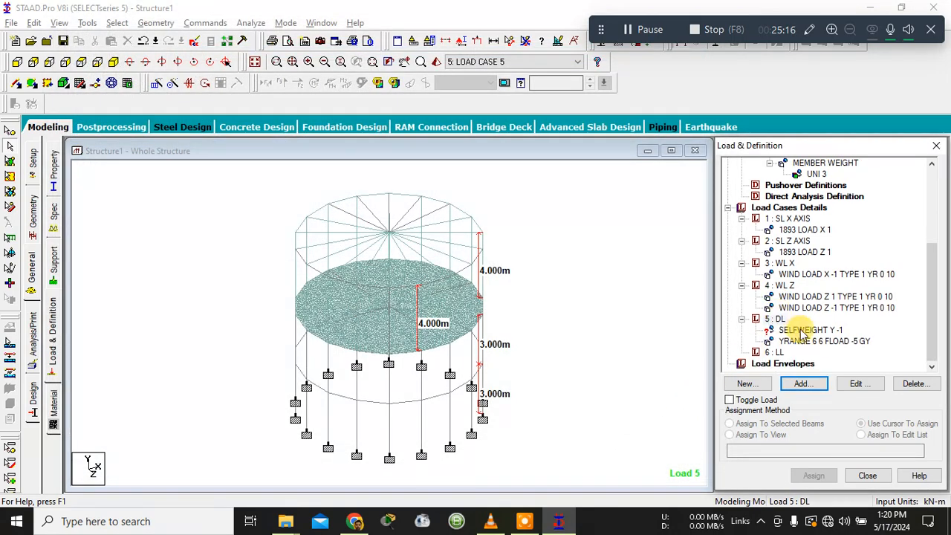
Step: Assign the SELFWEIGHT Y -1 load of the DL case to the whole view
{"action": "left_click", "coordinate": [811, 330]}
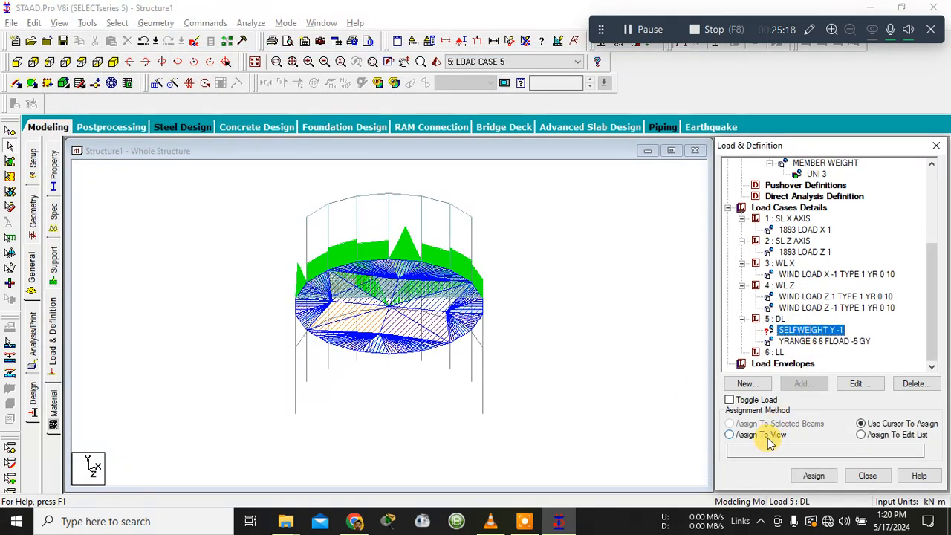
{"action": "left_click", "coordinate": [769, 441]}
{"action": "left_click", "coordinate": [814, 476]}
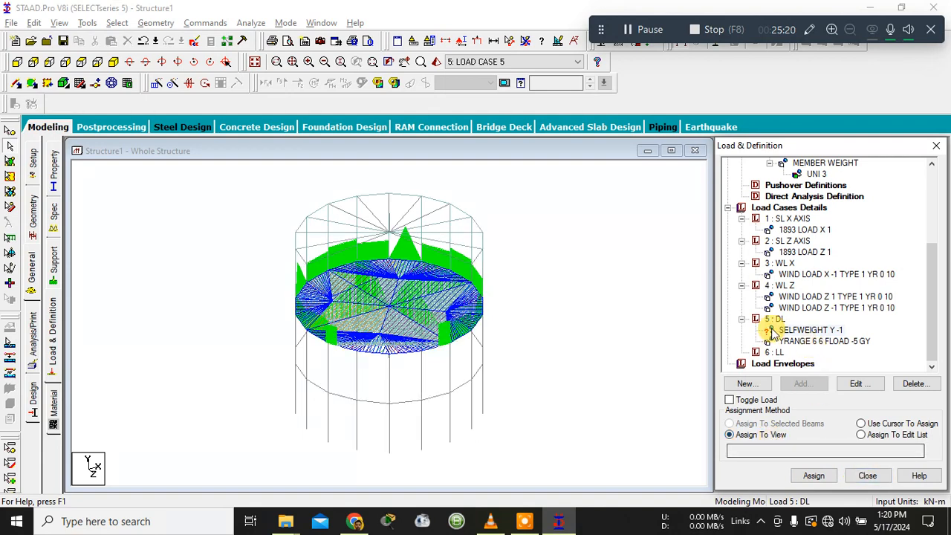
{"action": "left_click", "coordinate": [788, 332]}
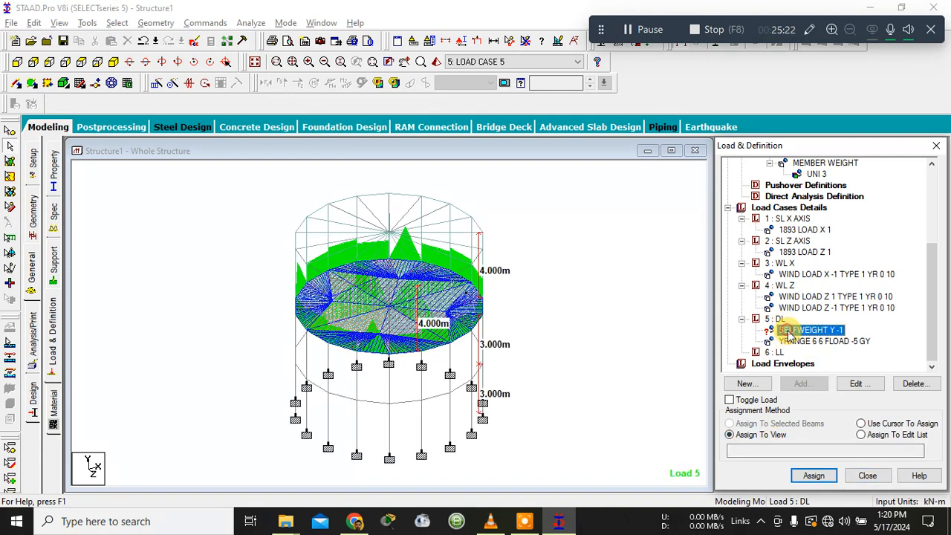
{"action": "left_click", "coordinate": [813, 476]}
{"action": "left_click", "coordinate": [844, 353]}
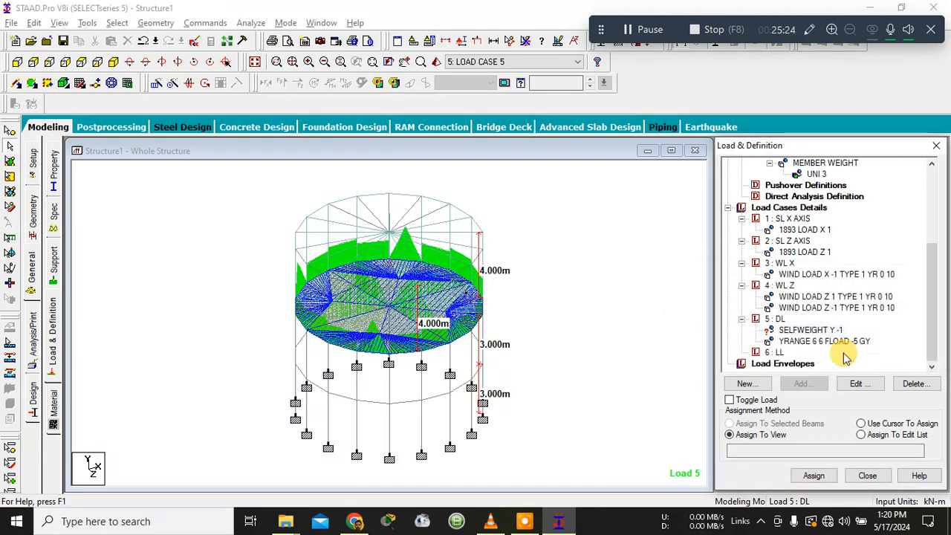
{"action": "left_click", "coordinate": [813, 475]}
{"action": "left_click", "coordinate": [845, 352]}
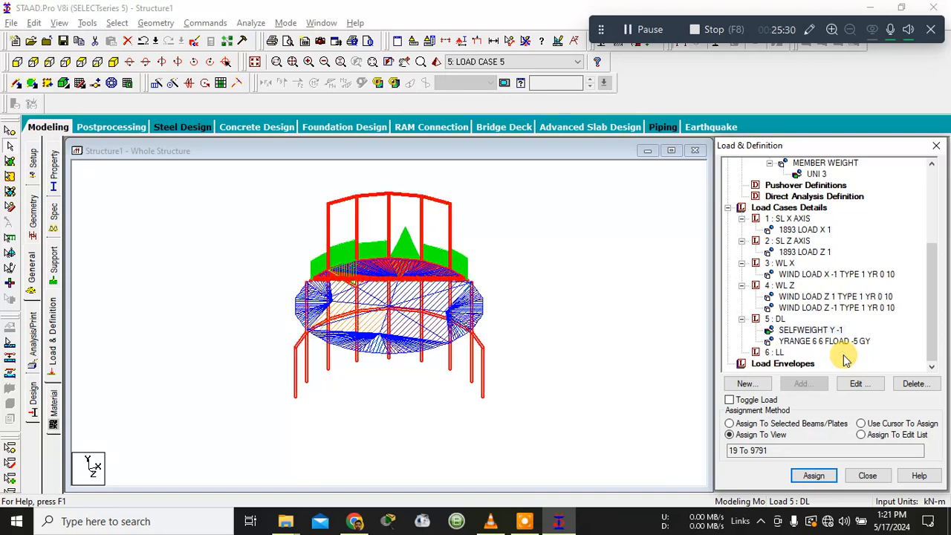
{"action": "left_click", "coordinate": [623, 338]}
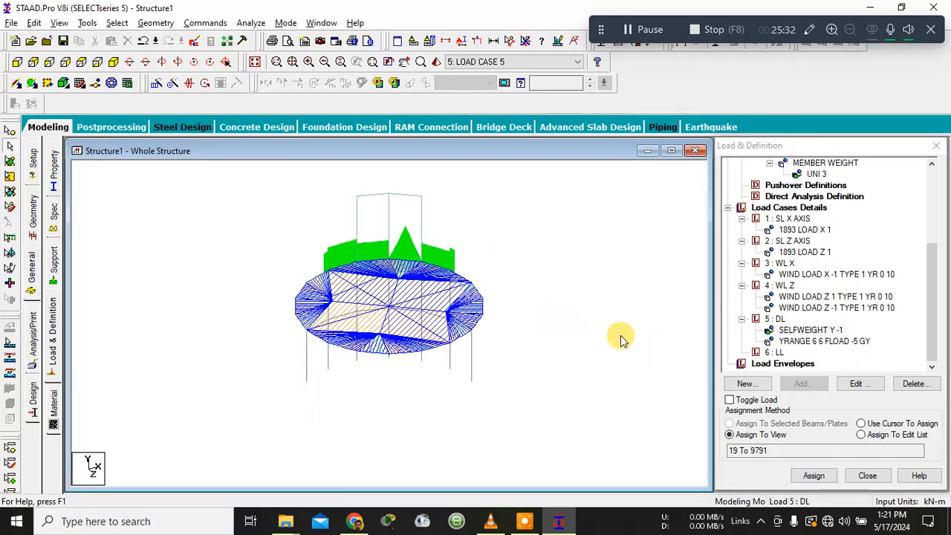
Step: Start a Pressure on Full Plate load item for the DL case and clear its W1 value
{"action": "left_click", "coordinate": [784, 341]}
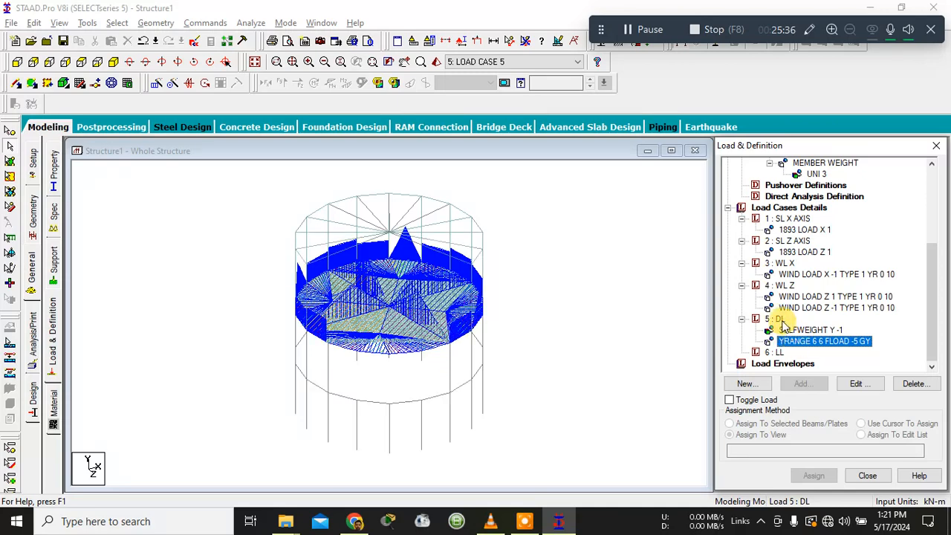
{"action": "left_click", "coordinate": [775, 319]}
{"action": "left_click", "coordinate": [801, 384]}
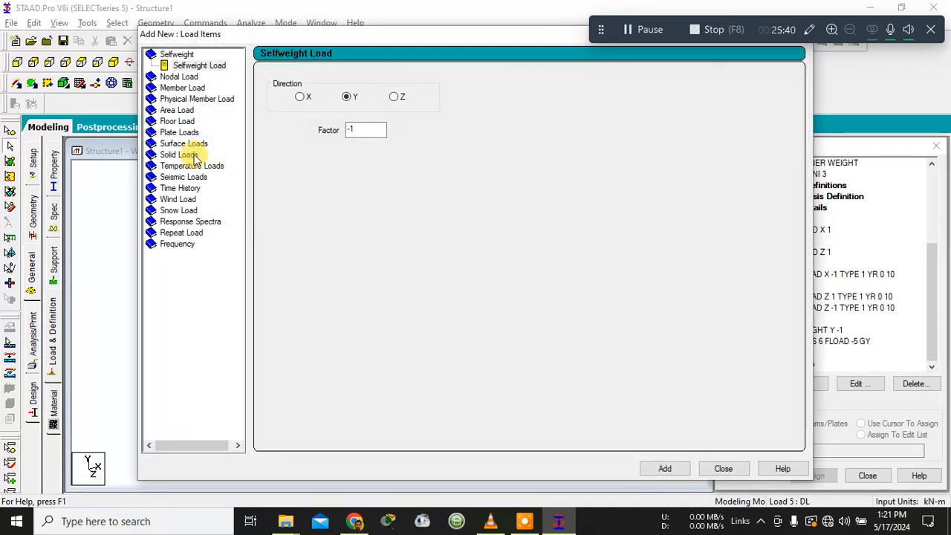
{"action": "left_click", "coordinate": [173, 133]}
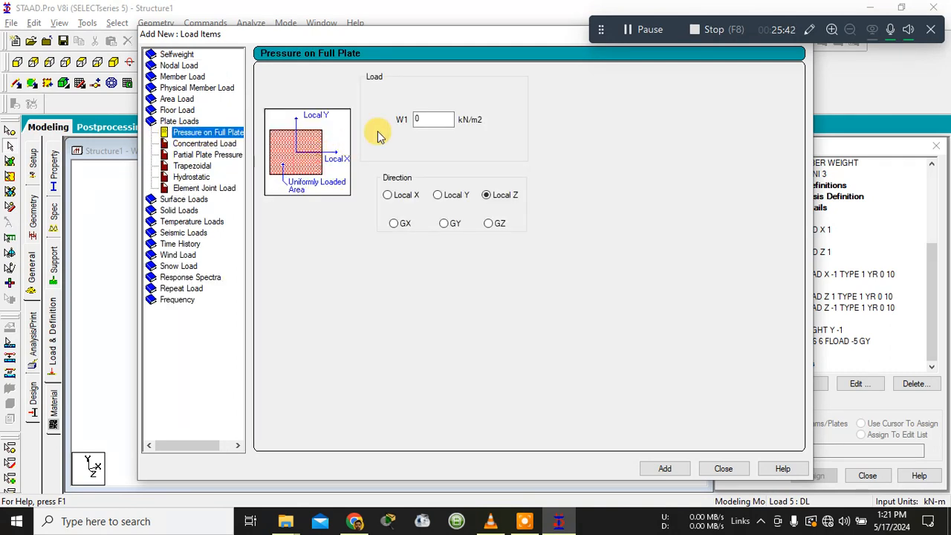
{"action": "left_click_drag", "start_coordinate": [432, 117], "coordinate": [288, 102]}
{"action": "key", "text": "BackSpace"}
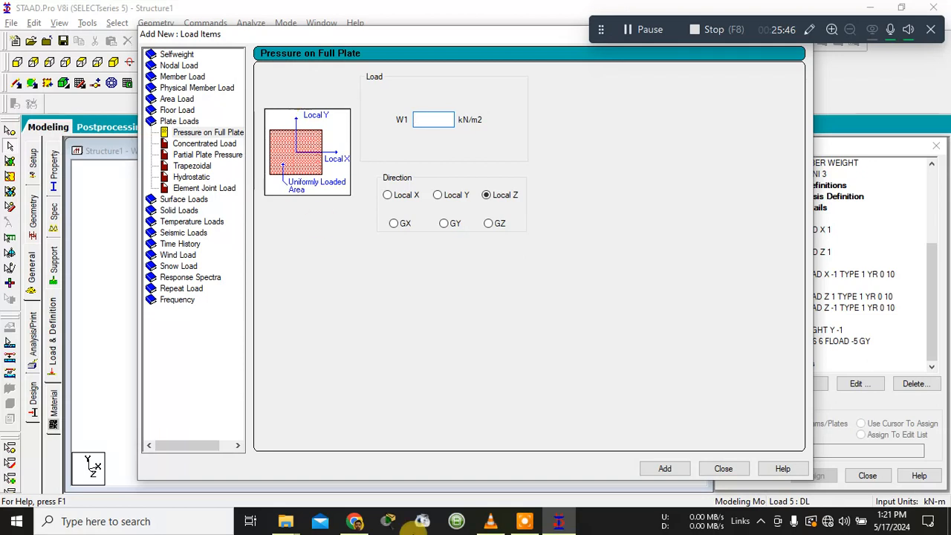
Step: Open Calculator and set it to Scientific mode
{"action": "left_click", "coordinate": [189, 523]}
{"action": "type", "text": "CAL"}
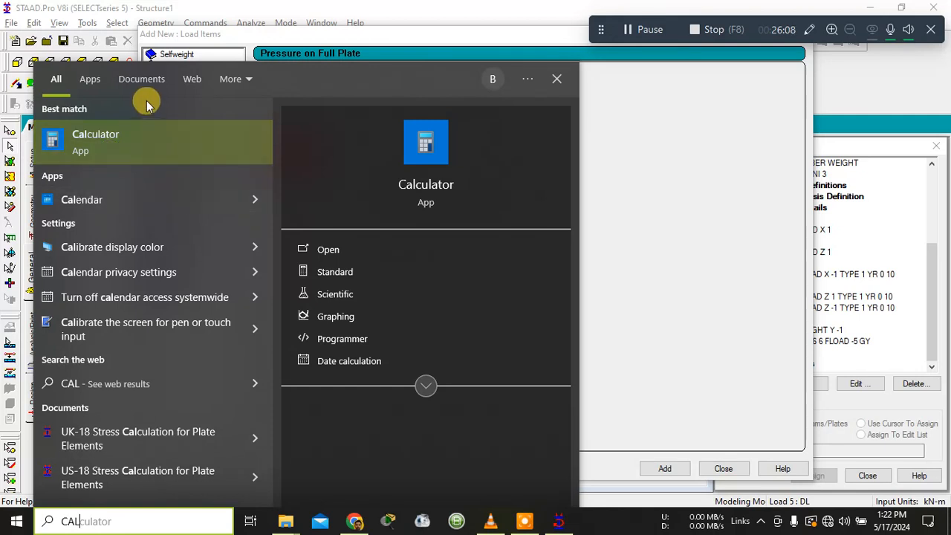
{"action": "left_click", "coordinate": [119, 141]}
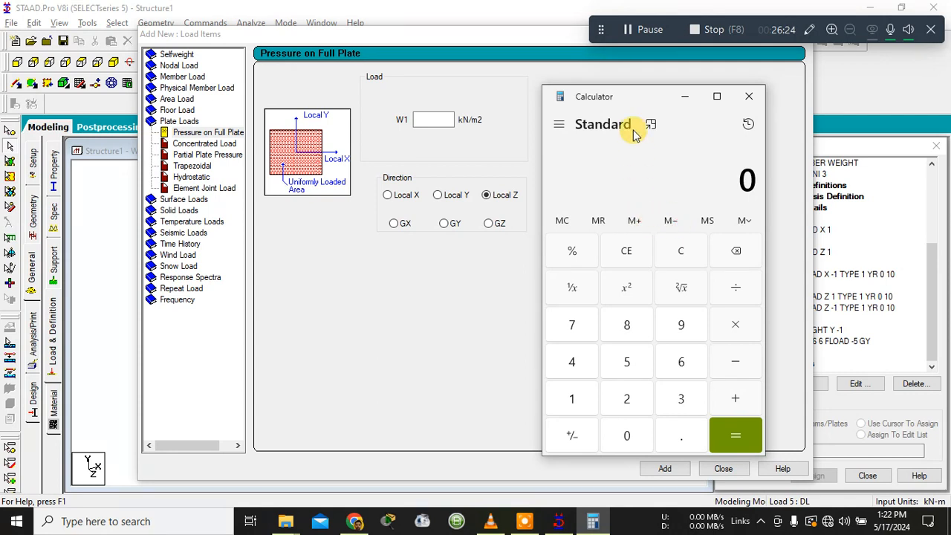
{"action": "left_click", "coordinate": [561, 126]}
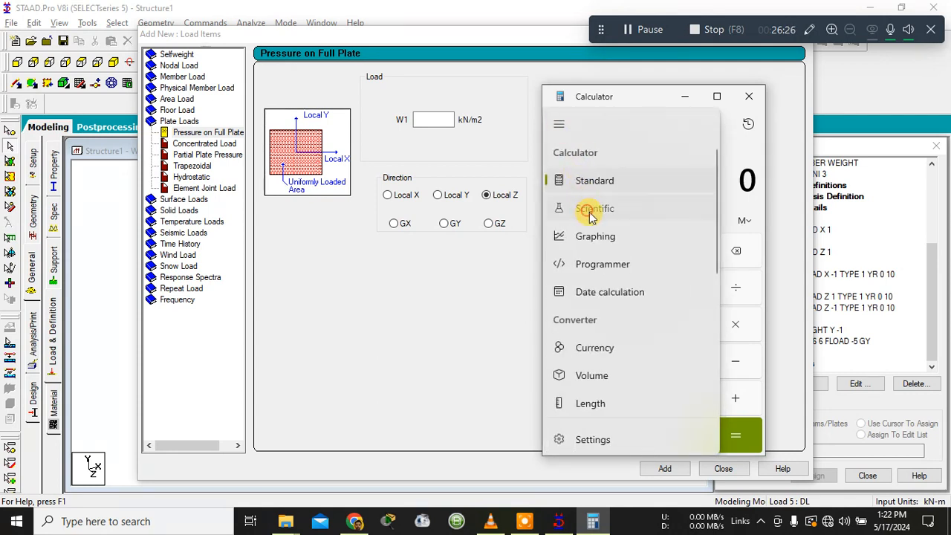
{"action": "left_click", "coordinate": [586, 208]}
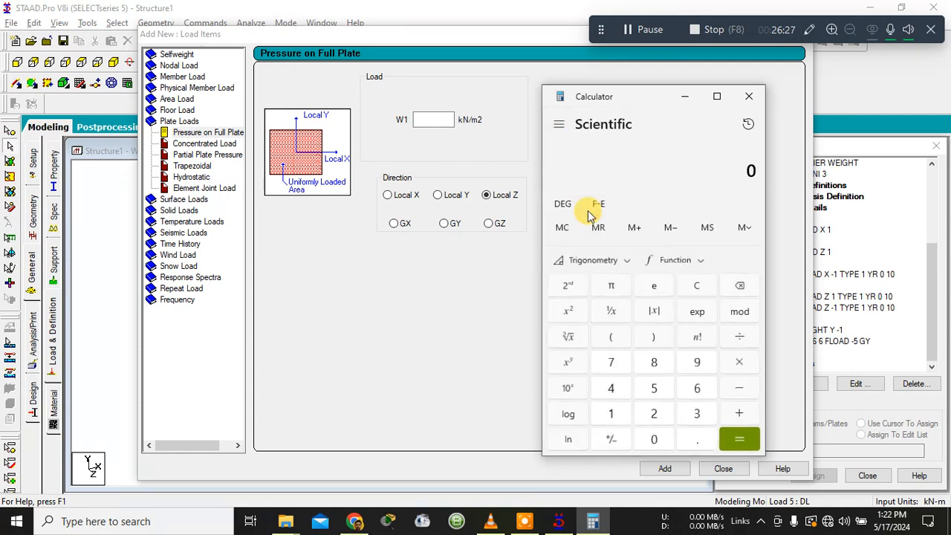
Step: Calculate the tank's circular area as π × 10² ÷ 4
{"action": "left_click", "coordinate": [610, 284]}
{"action": "left_click", "coordinate": [737, 364]}
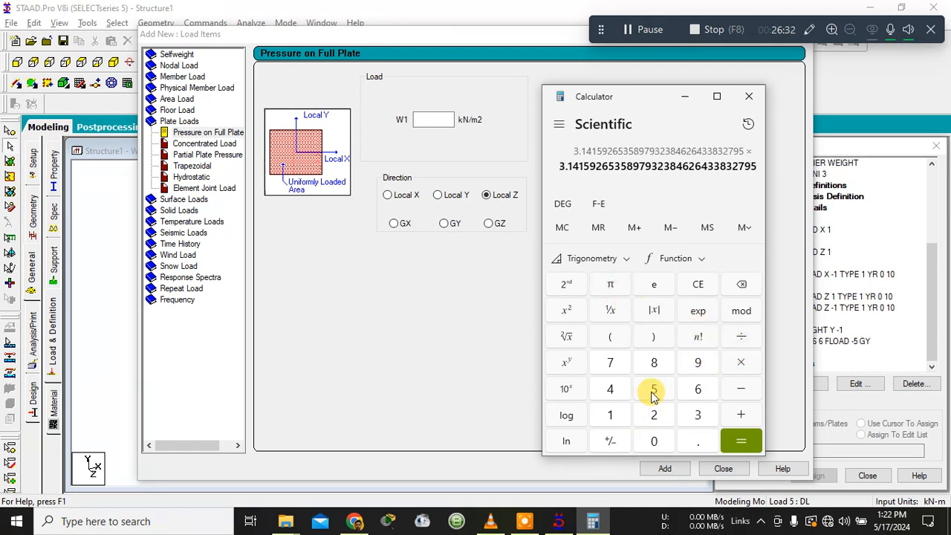
{"action": "left_click", "coordinate": [614, 416]}
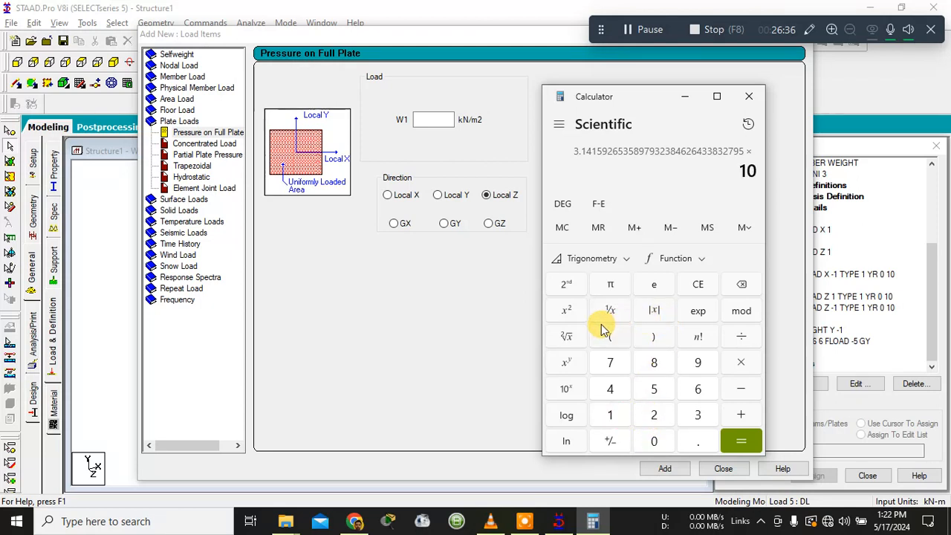
{"action": "left_click", "coordinate": [568, 312]}
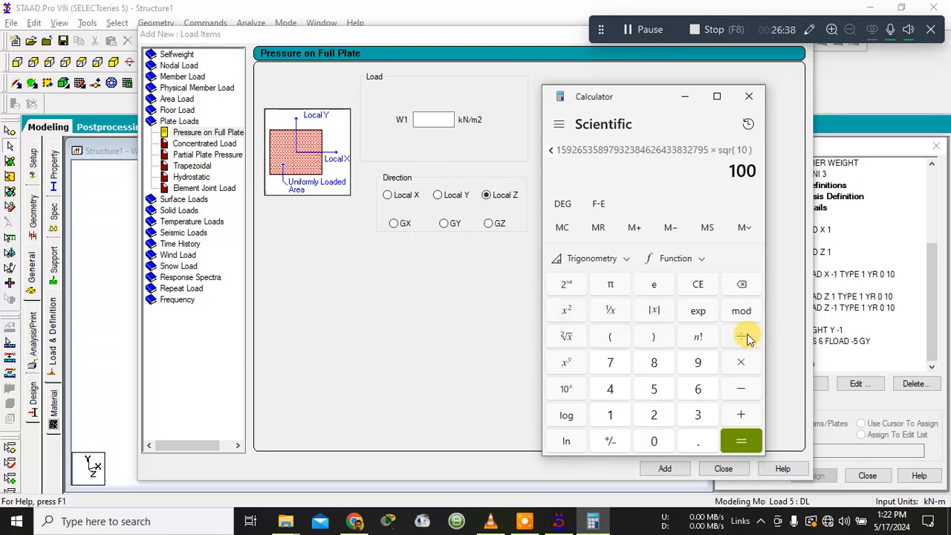
{"action": "left_click", "coordinate": [743, 441]}
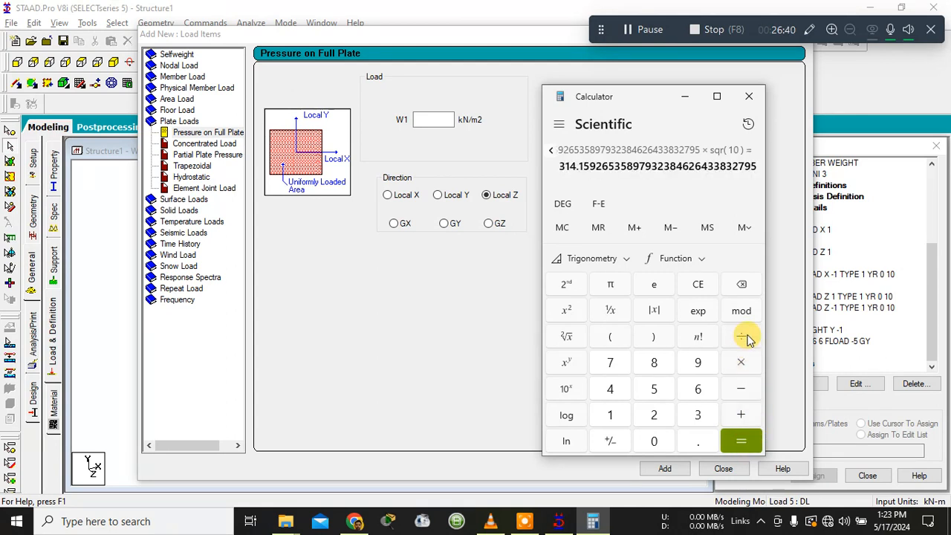
{"action": "left_click", "coordinate": [745, 337]}
{"action": "left_click", "coordinate": [610, 388]}
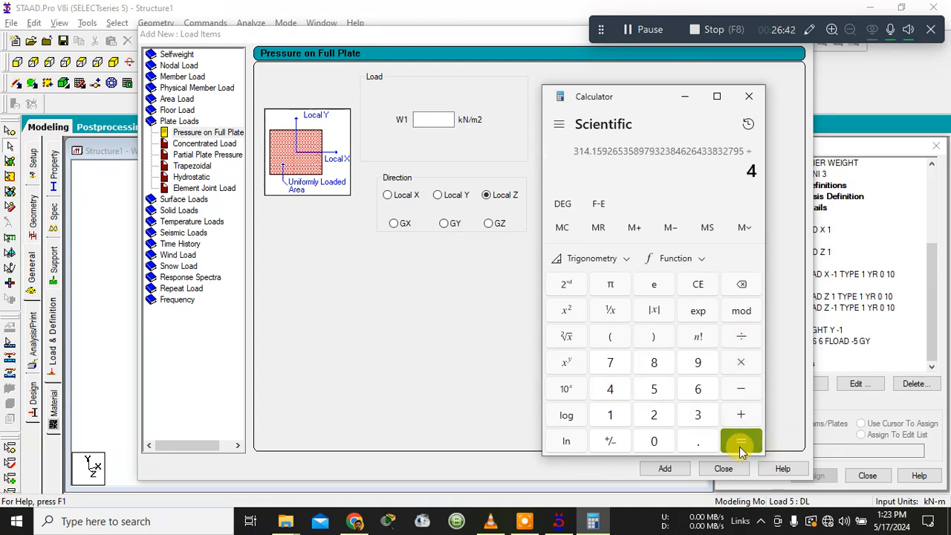
{"action": "left_click", "coordinate": [741, 441]}
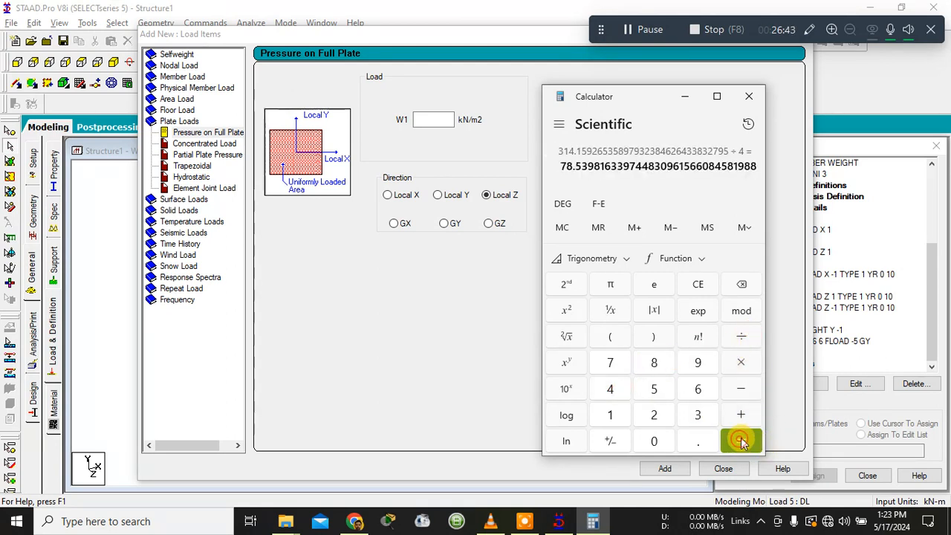
Step: Multiply the calculated circular area by 4
{"action": "left_click", "coordinate": [740, 361]}
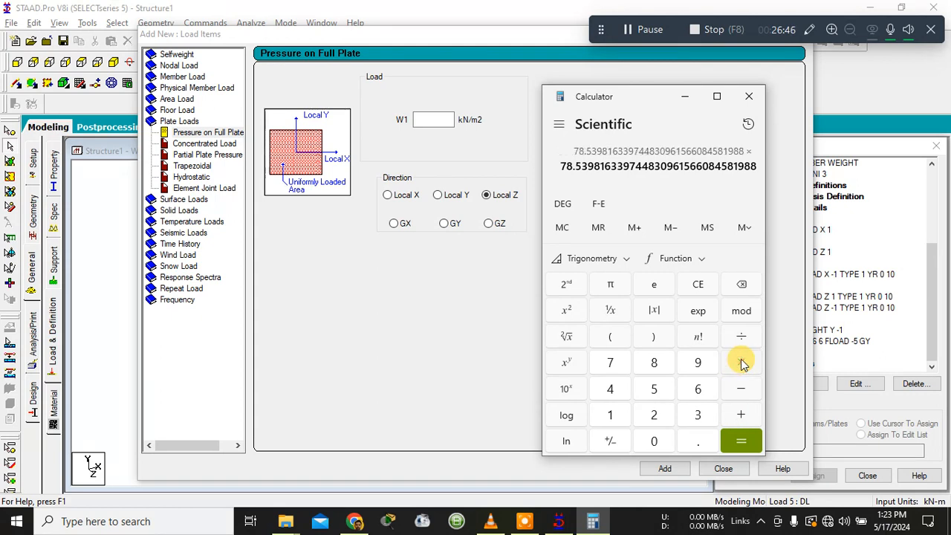
{"action": "left_click", "coordinate": [610, 414]}
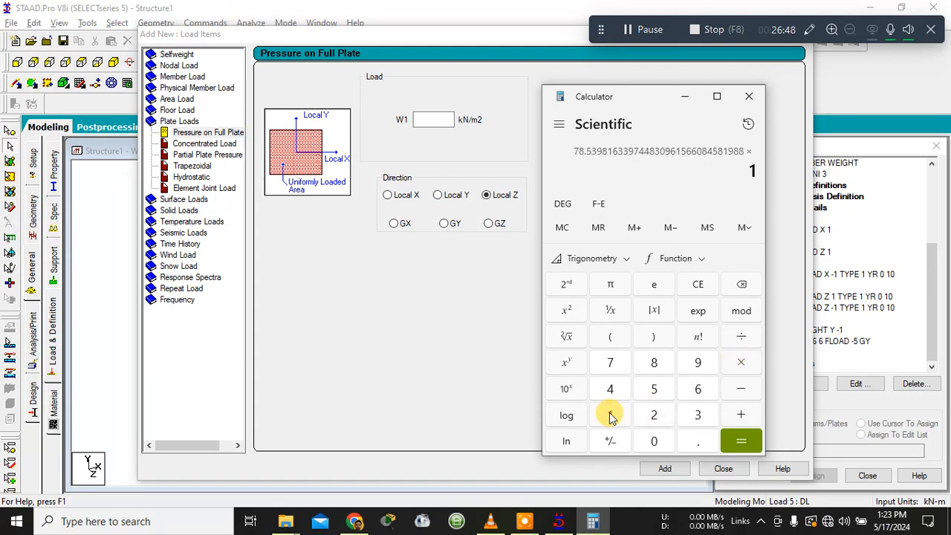
{"action": "left_click", "coordinate": [742, 284]}
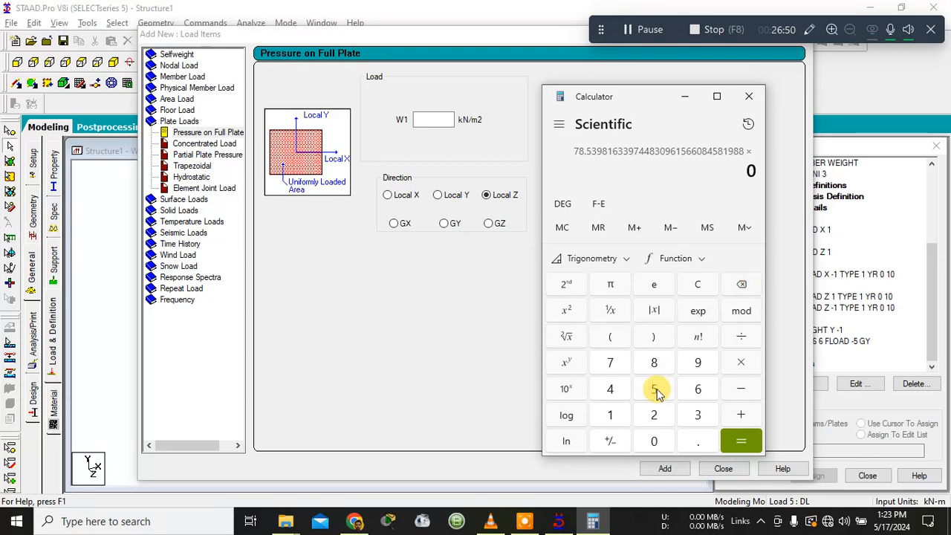
{"action": "left_click", "coordinate": [613, 389]}
{"action": "left_click", "coordinate": [749, 443]}
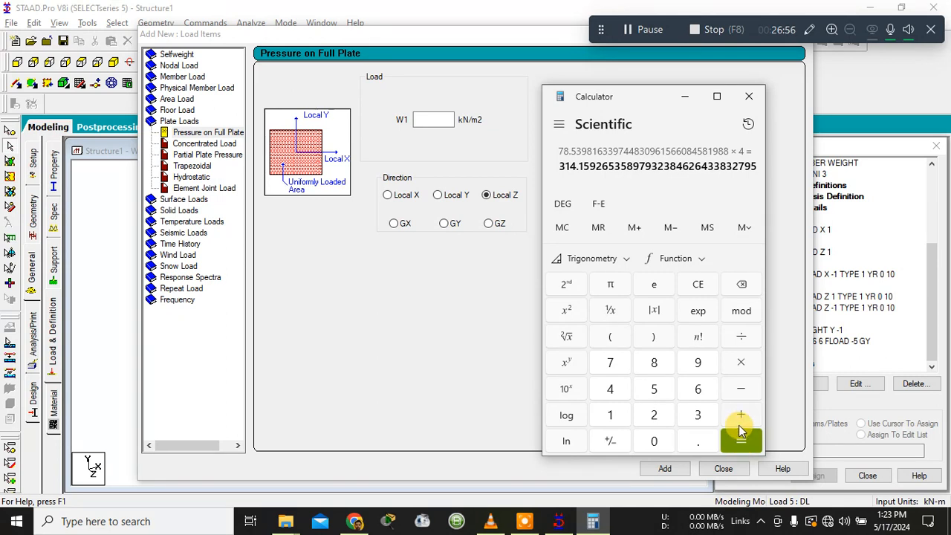
Step: Multiply the resulting volume by 9810 and divide the product by 1000
{"action": "left_click", "coordinate": [740, 363]}
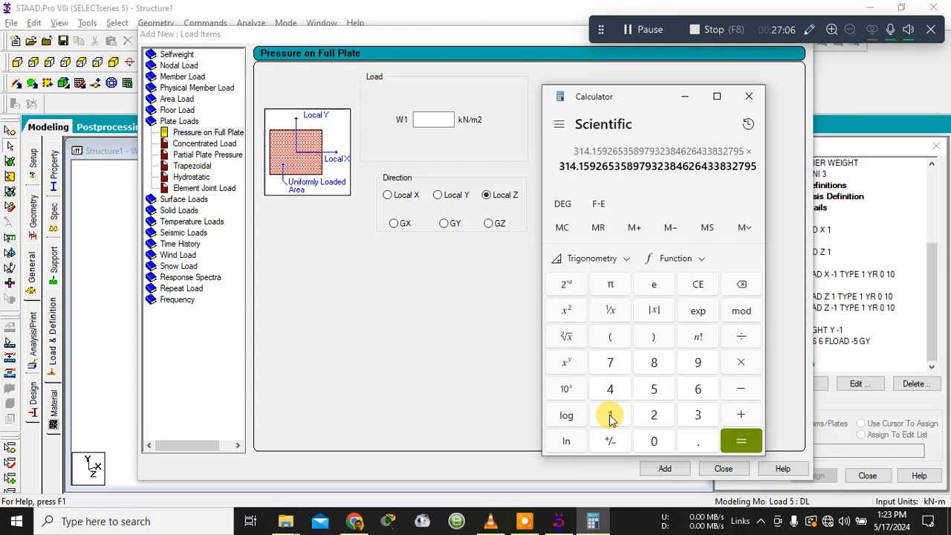
{"action": "left_click", "coordinate": [697, 363]}
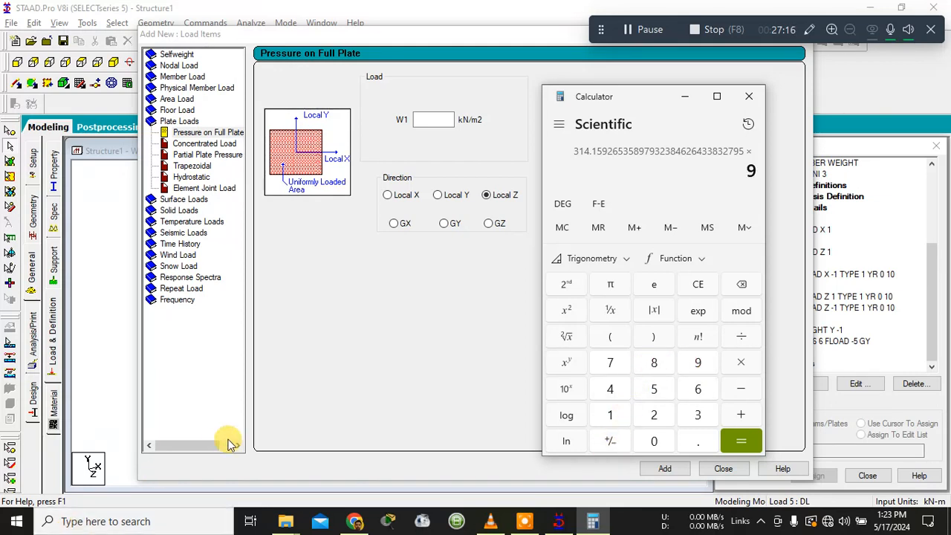
{"action": "left_click", "coordinate": [653, 362]}
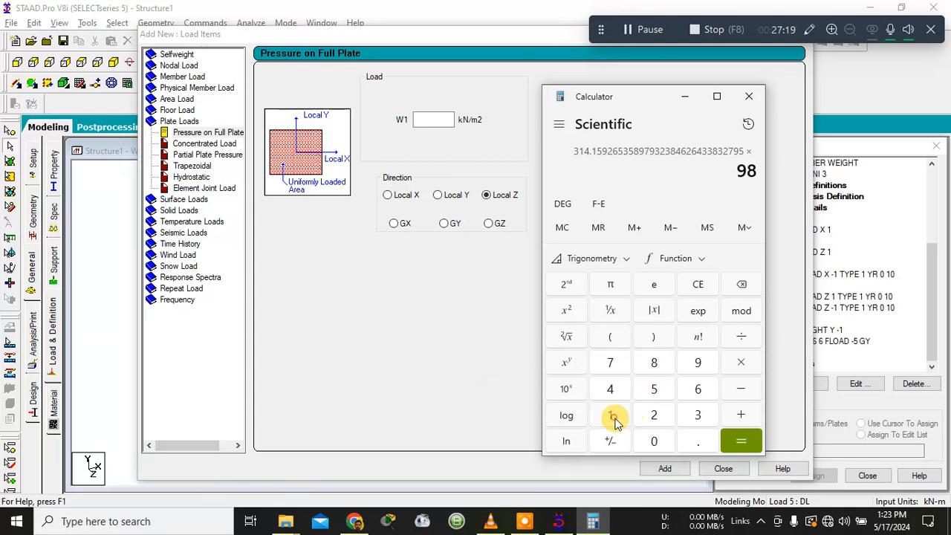
{"action": "left_click", "coordinate": [611, 416]}
{"action": "left_click", "coordinate": [654, 440]}
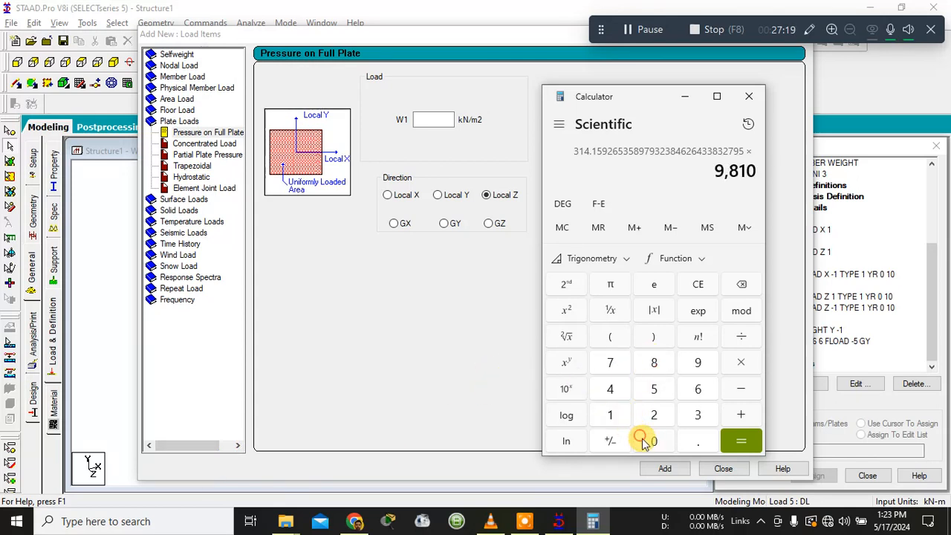
{"action": "left_click", "coordinate": [743, 441]}
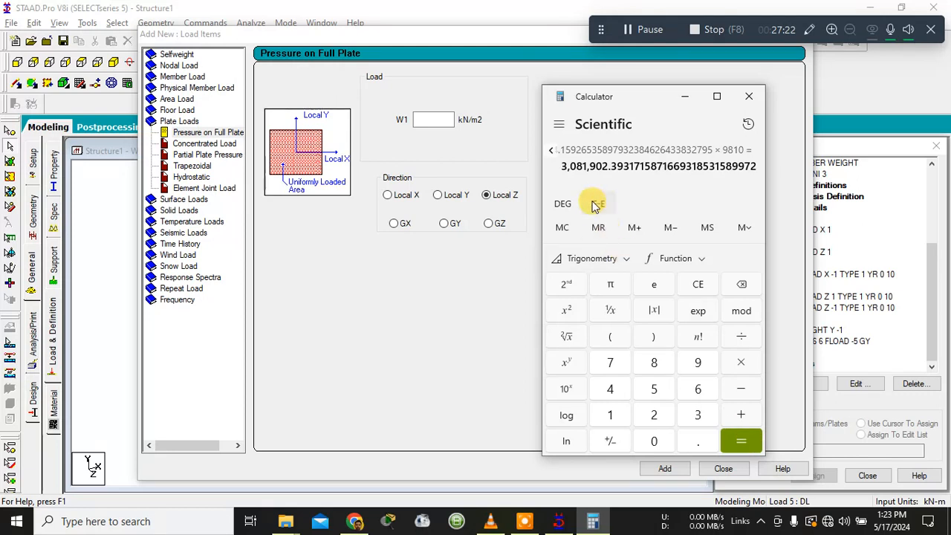
{"action": "left_click", "coordinate": [741, 336]}
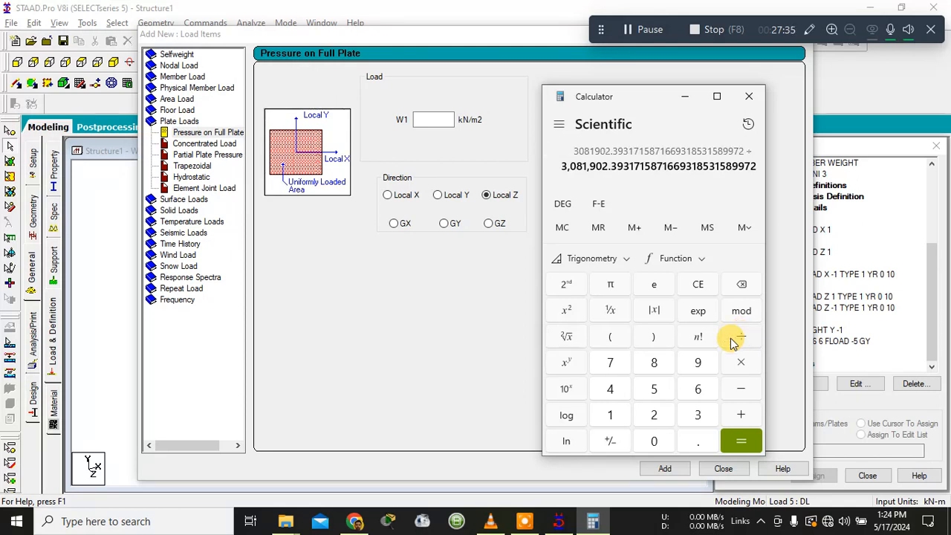
{"action": "left_click", "coordinate": [610, 416]}
{"action": "triple_click", "coordinate": [655, 440]}
{"action": "left_click", "coordinate": [747, 441]}
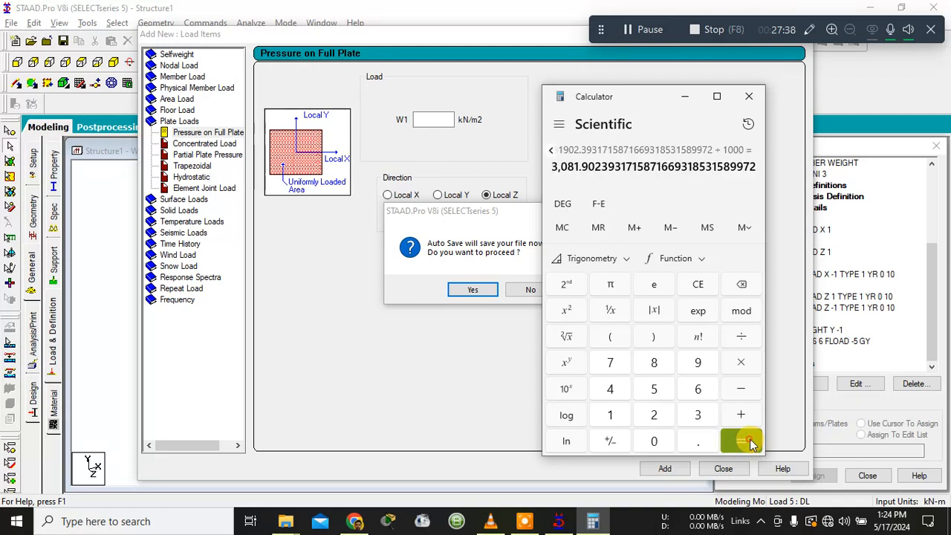
Step: Decline the STAAD.Pro auto save, then return to Calculator and highlight the result of the division by 1000
{"action": "left_click", "coordinate": [502, 210]}
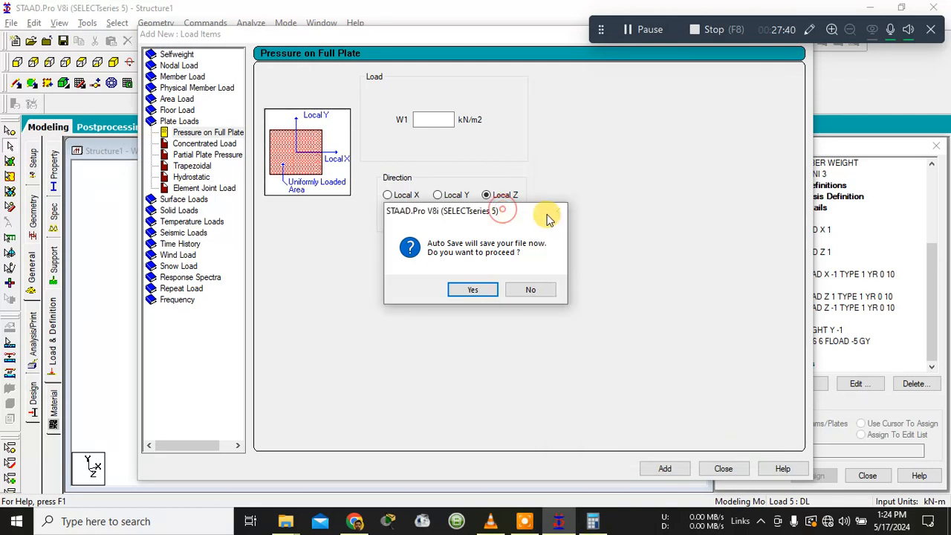
{"action": "left_click", "coordinate": [522, 290]}
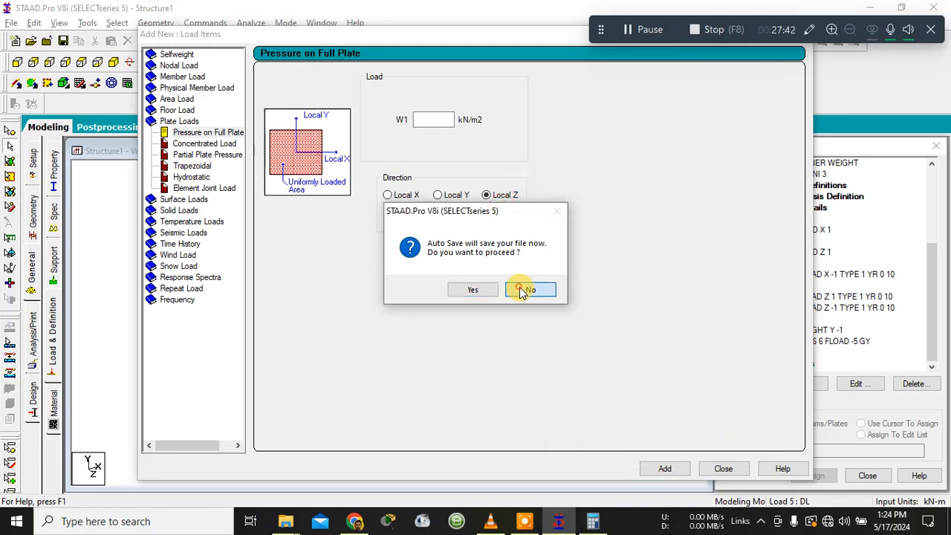
{"action": "left_click", "coordinate": [592, 520]}
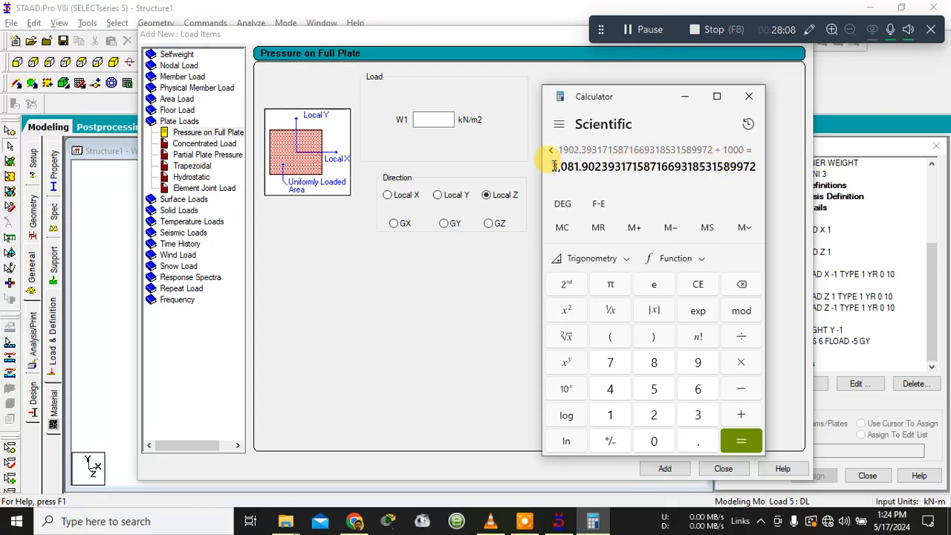
{"action": "left_click_drag", "start_coordinate": [553, 167], "coordinate": [757, 171]}
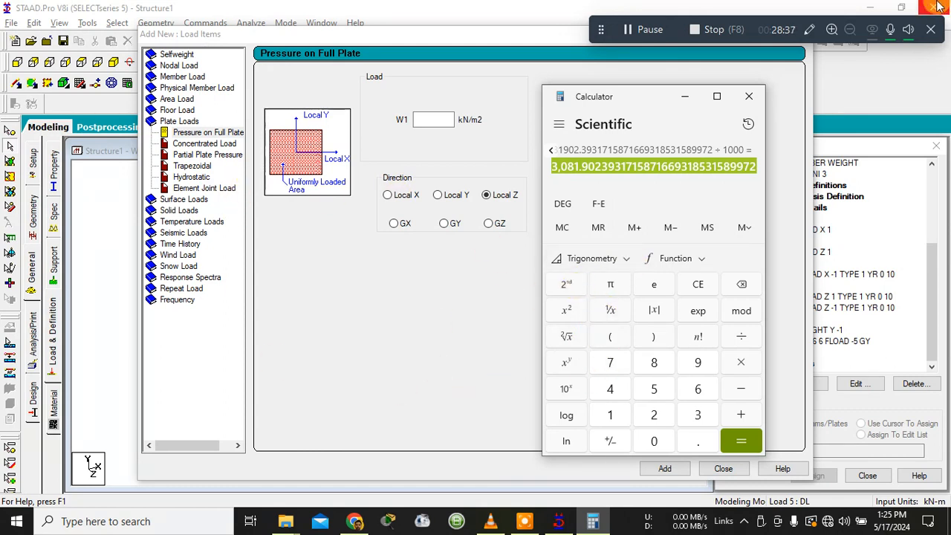
{"action": "left_click", "coordinate": [702, 285]}
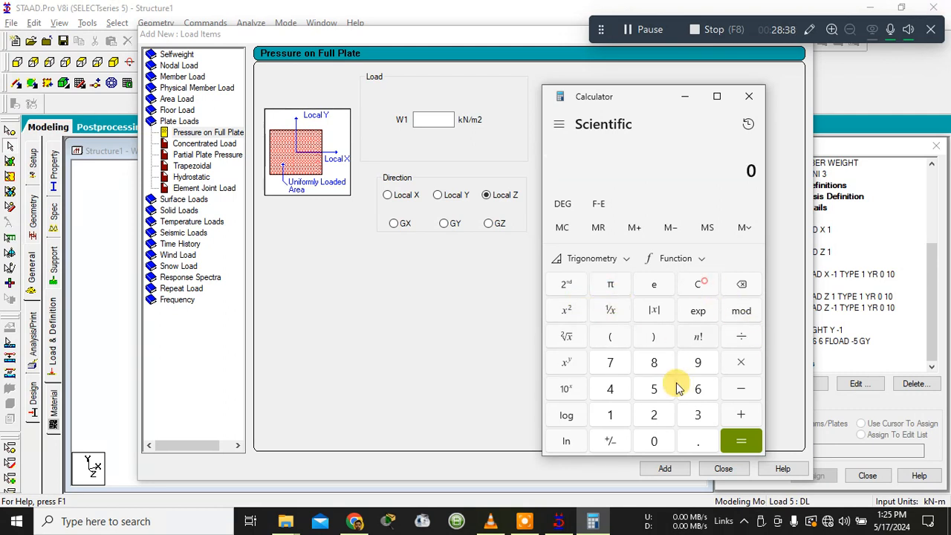
{"action": "left_click", "coordinate": [610, 283]}
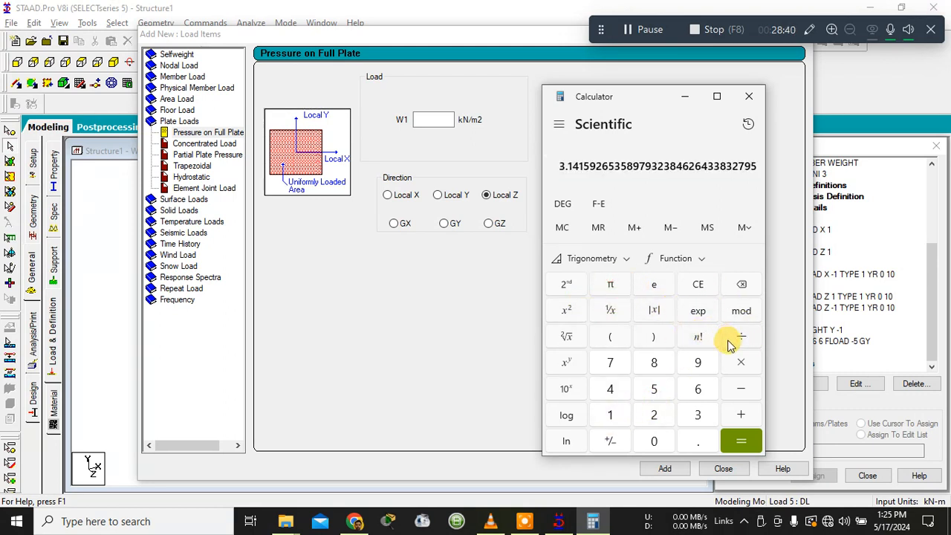
{"action": "left_click", "coordinate": [739, 362]}
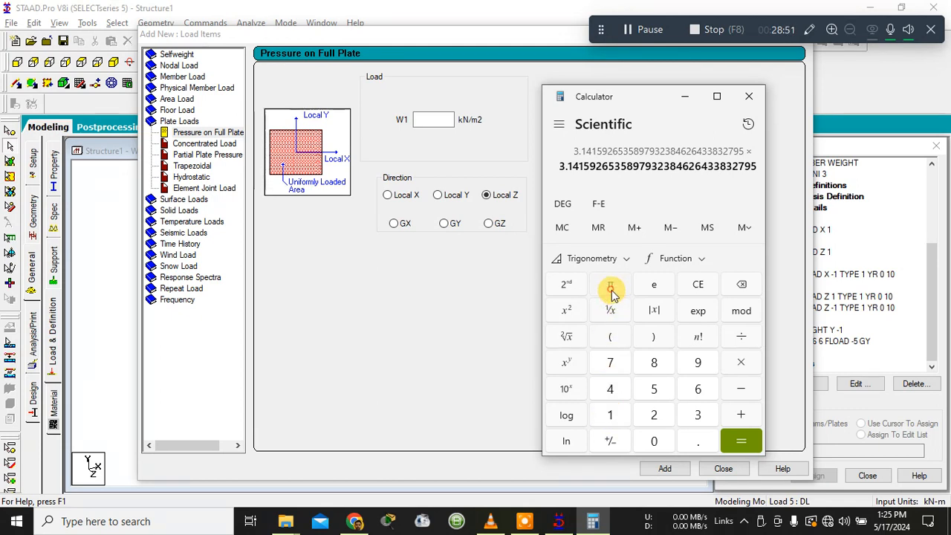
{"action": "left_click", "coordinate": [698, 284]}
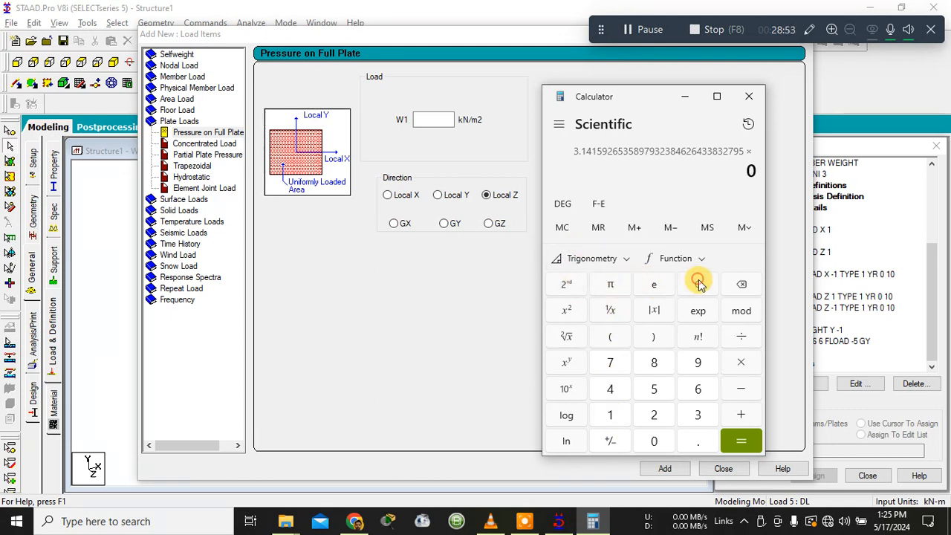
{"action": "left_click", "coordinate": [700, 284]}
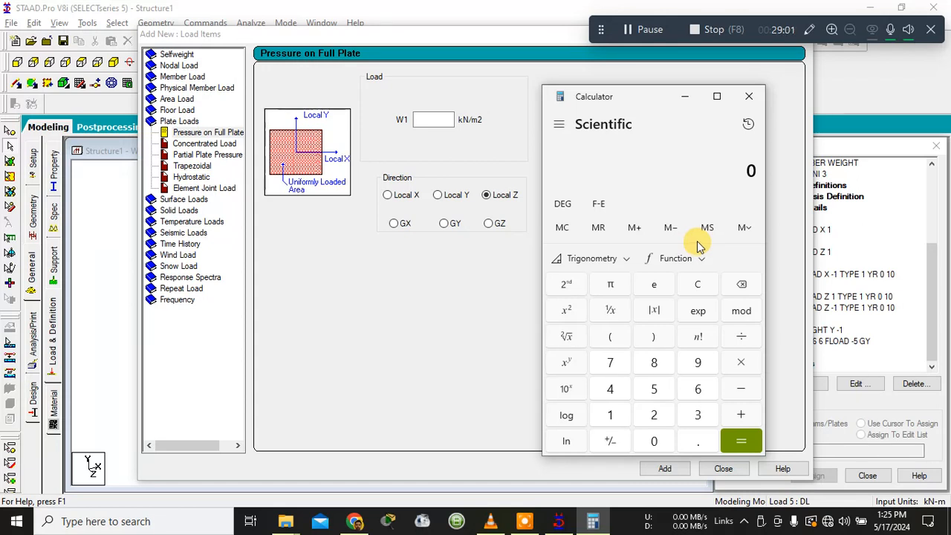
{"action": "left_click", "coordinate": [610, 285]}
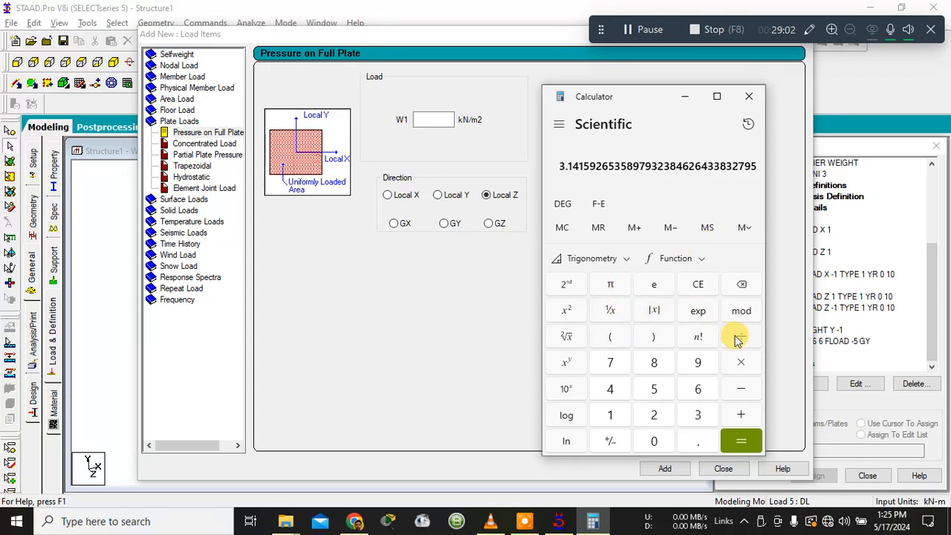
{"action": "left_click", "coordinate": [741, 361]}
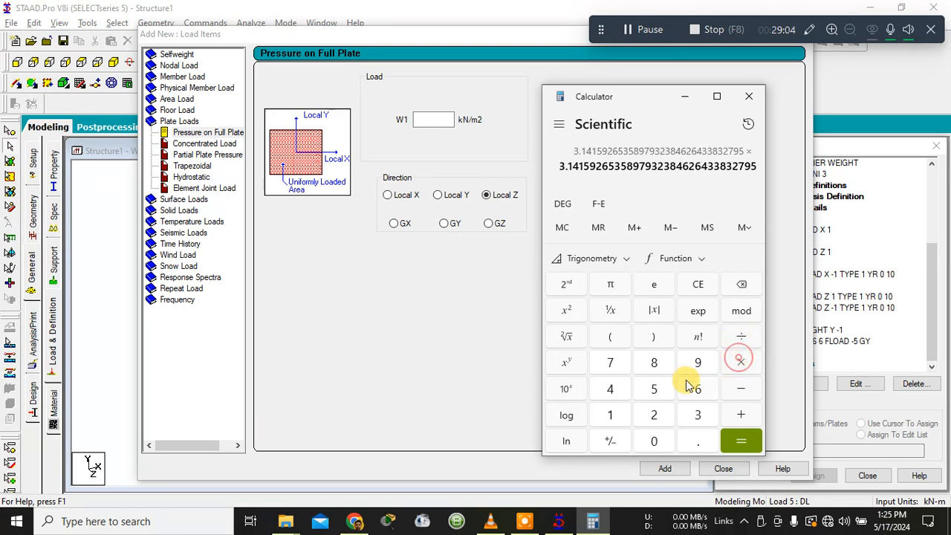
{"action": "left_click", "coordinate": [610, 414]}
{"action": "left_click", "coordinate": [654, 441]}
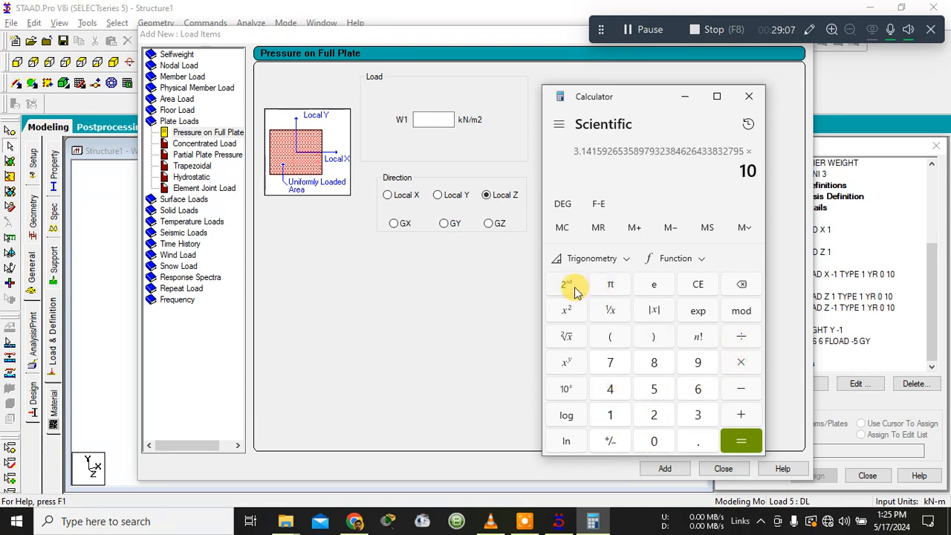
{"action": "left_click", "coordinate": [576, 310]}
{"action": "left_click", "coordinate": [741, 442]}
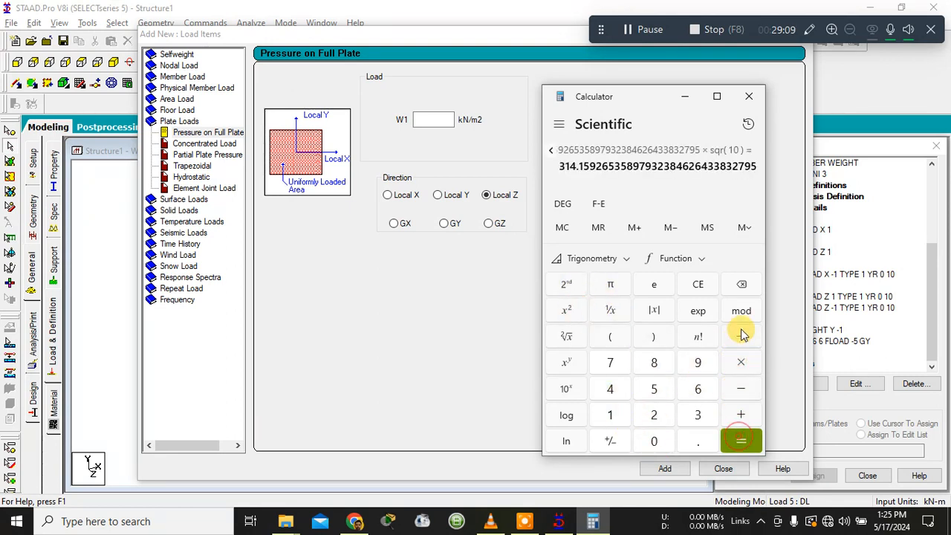
{"action": "left_click", "coordinate": [740, 310]}
{"action": "left_click", "coordinate": [611, 389]}
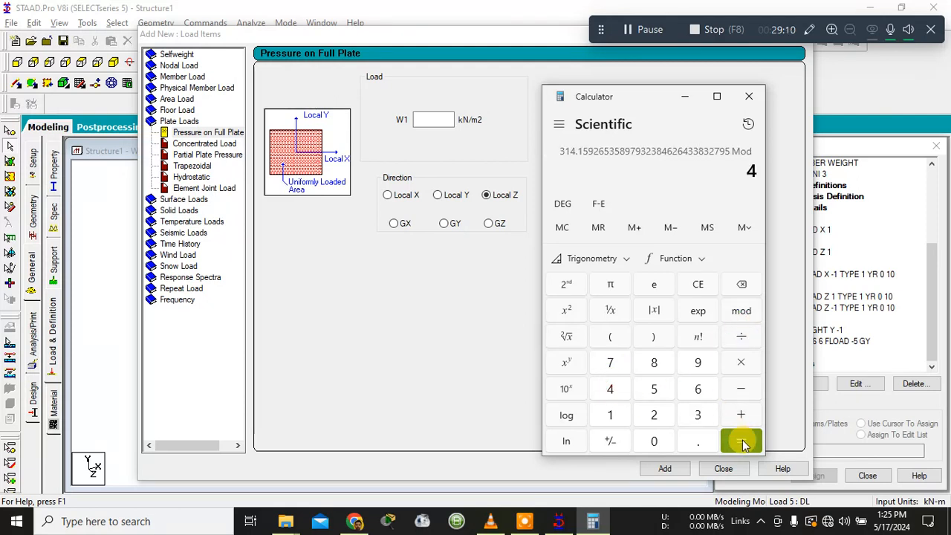
{"action": "left_click", "coordinate": [741, 441]}
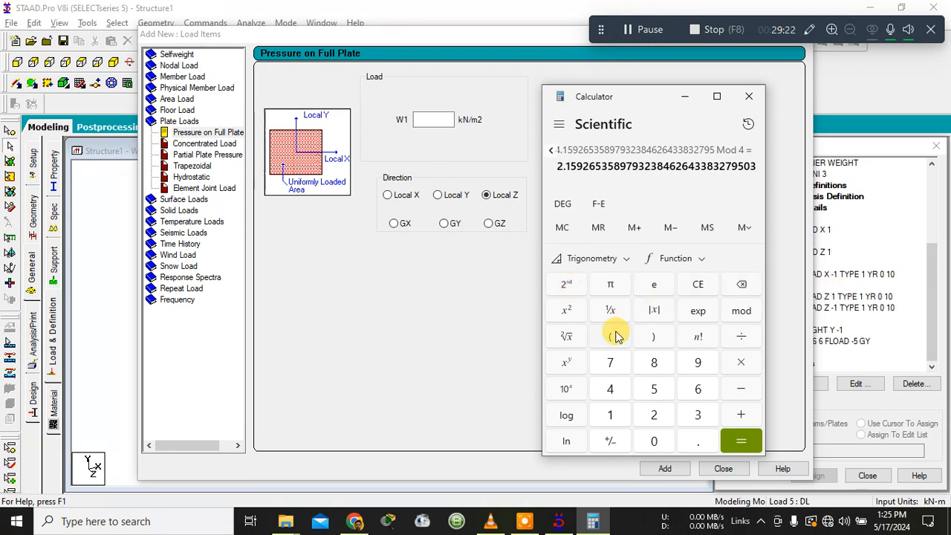
{"action": "left_click", "coordinate": [698, 284]}
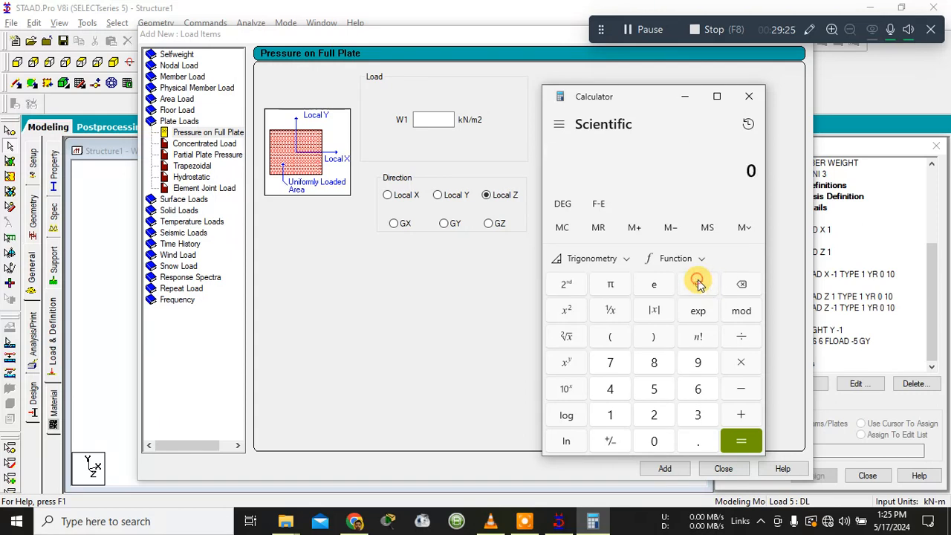
Step: Calculate the tank's circular area as π × 10² ÷ 4
{"action": "left_click", "coordinate": [609, 284]}
{"action": "left_click", "coordinate": [734, 361]}
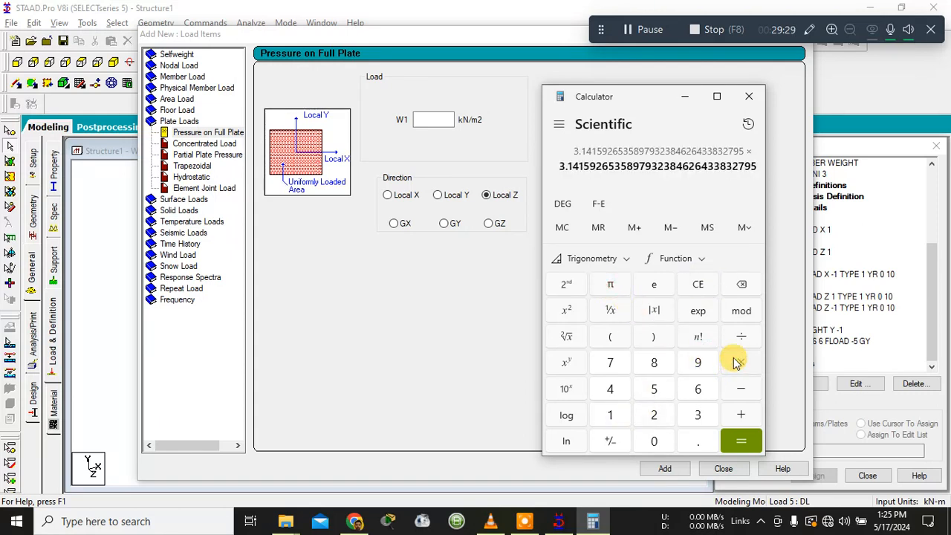
{"action": "left_click", "coordinate": [610, 413]}
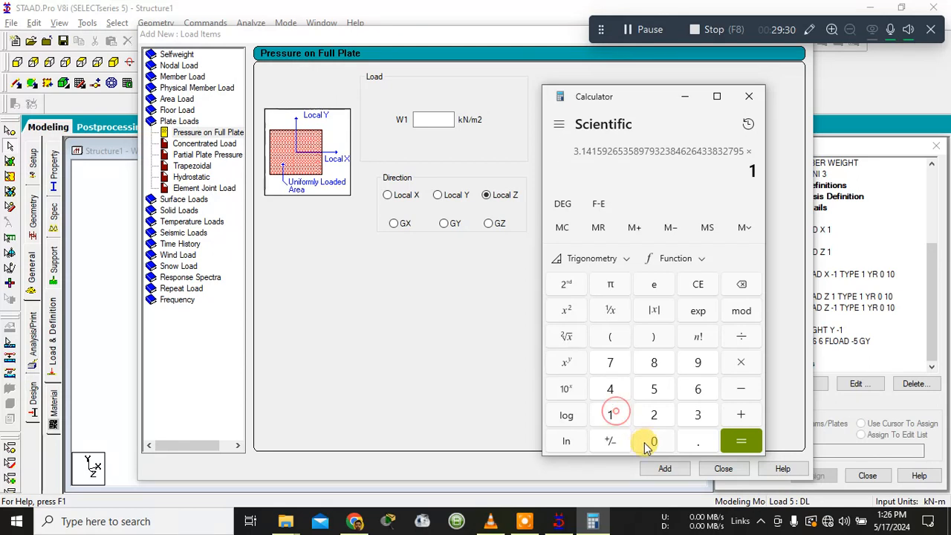
{"action": "left_click", "coordinate": [646, 441]}
{"action": "left_click", "coordinate": [567, 310]}
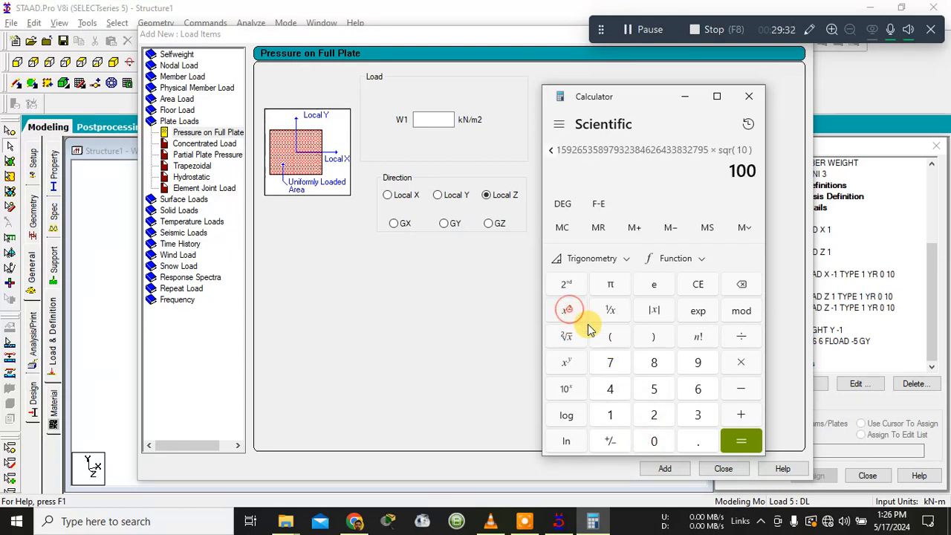
{"action": "left_click", "coordinate": [744, 444]}
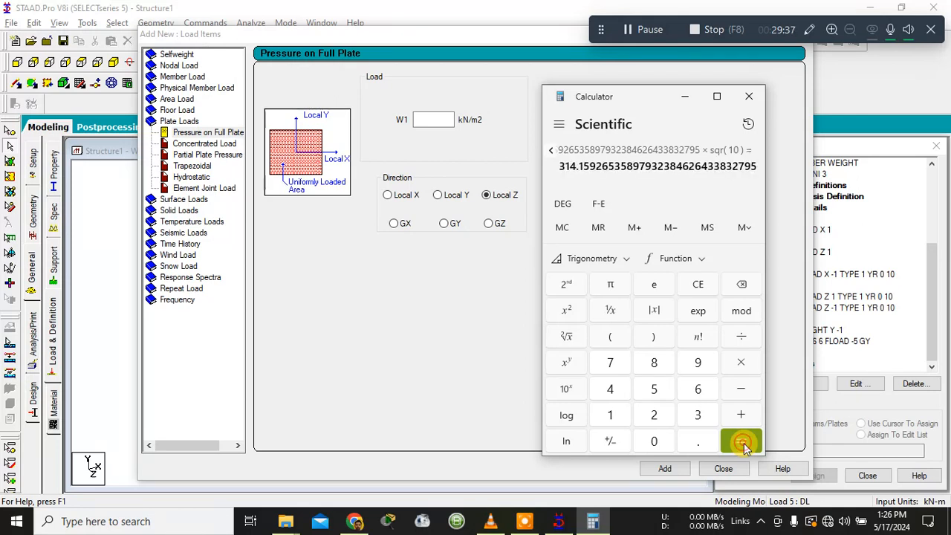
{"action": "left_click", "coordinate": [742, 336]}
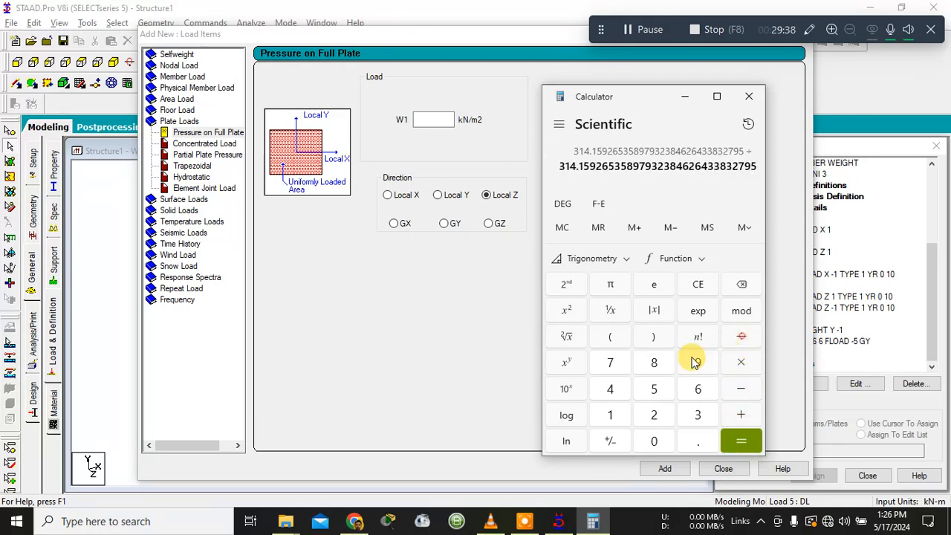
{"action": "left_click", "coordinate": [610, 389]}
{"action": "left_click", "coordinate": [735, 444]}
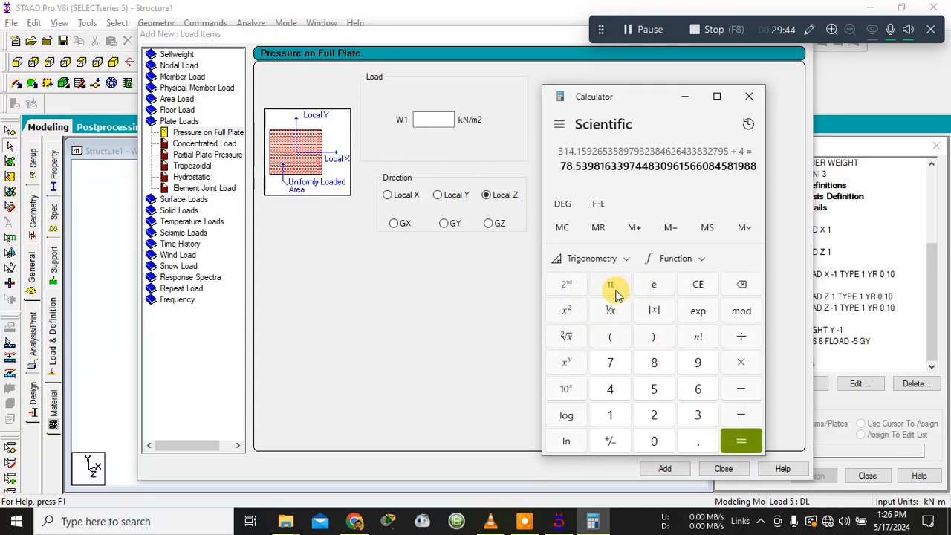
Step: Clear the calculation, divide 3081 by 78 and close Calculator
{"action": "left_click", "coordinate": [698, 283]}
{"action": "left_click", "coordinate": [698, 414]}
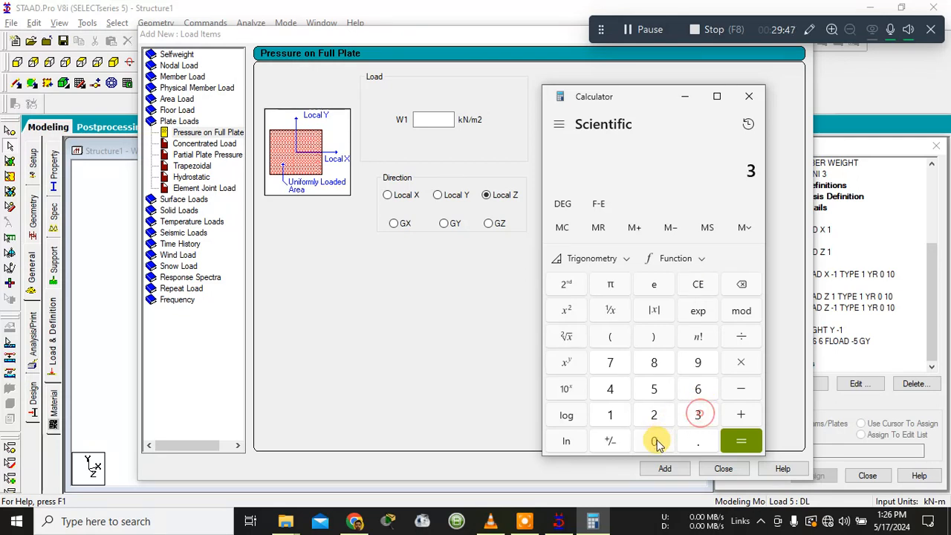
{"action": "left_click", "coordinate": [654, 441]}
{"action": "left_click", "coordinate": [653, 363]}
{"action": "left_click", "coordinate": [610, 414]}
{"action": "left_click", "coordinate": [741, 337]}
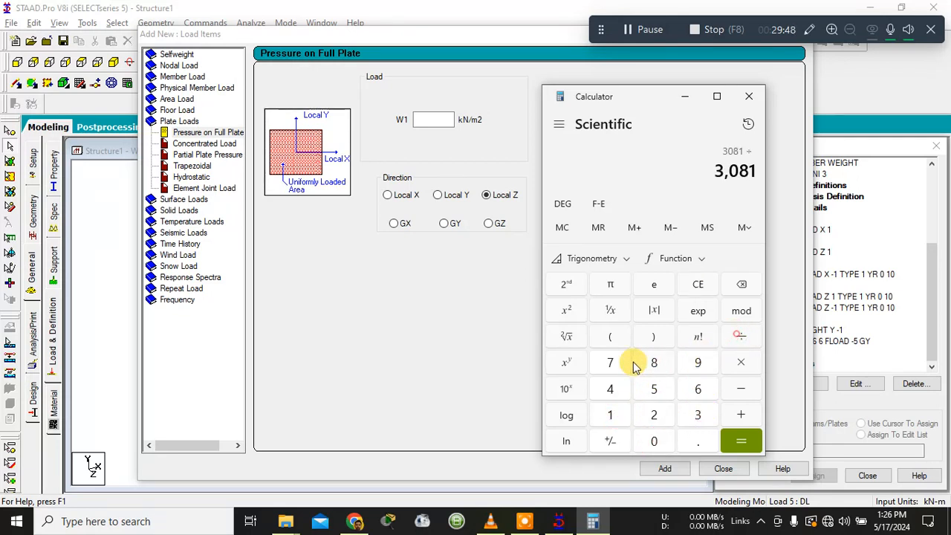
{"action": "left_click", "coordinate": [624, 362]}
{"action": "left_click", "coordinate": [654, 362]}
{"action": "left_click", "coordinate": [741, 441]}
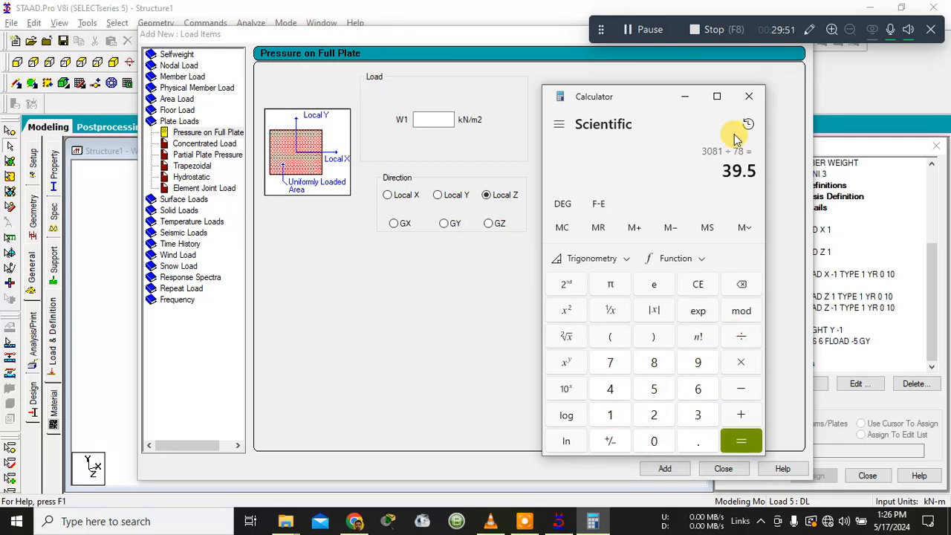
{"action": "left_click", "coordinate": [751, 95]}
Step: In STAAD.Pro, add a full-plate pressure load of -40 kN/m2 in the GY direction to load case 5 DL
{"action": "left_click", "coordinate": [429, 119]}
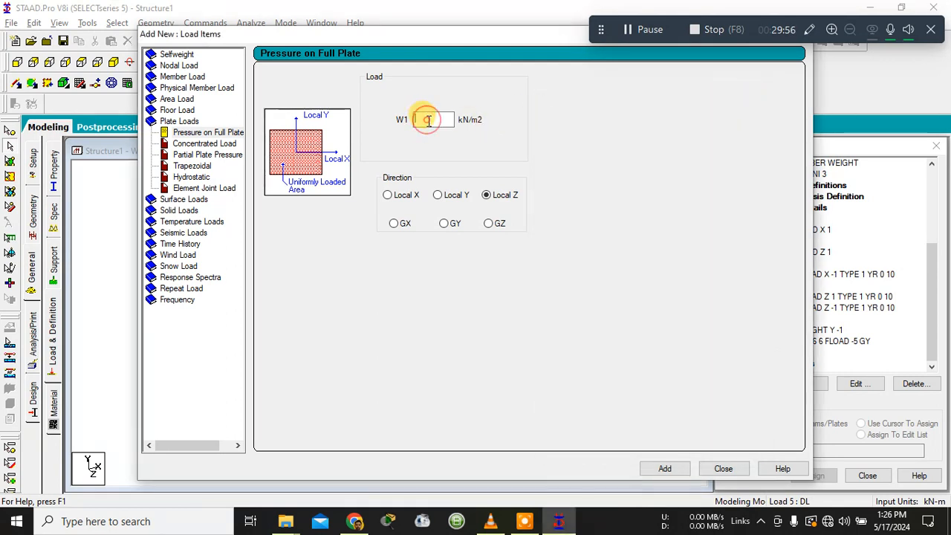
{"action": "type", "text": "-4"}
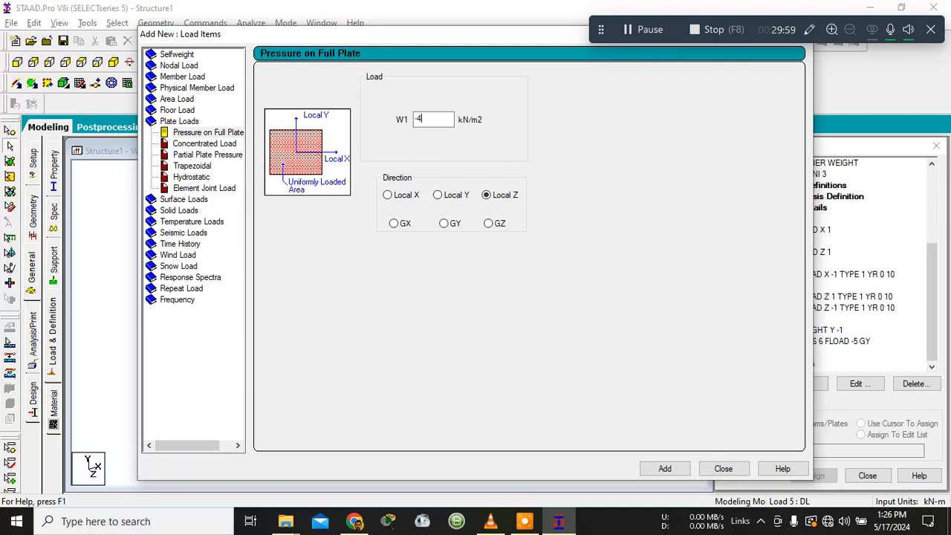
{"action": "type", "text": "0"}
{"action": "left_click", "coordinate": [438, 195]}
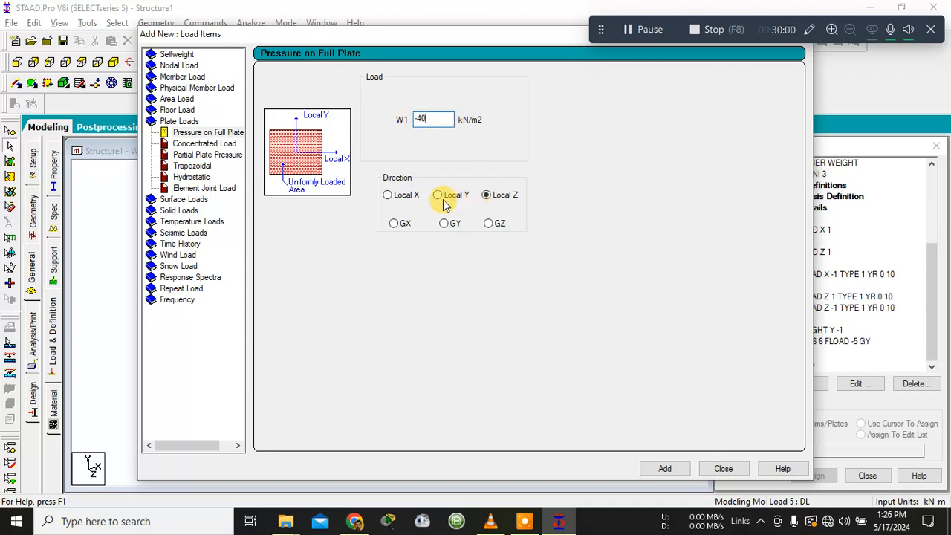
{"action": "left_click", "coordinate": [444, 223]}
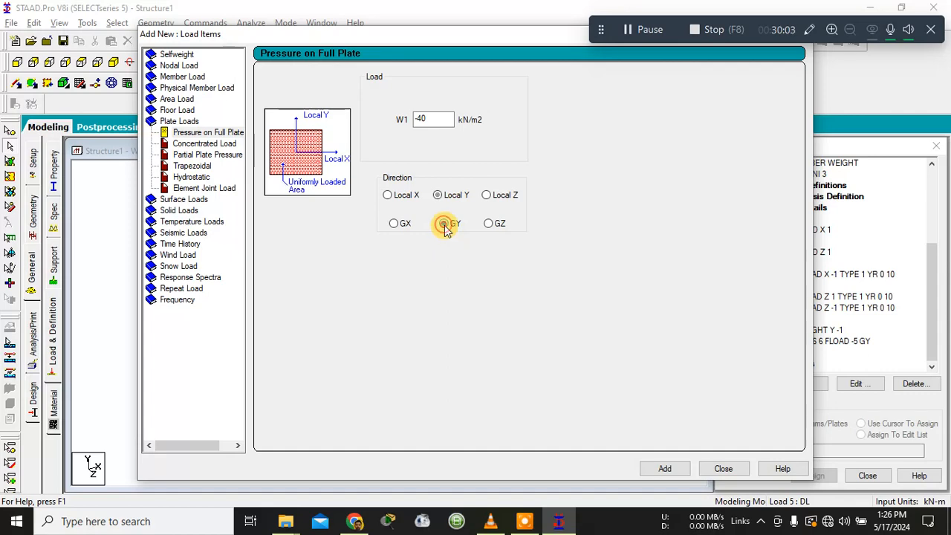
{"action": "left_click", "coordinate": [664, 469]}
{"action": "left_click", "coordinate": [719, 469]}
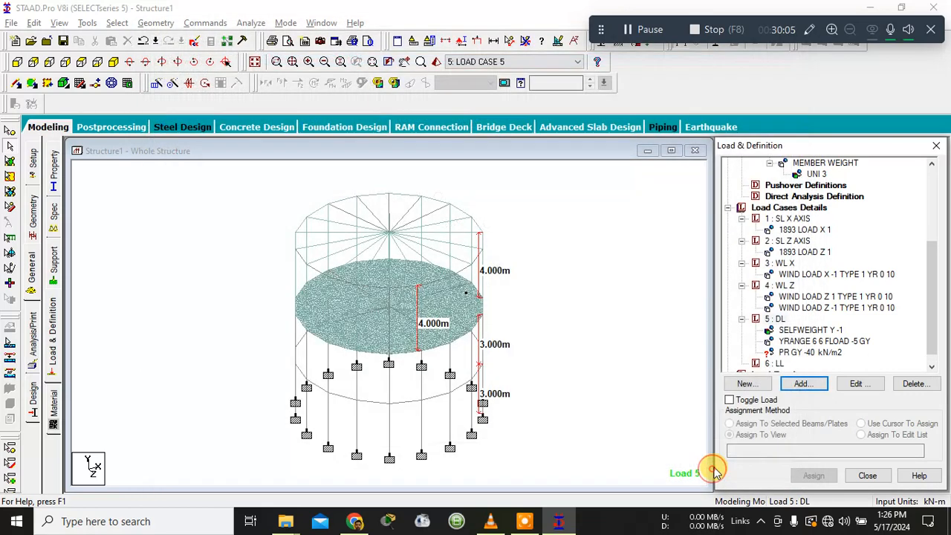
{"action": "left_click", "coordinate": [806, 354]}
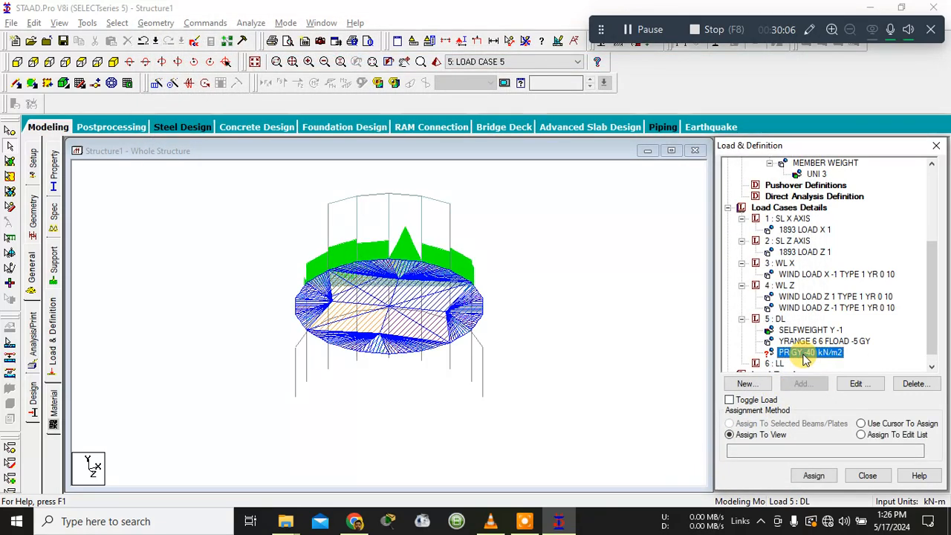
{"action": "left_click", "coordinate": [600, 319]}
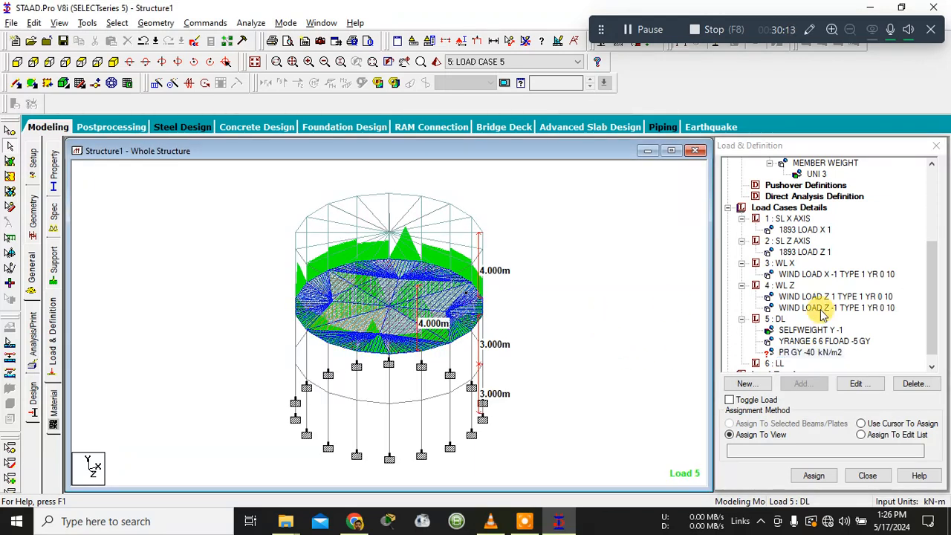
{"action": "left_click", "coordinate": [808, 352]}
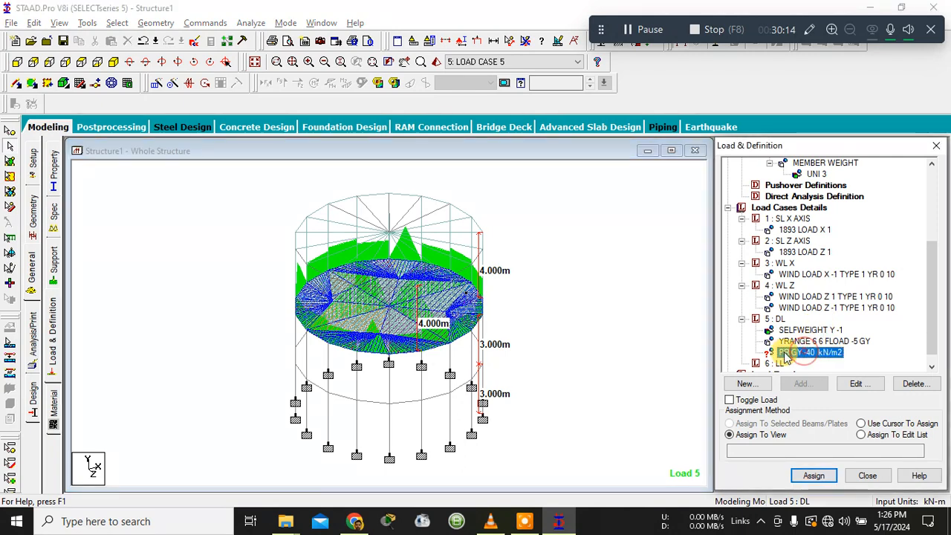
{"action": "left_click", "coordinate": [793, 353]}
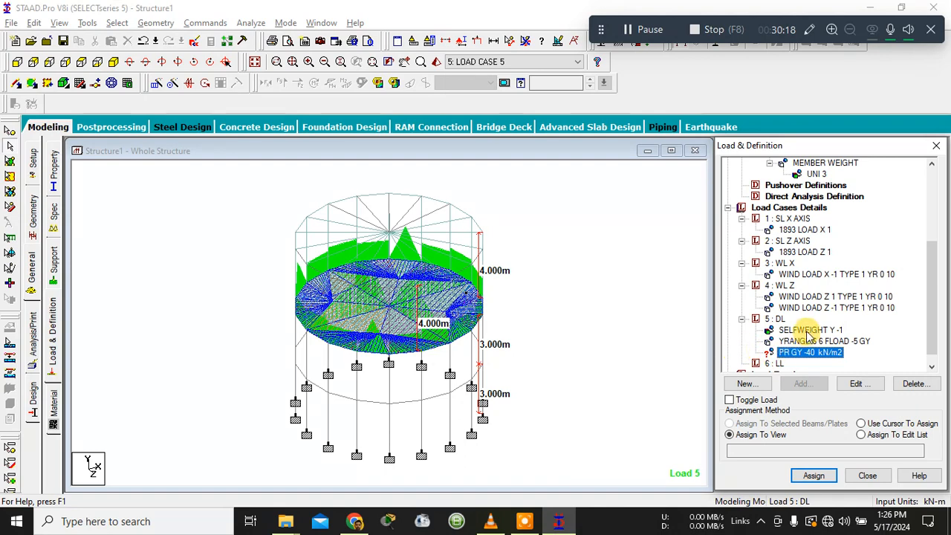
{"action": "scroll", "coordinate": [803, 330], "scroll_direction": "down", "scroll_amount": 1}
{"action": "left_click", "coordinate": [649, 276]}
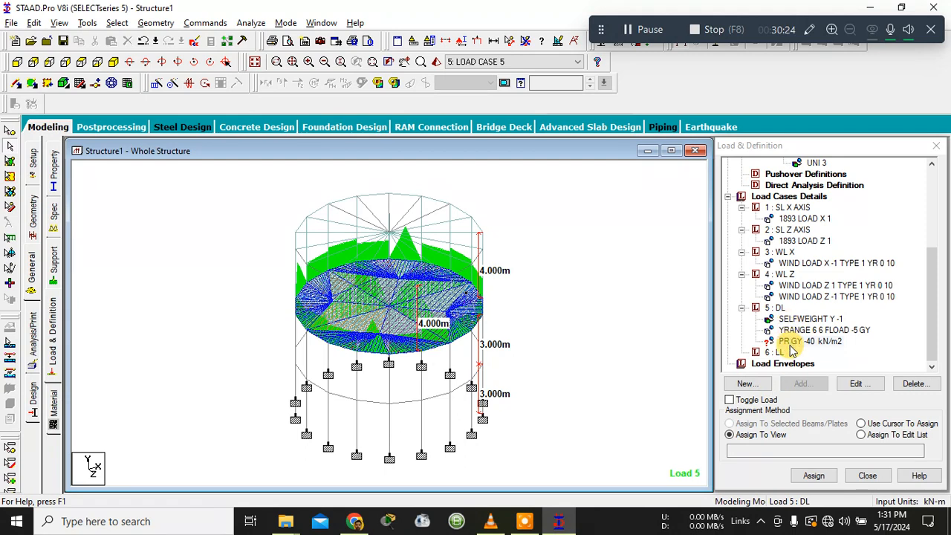
{"action": "left_click", "coordinate": [792, 342]}
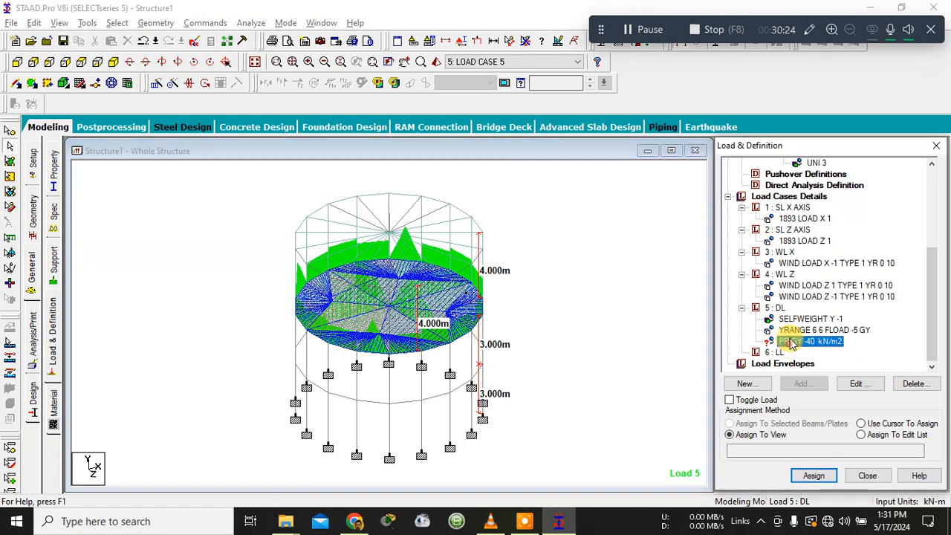
Step: Start adding a hydrostatic plate load to load case 5 DL
{"action": "left_click", "coordinate": [775, 308]}
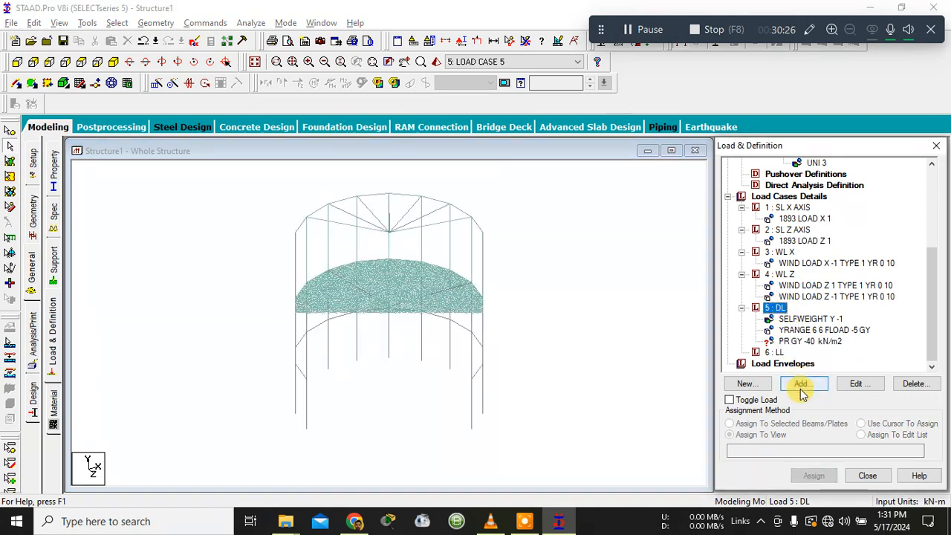
{"action": "left_click", "coordinate": [802, 386]}
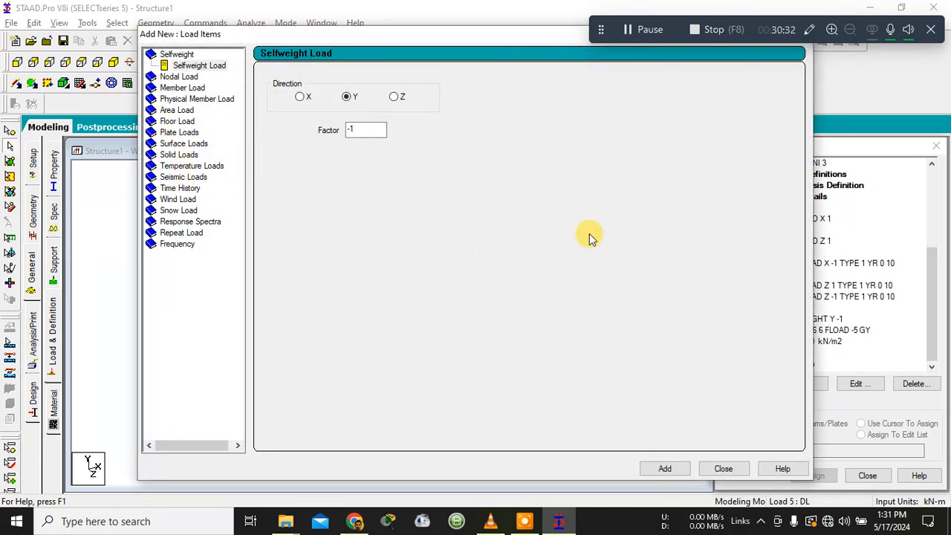
{"action": "left_click_drag", "start_coordinate": [542, 37], "coordinate": [465, 29]}
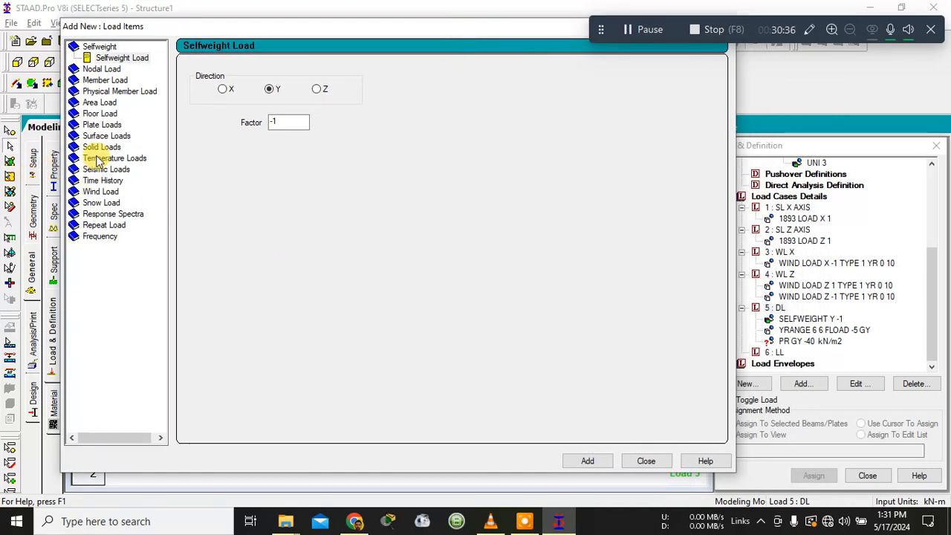
{"action": "left_click", "coordinate": [103, 126]}
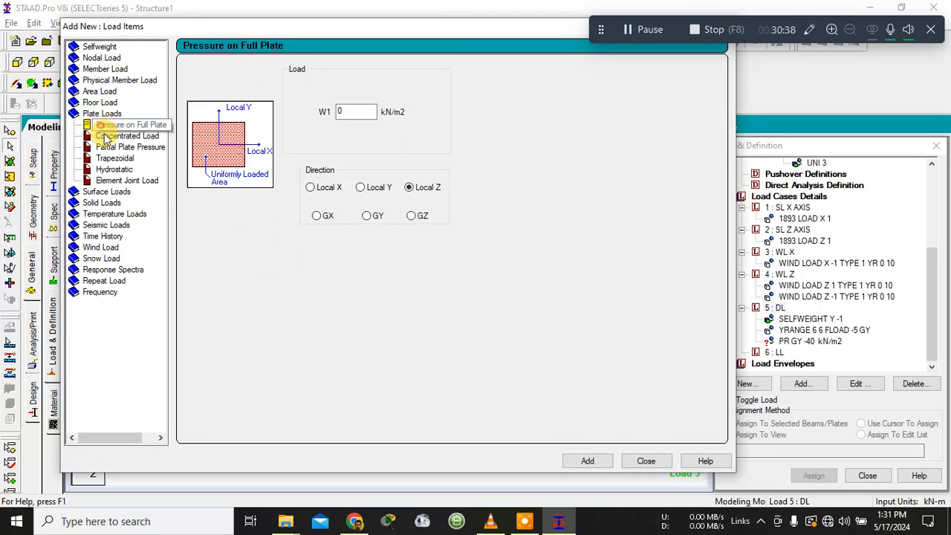
{"action": "left_click", "coordinate": [117, 171]}
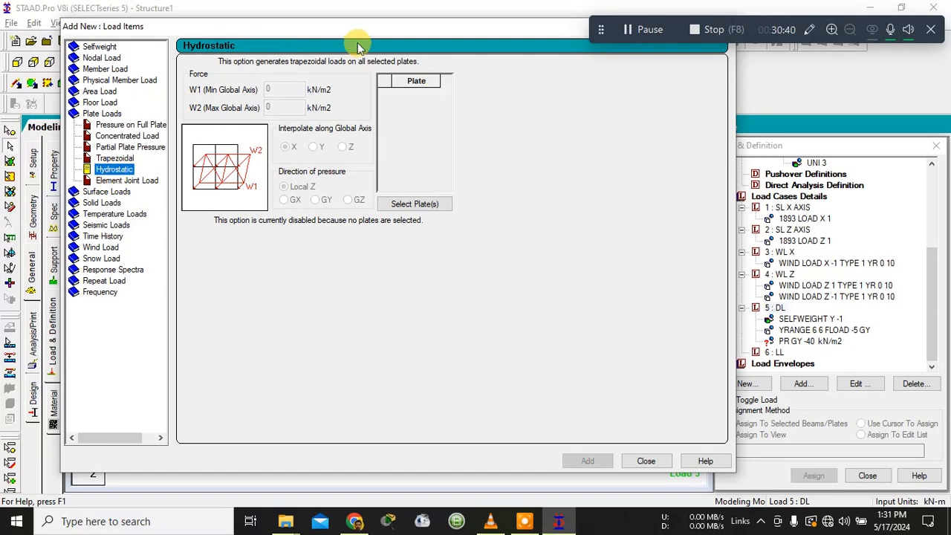
Step: Start choosing plates for the hydrostatic load and try to window-select the tank wall in the front view
{"action": "left_click_drag", "start_coordinate": [355, 29], "coordinate": [742, 88]}
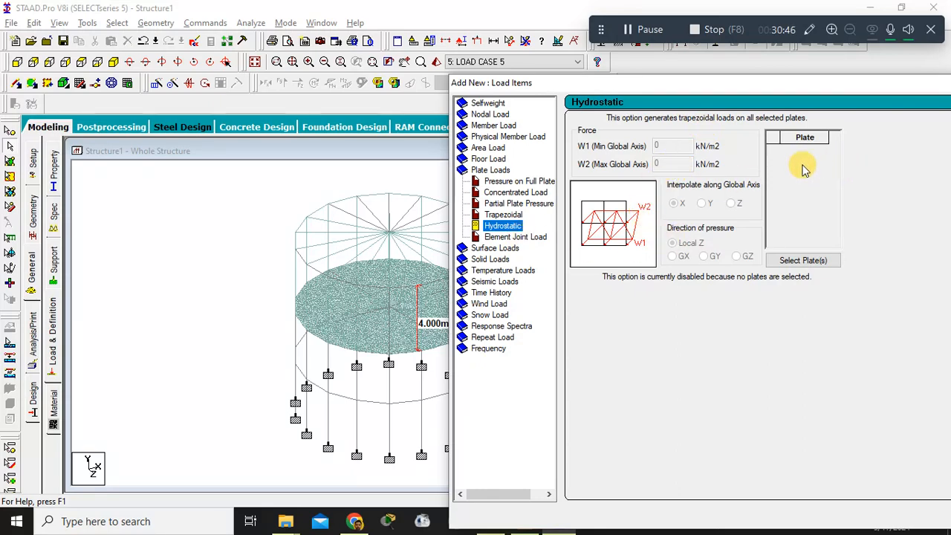
{"action": "left_click", "coordinate": [815, 261]}
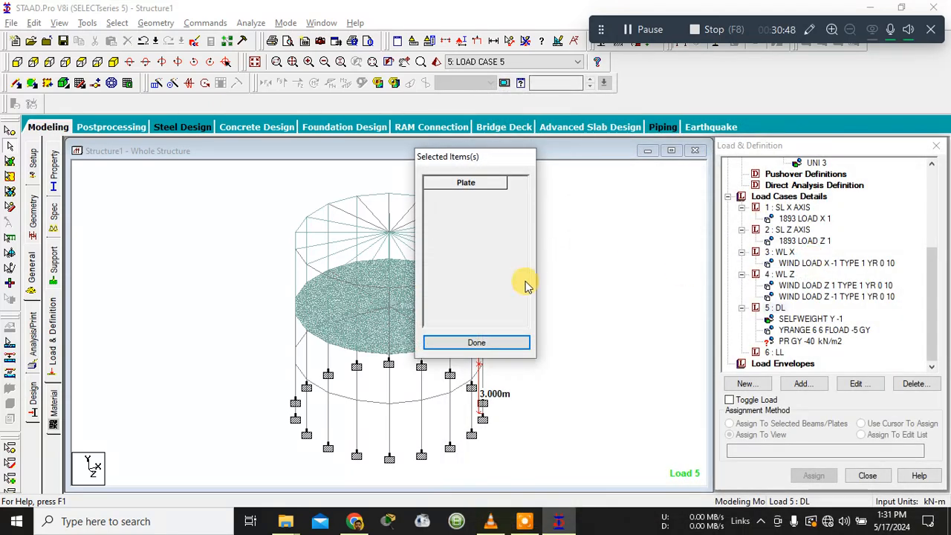
{"action": "left_click_drag", "start_coordinate": [526, 159], "coordinate": [770, 163]}
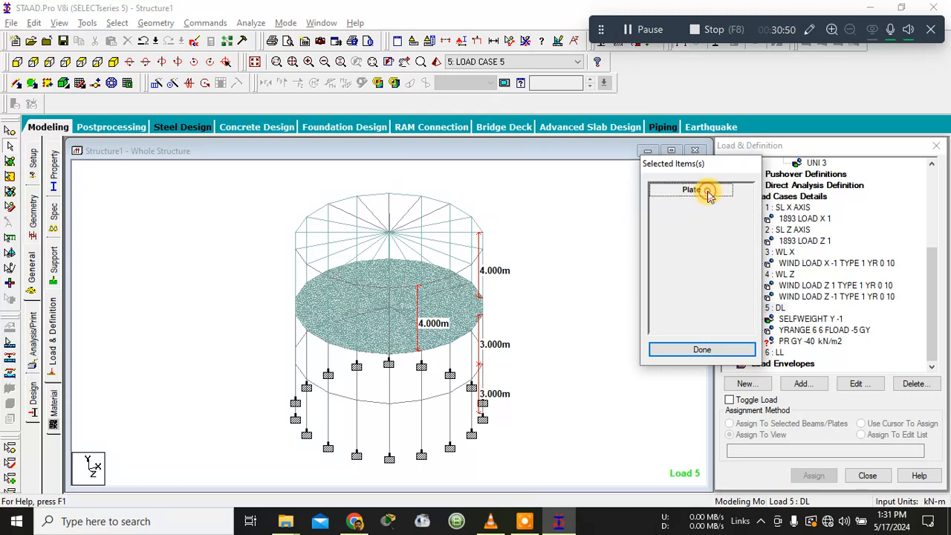
{"action": "left_click", "coordinate": [16, 61]}
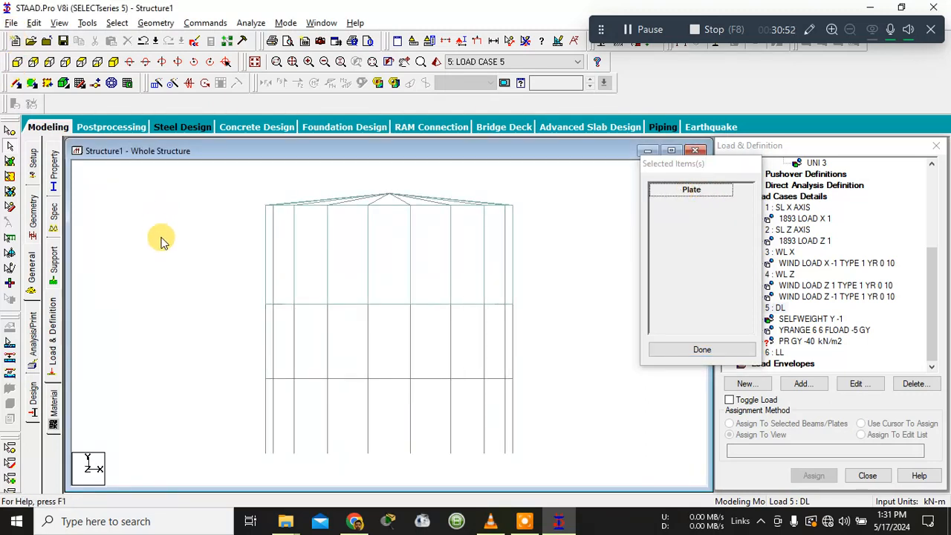
{"action": "left_click_drag", "start_coordinate": [240, 259], "coordinate": [545, 257]}
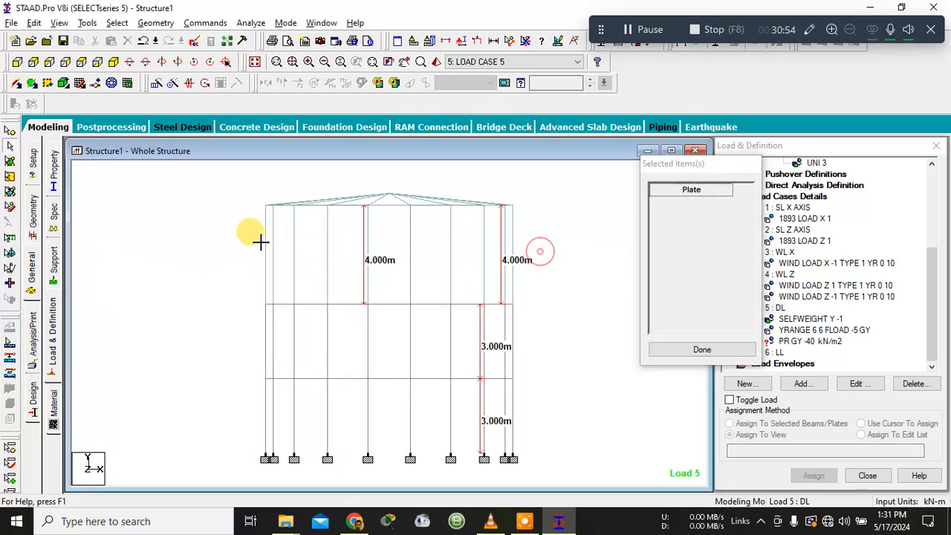
{"action": "left_click", "coordinate": [690, 191]}
{"action": "left_click", "coordinate": [540, 246]}
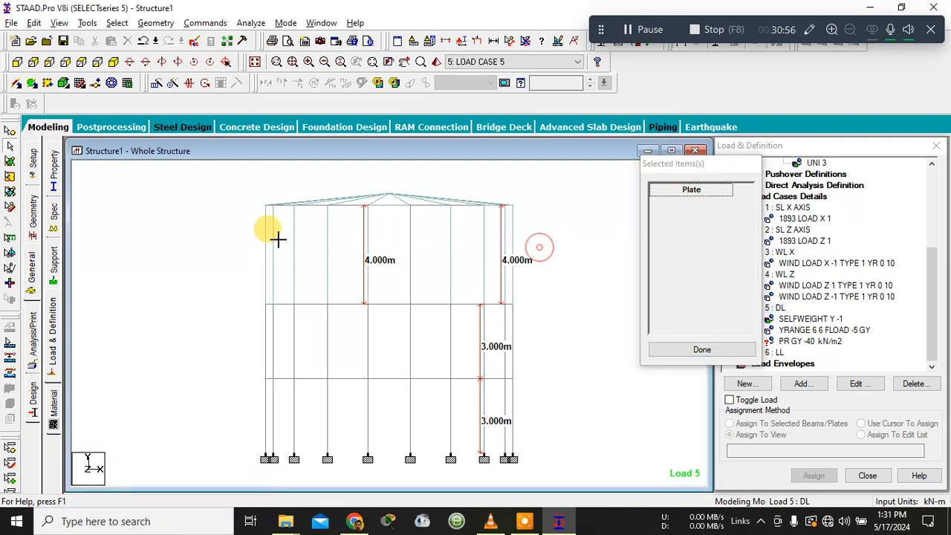
Step: Try to pick wall plates 158 to 162 individually with the Plates Cursor for the hydrostatic load
{"action": "left_click", "coordinate": [10, 163]}
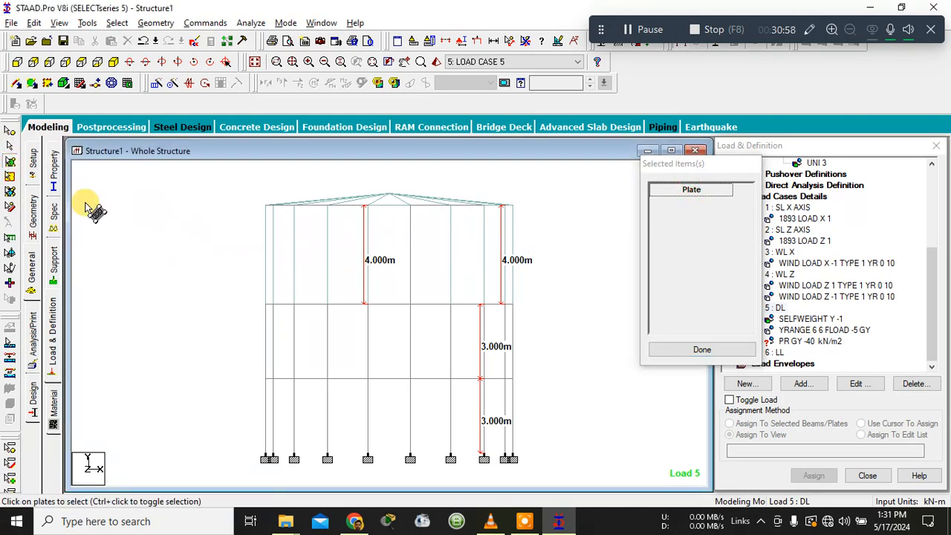
{"action": "left_click", "coordinate": [541, 240]}
{"action": "left_click", "coordinate": [269, 245]}
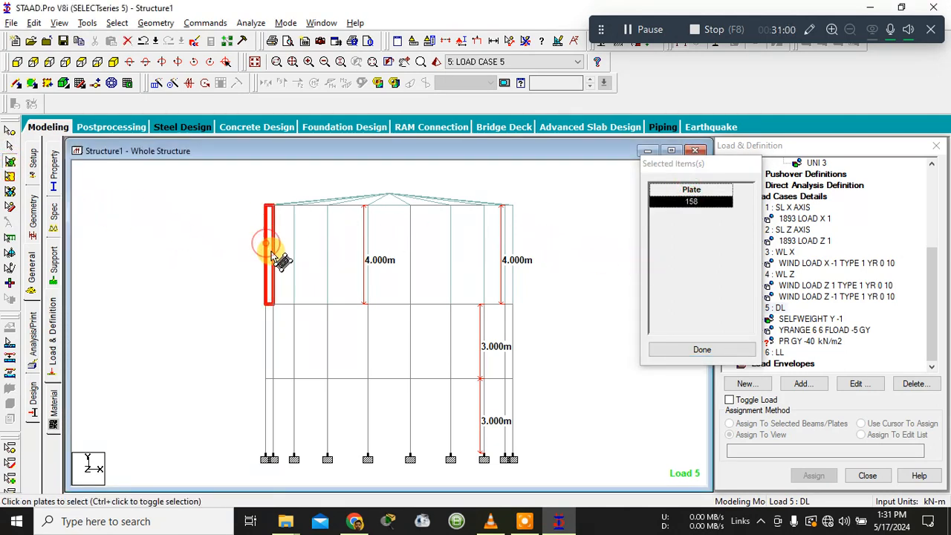
{"action": "left_click", "coordinate": [281, 255], "text": "ctrl"}
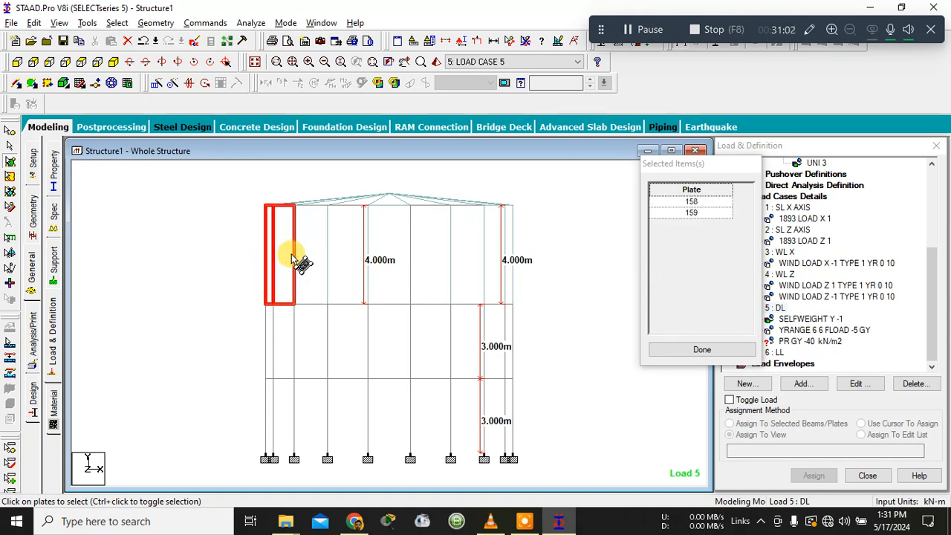
{"action": "left_click", "coordinate": [307, 254], "text": "ctrl"}
{"action": "left_click", "coordinate": [340, 253], "text": "ctrl"}
{"action": "left_click", "coordinate": [384, 252], "text": "ctrl"}
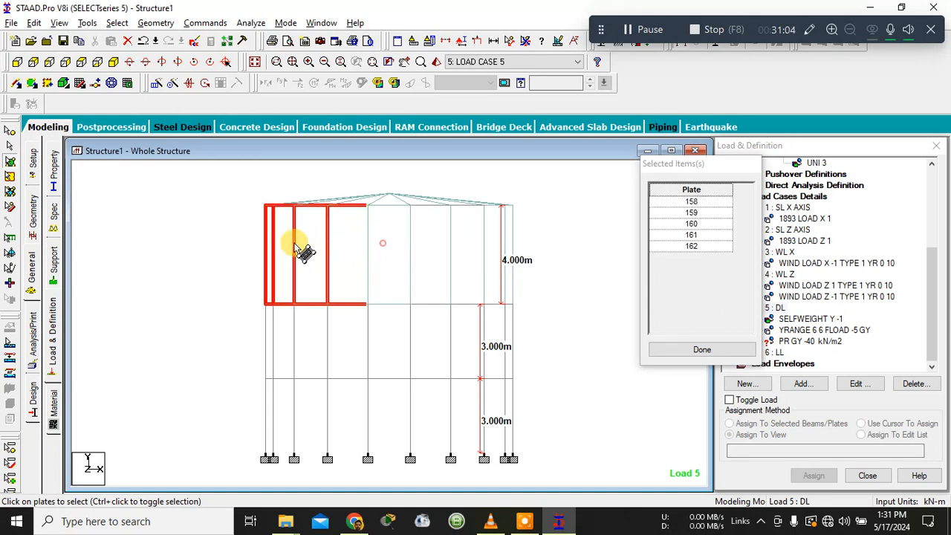
{"action": "left_click", "coordinate": [538, 241]}
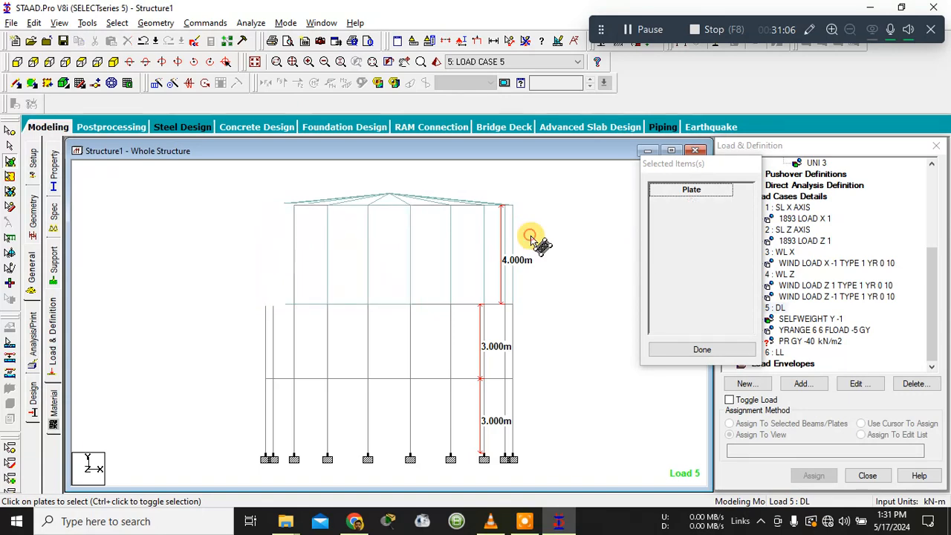
Step: Select front wall plates 158 to 166 one by one for the hydrostatic load
{"action": "left_click", "coordinate": [509, 244]}
{"action": "left_click", "coordinate": [487, 249], "text": "ctrl"}
{"action": "left_click", "coordinate": [468, 250], "text": "ctrl"}
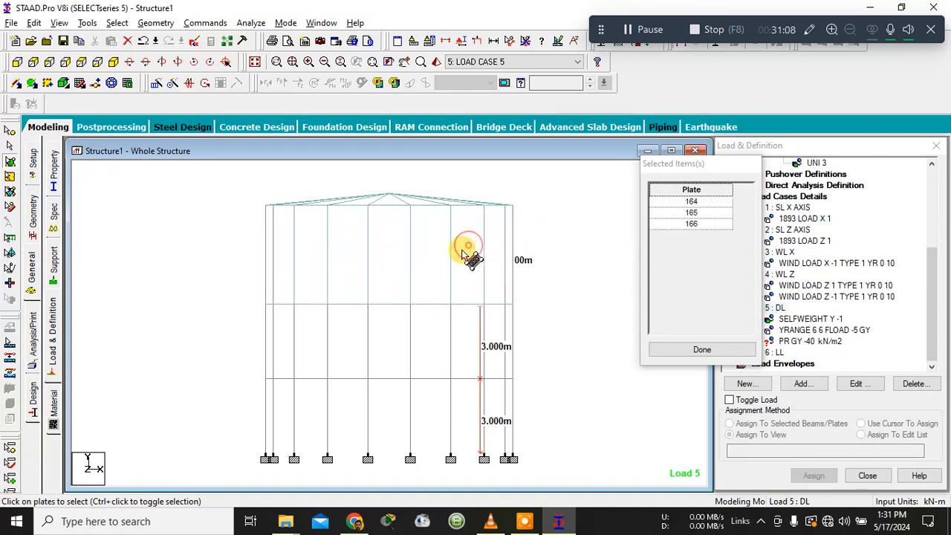
{"action": "left_click", "coordinate": [271, 259], "text": "ctrl"}
{"action": "left_click", "coordinate": [275, 260], "text": "ctrl"}
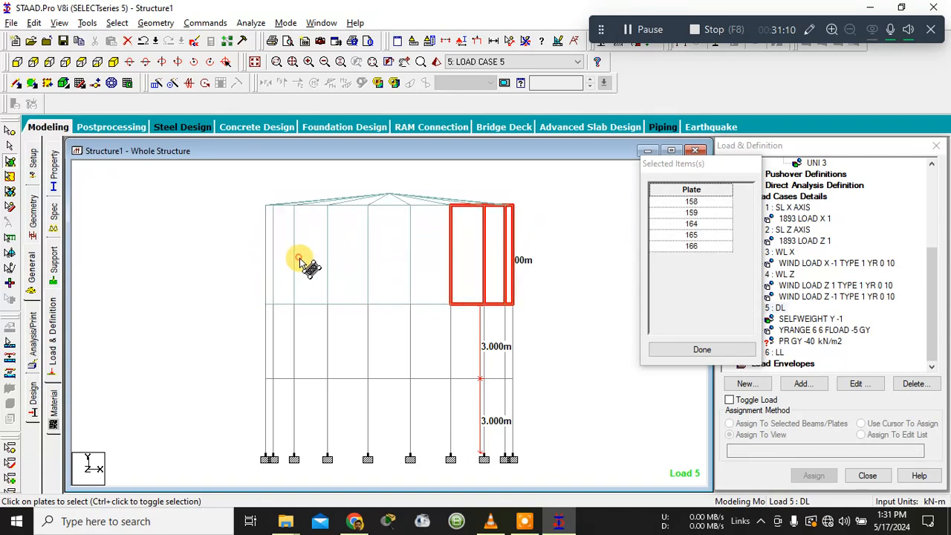
{"action": "left_click", "coordinate": [304, 263], "text": "ctrl"}
{"action": "left_click", "coordinate": [366, 262], "text": "ctrl"}
{"action": "left_click", "coordinate": [418, 260], "text": "ctrl"}
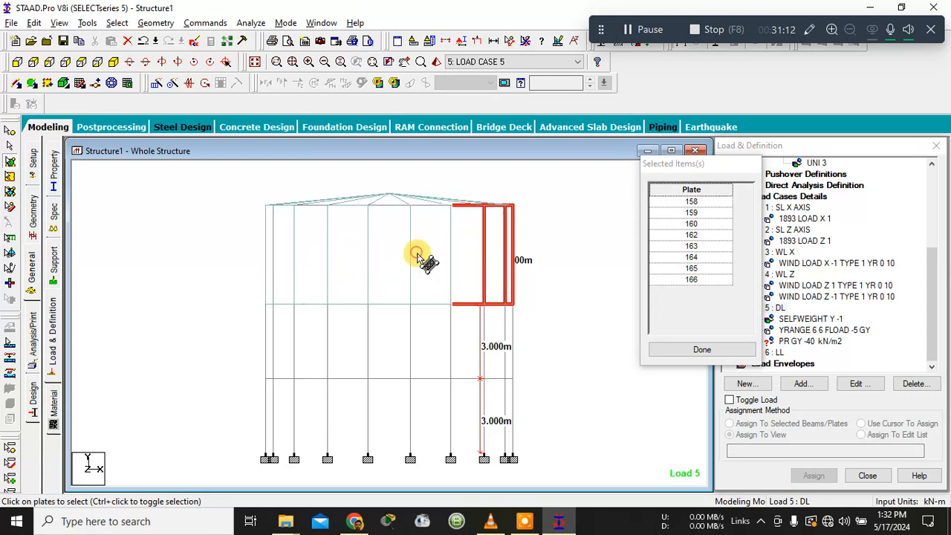
{"action": "left_click", "coordinate": [351, 265], "text": "ctrl"}
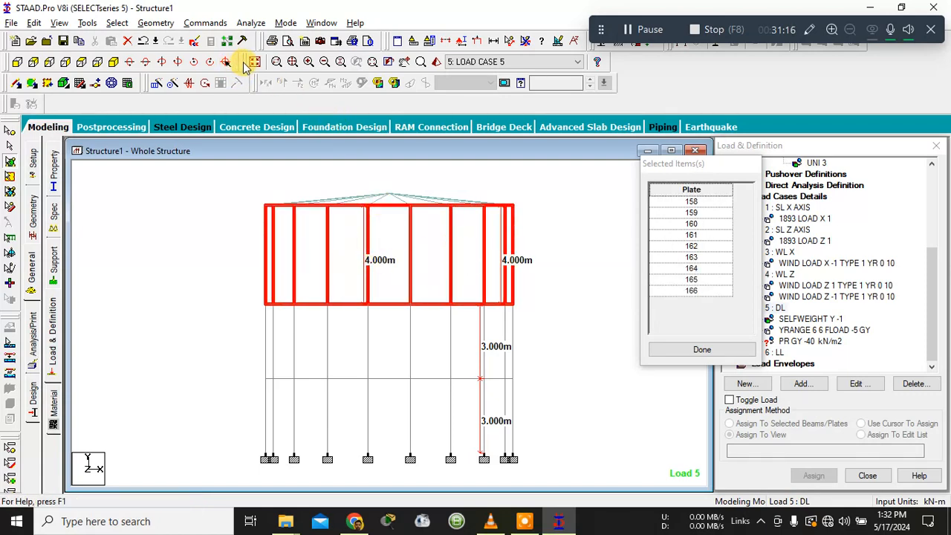
Step: Try to add the remaining wall plates to the selection in the isometric view
{"action": "left_click", "coordinate": [113, 61]}
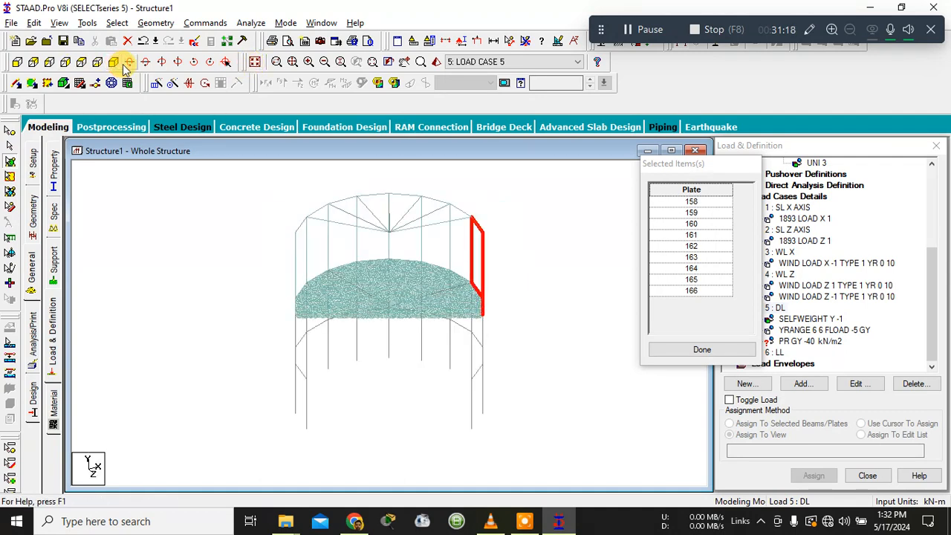
{"action": "left_click", "coordinate": [305, 272], "text": "ctrl"}
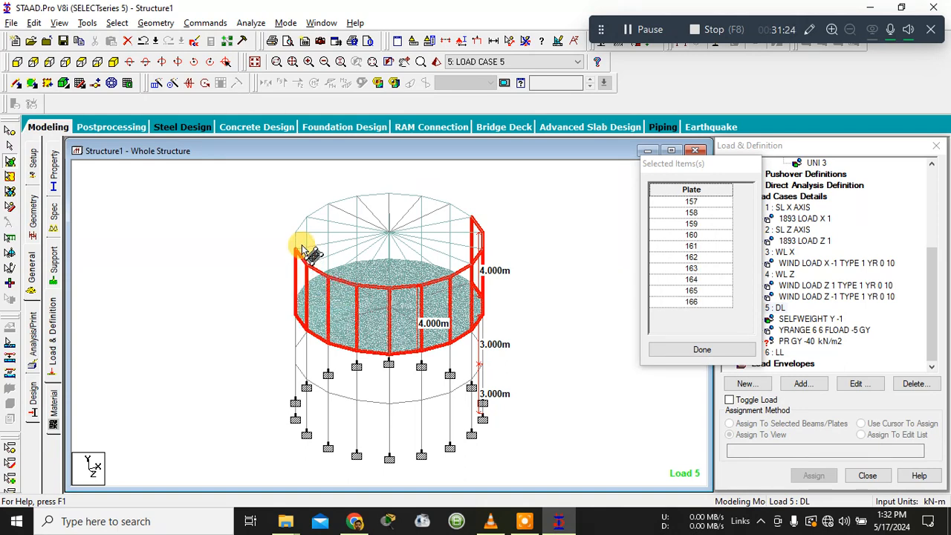
{"action": "left_click", "coordinate": [302, 240], "text": "ctrl"}
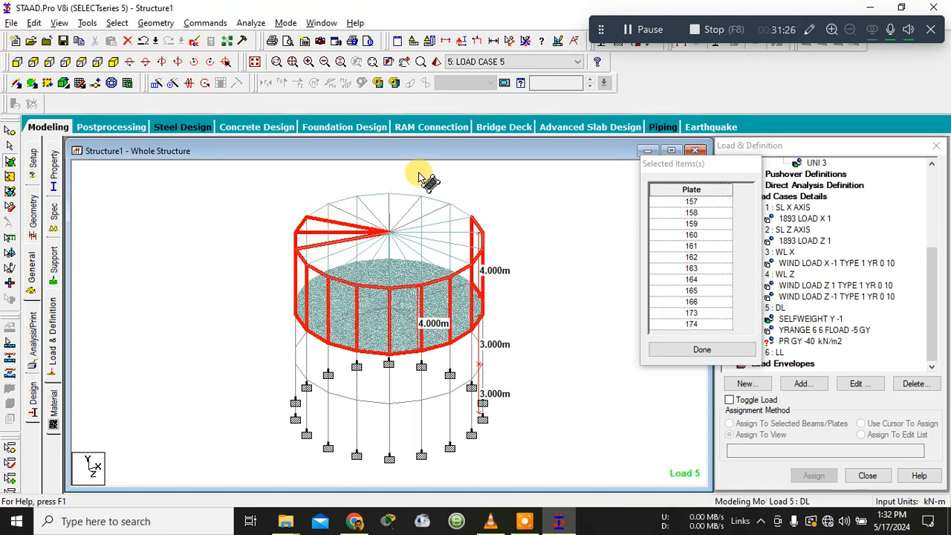
{"action": "left_click", "coordinate": [438, 170]}
Step: Return to the front view, end the plate selection without any plates and close the load items dialog
{"action": "left_click", "coordinate": [17, 62]}
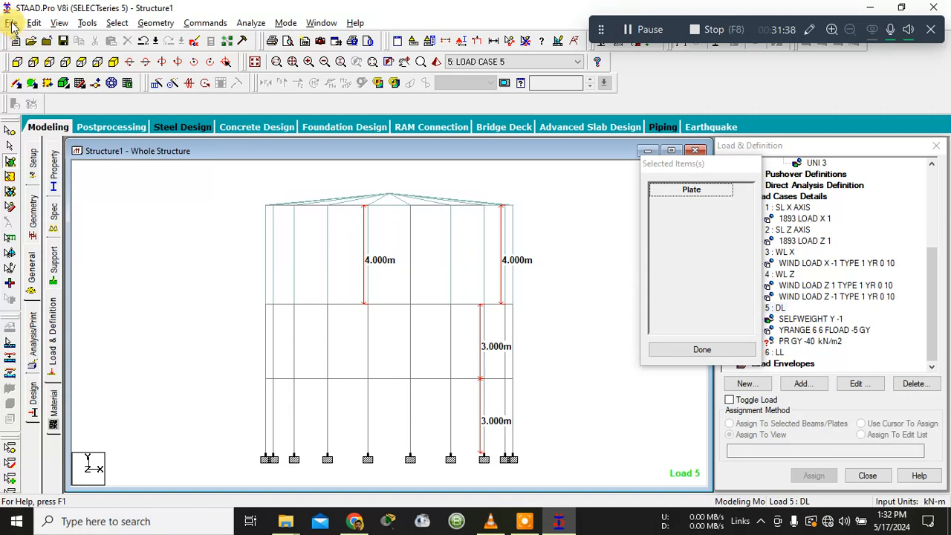
{"action": "left_click", "coordinate": [10, 146]}
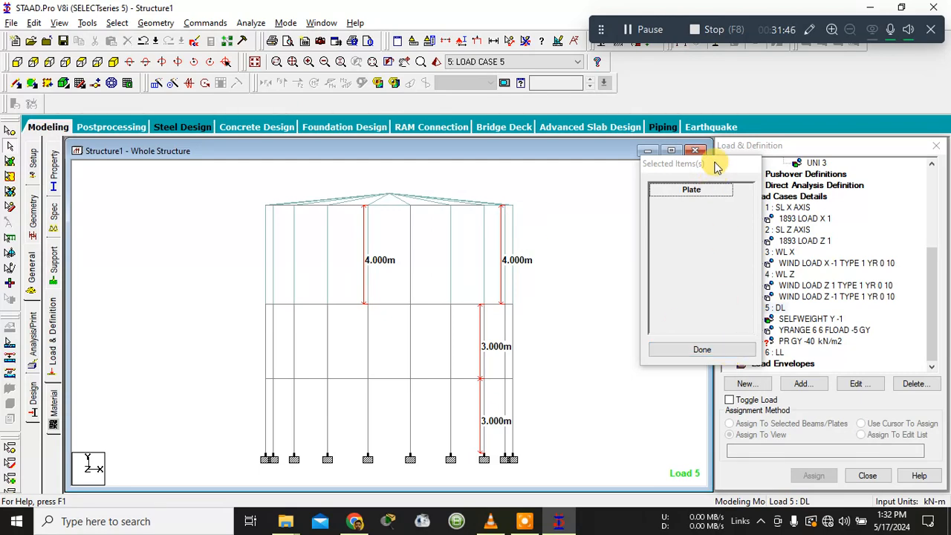
{"action": "left_click_drag", "start_coordinate": [714, 161], "coordinate": [602, 183]}
{"action": "left_click", "coordinate": [618, 373]}
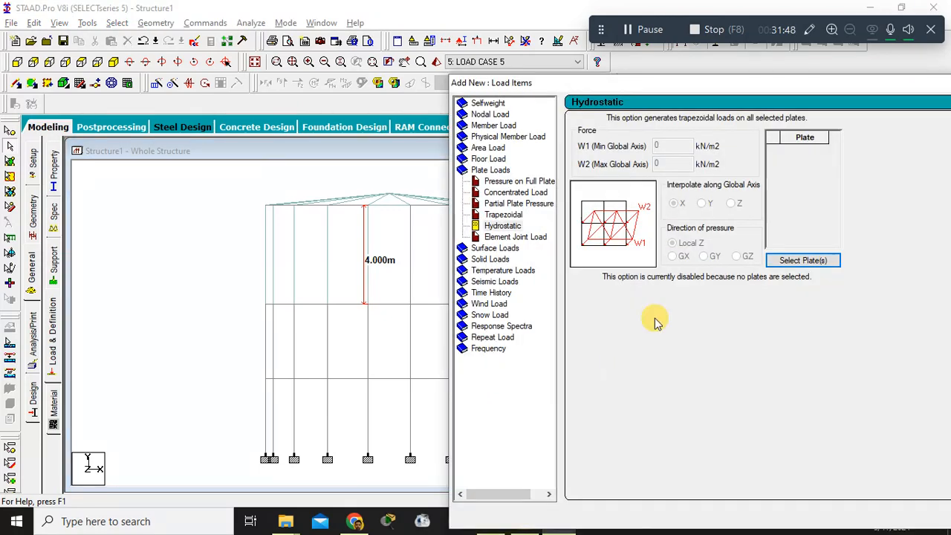
{"action": "left_click_drag", "start_coordinate": [762, 84], "coordinate": [325, 226]}
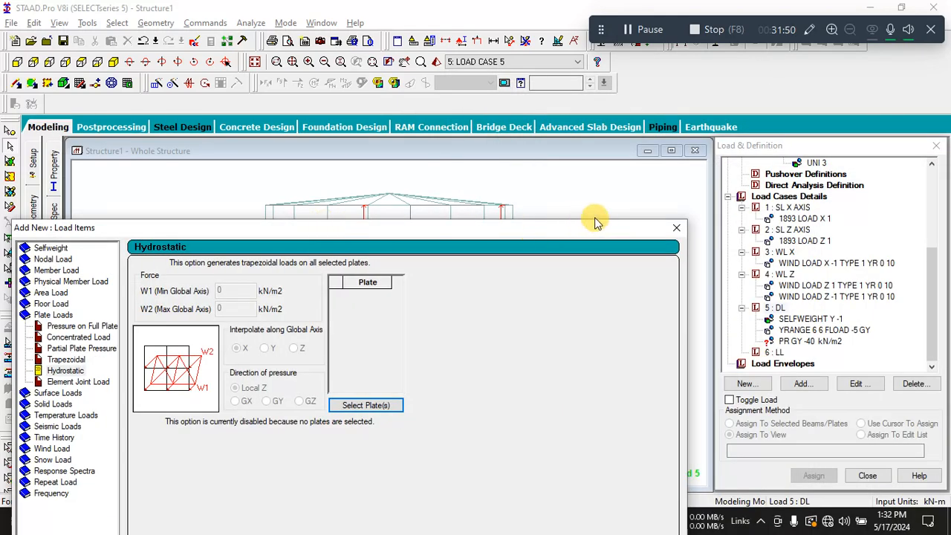
{"action": "left_click", "coordinate": [678, 230]}
Step: Try to select the tank wall, first by window and by picking a single plate, and check it in the isometric view
{"action": "left_click_drag", "start_coordinate": [587, 264], "coordinate": [191, 229]}
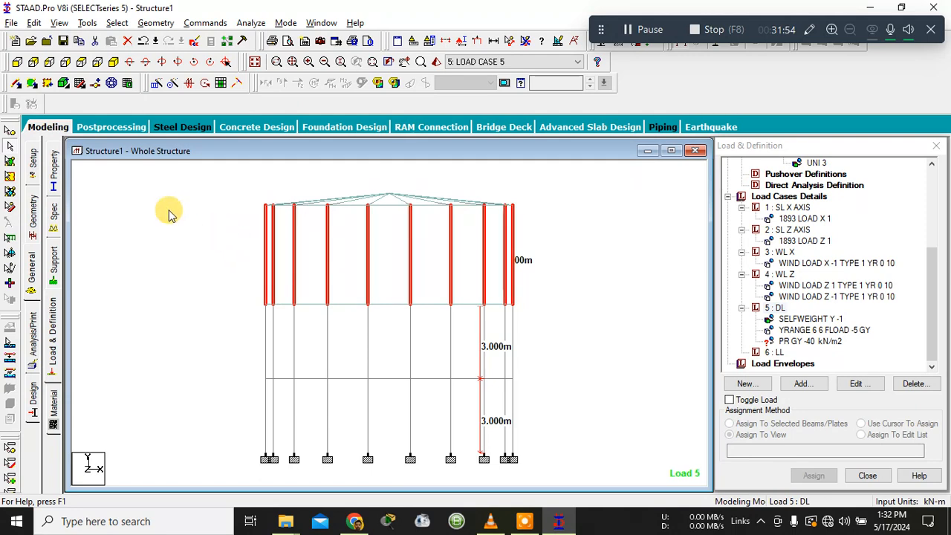
{"action": "left_click", "coordinate": [10, 163]}
{"action": "left_click", "coordinate": [221, 229]}
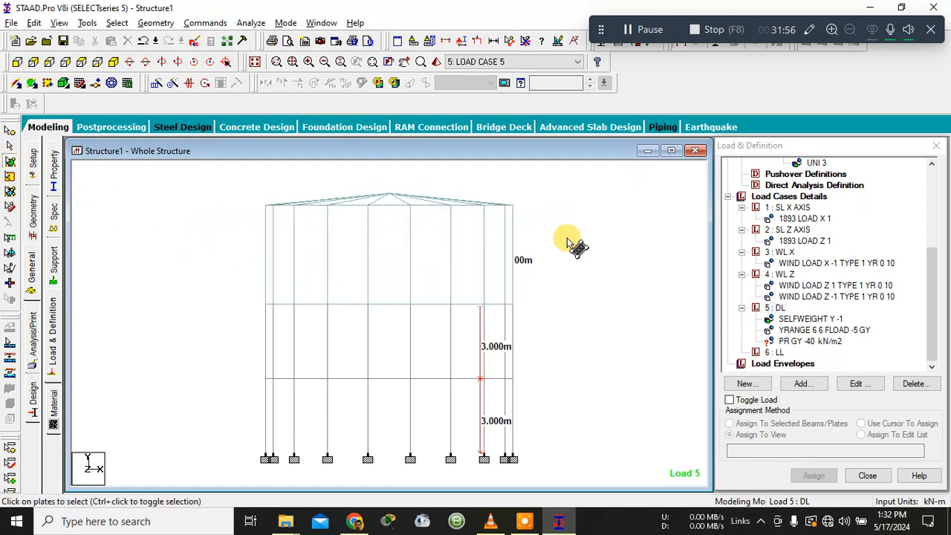
{"action": "left_click", "coordinate": [536, 236]}
{"action": "left_click", "coordinate": [335, 238]}
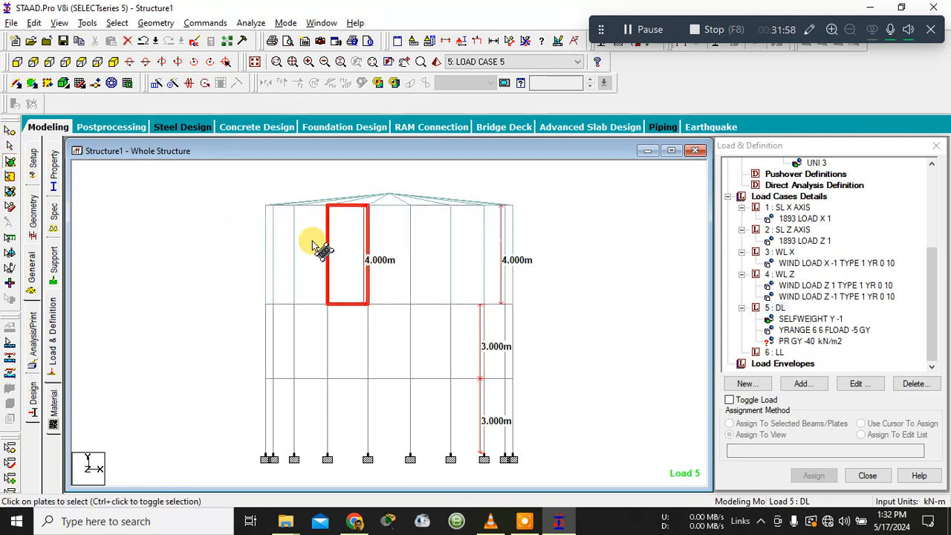
{"action": "left_click", "coordinate": [112, 63]}
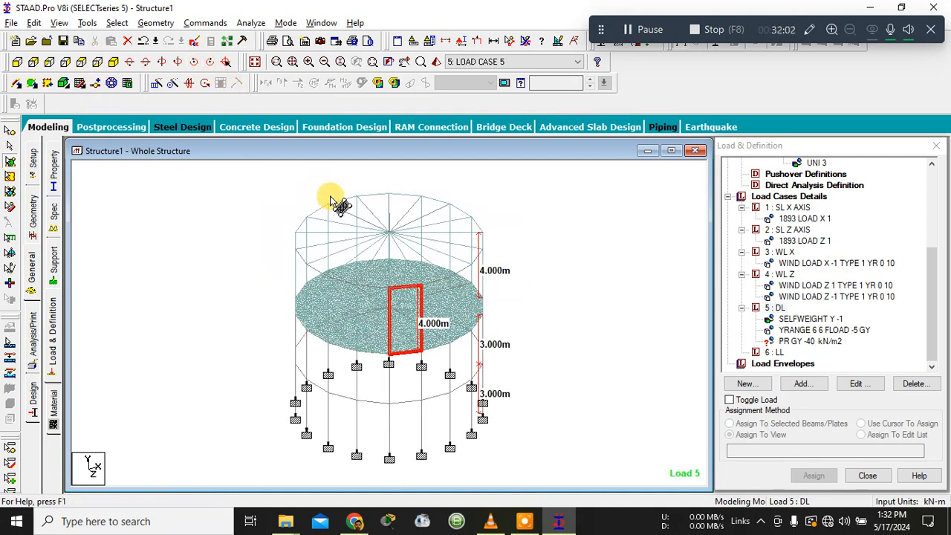
{"action": "left_click", "coordinate": [169, 181]}
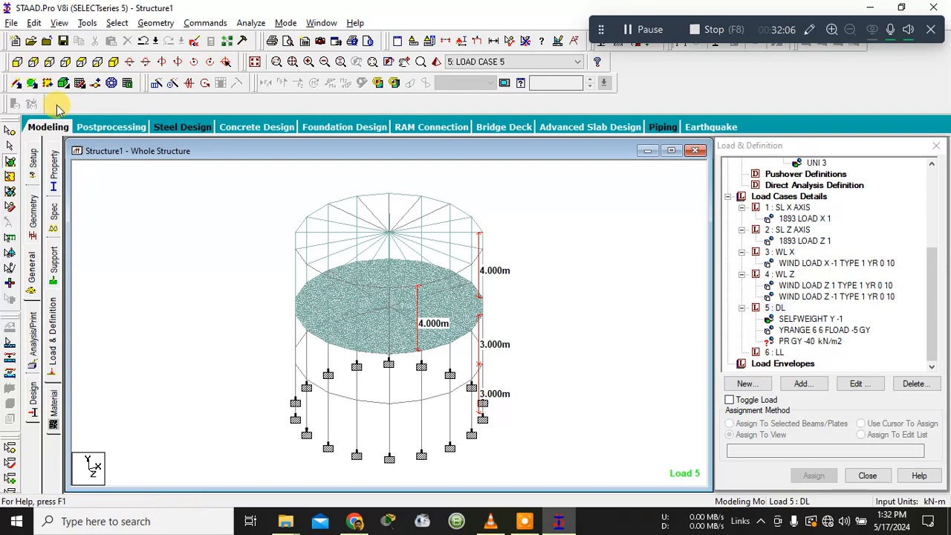
Step: In the front view, select the upper 4 m columns around the tank wall and display only the selected objects
{"action": "left_click", "coordinate": [18, 63]}
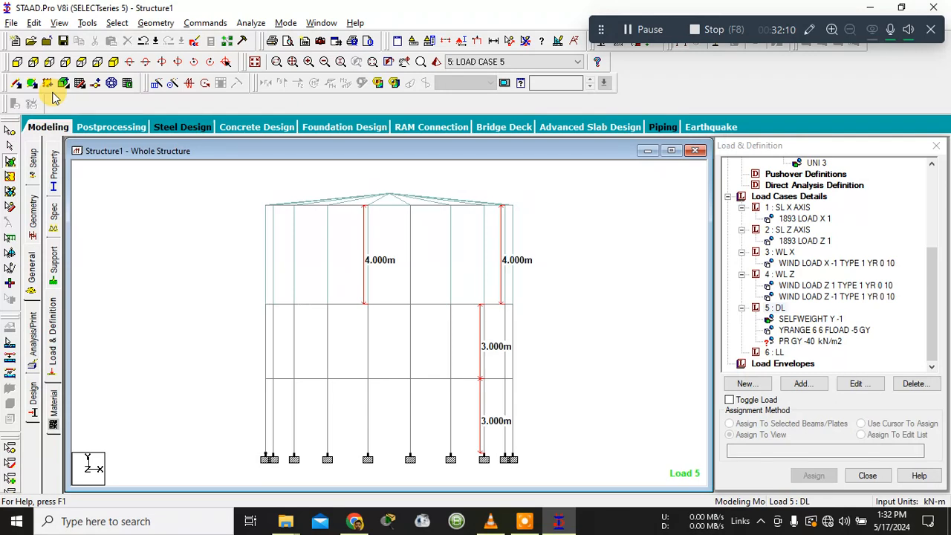
{"action": "left_click", "coordinate": [9, 146]}
{"action": "left_click_drag", "start_coordinate": [220, 257], "coordinate": [567, 229]}
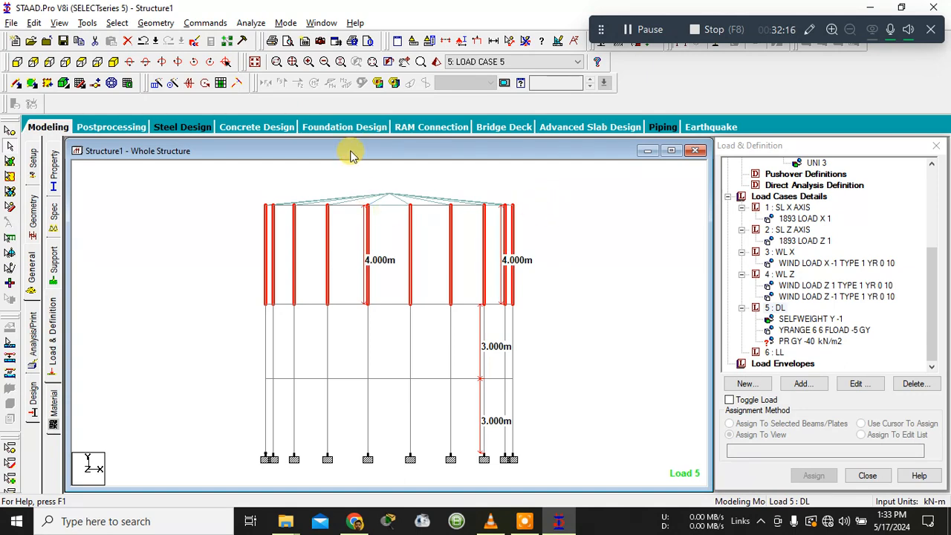
{"action": "left_click", "coordinate": [59, 23]}
{"action": "left_click", "coordinate": [96, 66]}
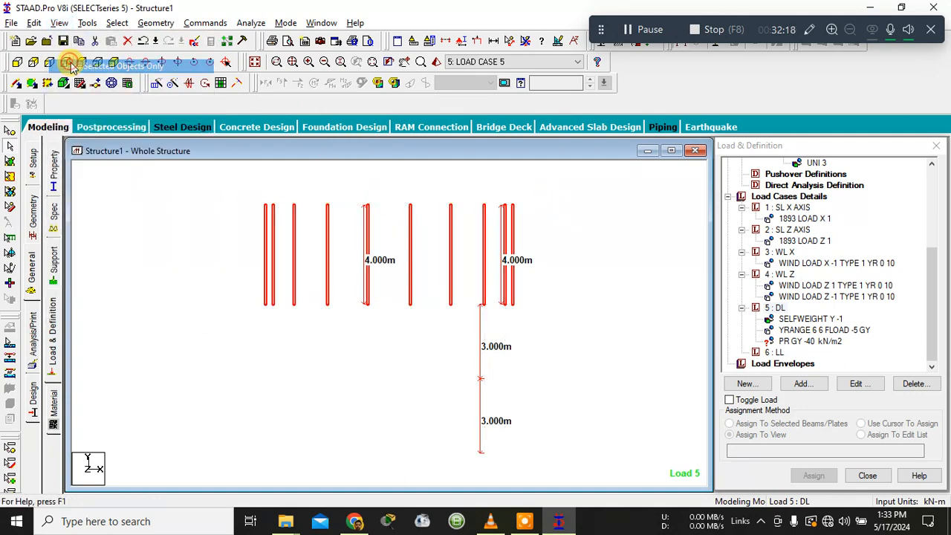
{"action": "left_click", "coordinate": [164, 197]}
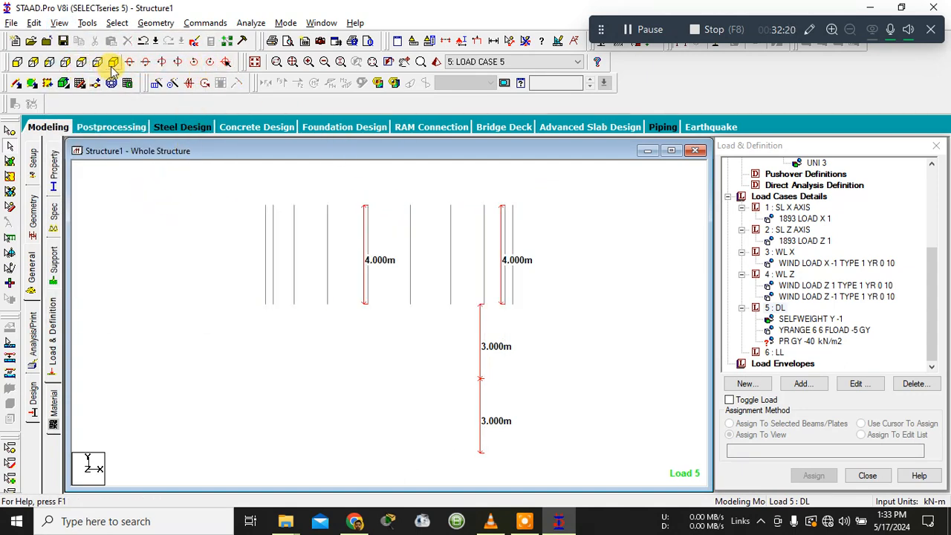
Step: Inspect the isolated columns in the top, front and isometric views and try a window selection around them
{"action": "left_click", "coordinate": [81, 63]}
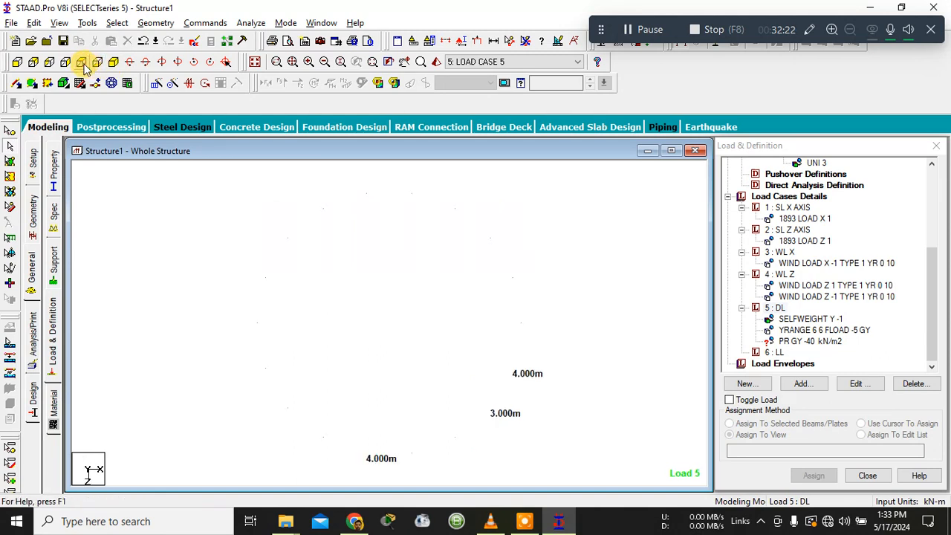
{"action": "left_click", "coordinate": [16, 63]}
{"action": "left_click", "coordinate": [114, 62]}
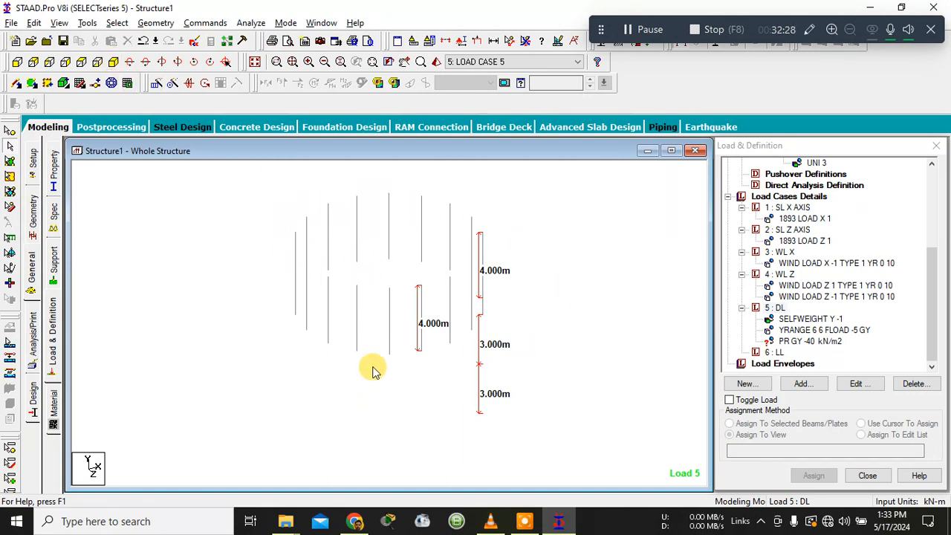
{"action": "left_click_drag", "start_coordinate": [244, 179], "coordinate": [550, 349]}
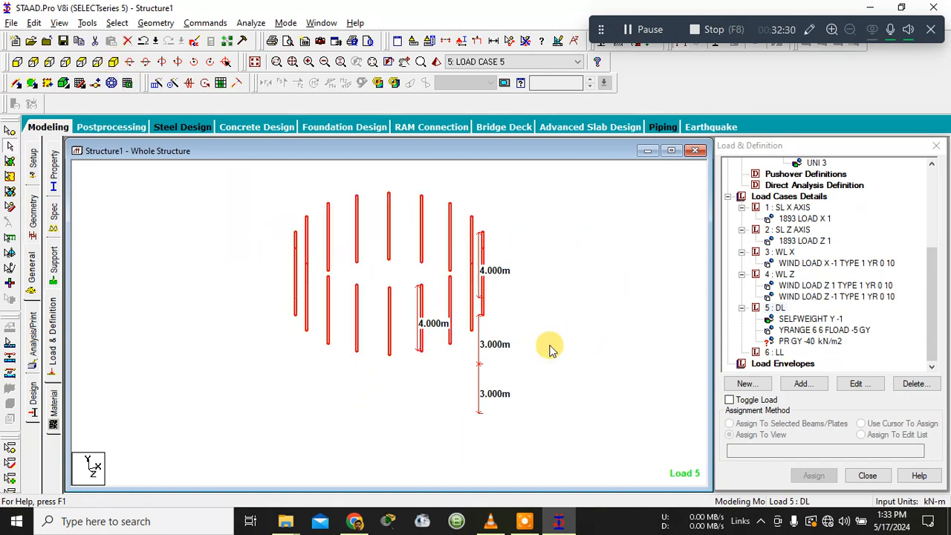
{"action": "left_click", "coordinate": [10, 177]}
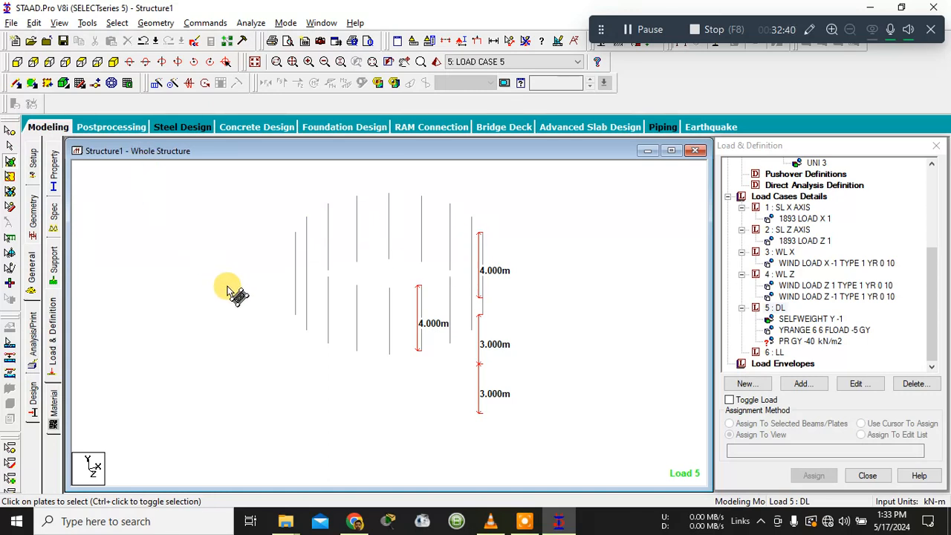
Step: Redisplay the whole structure in front view and select the upper 4 m columns together with the beams at their base
{"action": "left_click", "coordinate": [255, 64]}
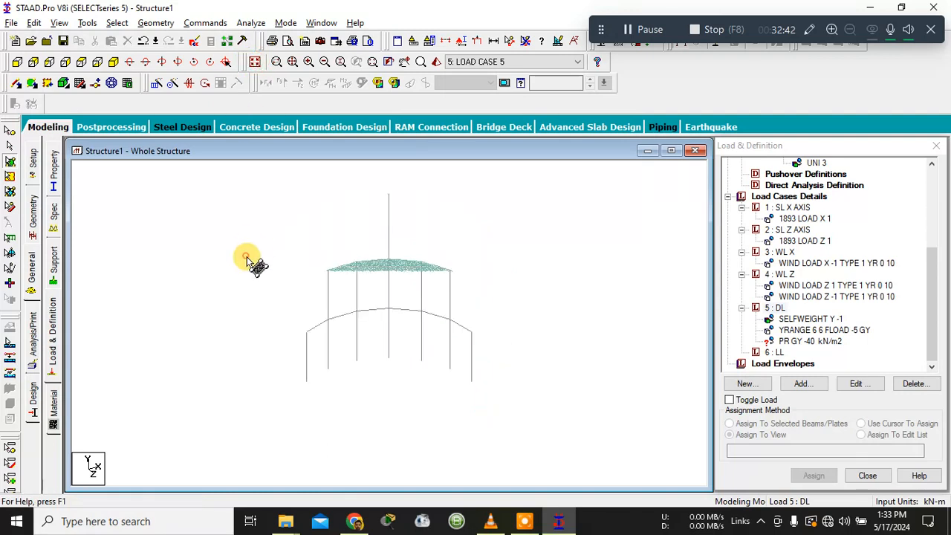
{"action": "left_click", "coordinate": [16, 63]}
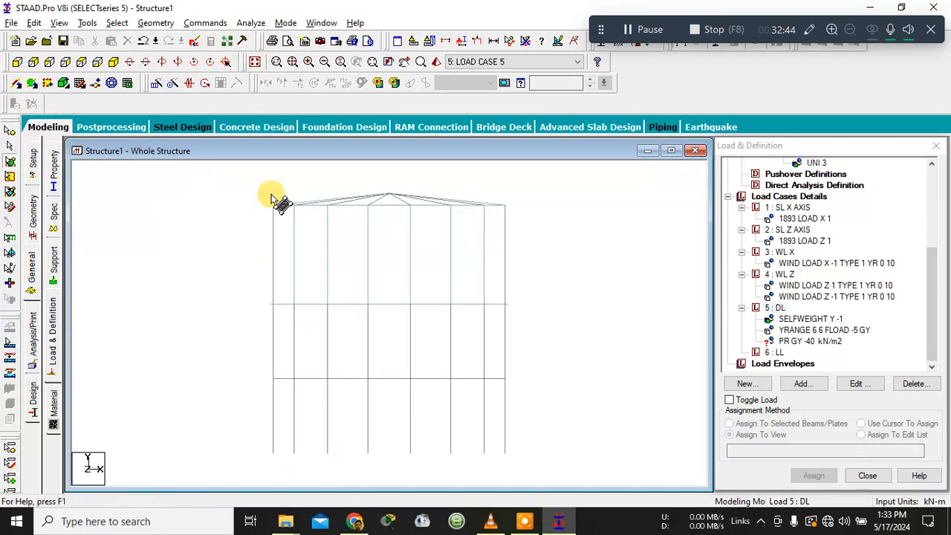
{"action": "left_click", "coordinate": [10, 147]}
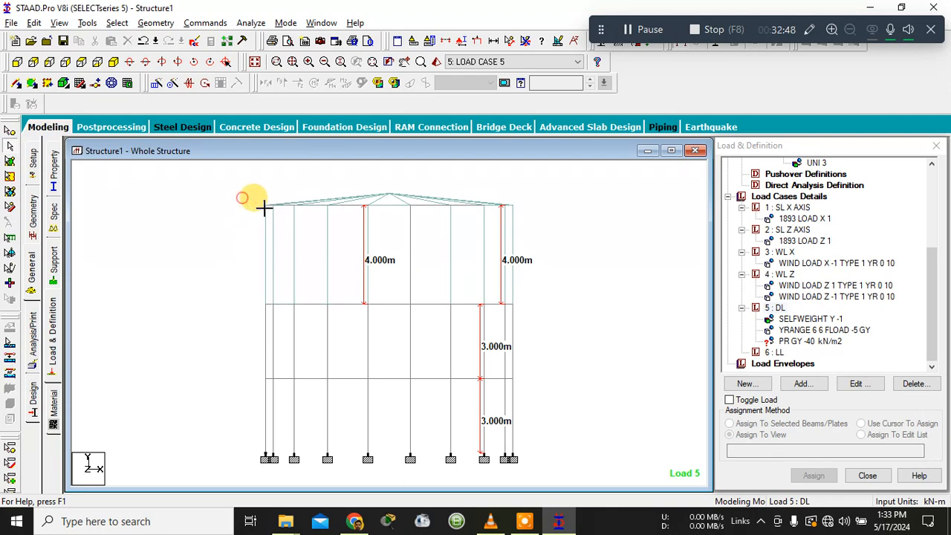
{"action": "left_click_drag", "start_coordinate": [527, 231], "coordinate": [534, 236]}
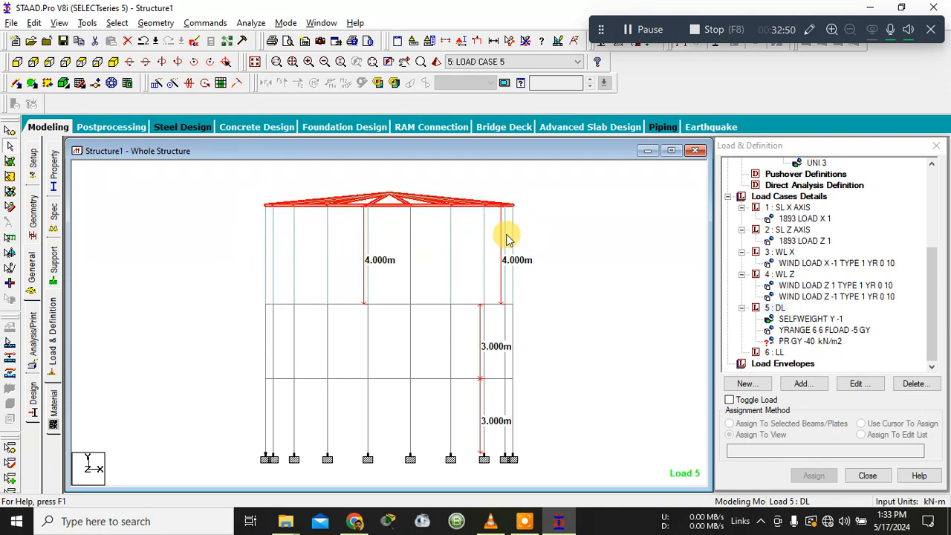
{"action": "left_click", "coordinate": [530, 201]}
{"action": "scroll", "coordinate": [380, 196], "scroll_direction": "up", "scroll_amount": 1}
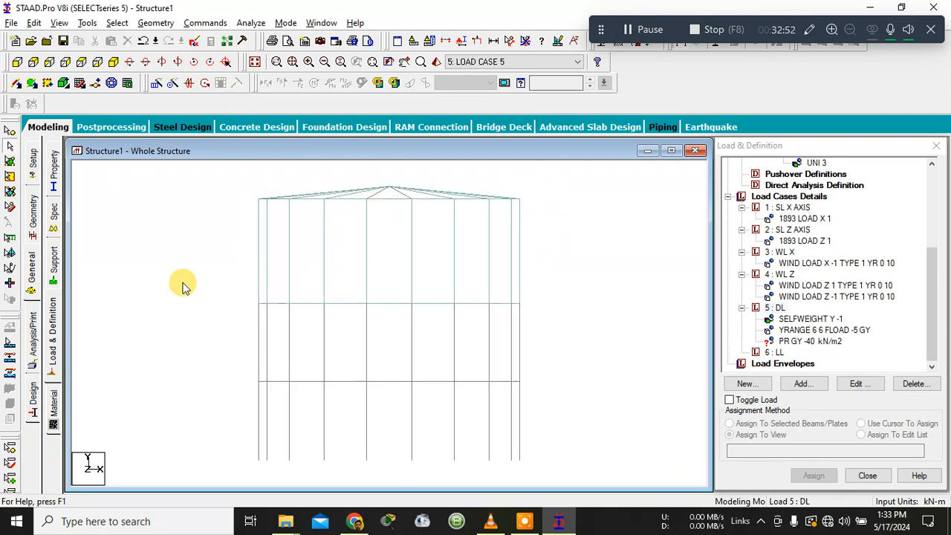
{"action": "left_click_drag", "start_coordinate": [188, 271], "coordinate": [533, 311]}
{"action": "left_click_drag", "start_coordinate": [195, 220], "coordinate": [581, 260], "text": "ctrl"}
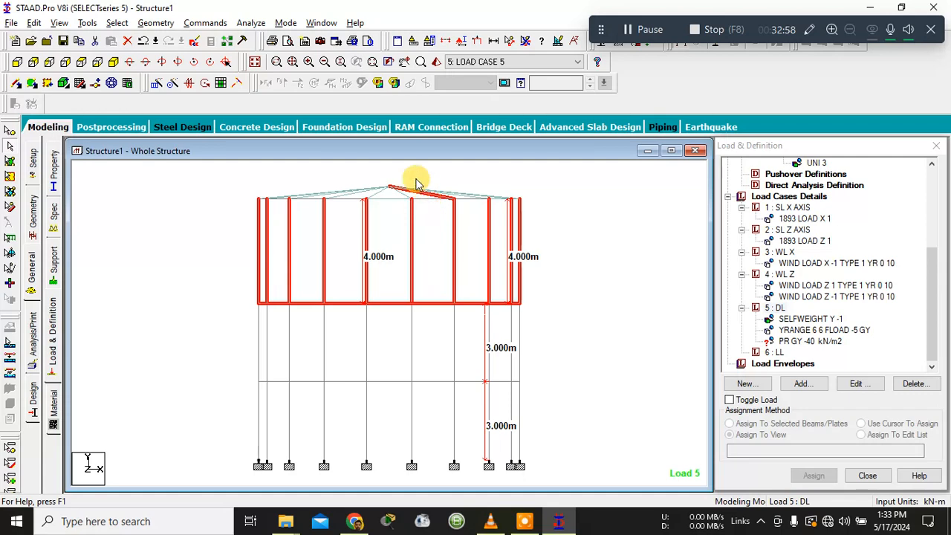
Step: Add the ring beams along the top edge of the tank wall to the selection
{"action": "scroll", "coordinate": [418, 184], "scroll_direction": "up", "scroll_amount": 4}
{"action": "middle_click_drag", "start_coordinate": [423, 179], "coordinate": [426, 319]}
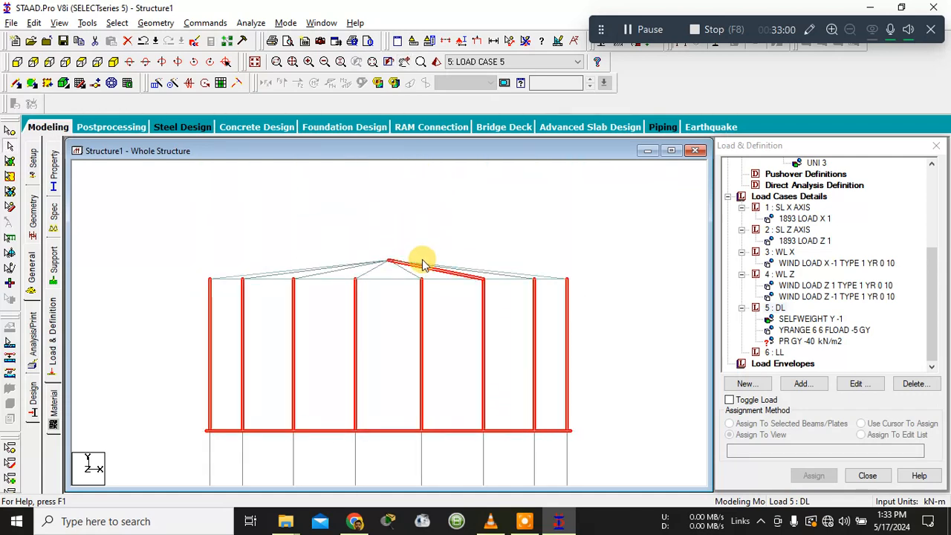
{"action": "left_click", "coordinate": [457, 275], "text": "ctrl"}
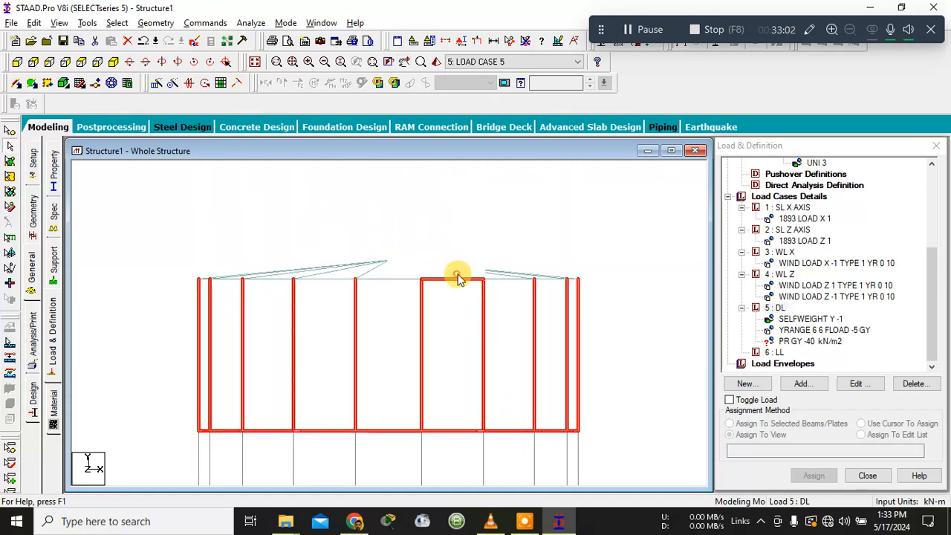
{"action": "left_click", "coordinate": [403, 278], "text": "ctrl"}
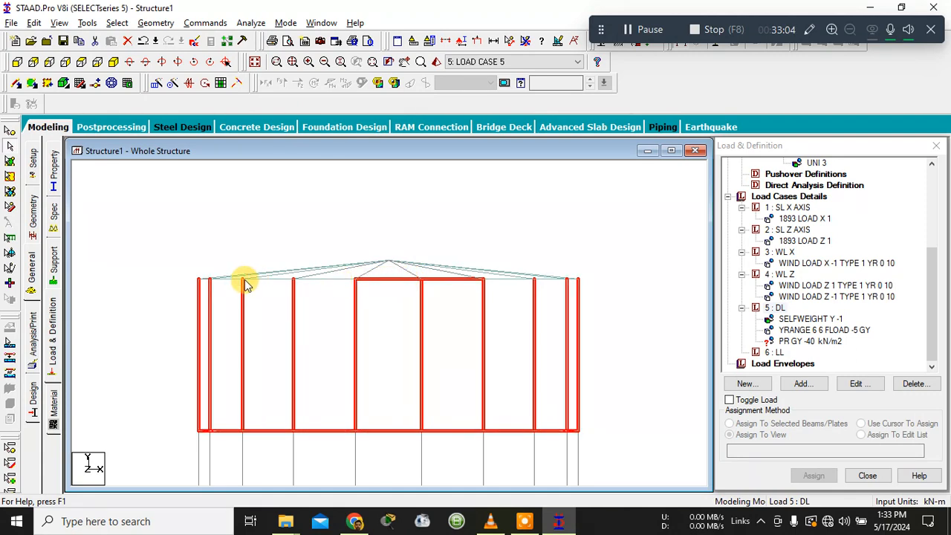
{"action": "left_click_drag", "start_coordinate": [192, 279], "coordinate": [176, 317], "text": "ctrl"}
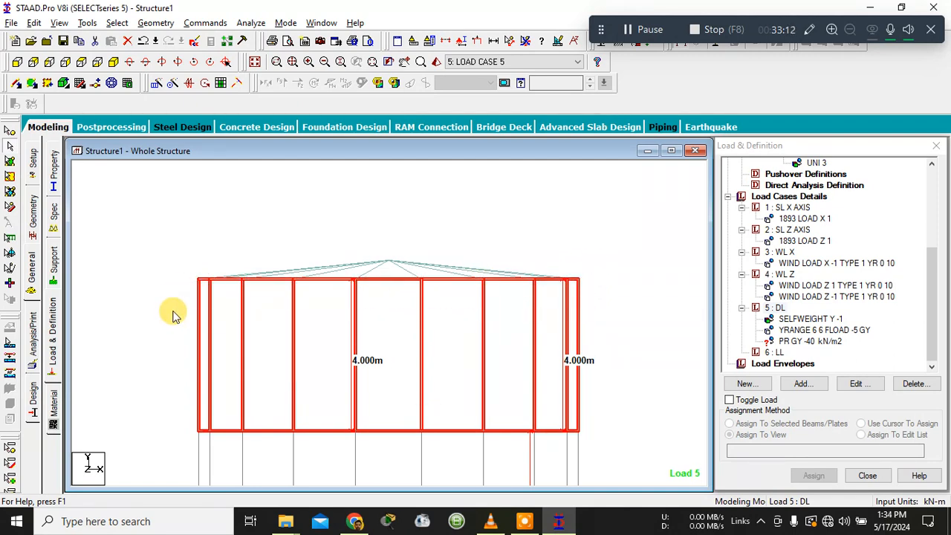
Step: In the isometric view, remove the cross beams of the tank floor from the selection
{"action": "left_click", "coordinate": [114, 63]}
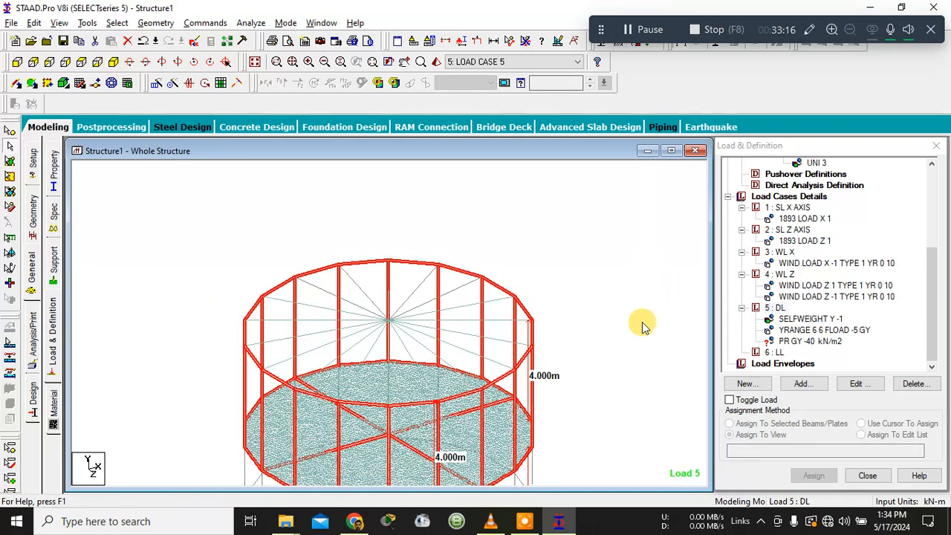
{"action": "scroll", "coordinate": [624, 326], "scroll_direction": "down", "scroll_amount": 1}
{"action": "middle_click_drag", "start_coordinate": [575, 340], "coordinate": [544, 241]}
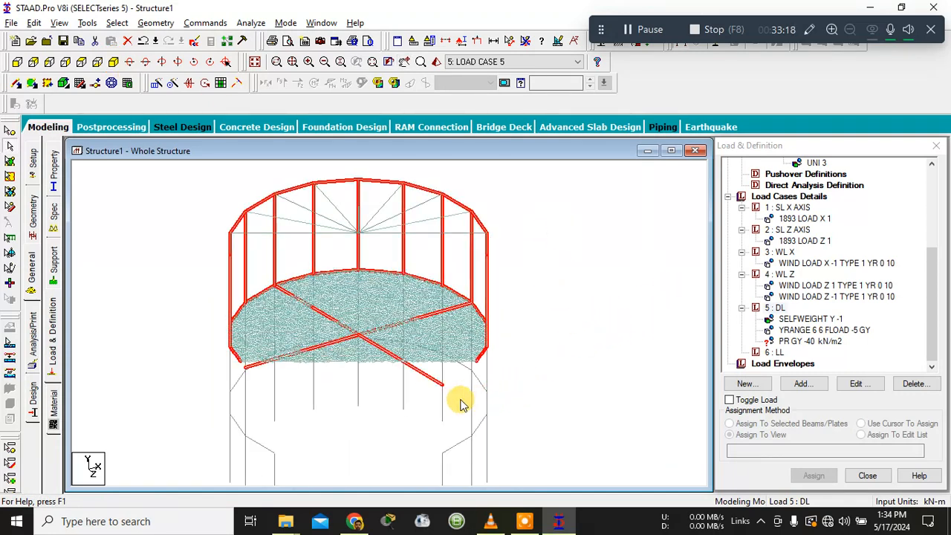
{"action": "left_click", "coordinate": [383, 355]}
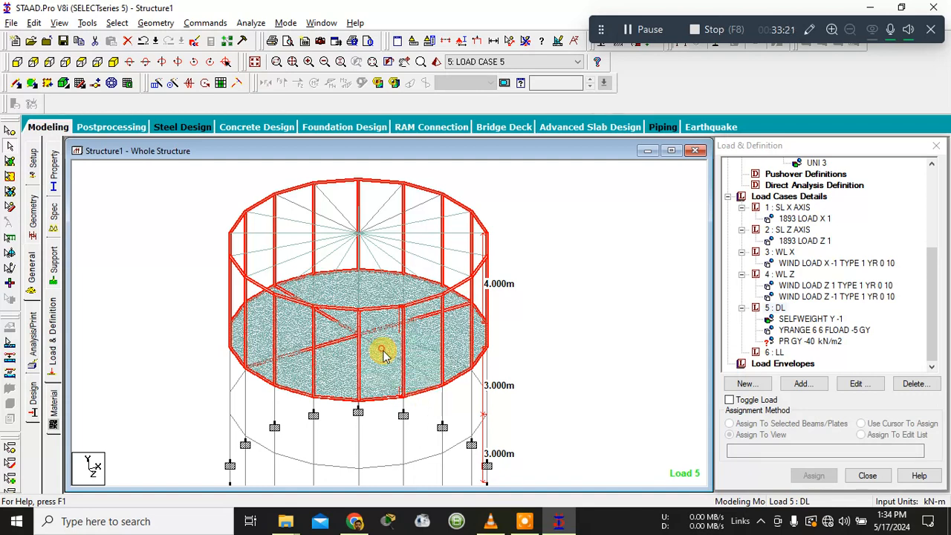
{"action": "left_click", "coordinate": [426, 315], "text": "ctrl"}
{"action": "left_click", "coordinate": [338, 340], "text": "ctrl"}
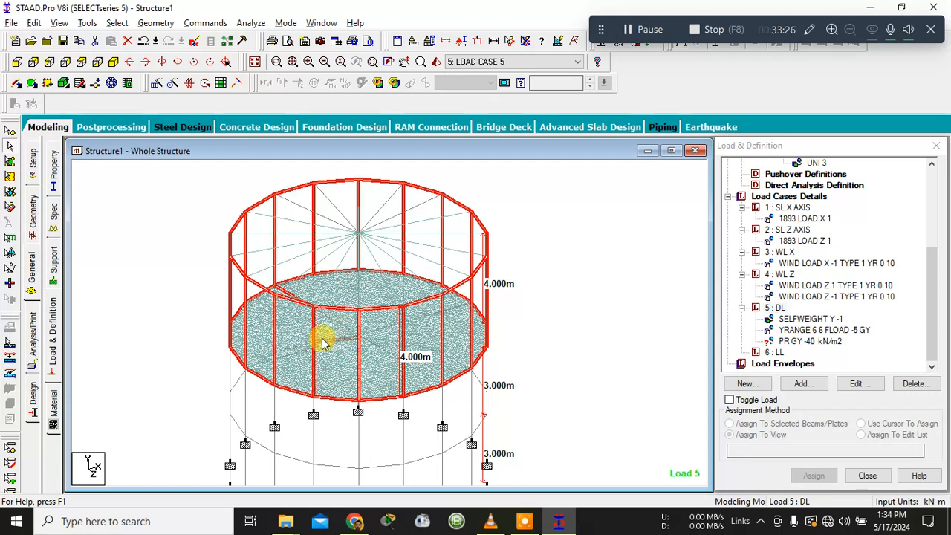
{"action": "scroll", "coordinate": [324, 342], "scroll_direction": "up", "scroll_amount": 4}
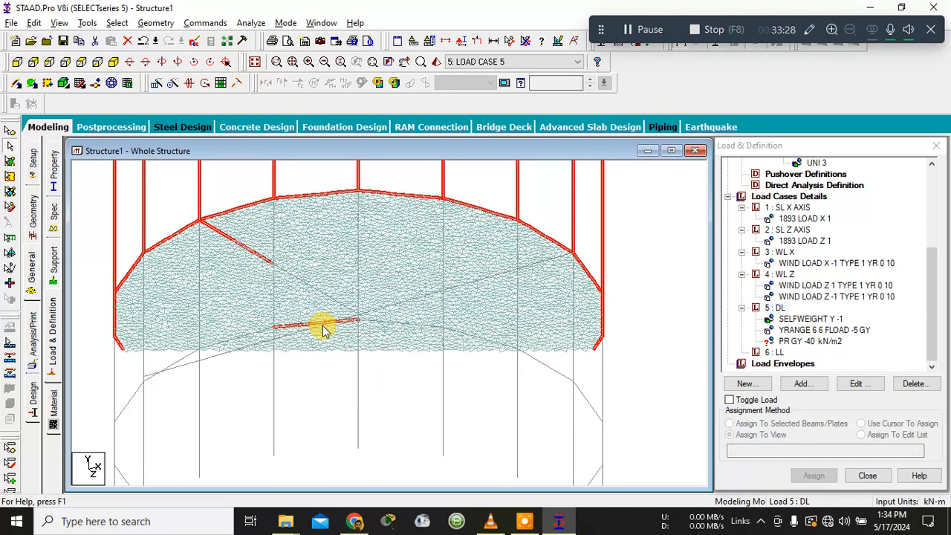
{"action": "scroll", "coordinate": [576, 354], "scroll_direction": "down", "scroll_amount": 2}
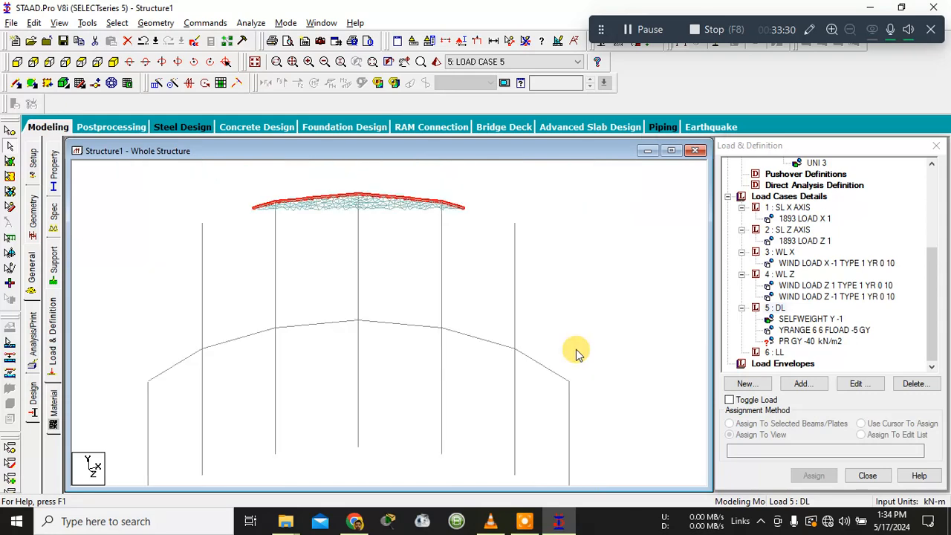
Step: Remove the last diagonal floor beam segment from the selection and display only the selected wall members
{"action": "scroll", "coordinate": [263, 361], "scroll_direction": "up", "scroll_amount": 1}
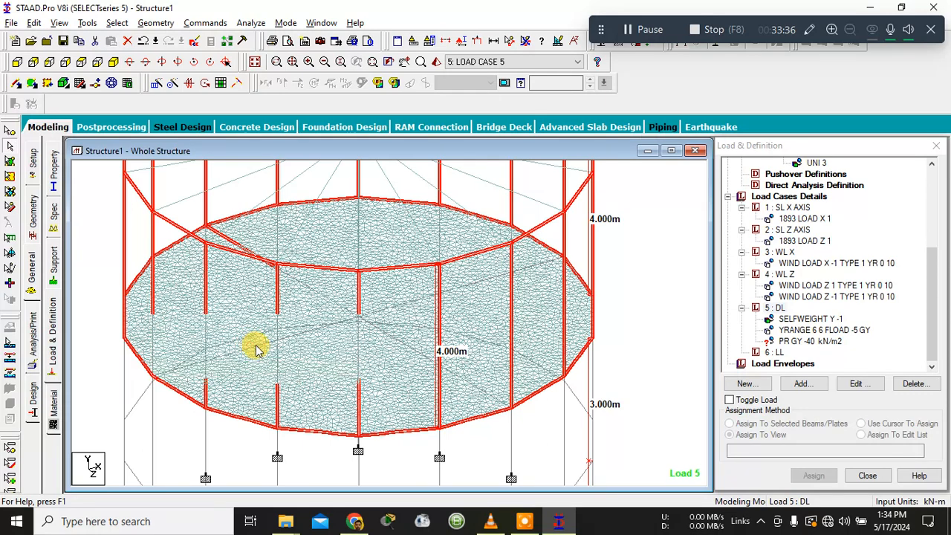
{"action": "scroll", "coordinate": [535, 331], "scroll_direction": "down", "scroll_amount": 2}
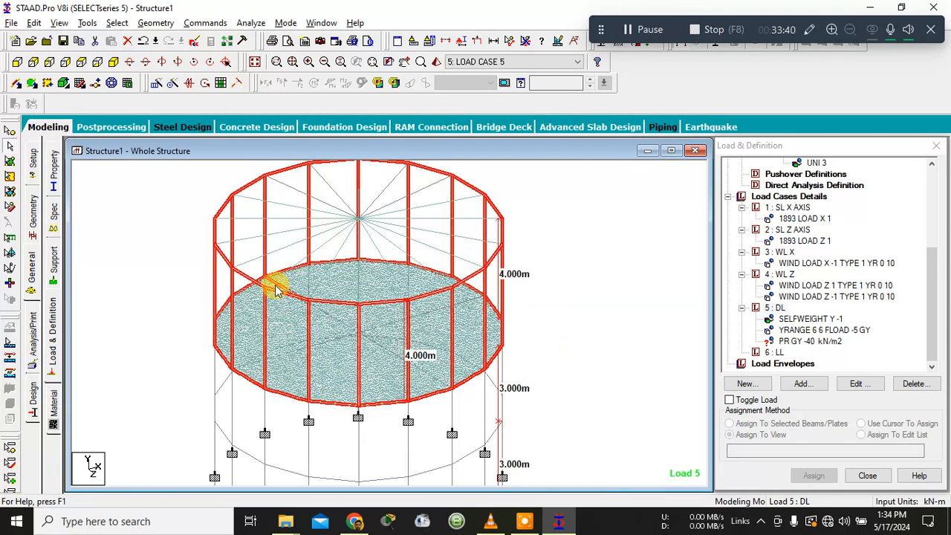
{"action": "scroll", "coordinate": [275, 288], "scroll_direction": "up", "scroll_amount": 2}
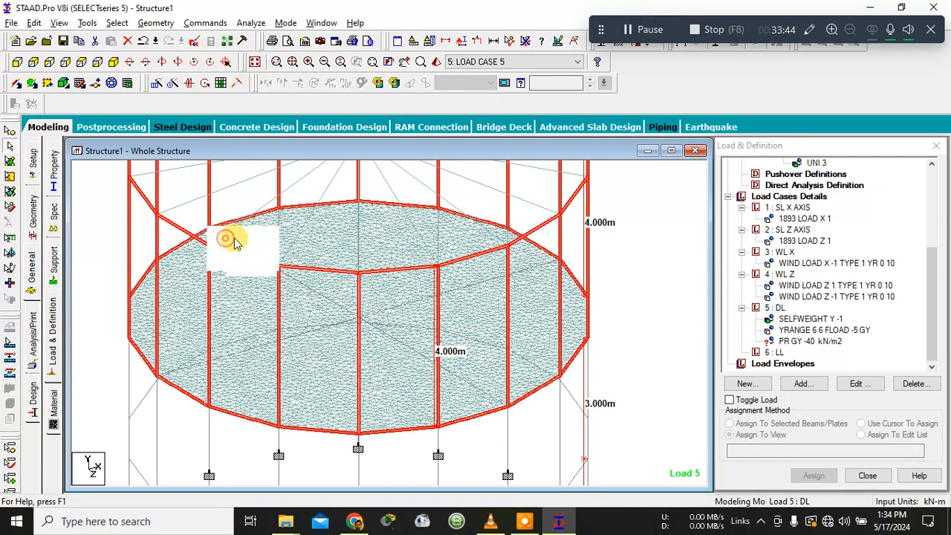
{"action": "scroll", "coordinate": [687, 266], "scroll_direction": "down", "scroll_amount": 3}
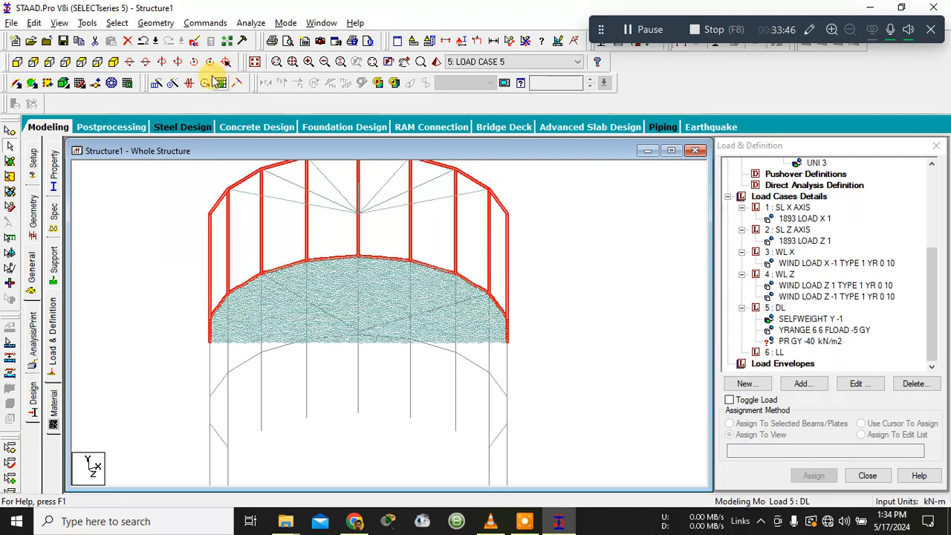
{"action": "left_click", "coordinate": [60, 23]}
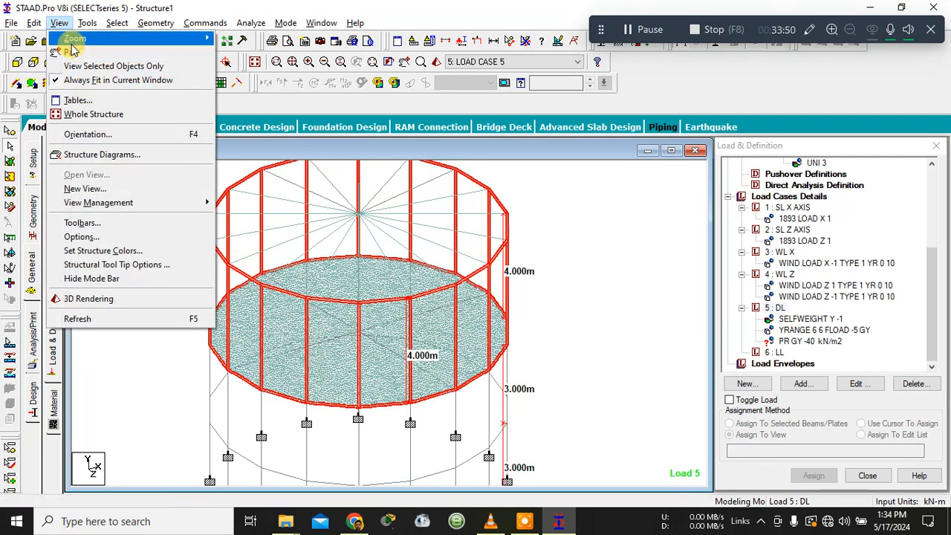
{"action": "left_click", "coordinate": [74, 67]}
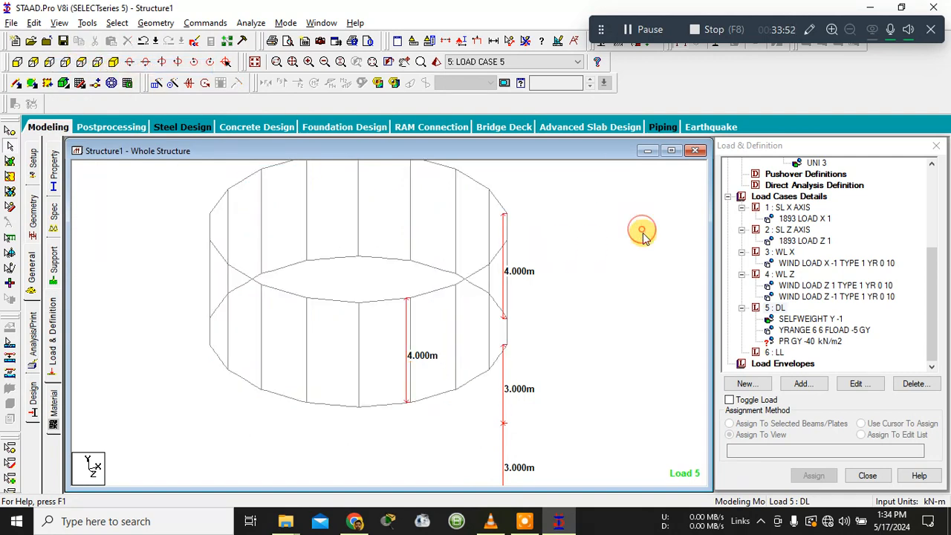
Step: Start a new hydrostatic plate load in load case 5: DL and begin selecting its plates
{"action": "left_click", "coordinate": [775, 307]}
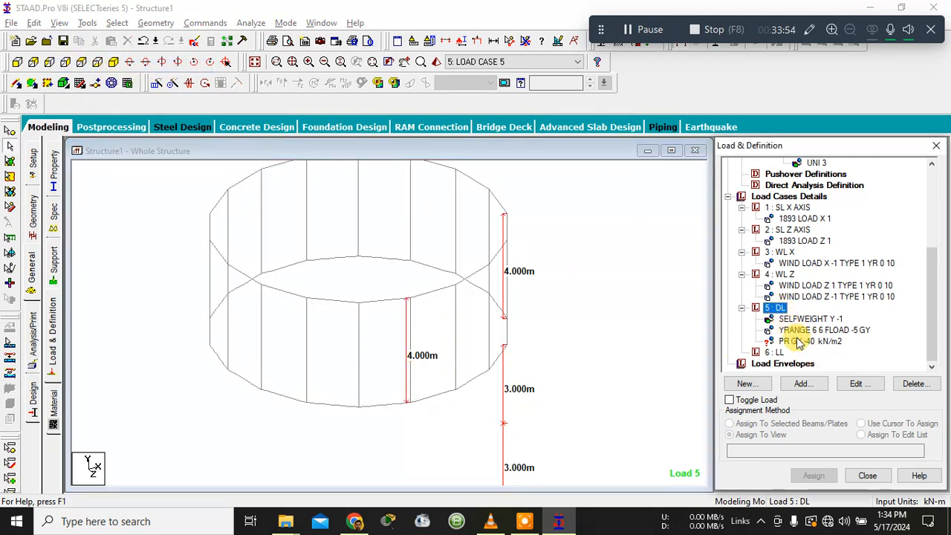
{"action": "left_click", "coordinate": [795, 388]}
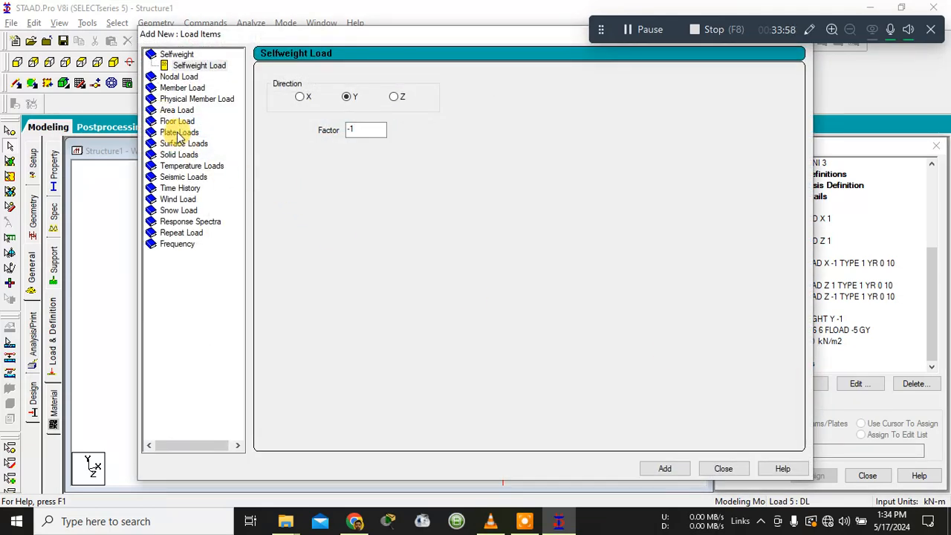
{"action": "left_click", "coordinate": [178, 133]}
{"action": "left_click", "coordinate": [191, 178]}
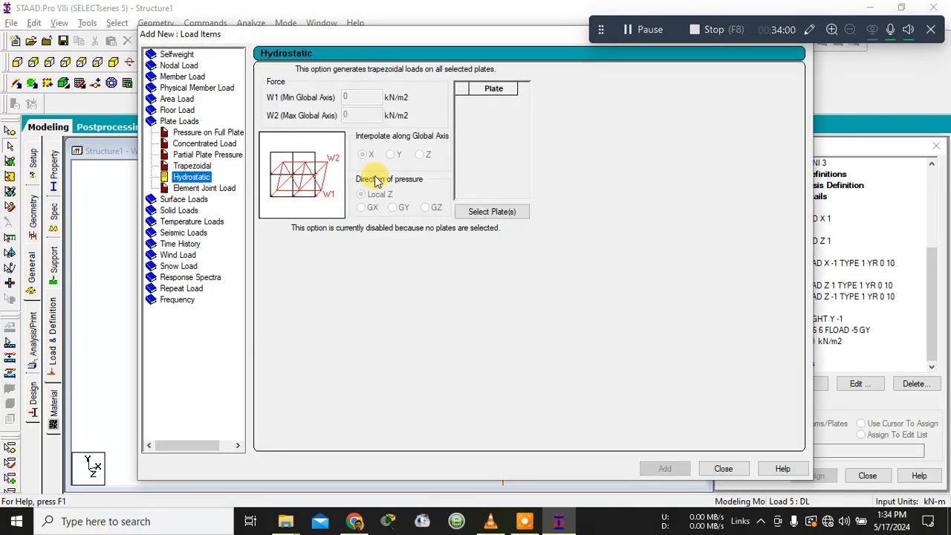
{"action": "left_click", "coordinate": [490, 213]}
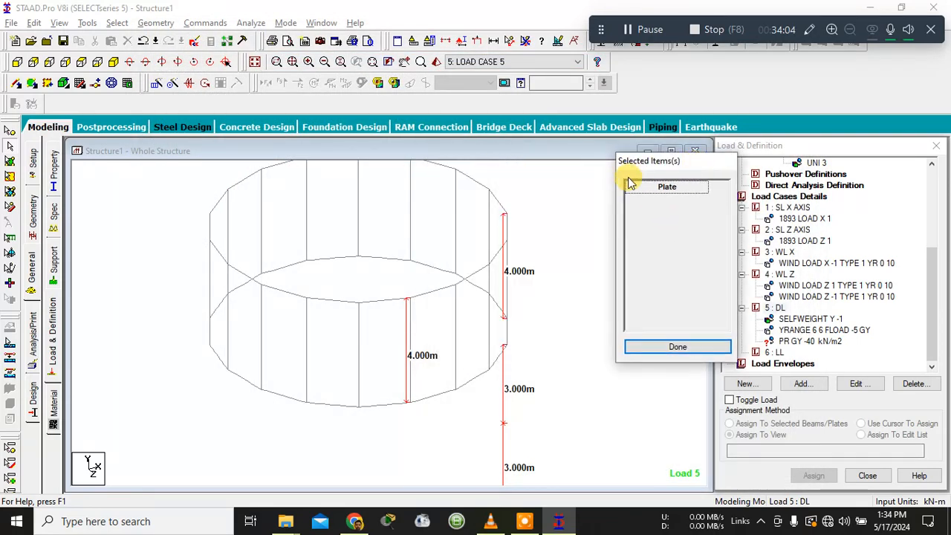
Step: Try to select the wall plates by enclosing the entire isolated tank ring in a selection window
{"action": "left_click_drag", "start_coordinate": [621, 165], "coordinate": [605, 196]}
{"action": "left_click", "coordinate": [532, 182]}
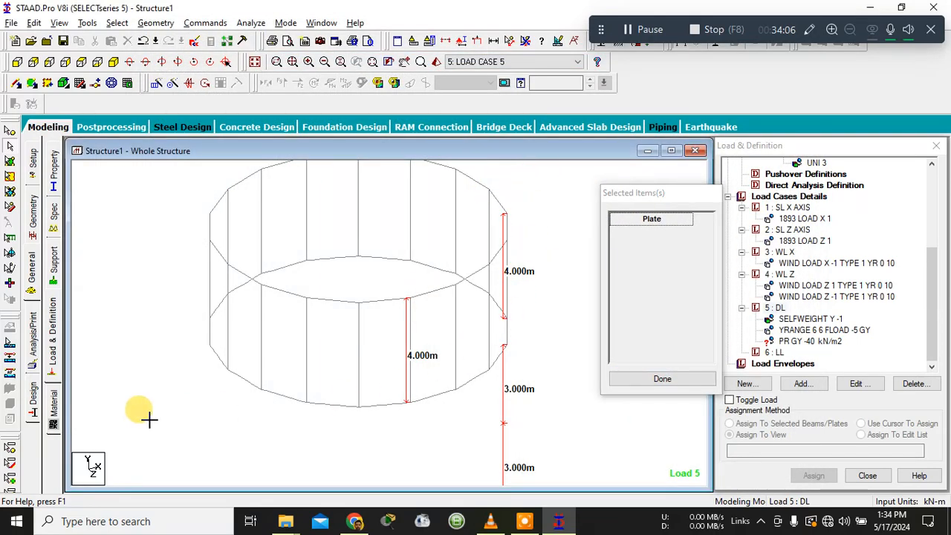
{"action": "left_click_drag", "start_coordinate": [149, 420], "coordinate": [149, 414]}
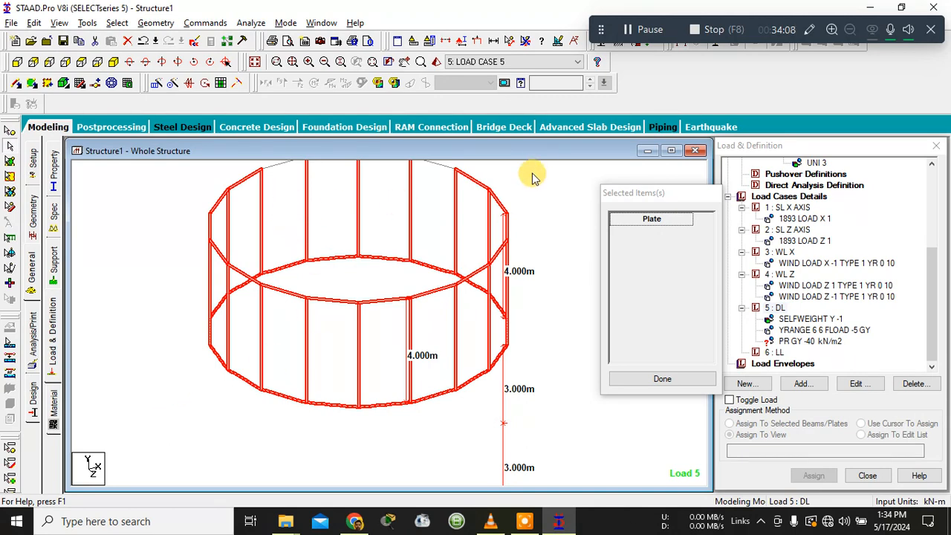
{"action": "middle_click_drag", "start_coordinate": [532, 176], "coordinate": [512, 215]}
{"action": "left_click_drag", "start_coordinate": [171, 165], "coordinate": [513, 447]}
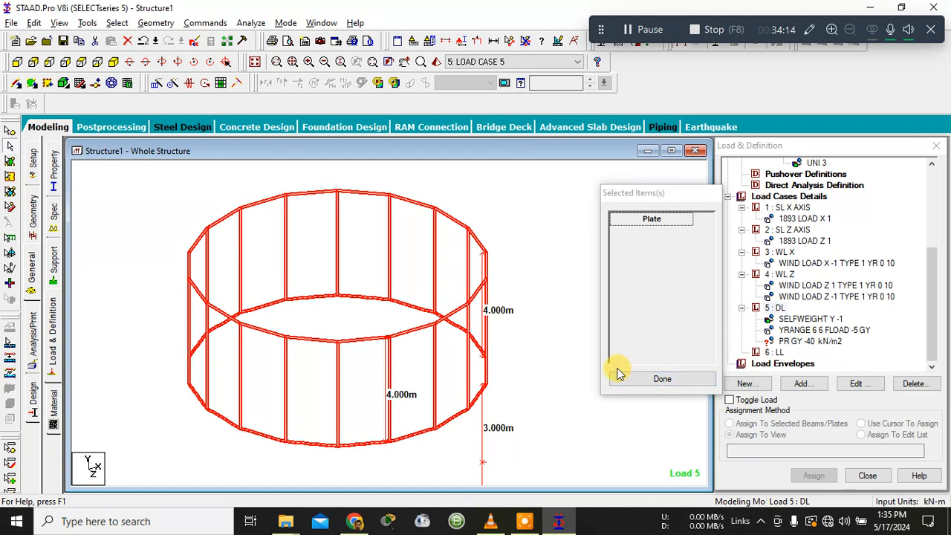
Step: Try to select the tank wall's plates individually and by window in the isolated ring view
{"action": "left_click", "coordinate": [9, 161]}
{"action": "left_click", "coordinate": [272, 361]}
{"action": "left_click_drag", "start_coordinate": [130, 196], "coordinate": [267, 343]}
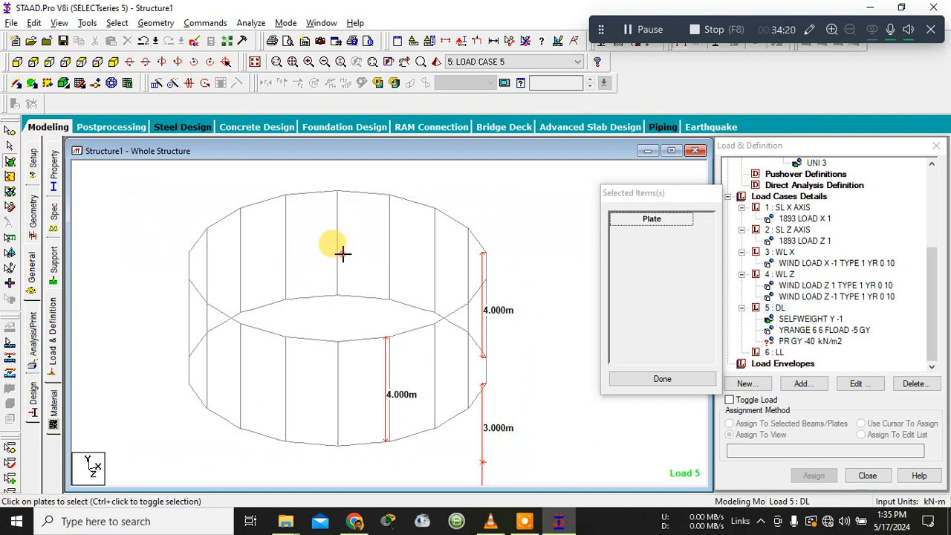
{"action": "left_click", "coordinate": [490, 340]}
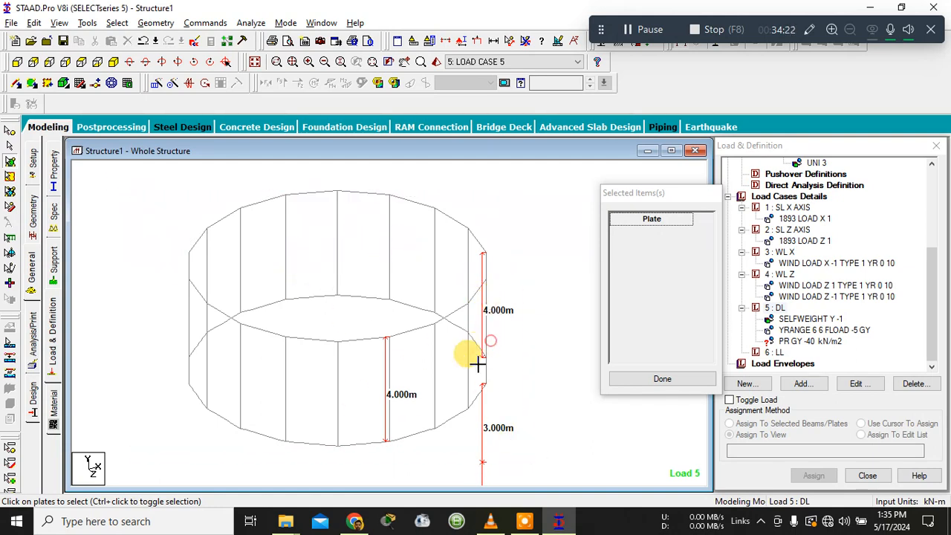
{"action": "left_click", "coordinate": [458, 373]}
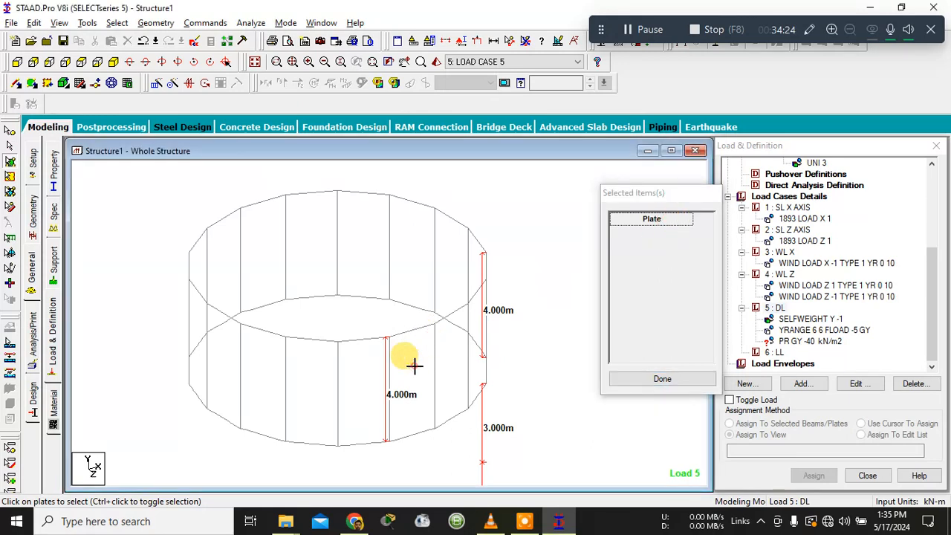
{"action": "left_click", "coordinate": [231, 361]}
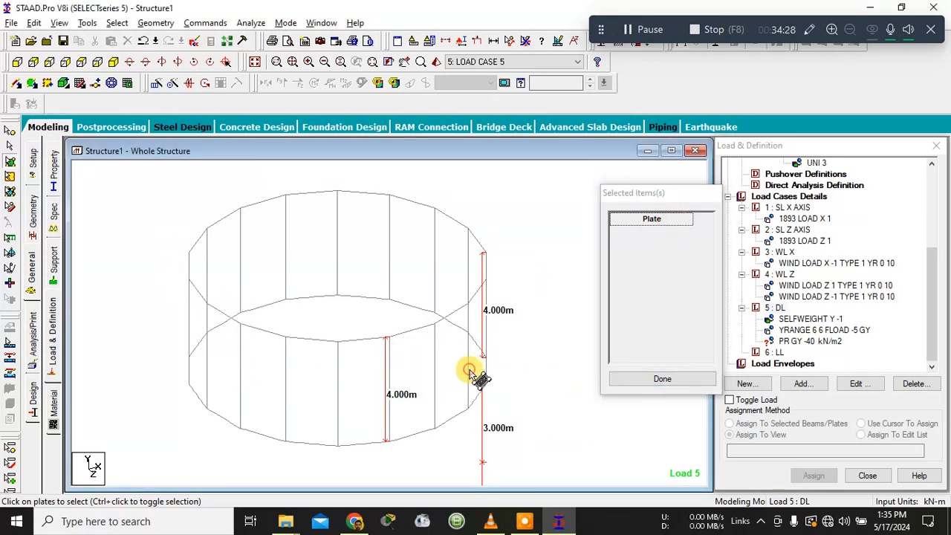
Step: Display the whole structure again, clear any picked roof plate and switch to the front view
{"action": "left_click", "coordinate": [260, 62]}
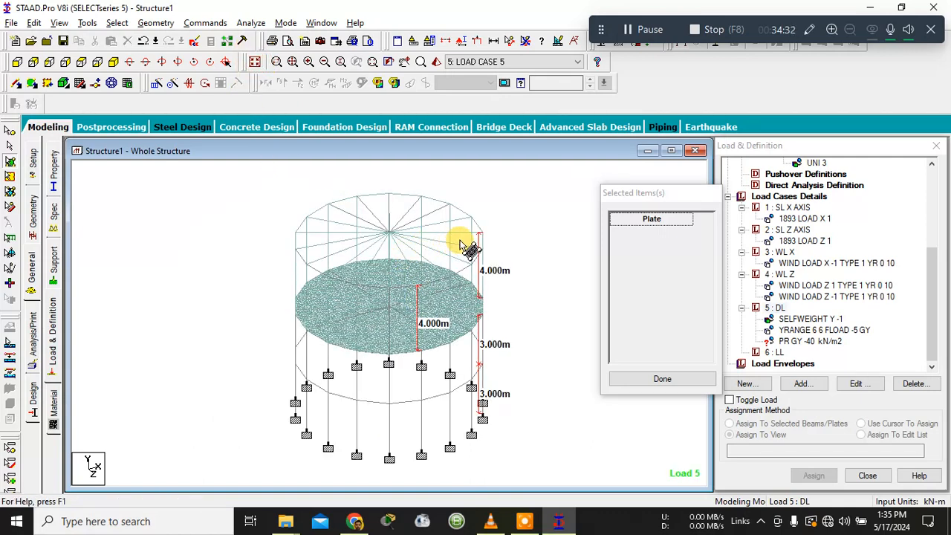
{"action": "left_click", "coordinate": [463, 246]}
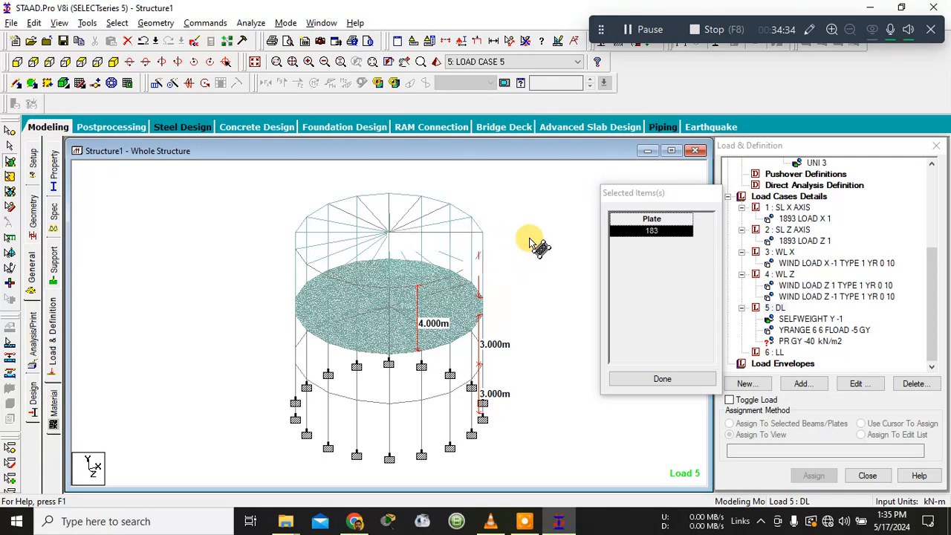
{"action": "scroll", "coordinate": [497, 235], "scroll_direction": "up", "scroll_amount": 3}
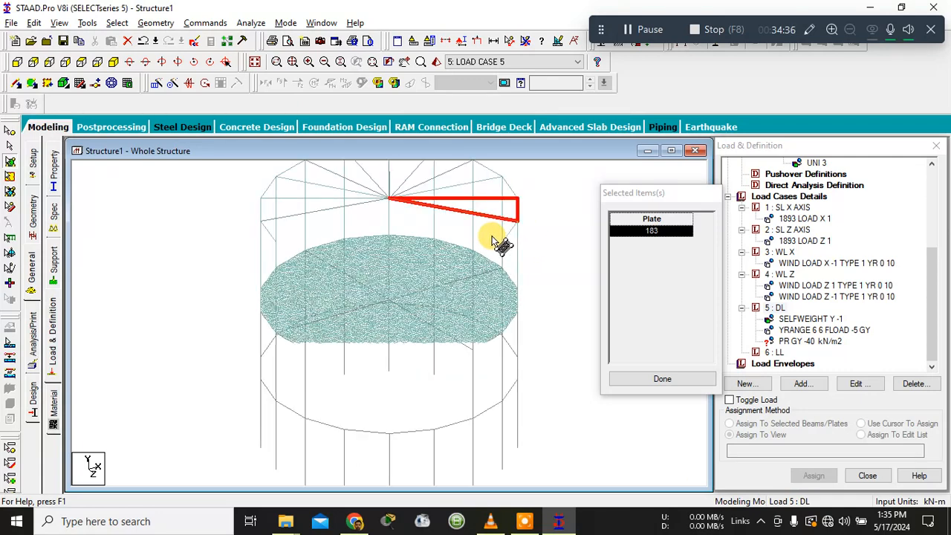
{"action": "left_click", "coordinate": [538, 209]}
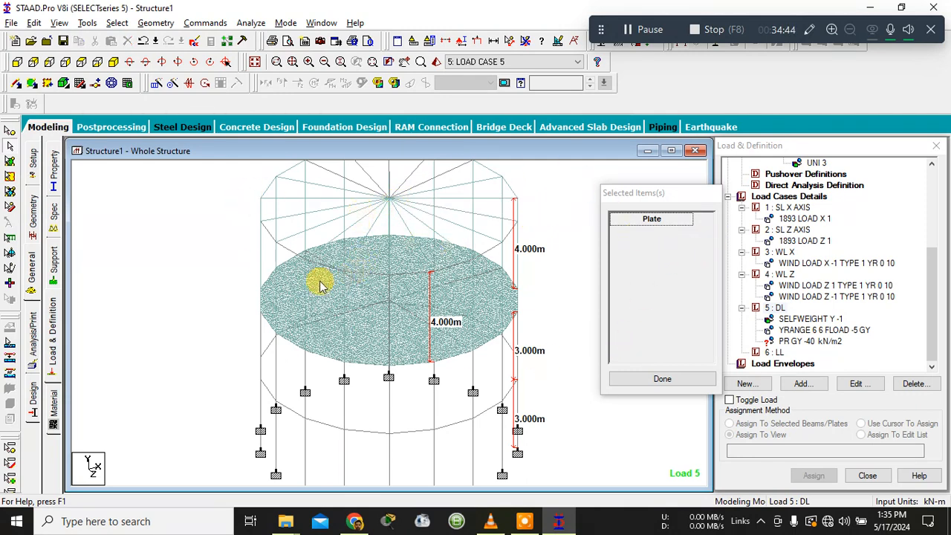
{"action": "left_click", "coordinate": [16, 66]}
{"action": "scroll", "coordinate": [174, 312], "scroll_direction": "down", "scroll_amount": 2}
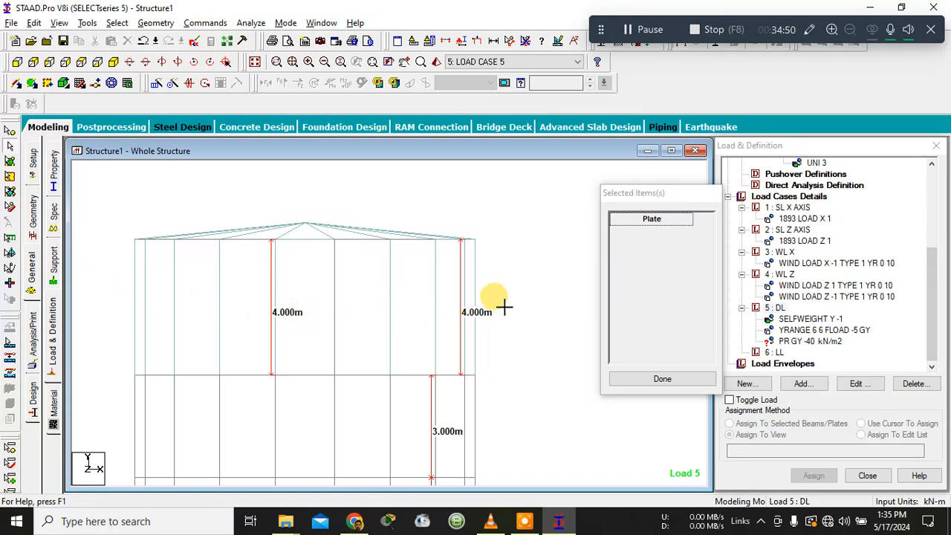
{"action": "left_click", "coordinate": [463, 295]}
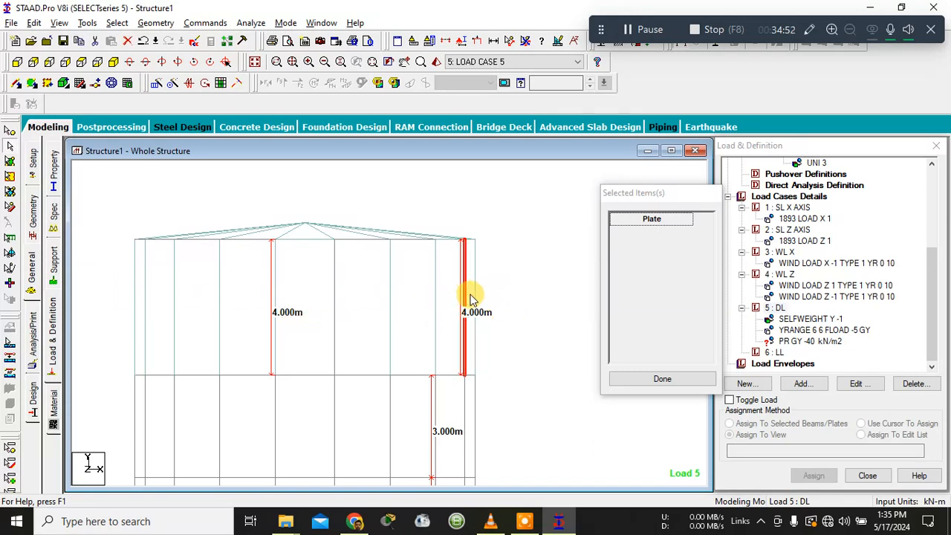
{"action": "left_click", "coordinate": [473, 294]}
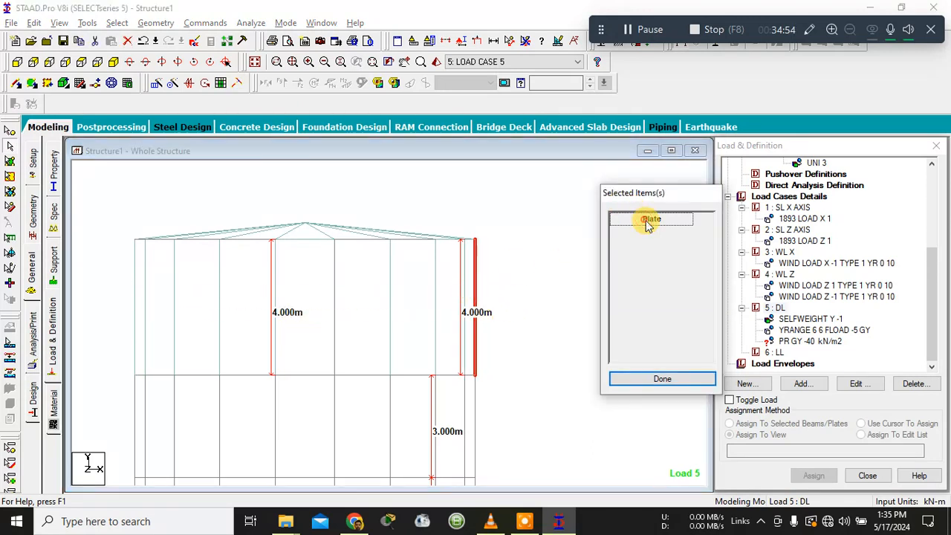
{"action": "left_click", "coordinate": [466, 288], "text": "ctrl"}
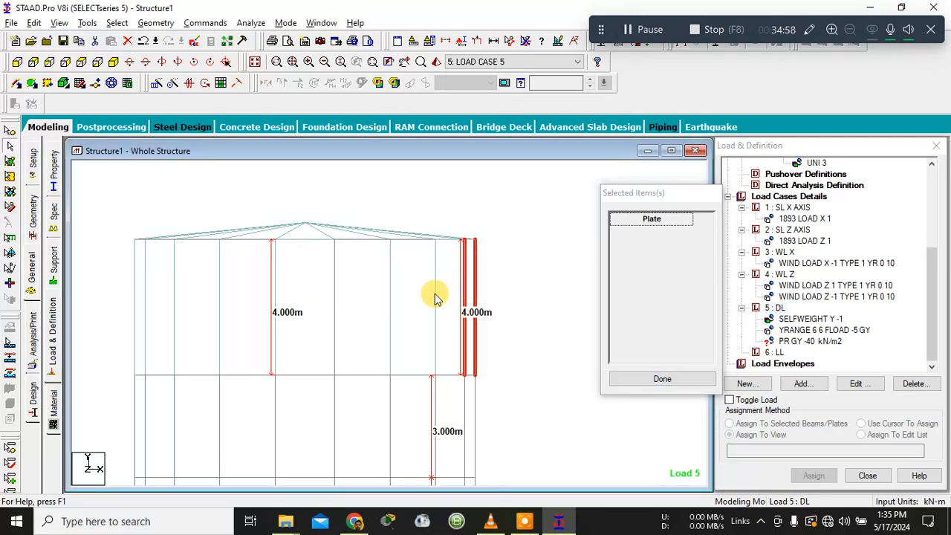
{"action": "left_click", "coordinate": [410, 303]}
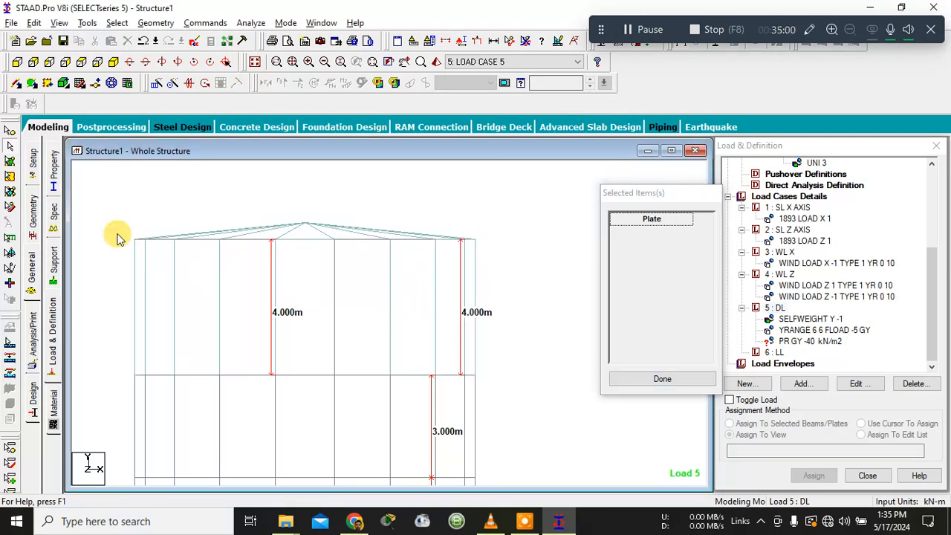
Step: Select all plates around the tank wall in the front view, check them in the isometric view and accept them for the hydrostatic load
{"action": "left_click", "coordinate": [10, 161]}
{"action": "left_click", "coordinate": [448, 288]}
{"action": "left_click", "coordinate": [476, 306], "text": "ctrl"}
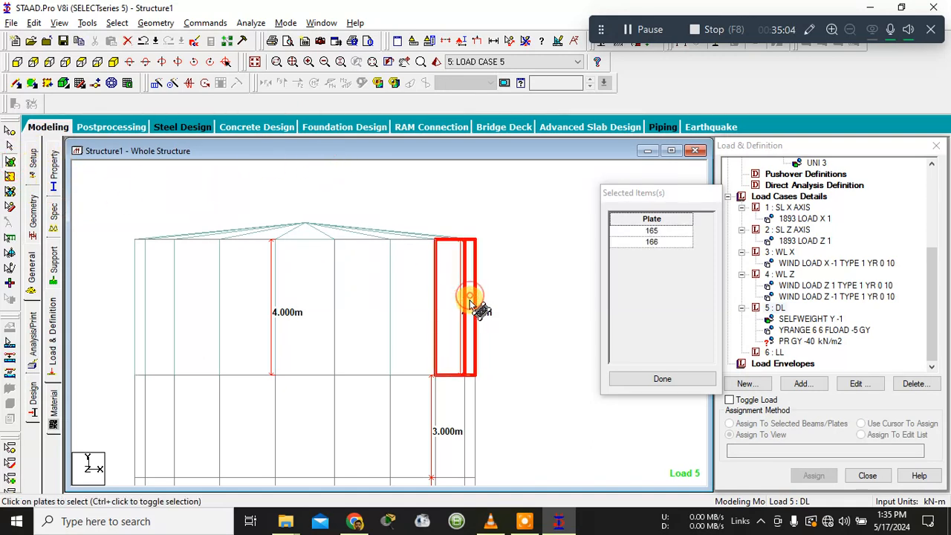
{"action": "left_click", "coordinate": [421, 305], "text": "ctrl"}
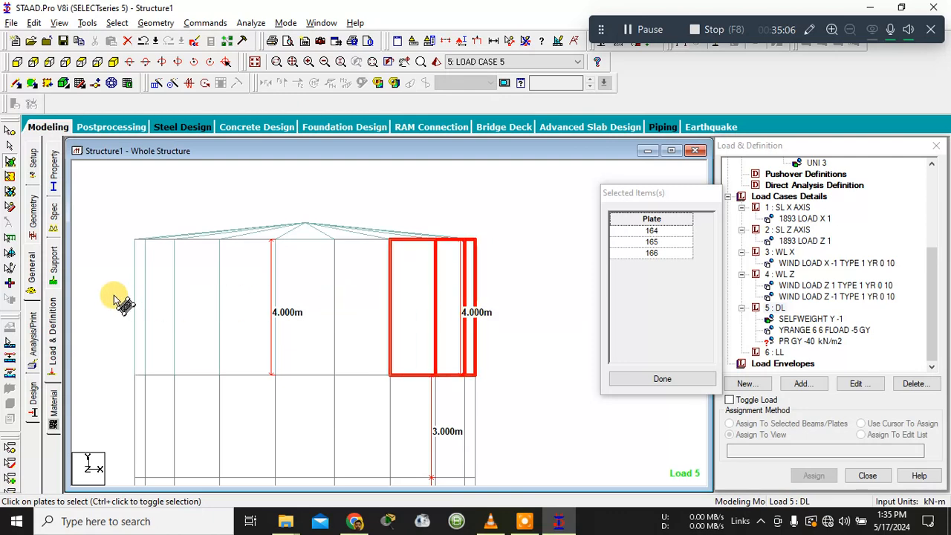
{"action": "left_click_drag", "start_coordinate": [112, 294], "coordinate": [375, 314]}
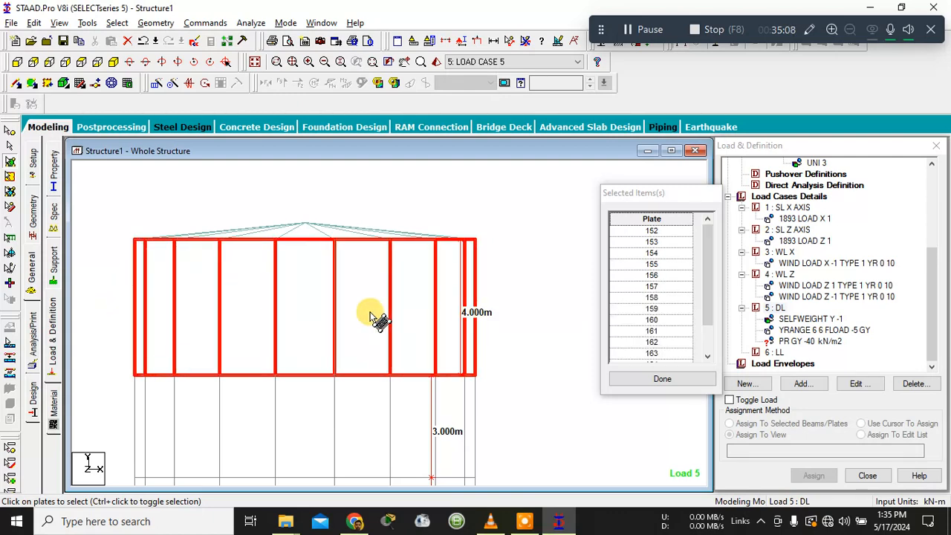
{"action": "left_click_drag", "start_coordinate": [106, 269], "coordinate": [512, 318]}
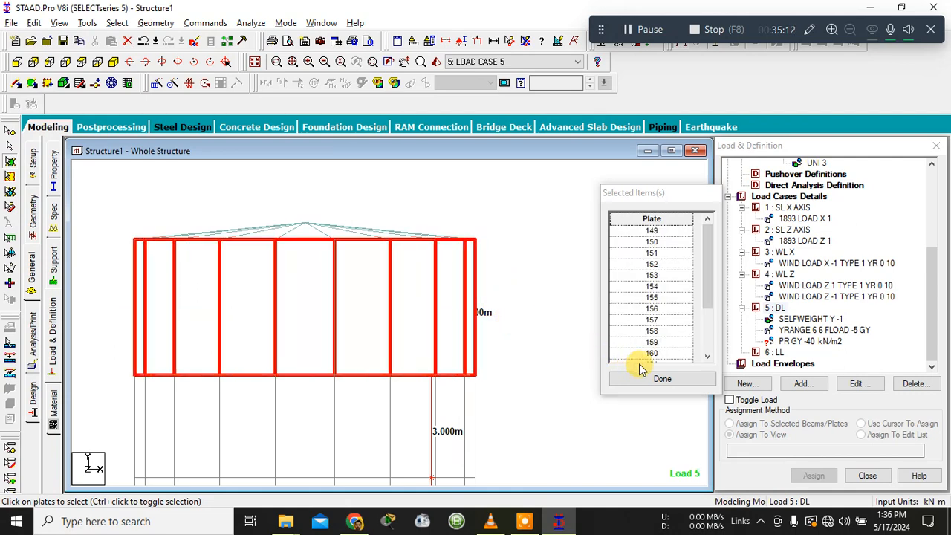
{"action": "left_click", "coordinate": [117, 64]}
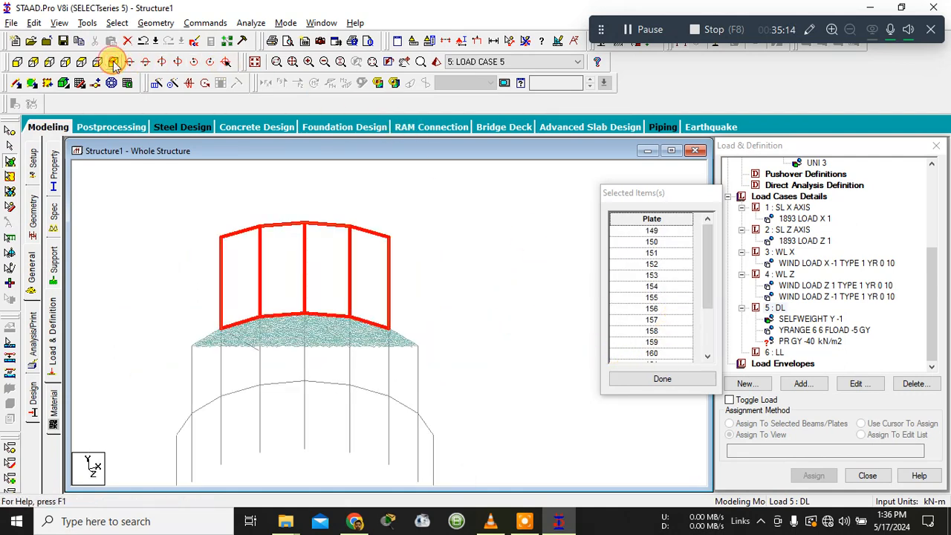
{"action": "left_click", "coordinate": [678, 384]}
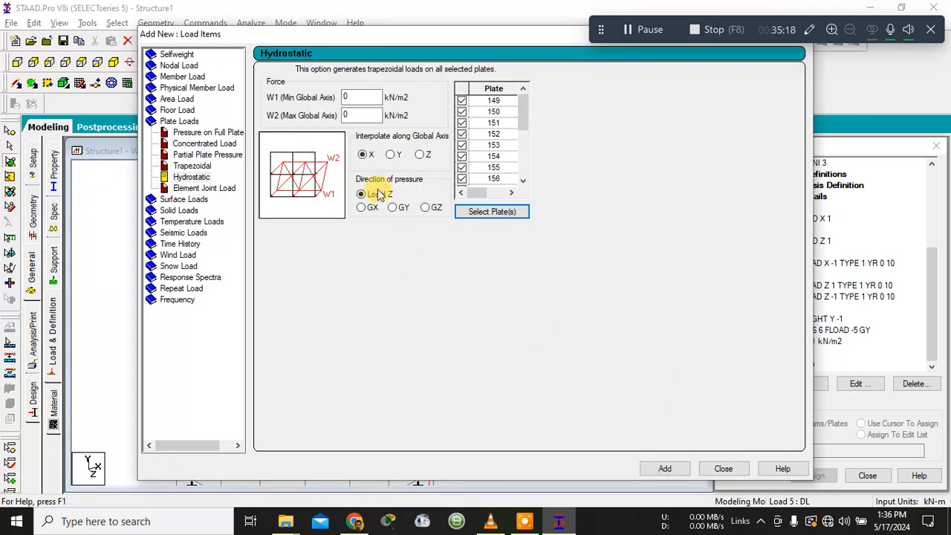
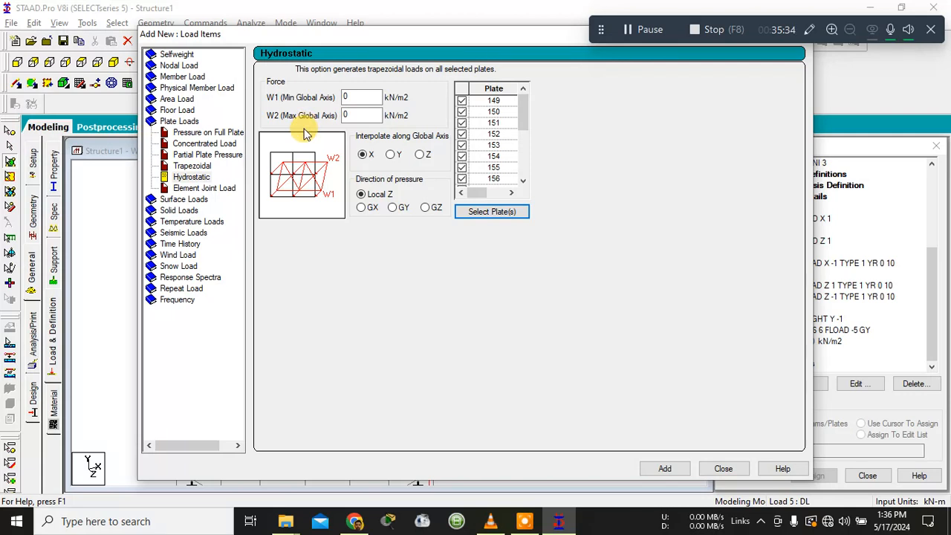
Step: Add the hydrostatic load with W1 40 and W2 10 kN/m2, interpolated along global Y and acting in local Z
{"action": "double_click", "coordinate": [358, 98]}
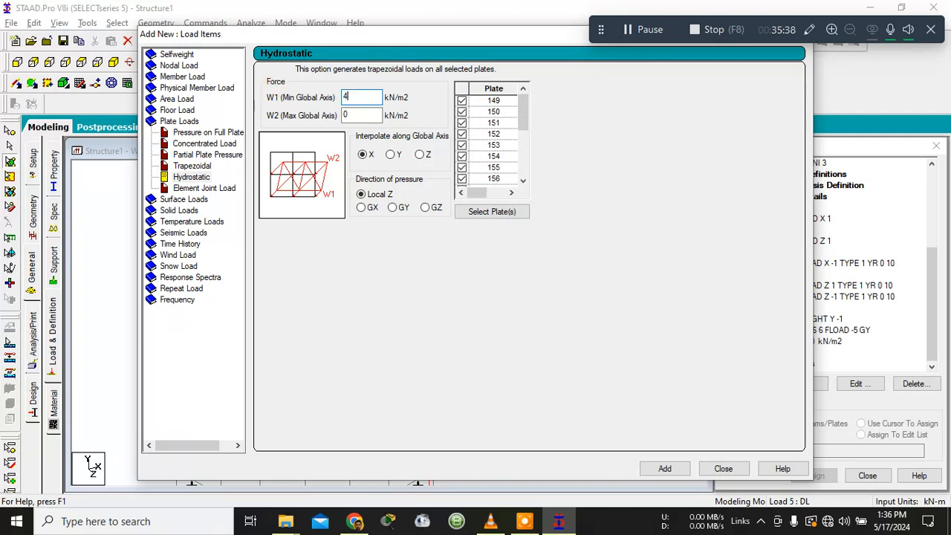
{"action": "double_click", "coordinate": [368, 113]}
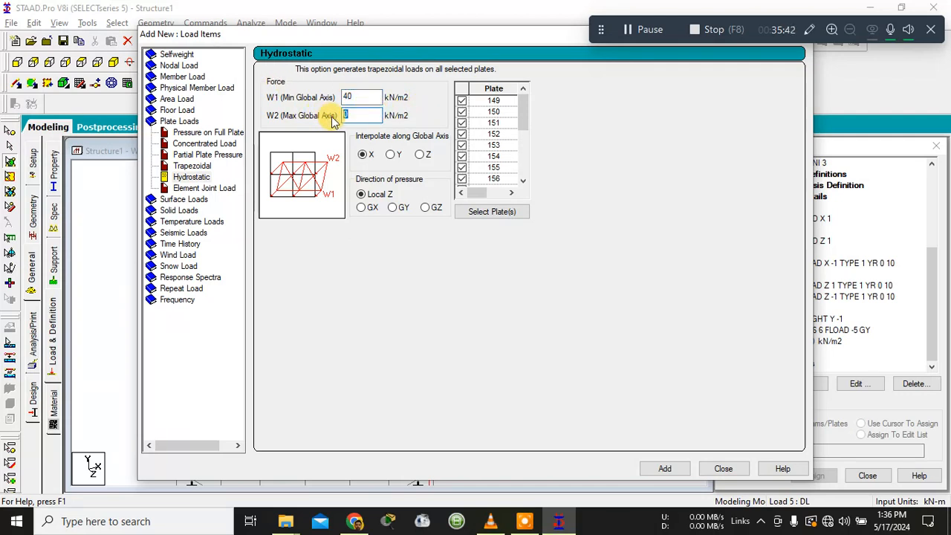
{"action": "left_click", "coordinate": [369, 184]}
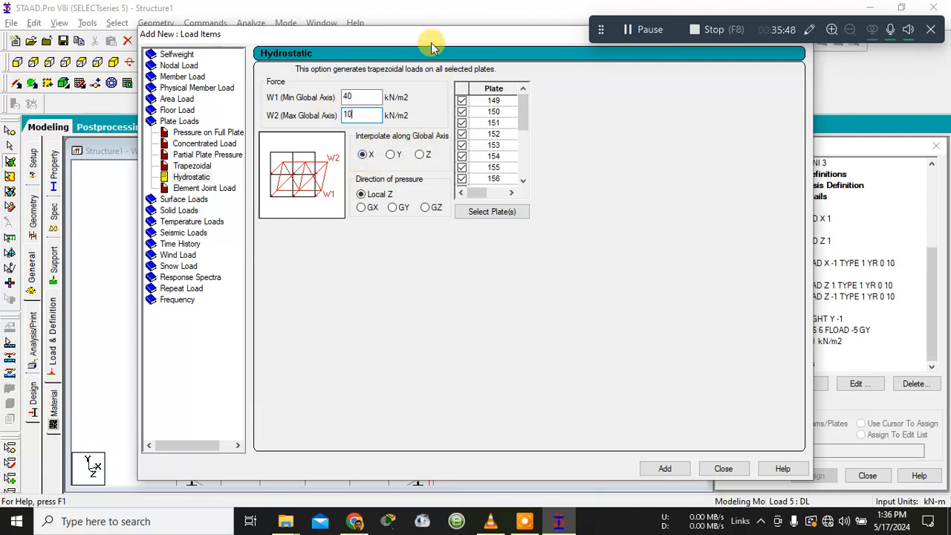
{"action": "left_click_drag", "start_coordinate": [424, 35], "coordinate": [532, 8]}
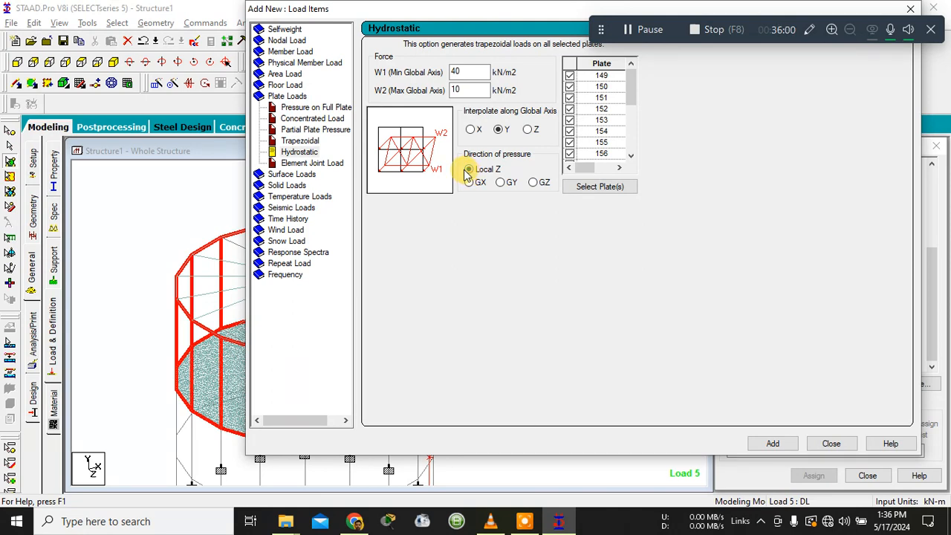
{"action": "left_click", "coordinate": [833, 444]}
Step: Examine the generated trapezoidal wall loads and the PR GY -40 kN/m2 floor pressure in load case 5: DL
{"action": "left_click", "coordinate": [867, 339]}
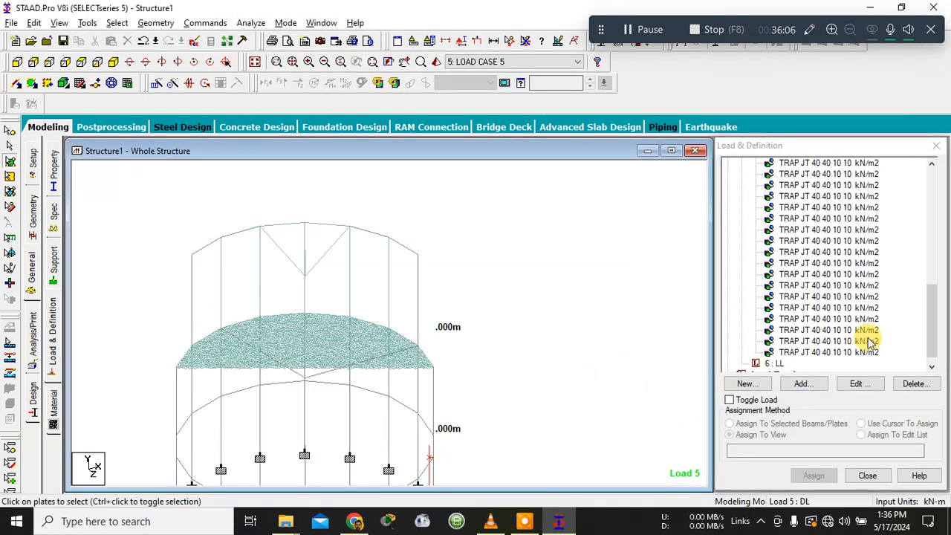
{"action": "left_click_drag", "start_coordinate": [928, 334], "coordinate": [926, 313]}
{"action": "left_click", "coordinate": [825, 231]}
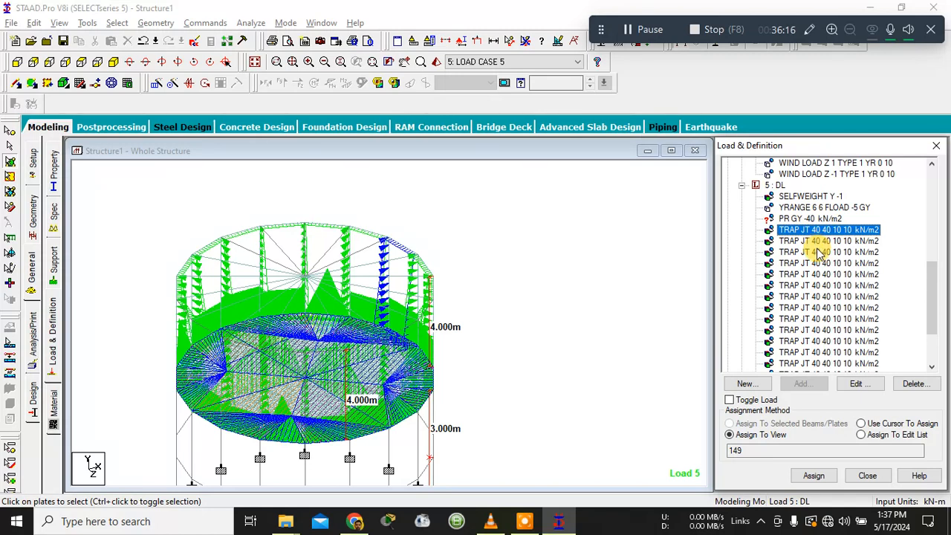
{"action": "left_click", "coordinate": [817, 252]}
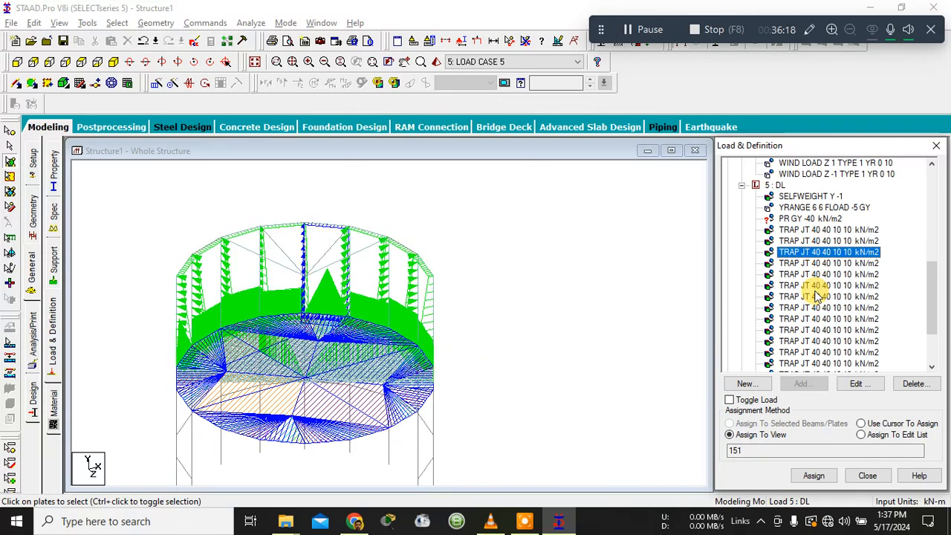
{"action": "left_click", "coordinate": [806, 263]}
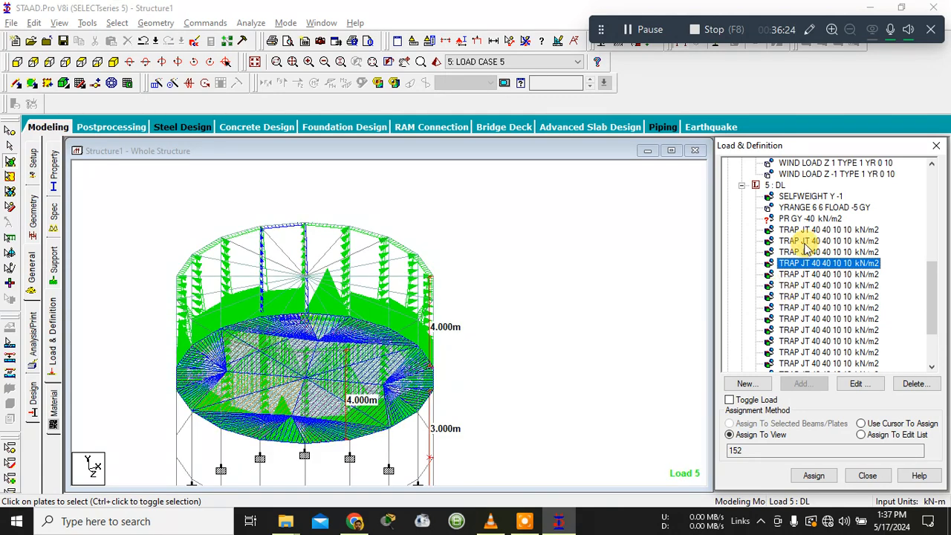
{"action": "left_click", "coordinate": [798, 220]}
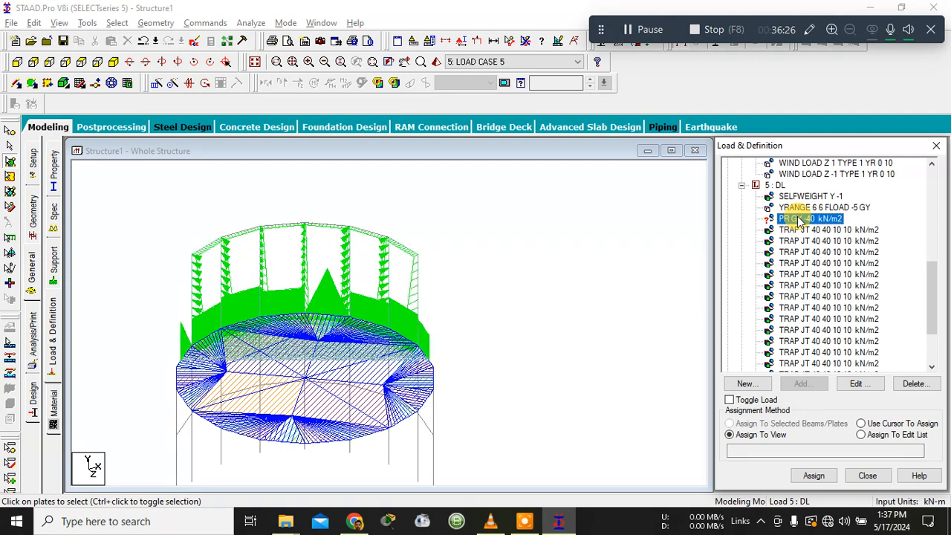
{"action": "left_click", "coordinate": [573, 248]}
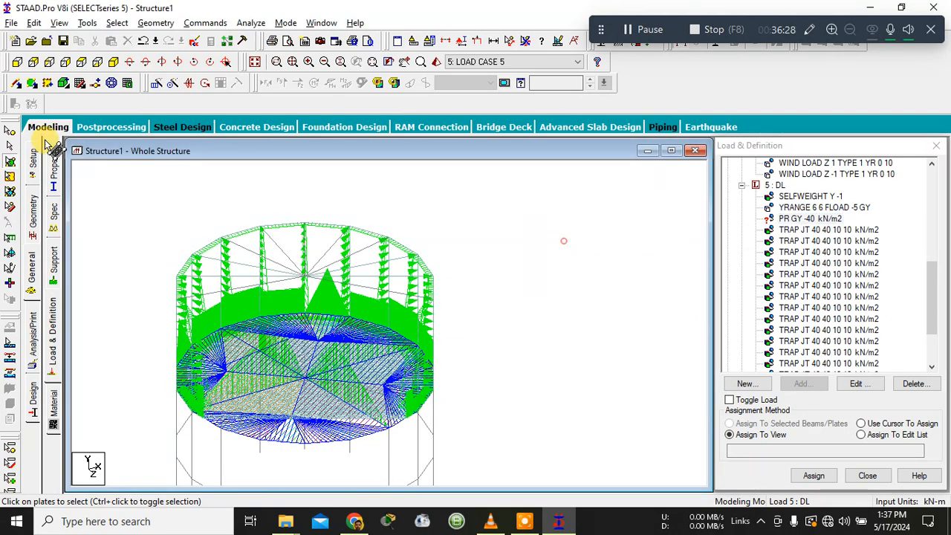
Step: Show the front view, try selecting the tank floor level with the geometry cursor, clear the selection and pick the PR GY -40 kN/m2 load
{"action": "left_click", "coordinate": [17, 62]}
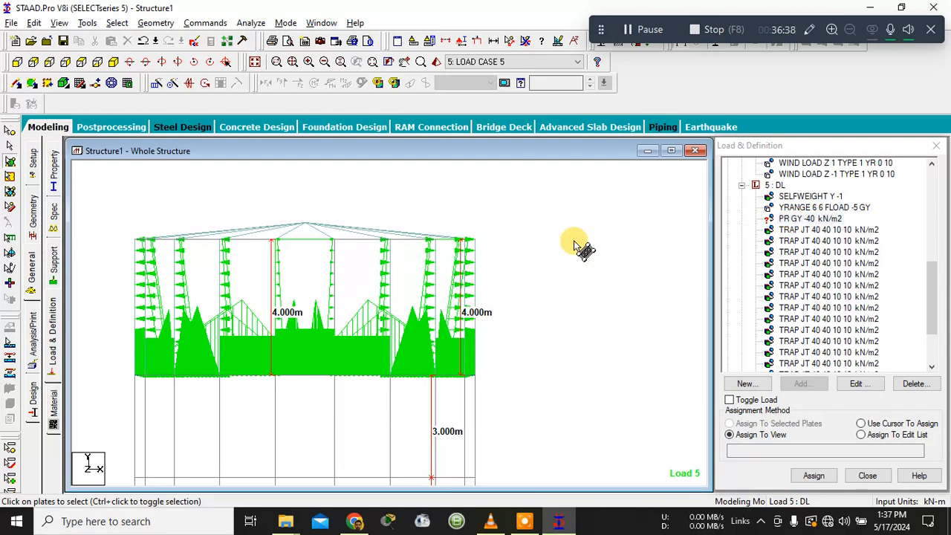
{"action": "left_click", "coordinate": [14, 147]}
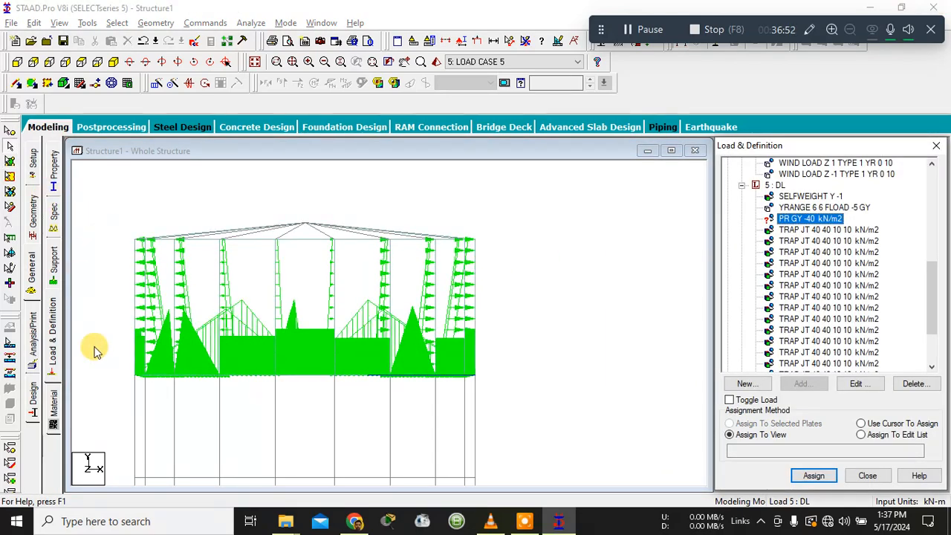
{"action": "left_click_drag", "start_coordinate": [113, 363], "coordinate": [486, 374]}
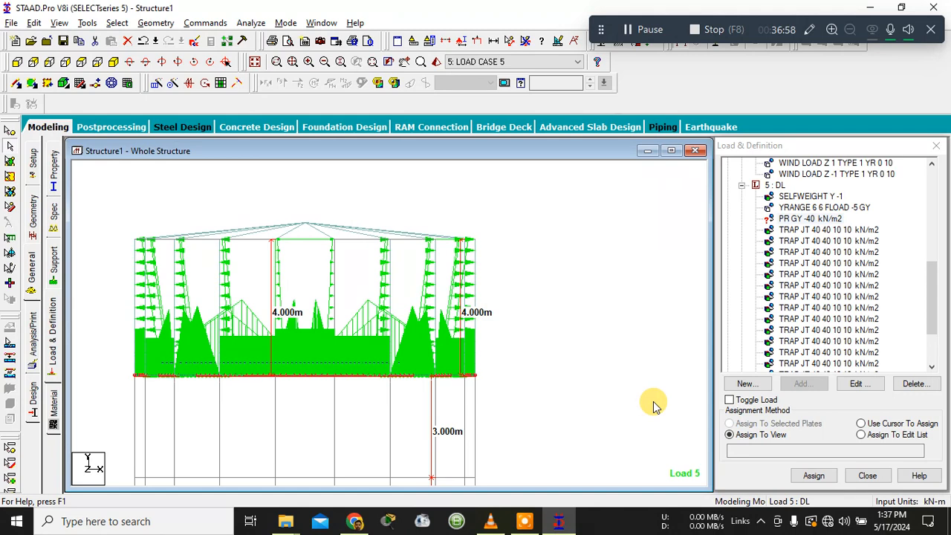
{"action": "left_click", "coordinate": [611, 311]}
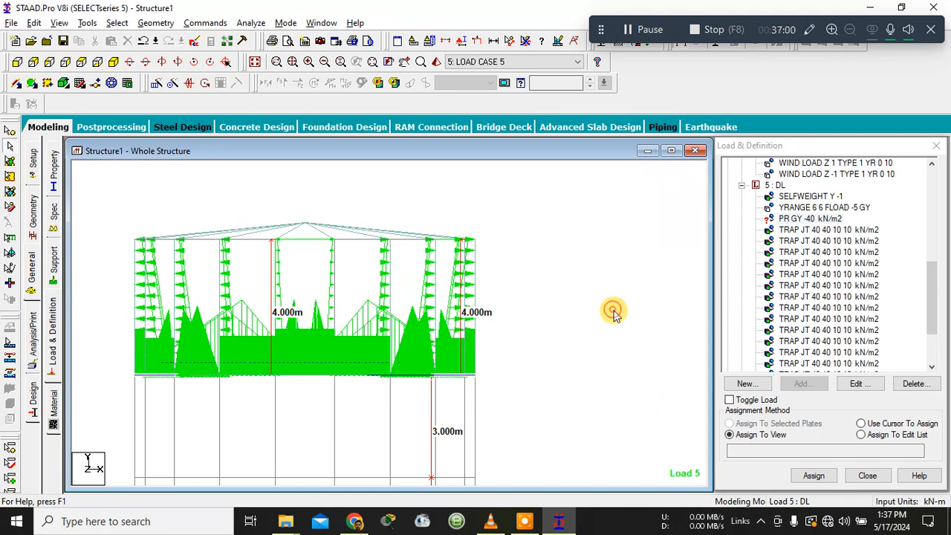
{"action": "left_click", "coordinate": [780, 219]}
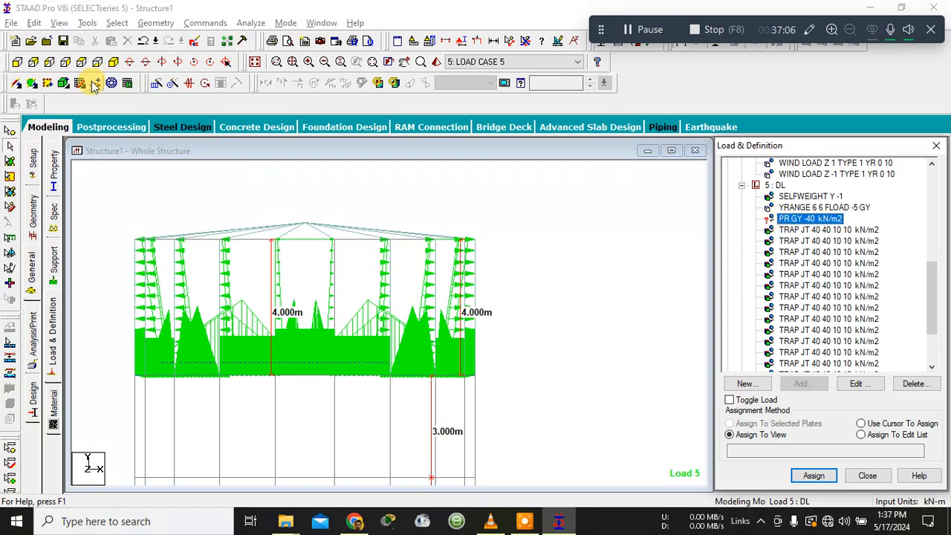
Step: Reload the load definitions, expand load case 5: DL and check the settings of the PR GY -40 kN/m2 floor pressure
{"action": "left_click", "coordinate": [32, 236]}
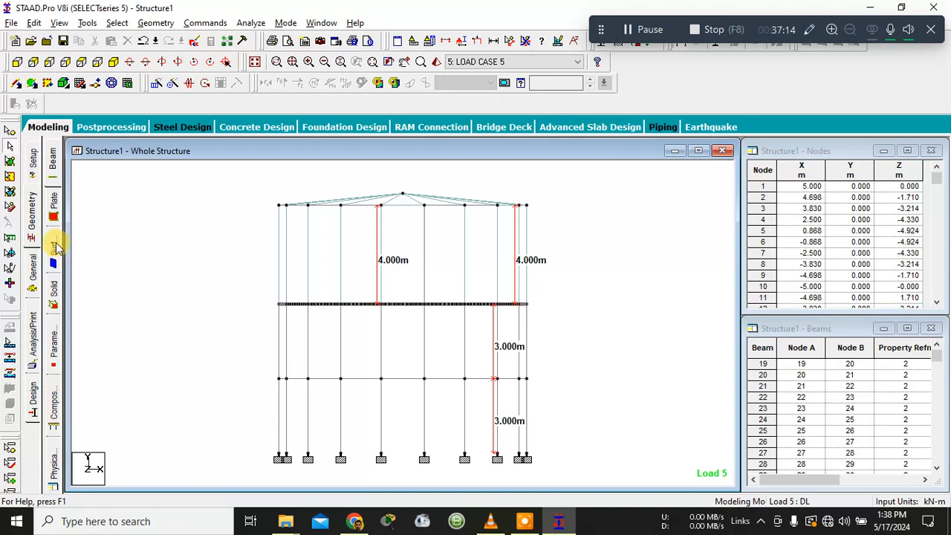
{"action": "left_click", "coordinate": [31, 257]}
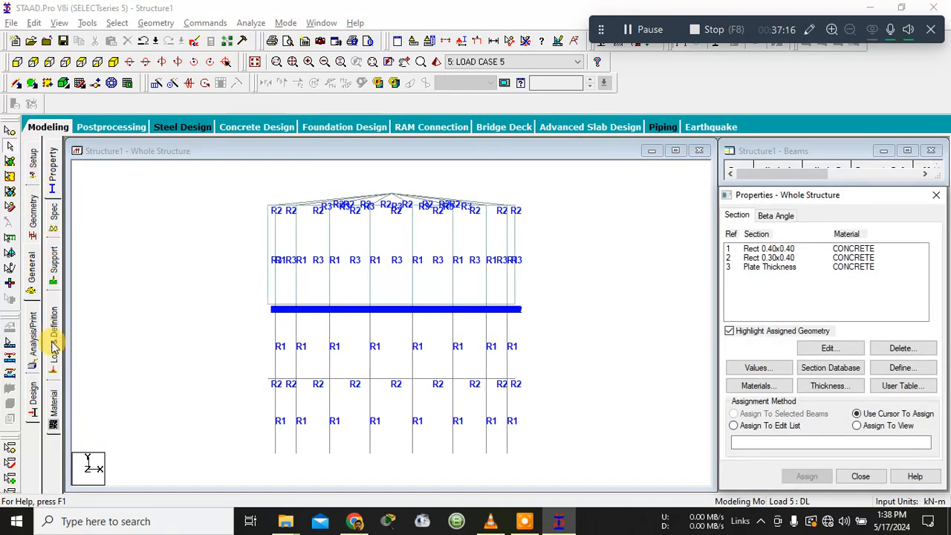
{"action": "left_click", "coordinate": [53, 338]}
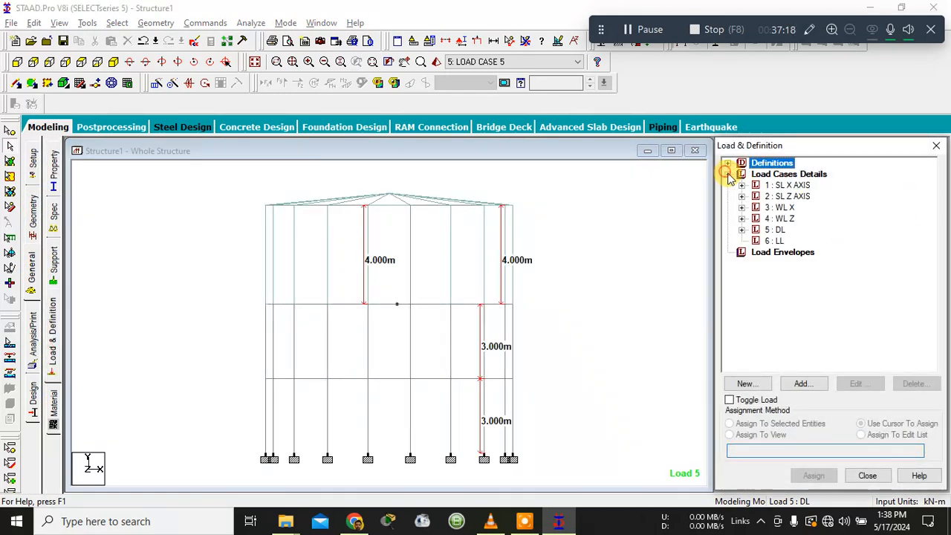
{"action": "left_click", "coordinate": [741, 229]}
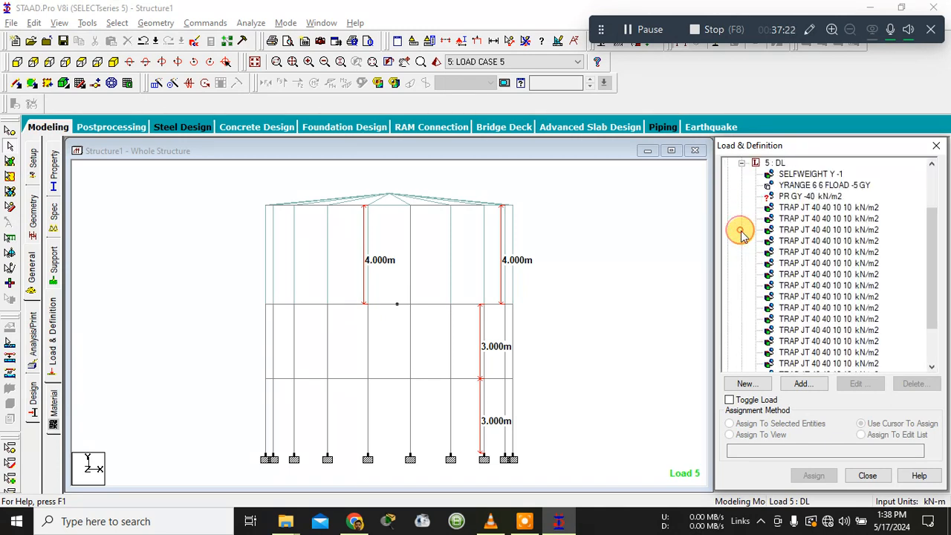
{"action": "left_click", "coordinate": [789, 195]}
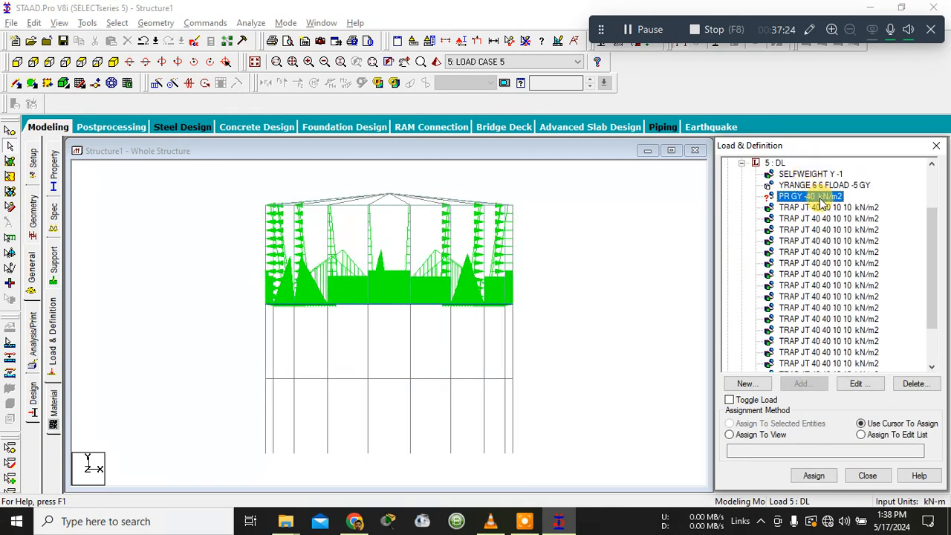
{"action": "double_click", "coordinate": [818, 197]}
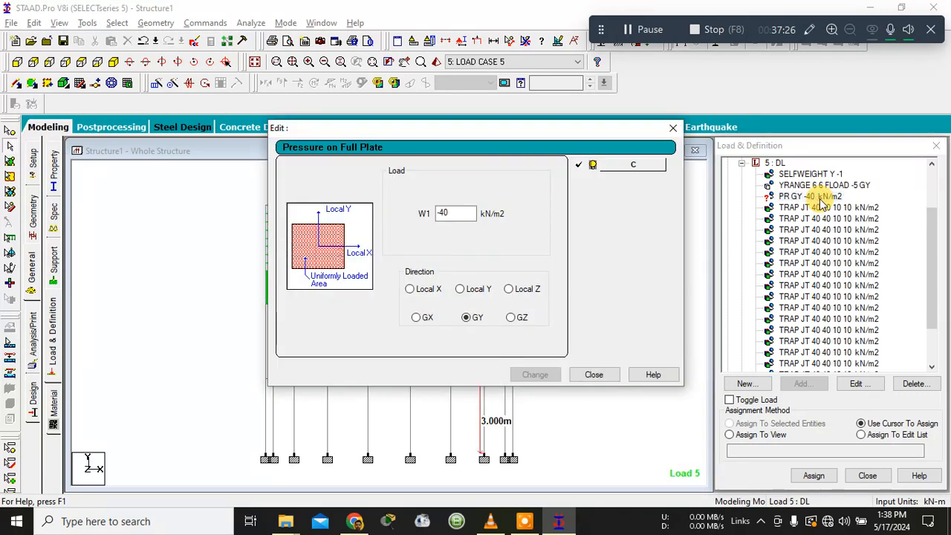
{"action": "left_click", "coordinate": [595, 374]}
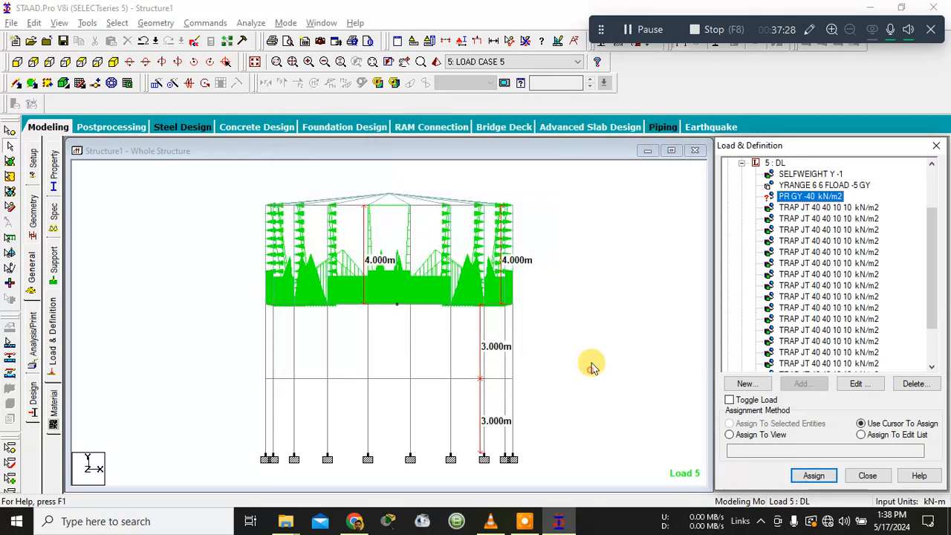
{"action": "left_click", "coordinate": [238, 298]}
{"action": "left_click", "coordinate": [533, 313]}
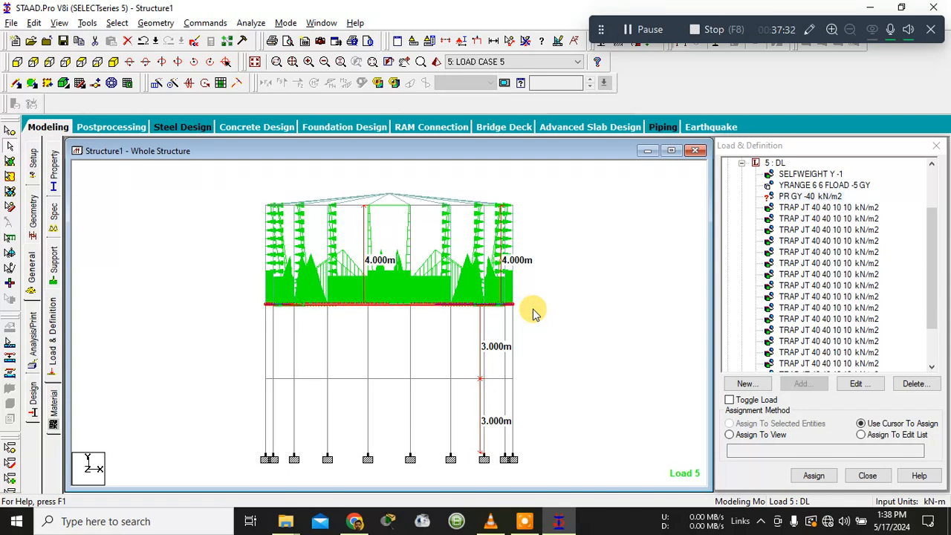
{"action": "left_click", "coordinate": [537, 306]}
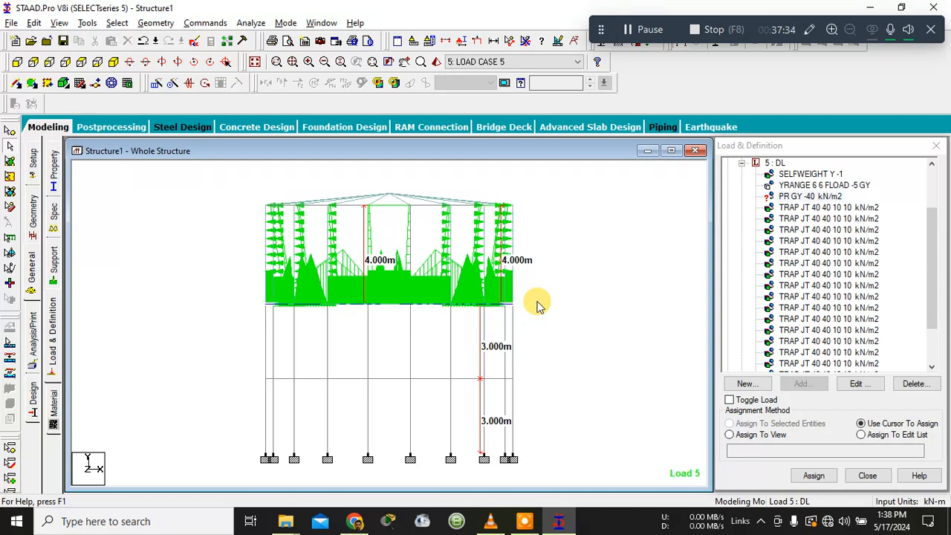
{"action": "left_click", "coordinate": [746, 439]}
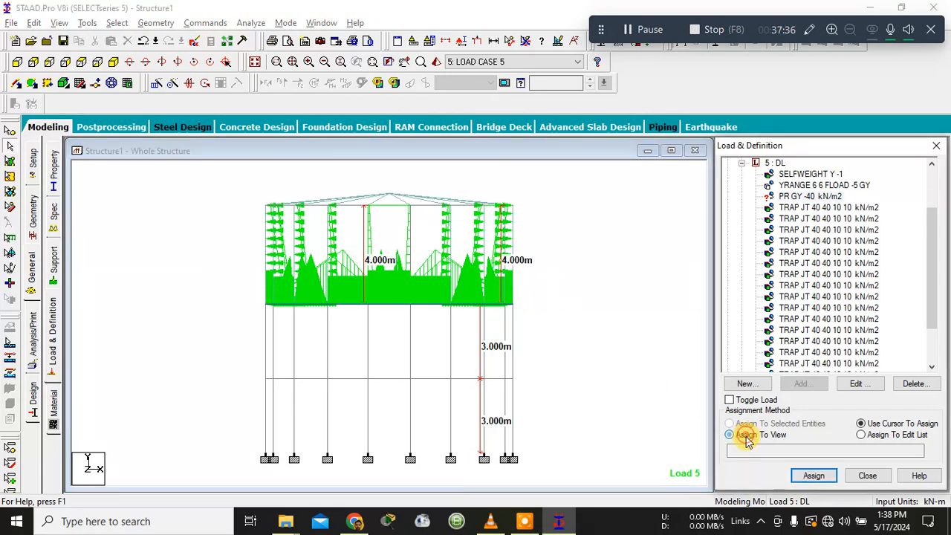
{"action": "left_click", "coordinate": [864, 423]}
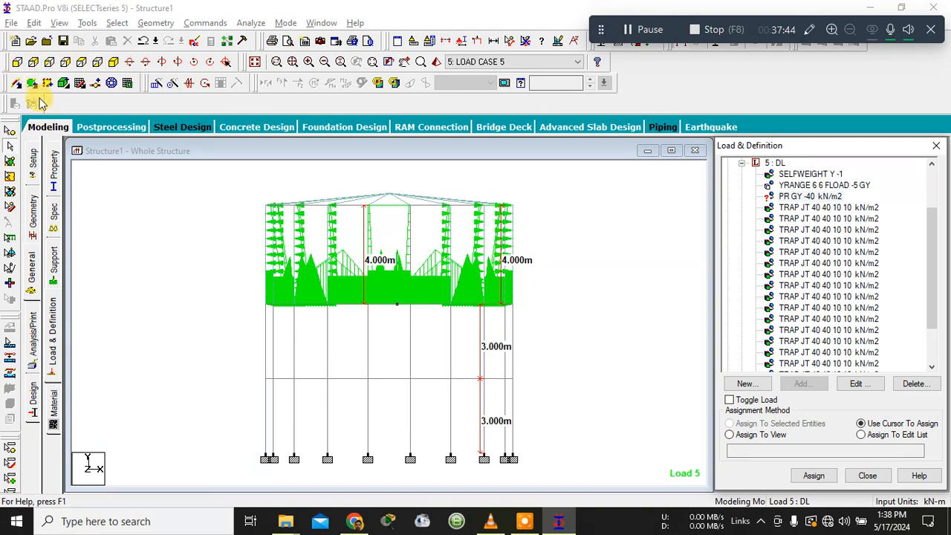
Step: Select the tank floor level in the front view, show only the selected objects and look at them from above
{"action": "left_click", "coordinate": [170, 276]}
{"action": "left_click_drag", "start_coordinate": [261, 301], "coordinate": [526, 313]}
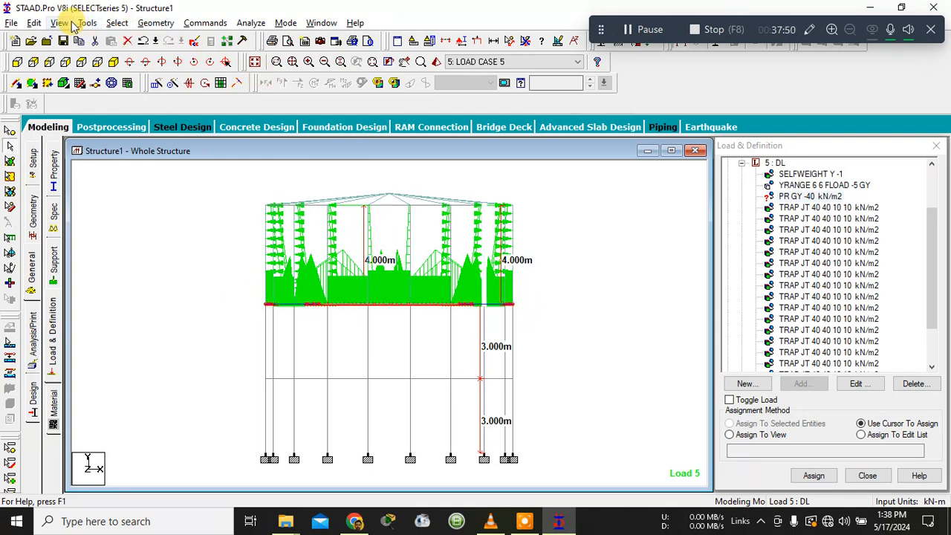
{"action": "left_click", "coordinate": [59, 23]}
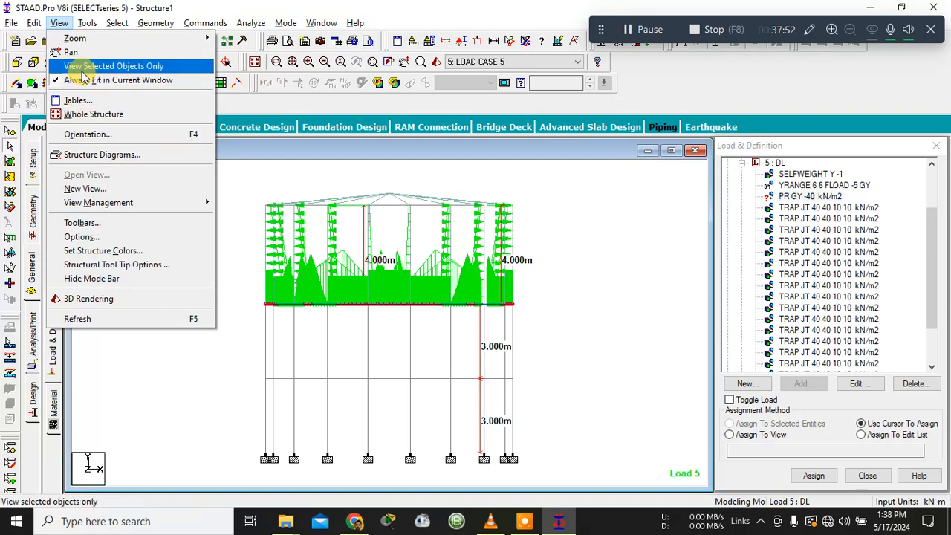
{"action": "left_click", "coordinate": [67, 65]}
{"action": "left_click", "coordinate": [553, 191]}
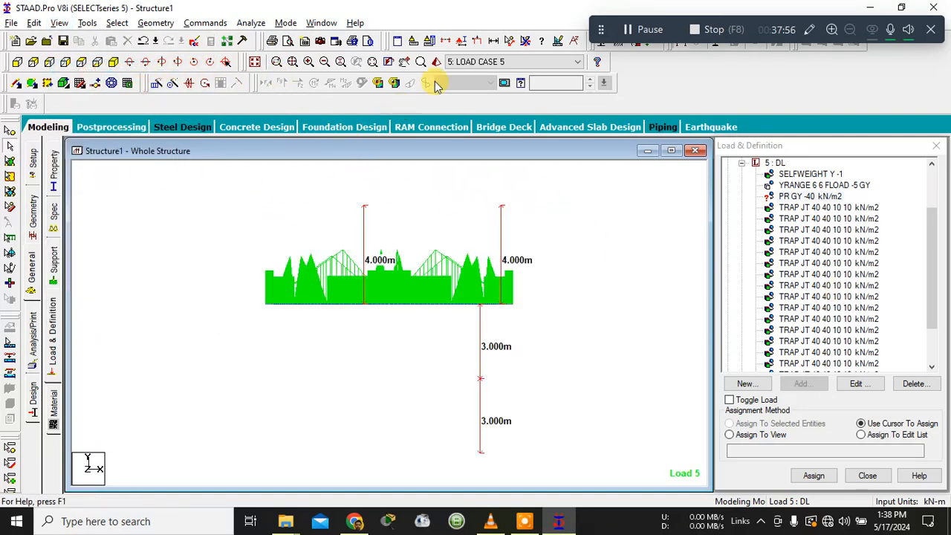
{"action": "left_click", "coordinate": [81, 63]}
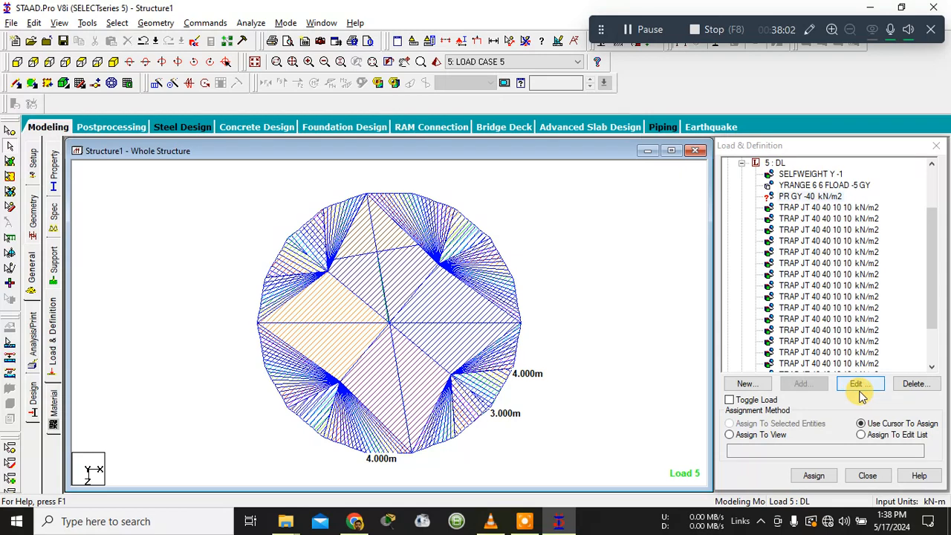
Step: Try to assign the PR GY -40 kN/m2 pressure to the isolated tank floor using the Assign To View method
{"action": "left_click", "coordinate": [807, 196]}
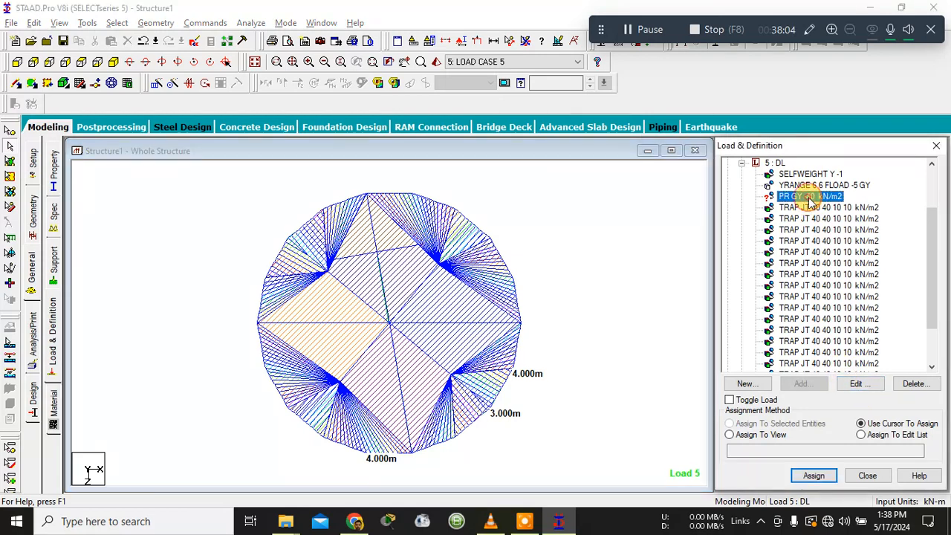
{"action": "left_click", "coordinate": [763, 435]}
{"action": "left_click", "coordinate": [815, 476]}
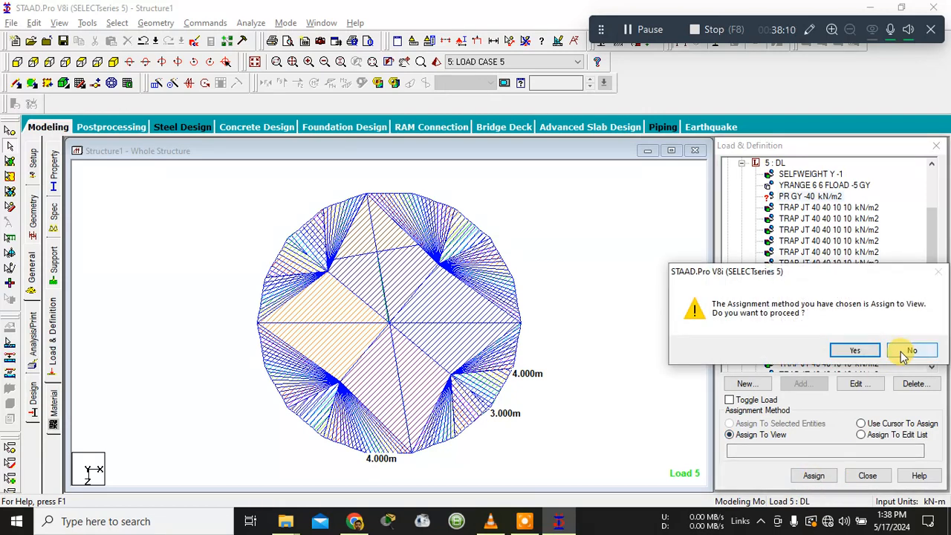
{"action": "left_click", "coordinate": [903, 353]}
{"action": "left_click", "coordinate": [815, 476]}
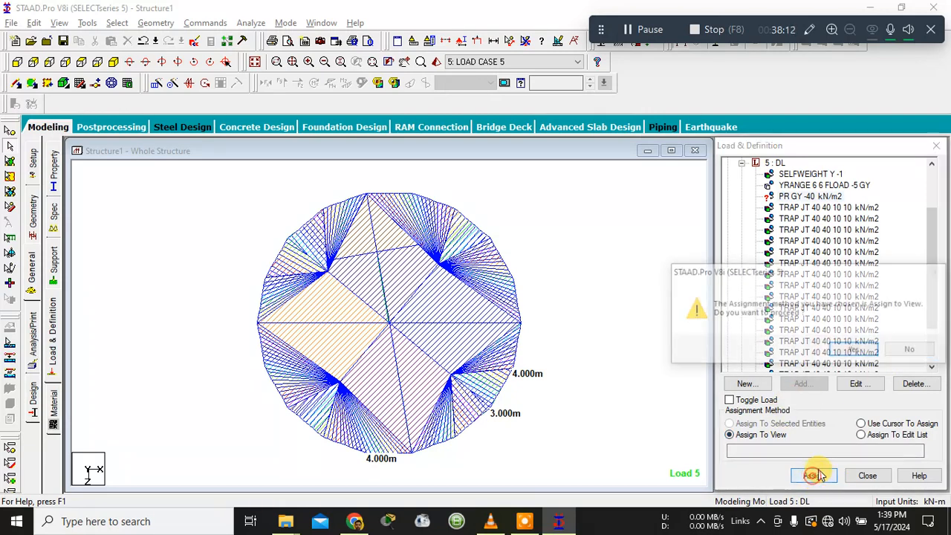
{"action": "left_click", "coordinate": [853, 350]}
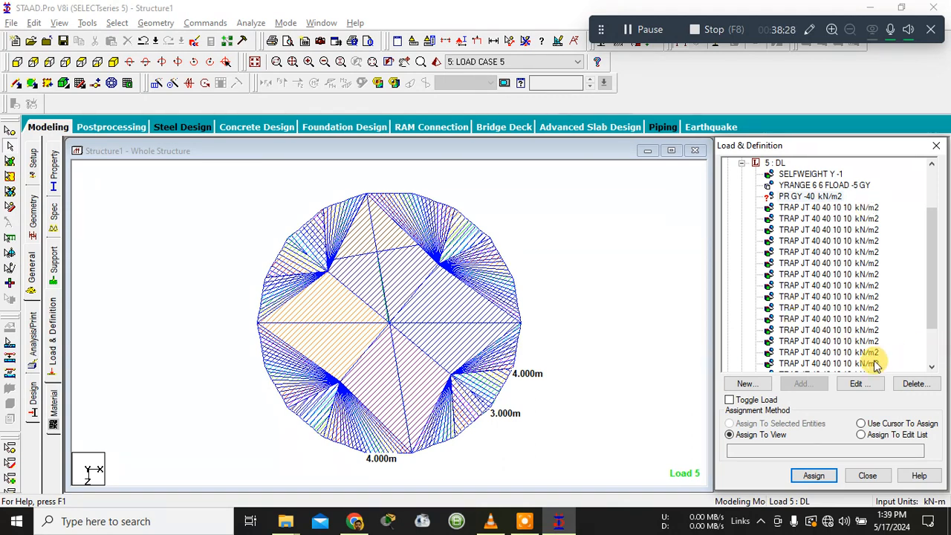
{"action": "scroll", "coordinate": [928, 234], "scroll_direction": "up", "scroll_amount": 5}
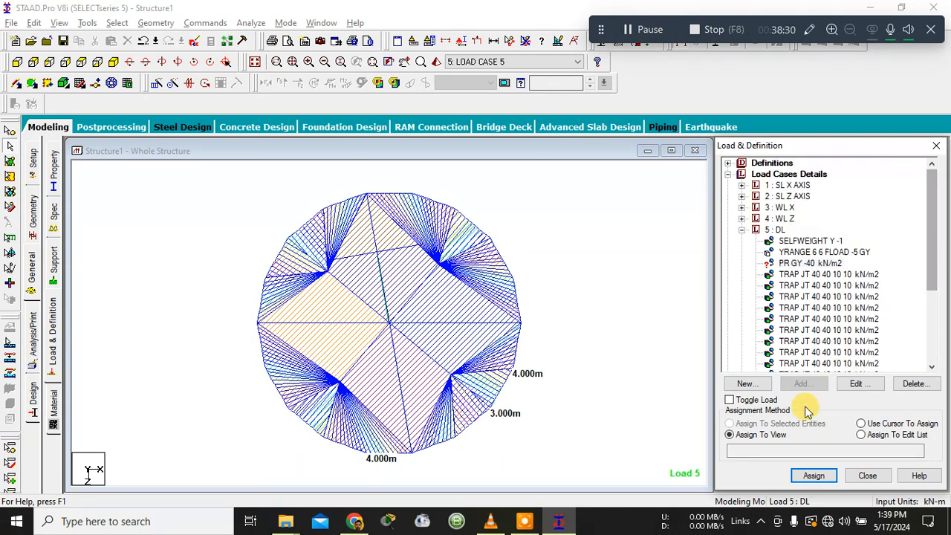
{"action": "left_click", "coordinate": [814, 476]}
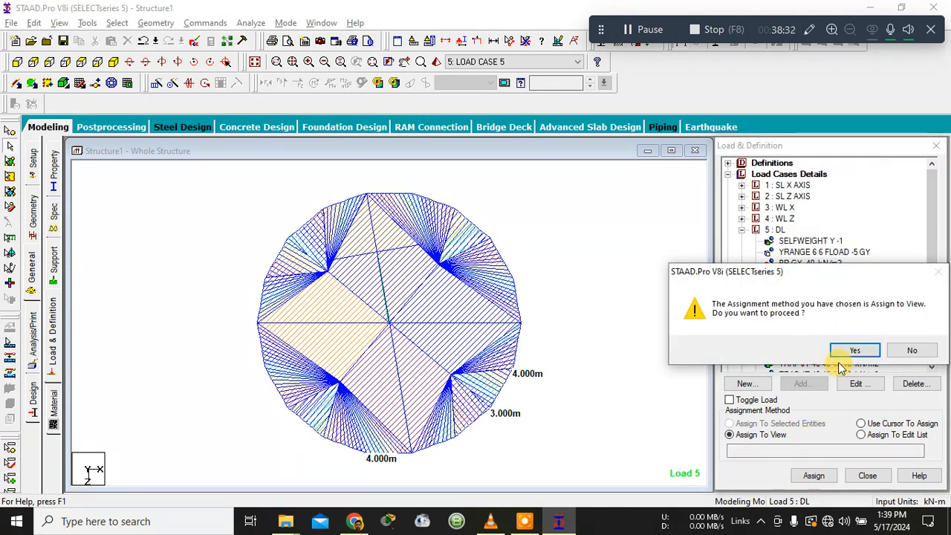
{"action": "left_click", "coordinate": [844, 351]}
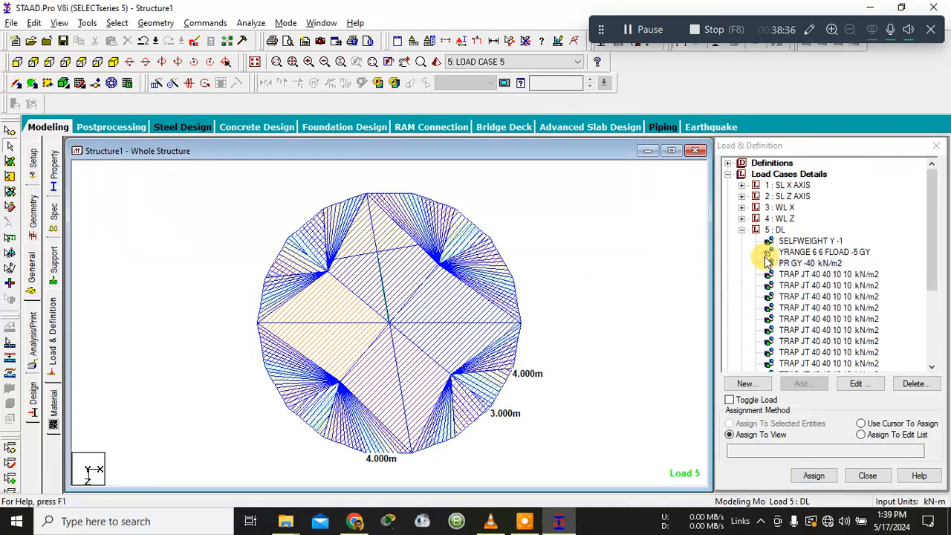
Step: Try to assign the PR GY -40 kN/m2 pressure to individual tank floor areas using the Use Cursor To Assign method
{"action": "left_click", "coordinate": [789, 264]}
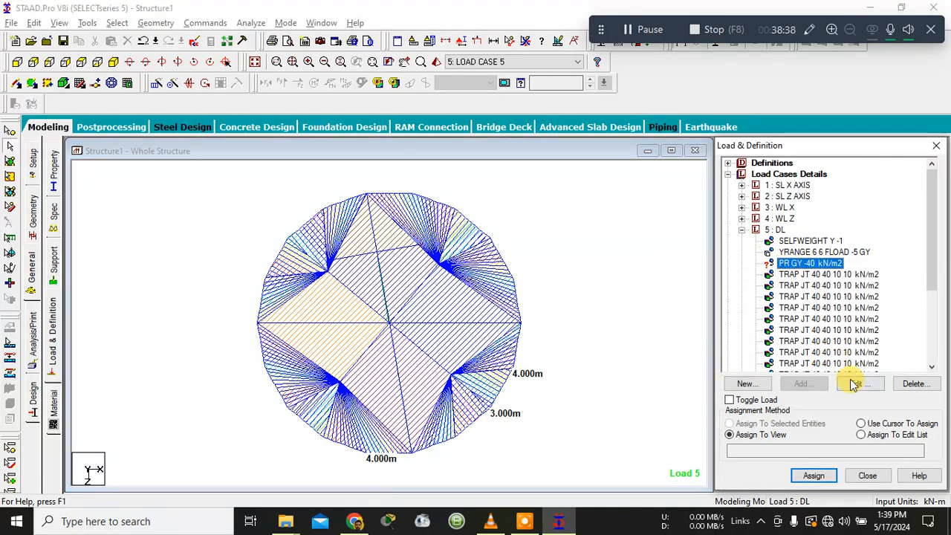
{"action": "left_click", "coordinate": [863, 428]}
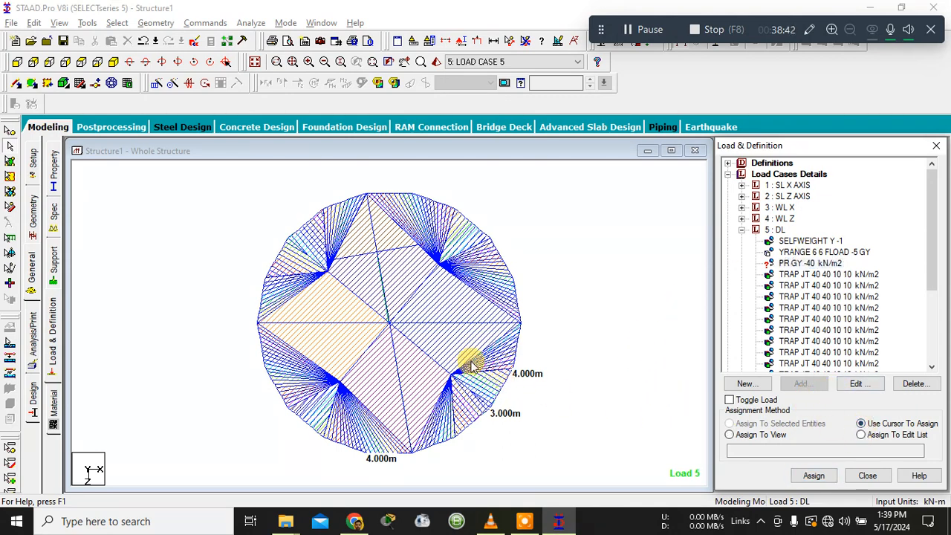
{"action": "left_click", "coordinate": [781, 264]}
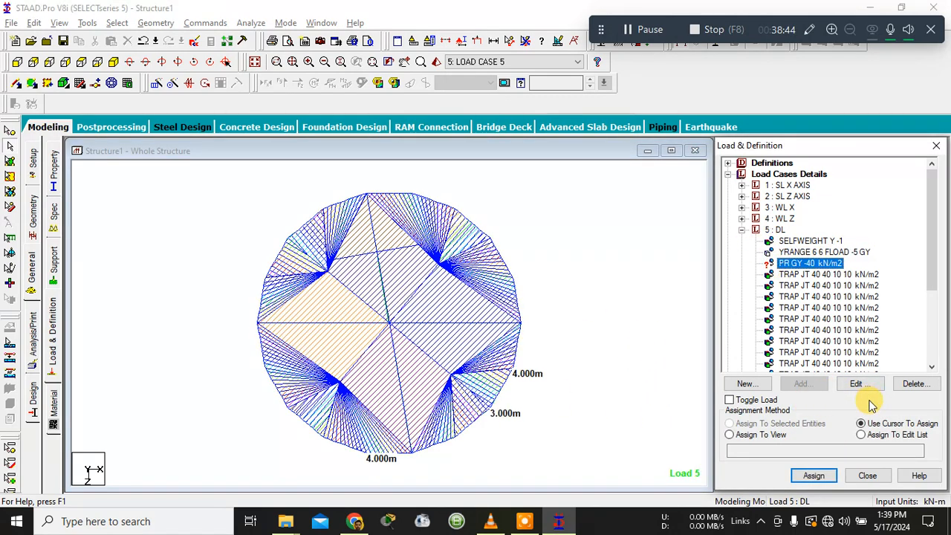
{"action": "left_click", "coordinate": [771, 436]}
{"action": "left_click", "coordinate": [865, 423]}
{"action": "left_click", "coordinate": [810, 475]}
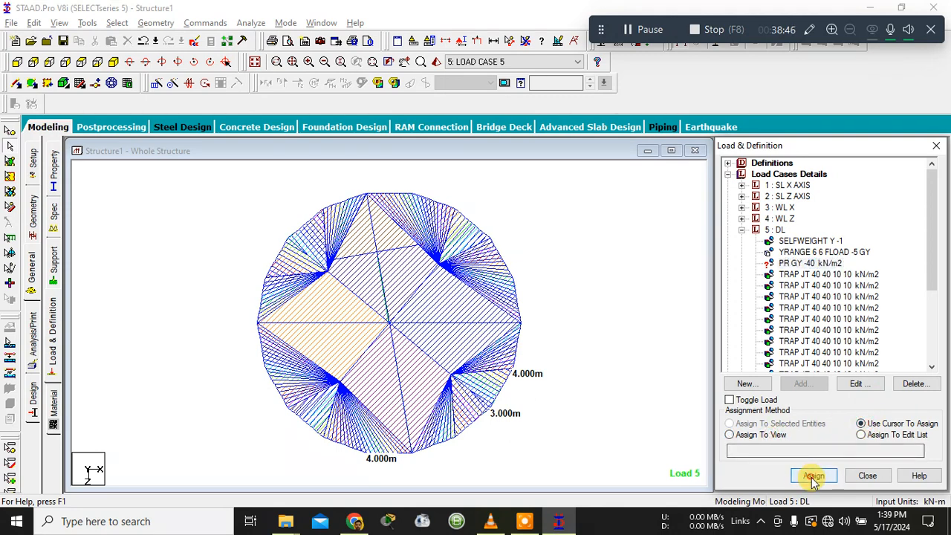
{"action": "left_click", "coordinate": [470, 347]}
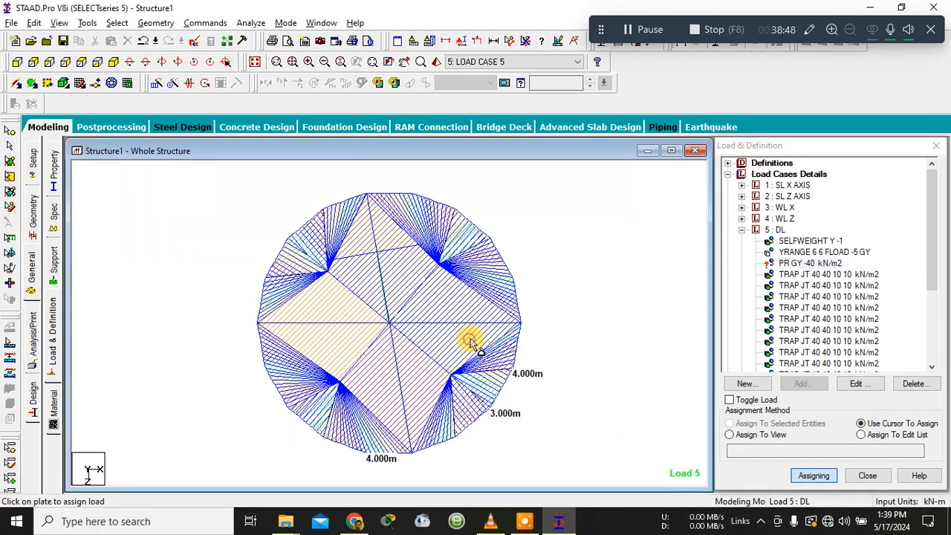
{"action": "left_click", "coordinate": [465, 293]}
{"action": "left_click", "coordinate": [453, 277]}
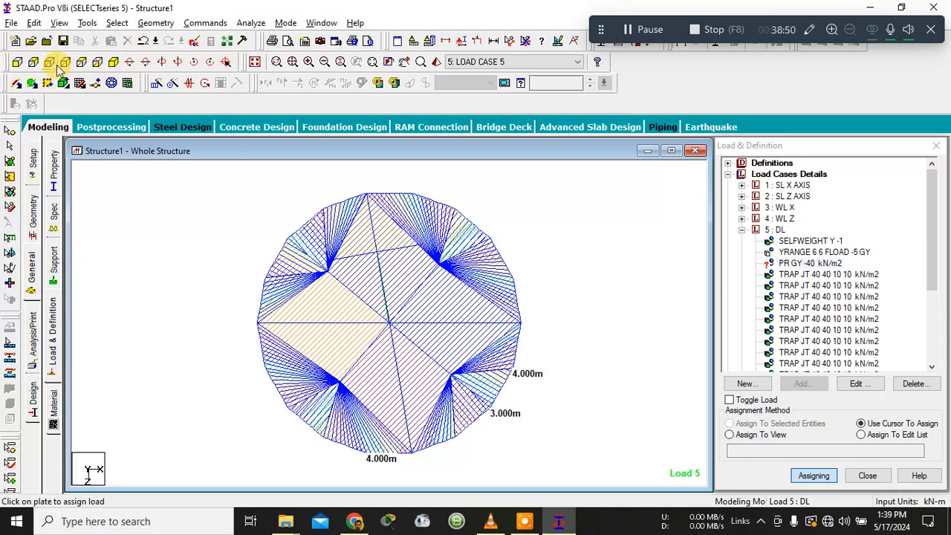
Step: Inspect the tank floor's beams and nodes from above on the geometry page, selecting the beam between the centre and the rim
{"action": "left_click", "coordinate": [36, 222]}
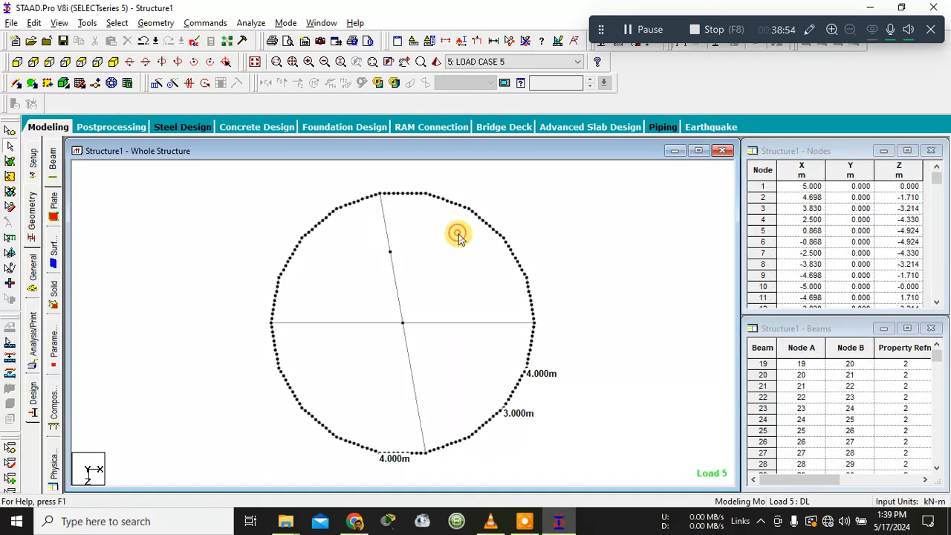
{"action": "scroll", "coordinate": [397, 233], "scroll_direction": "up", "scroll_amount": 2}
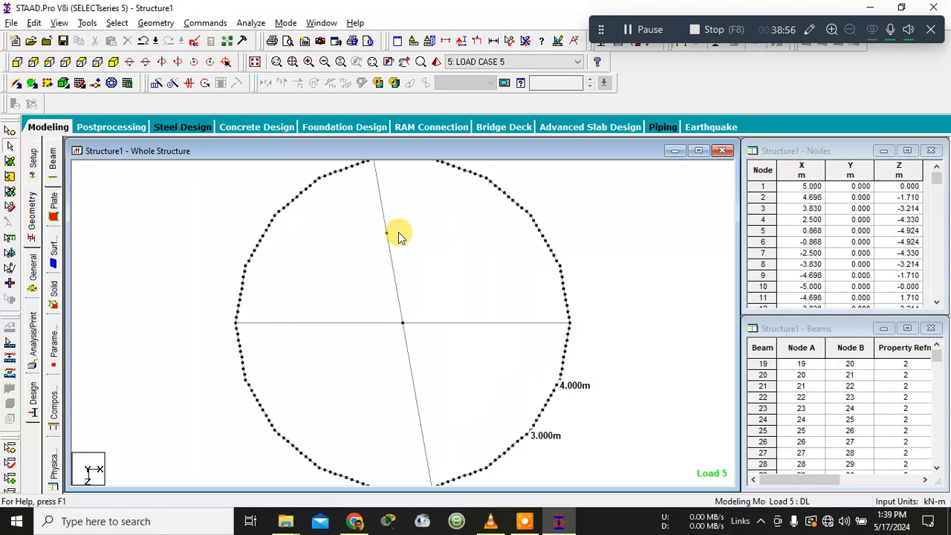
{"action": "scroll", "coordinate": [396, 234], "scroll_direction": "up", "scroll_amount": 1}
{"action": "middle_click_drag", "start_coordinate": [396, 234], "coordinate": [397, 352]}
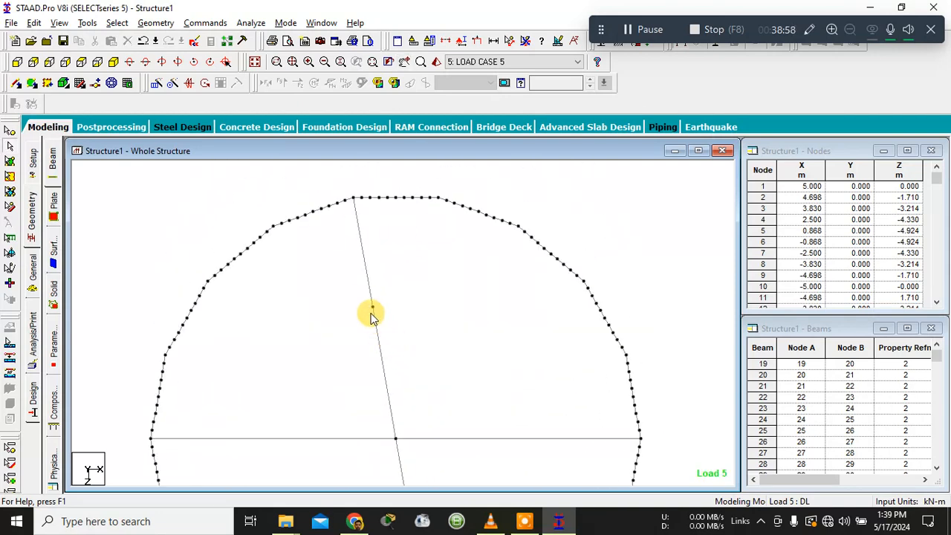
{"action": "mouse_move", "coordinate": [362, 295]}
{"action": "left_mouse_down"}
{"action": "mouse_move", "coordinate": [393, 318]}
{"action": "mouse_move", "coordinate": [380, 317]}
{"action": "mouse_move", "coordinate": [397, 318]}
{"action": "mouse_move", "coordinate": [374, 310]}
{"action": "left_mouse_up"}
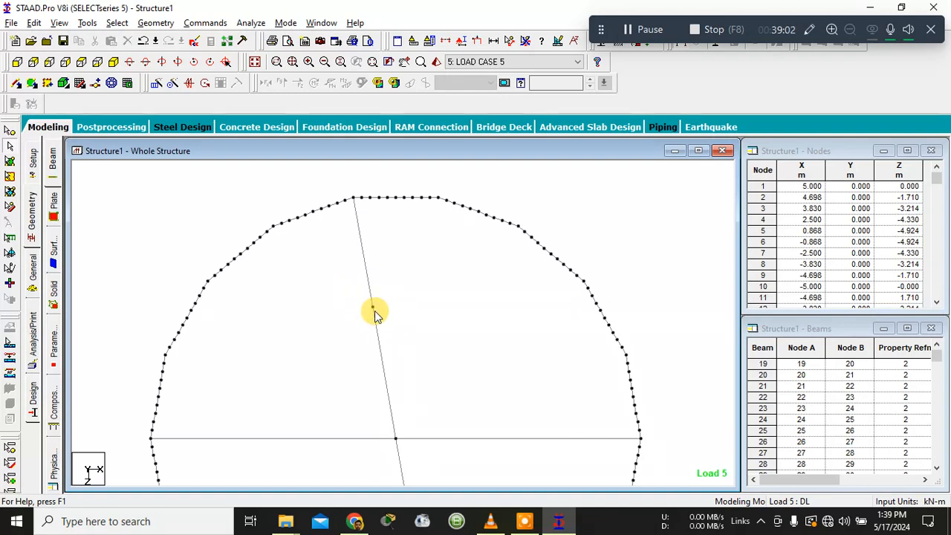
{"action": "left_click", "coordinate": [374, 312]}
{"action": "scroll", "coordinate": [418, 307], "scroll_direction": "down", "scroll_amount": 3}
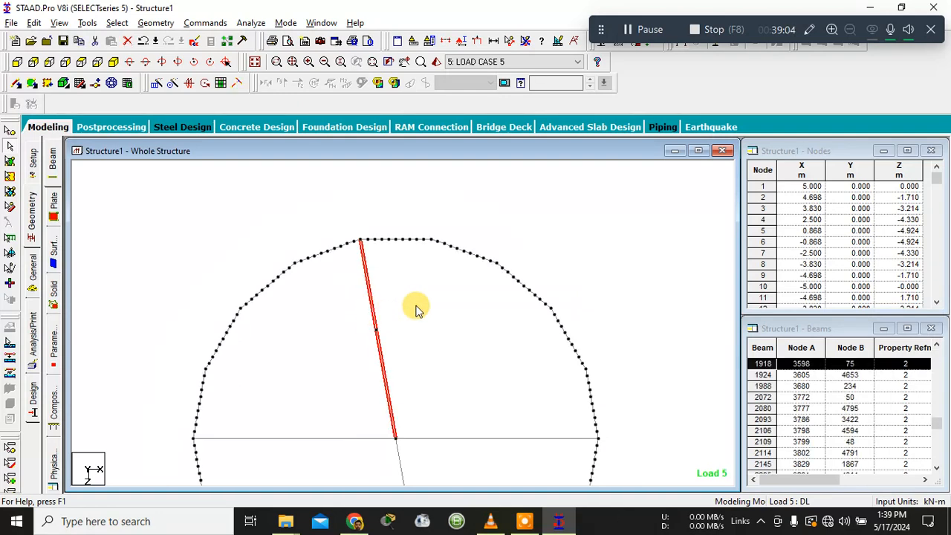
{"action": "middle_click_drag", "start_coordinate": [513, 257], "coordinate": [547, 316]}
{"action": "scroll", "coordinate": [547, 319], "scroll_direction": "down", "scroll_amount": 6}
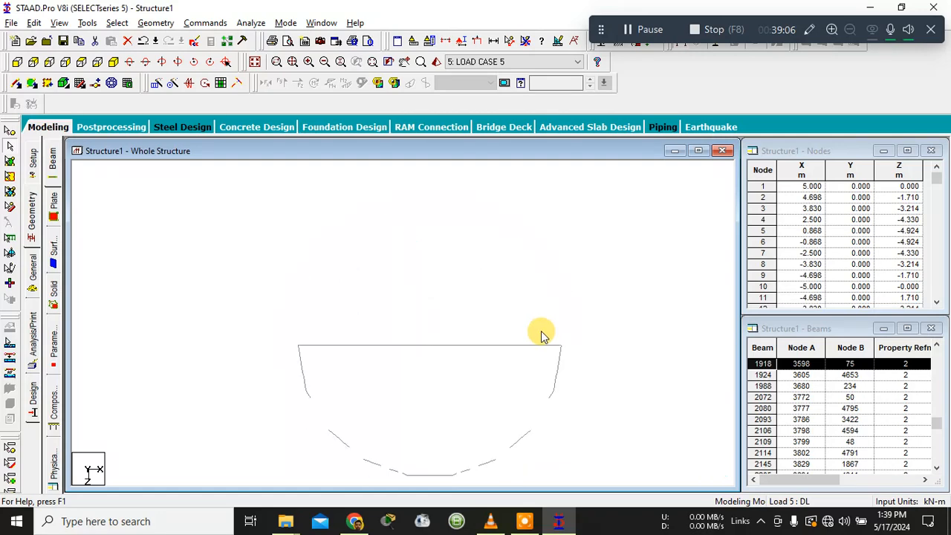
{"action": "left_click", "coordinate": [608, 298]}
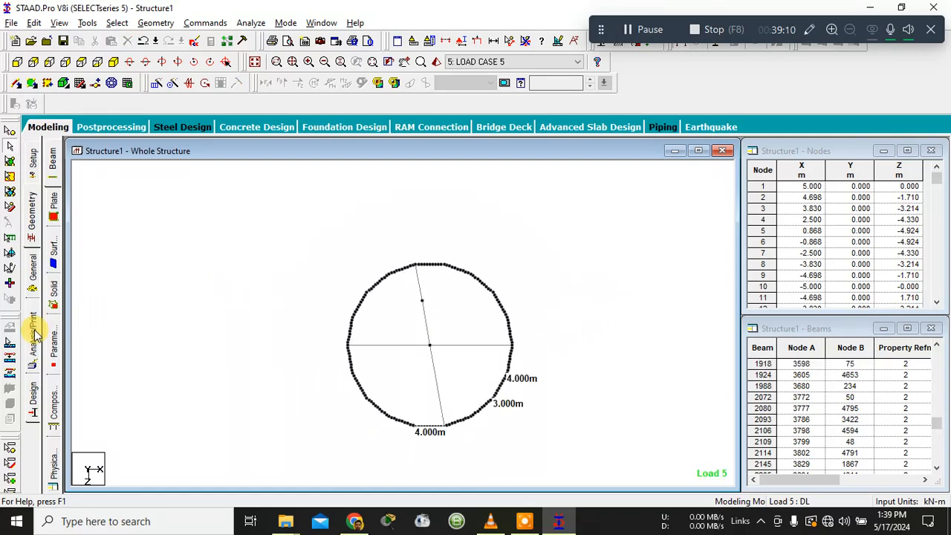
Step: Reopen the load definitions and expand load case 5: DL to list its load items
{"action": "left_click", "coordinate": [33, 282]}
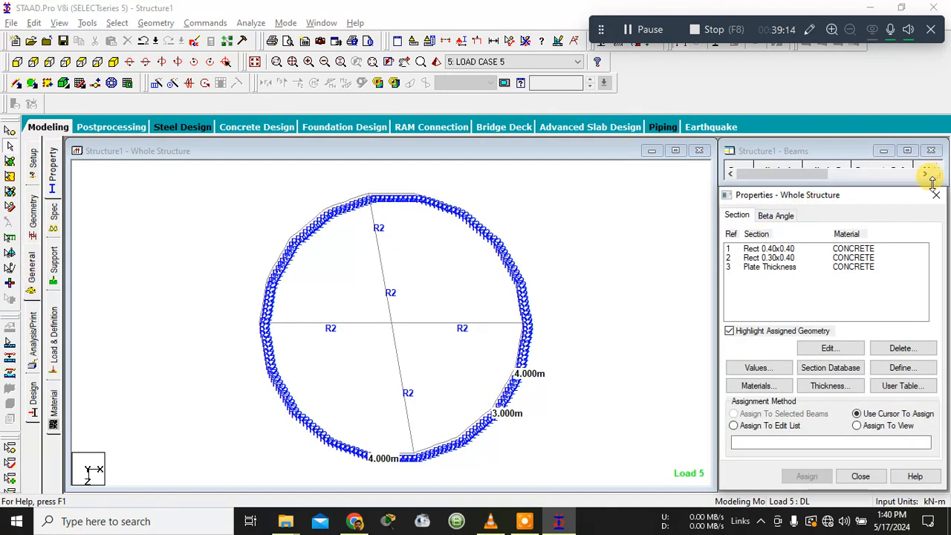
{"action": "left_click", "coordinate": [55, 339]}
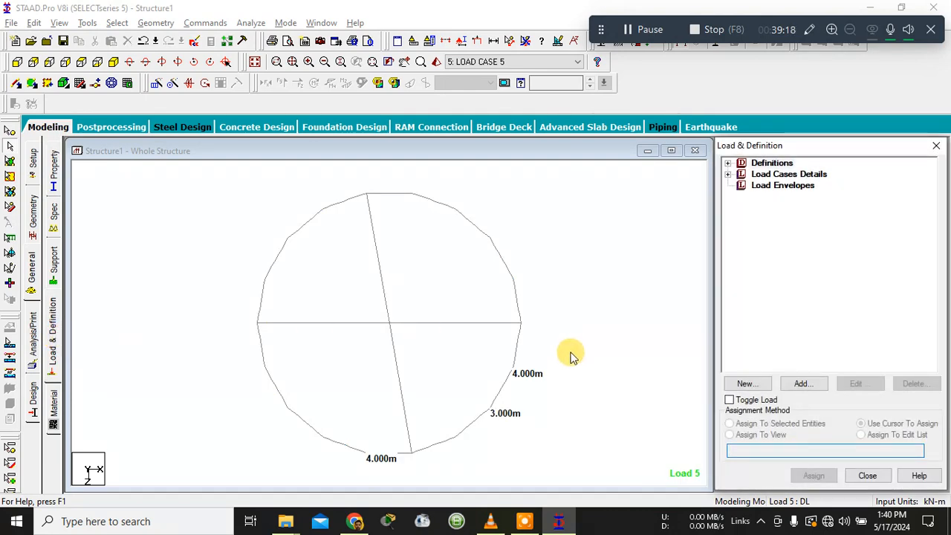
{"action": "left_click", "coordinate": [728, 174]}
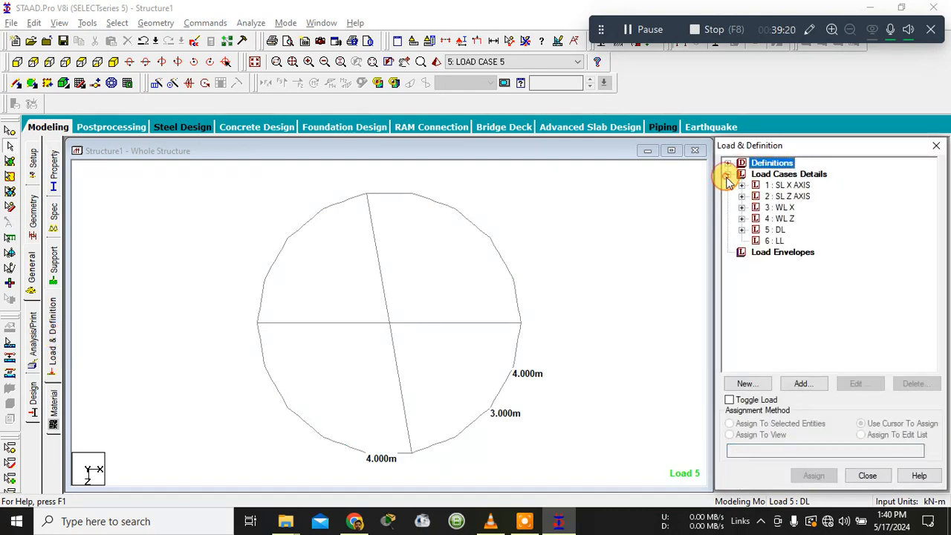
{"action": "double_click", "coordinate": [775, 229]}
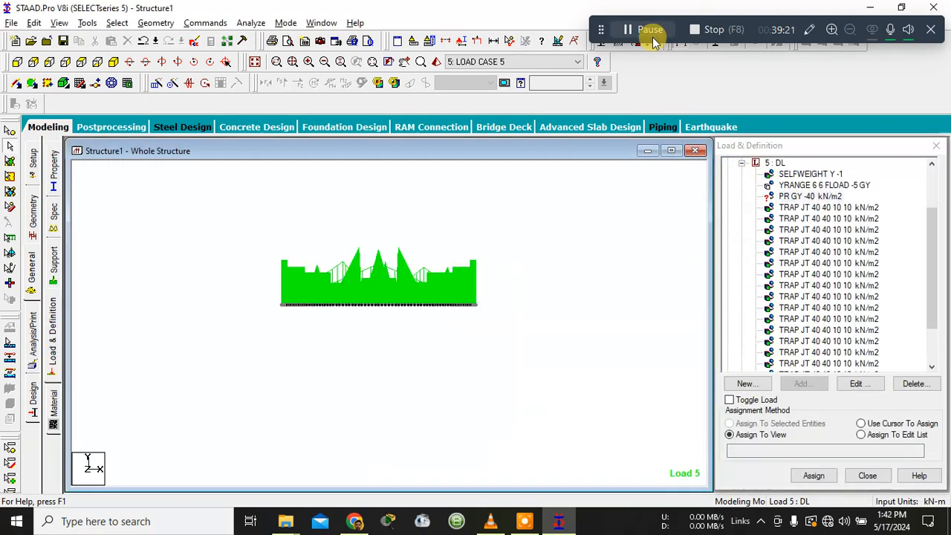
Step: Show the whole structure and select all plates at the tank floor level in the front view
{"action": "left_click", "coordinate": [255, 62]}
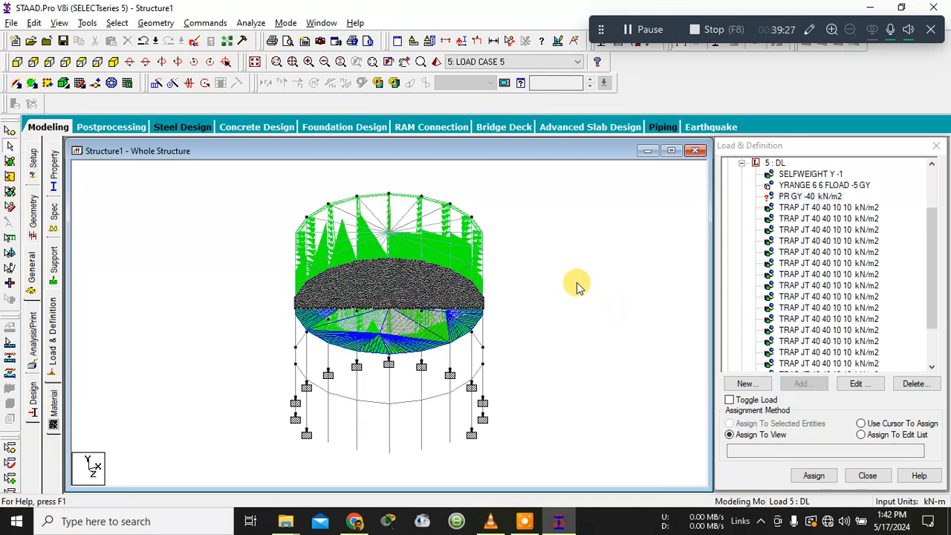
{"action": "left_click", "coordinate": [16, 62]}
{"action": "left_click", "coordinate": [10, 161]}
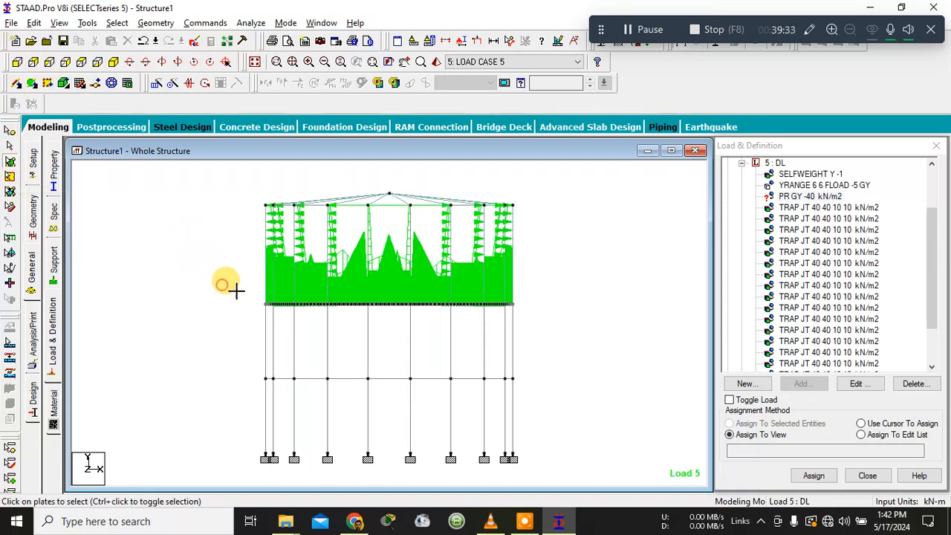
{"action": "left_click_drag", "start_coordinate": [224, 286], "coordinate": [546, 316]}
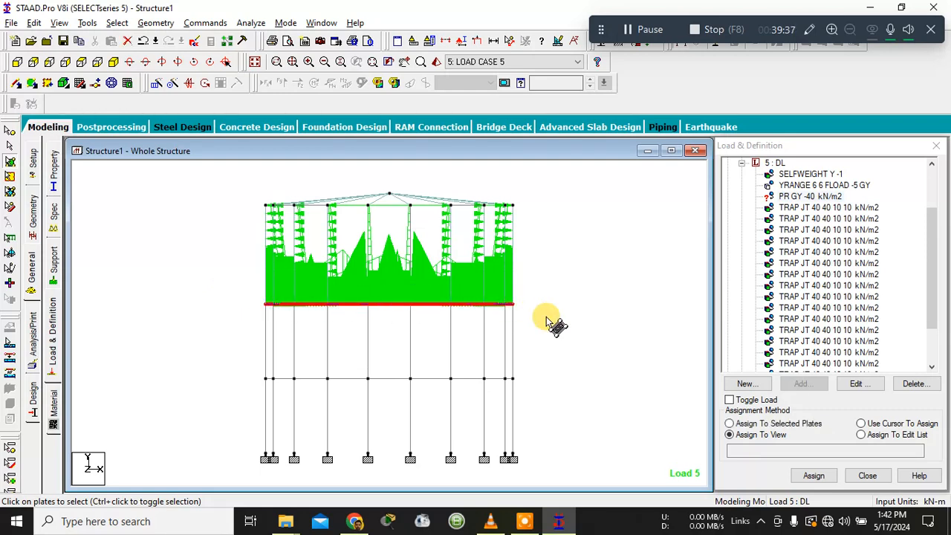
{"action": "left_click", "coordinate": [546, 317]}
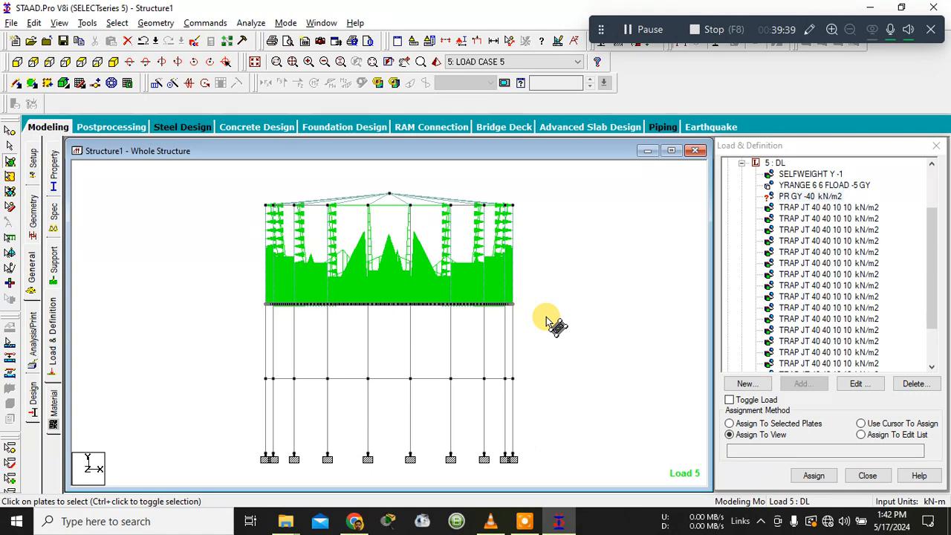
Step: Assign the PR GY -40 kN/m2 pressure to the selected tank floor plates using the Assign To Selected Plates method
{"action": "left_click", "coordinate": [763, 424]}
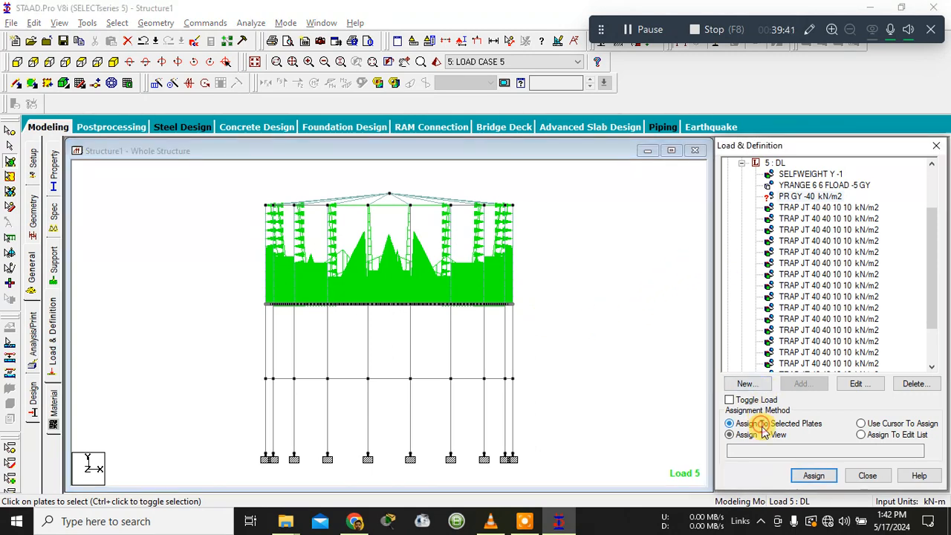
{"action": "left_click", "coordinate": [813, 476]}
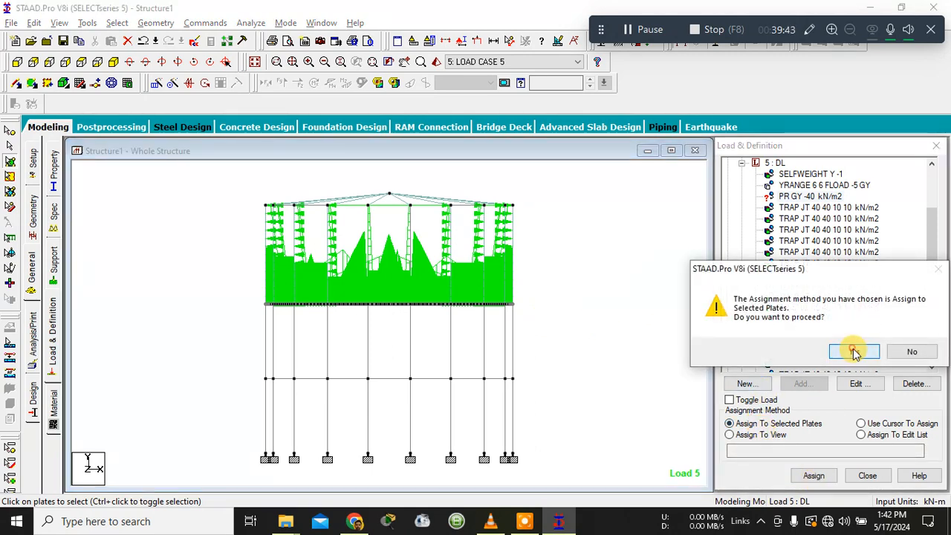
{"action": "left_click", "coordinate": [854, 352]}
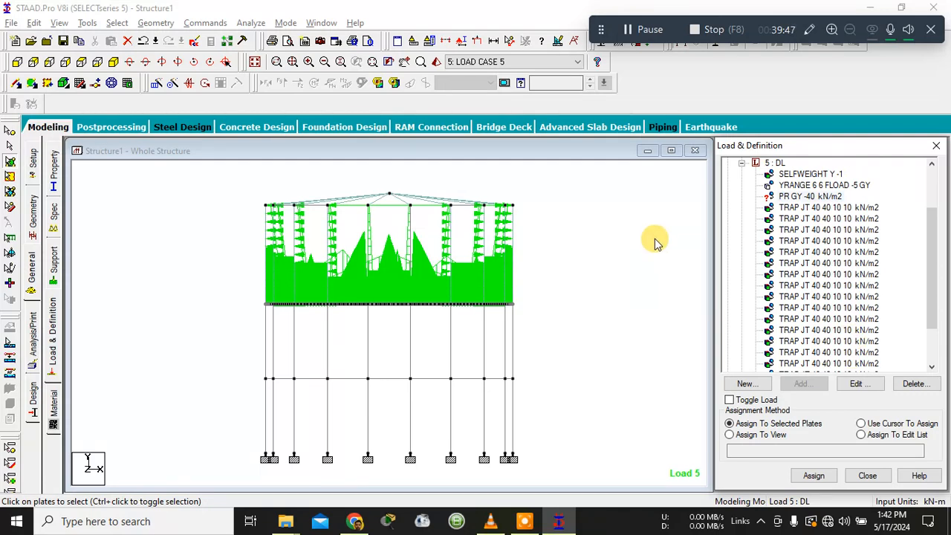
{"action": "left_click", "coordinate": [405, 304]}
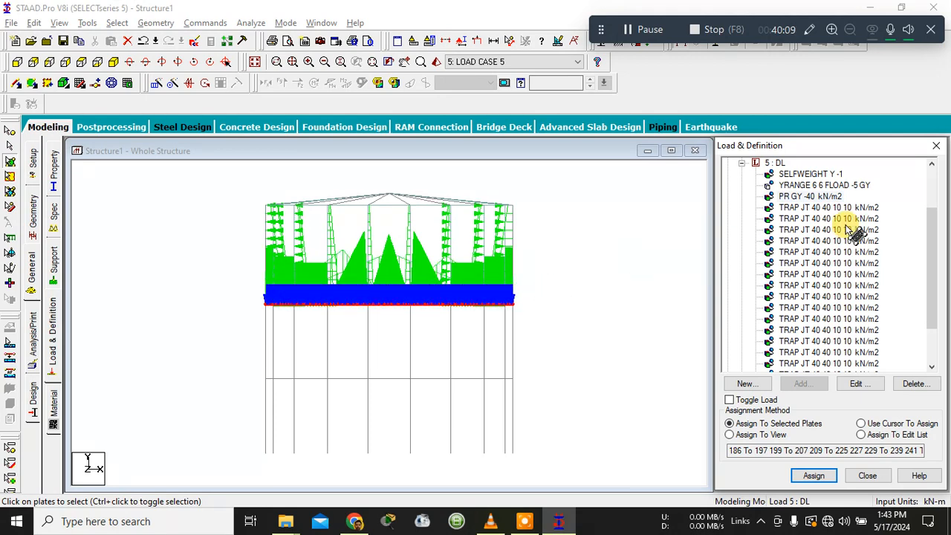
Step: Add a YRANGE floor load with a pressure of -2 kN/m2 in Global Y to load case 6: LL
{"action": "left_click_drag", "start_coordinate": [936, 282], "coordinate": [938, 314]}
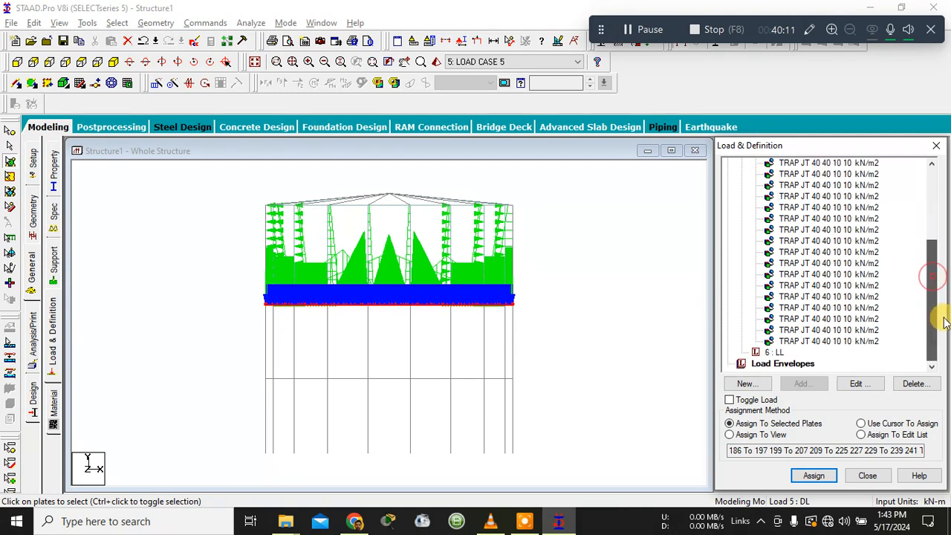
{"action": "left_click", "coordinate": [772, 353]}
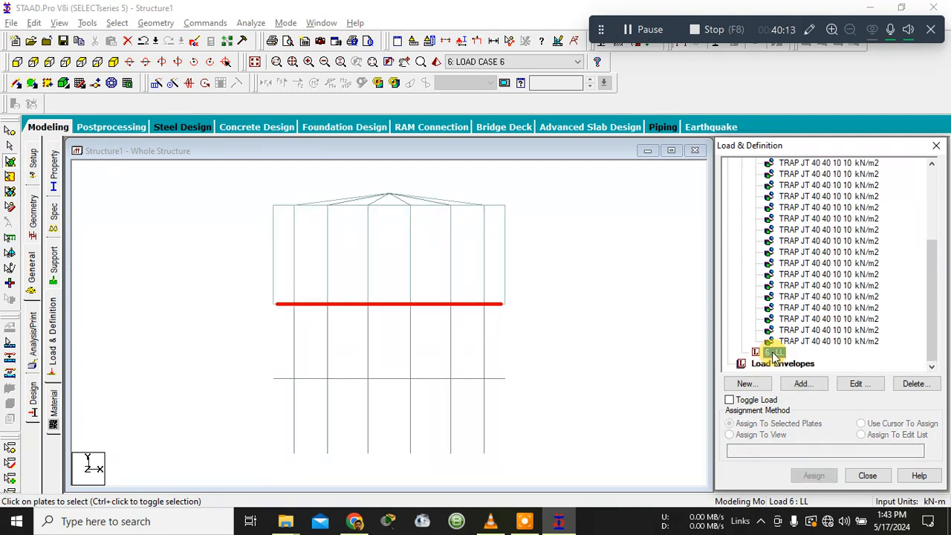
{"action": "left_click", "coordinate": [798, 385]}
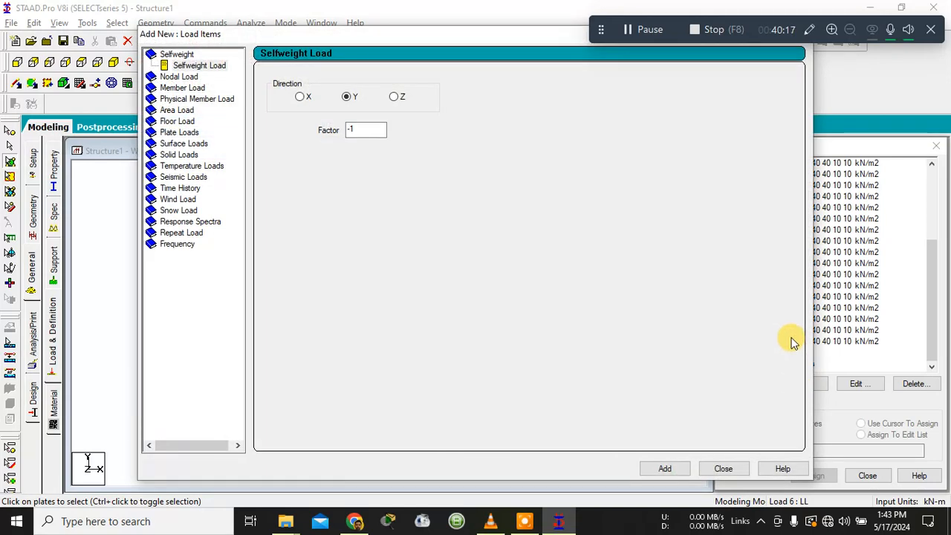
{"action": "left_click", "coordinate": [173, 123]}
{"action": "double_click", "coordinate": [331, 143]}
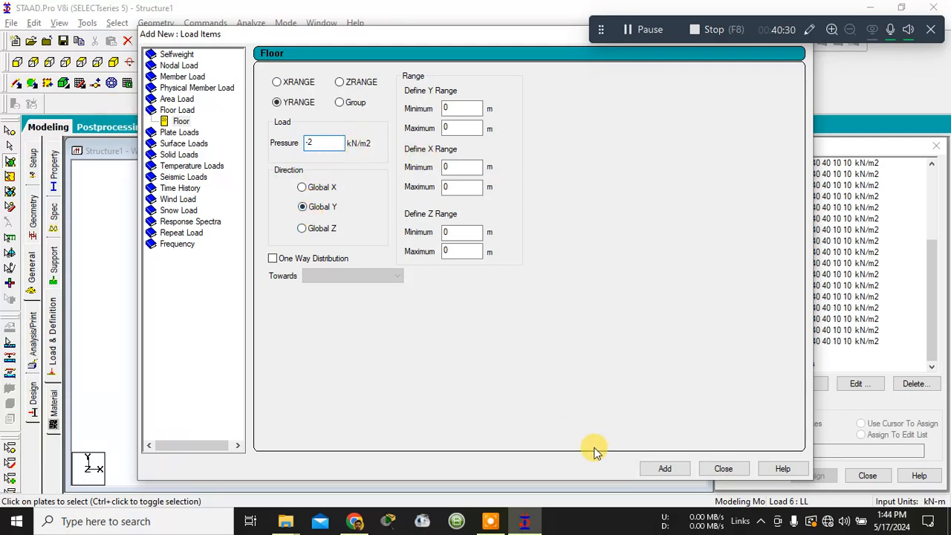
{"action": "left_click", "coordinate": [663, 474]}
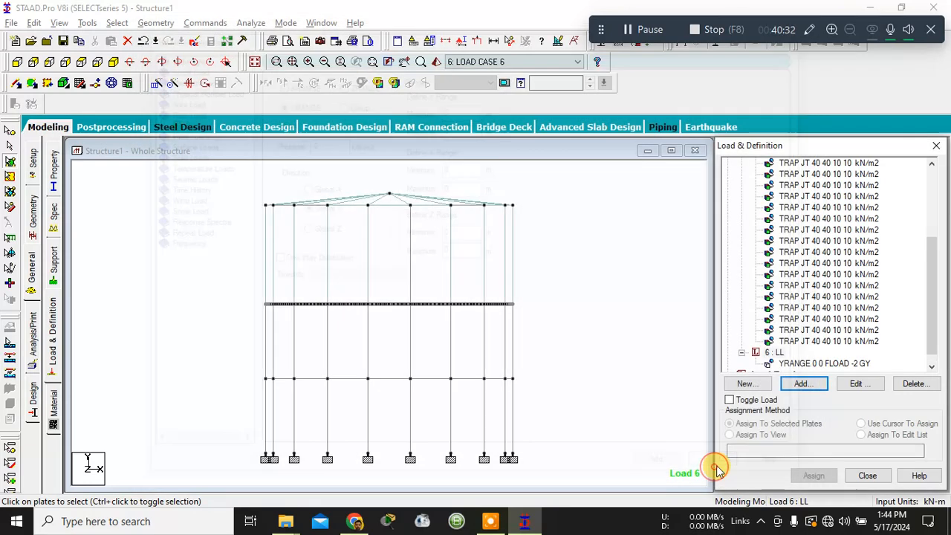
{"action": "left_click", "coordinate": [720, 469]}
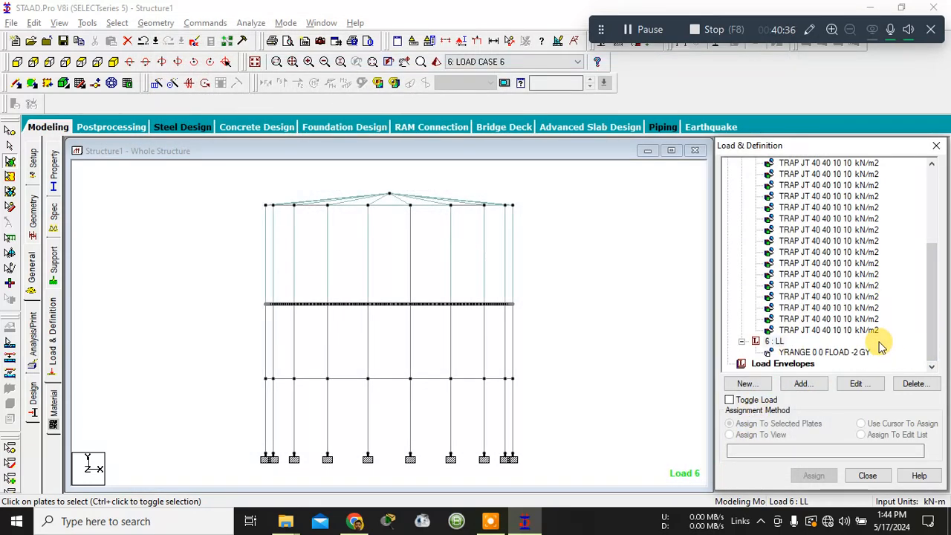
Step: Add a Perform Analysis command with the No Print option to the model
{"action": "left_click", "coordinate": [590, 329]}
{"action": "left_click", "coordinate": [416, 304]}
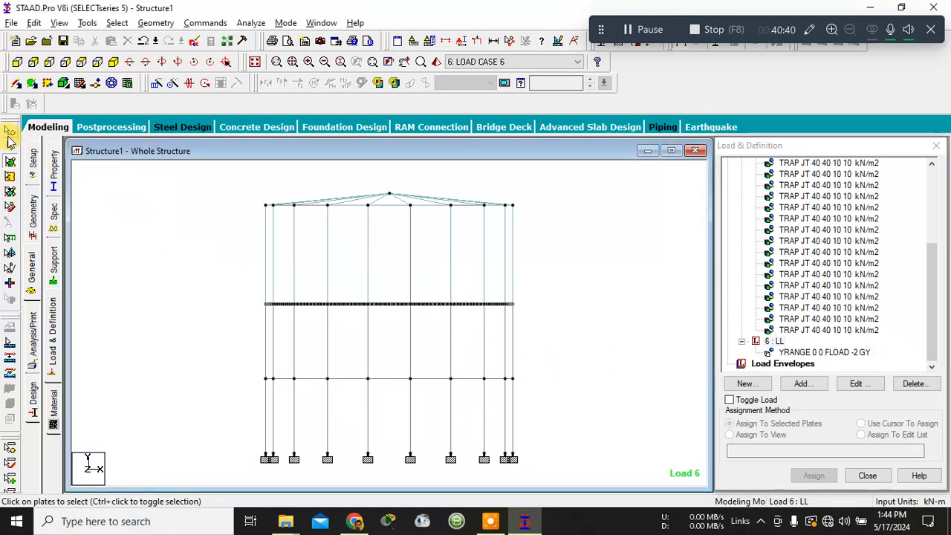
{"action": "left_click", "coordinate": [35, 355]}
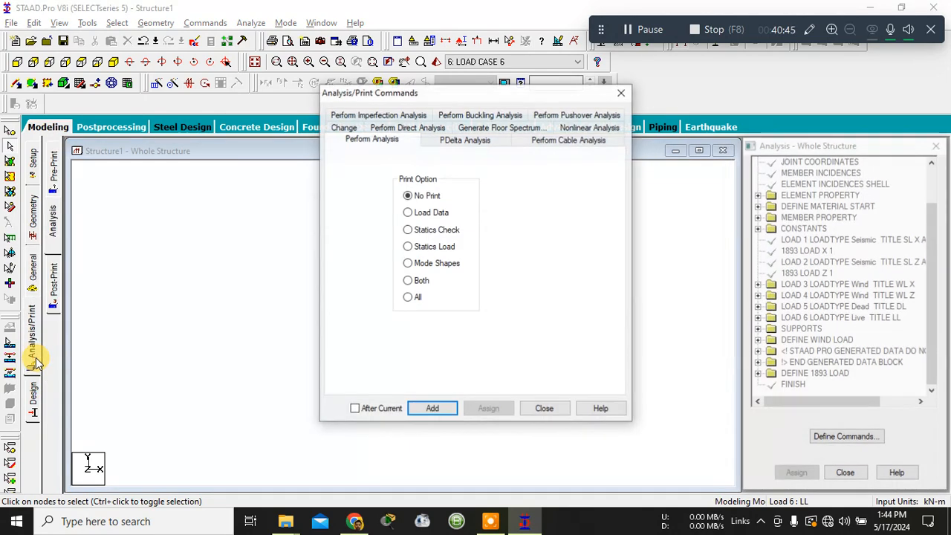
{"action": "left_click", "coordinate": [430, 414]}
{"action": "left_click", "coordinate": [545, 410]}
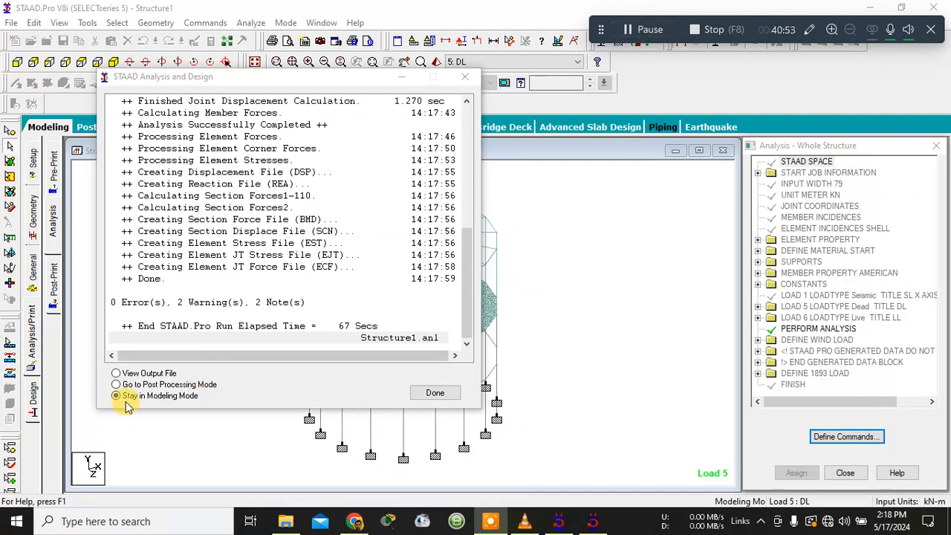
Step: Close the completed analysis run with Go to Post Processing Mode and open the results
{"action": "left_click", "coordinate": [145, 385]}
{"action": "left_click", "coordinate": [436, 393]}
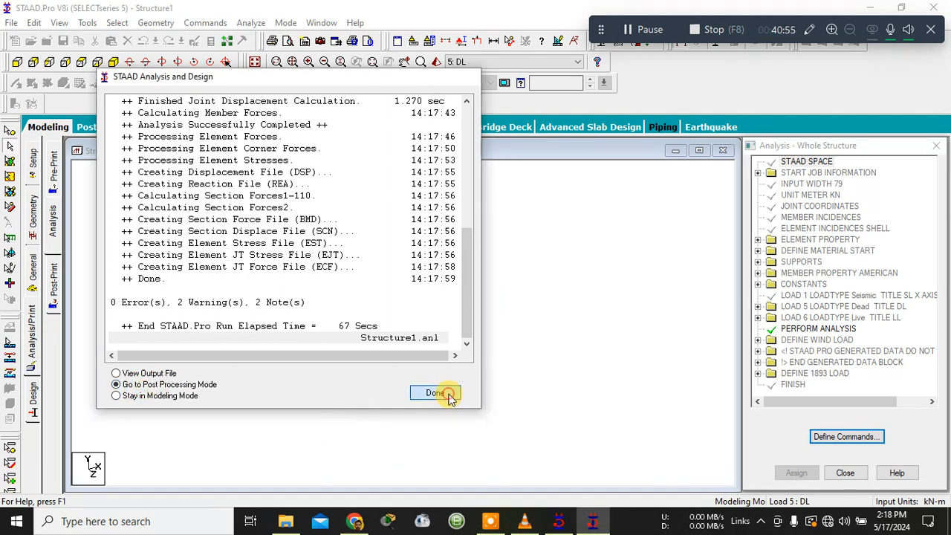
{"action": "left_click", "coordinate": [498, 369]}
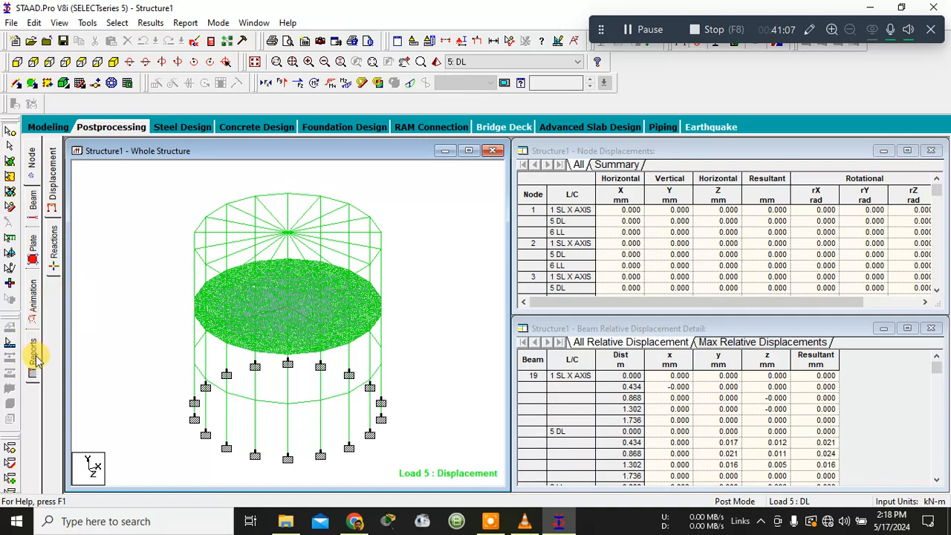
Step: Examine the support reactions, the deflected shape and the bending Y and Z moment diagrams for load case 5: DL
{"action": "left_click", "coordinate": [54, 256]}
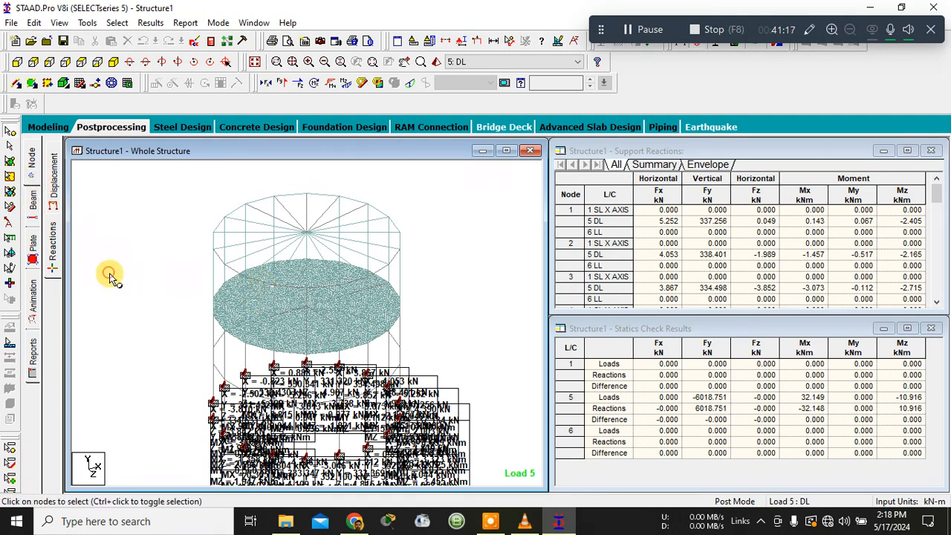
{"action": "left_click", "coordinate": [408, 84]}
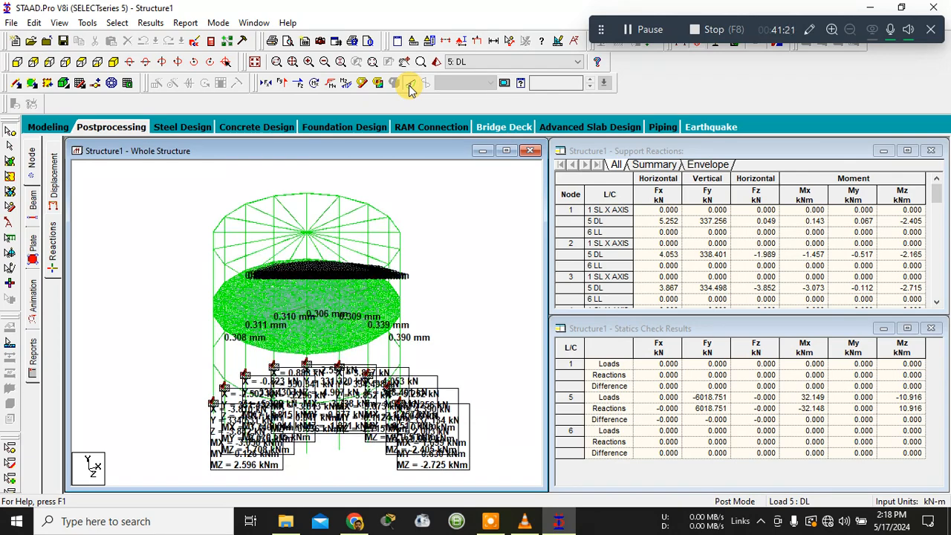
{"action": "left_click", "coordinate": [52, 249]}
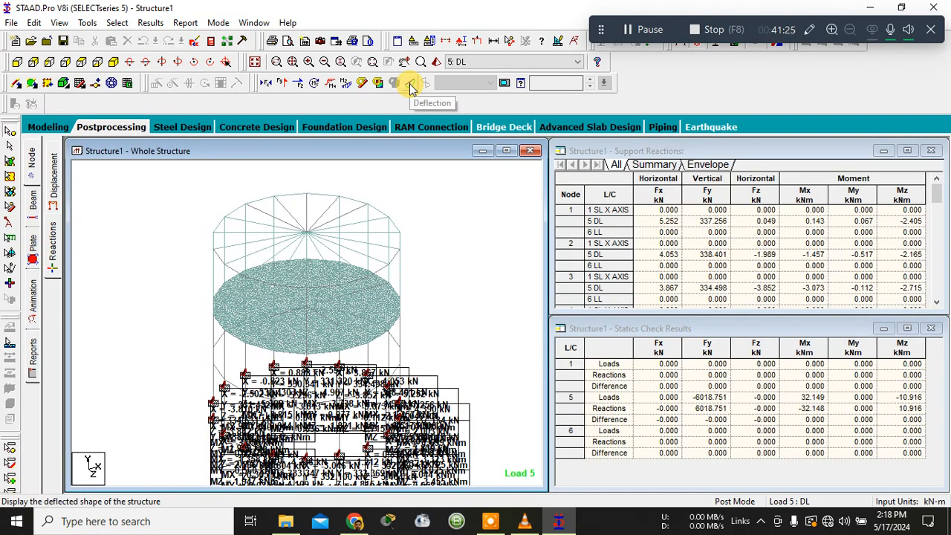
{"action": "left_click", "coordinate": [333, 82]}
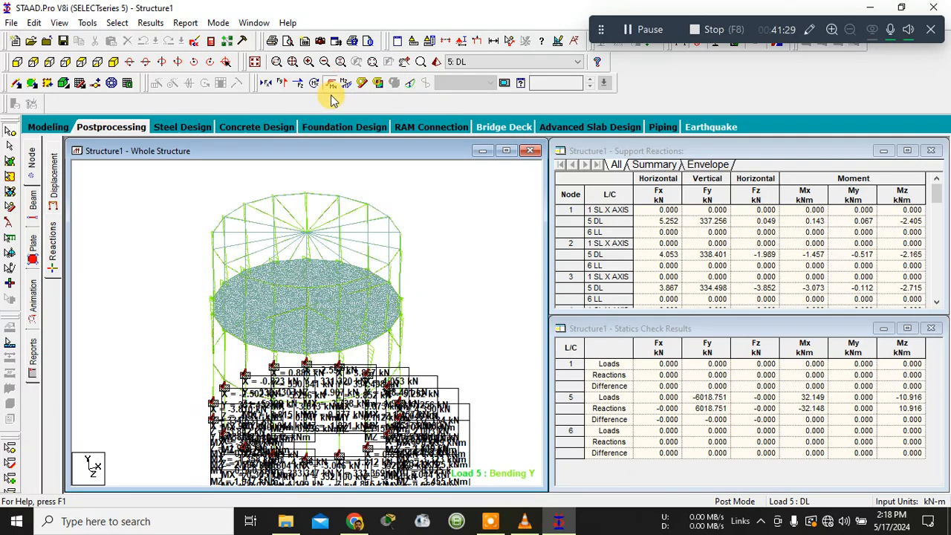
{"action": "left_click", "coordinate": [346, 82]}
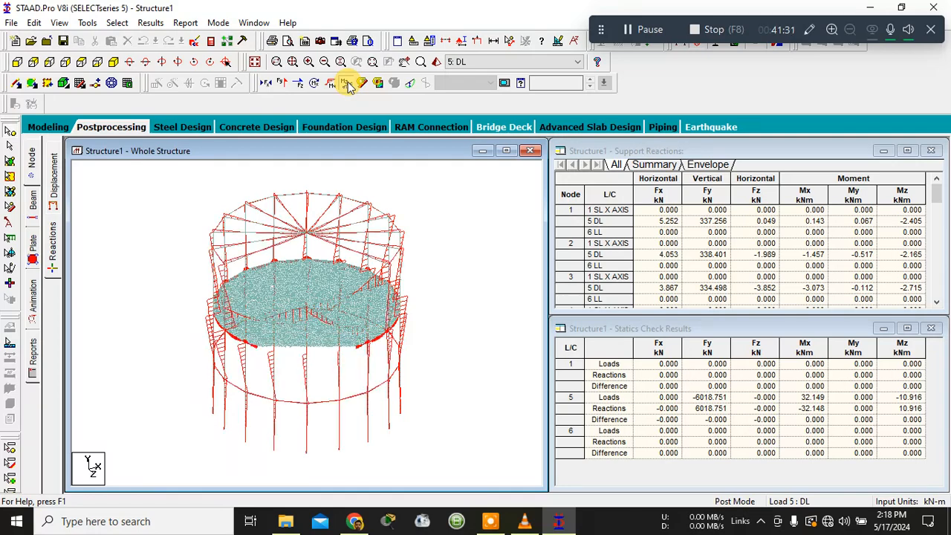
Step: Examine the shear Y diagram together with the displacement and reaction values for load case 5: DL
{"action": "left_click", "coordinate": [281, 86]}
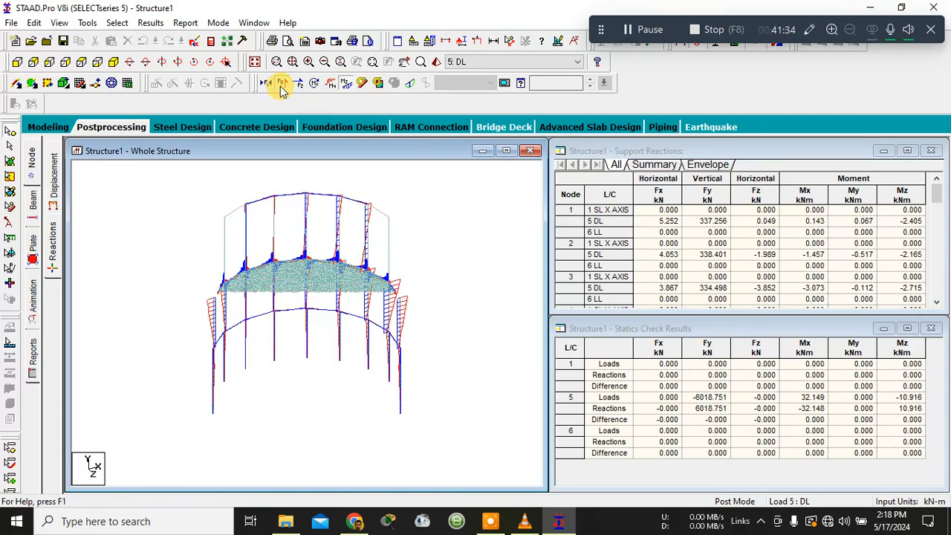
{"action": "left_click", "coordinate": [344, 87]}
{"action": "left_click", "coordinate": [408, 84]}
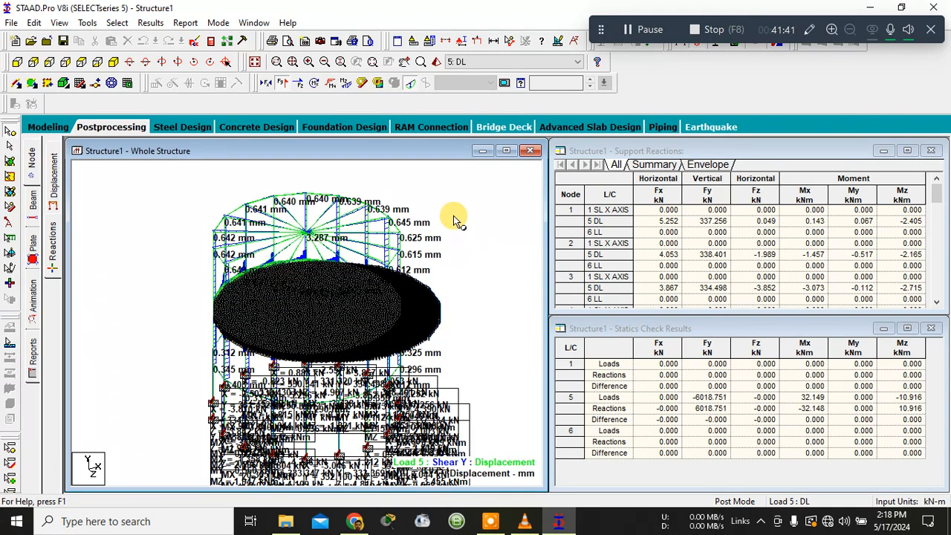
Step: Return to modeling and open the concrete design settings with the IS456 code
{"action": "left_click", "coordinate": [48, 131]}
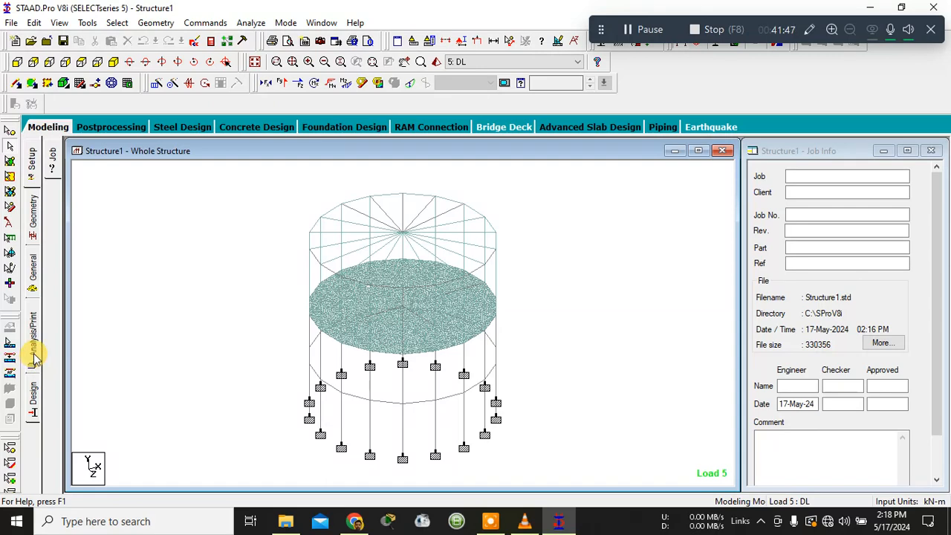
{"action": "left_click", "coordinate": [33, 397]}
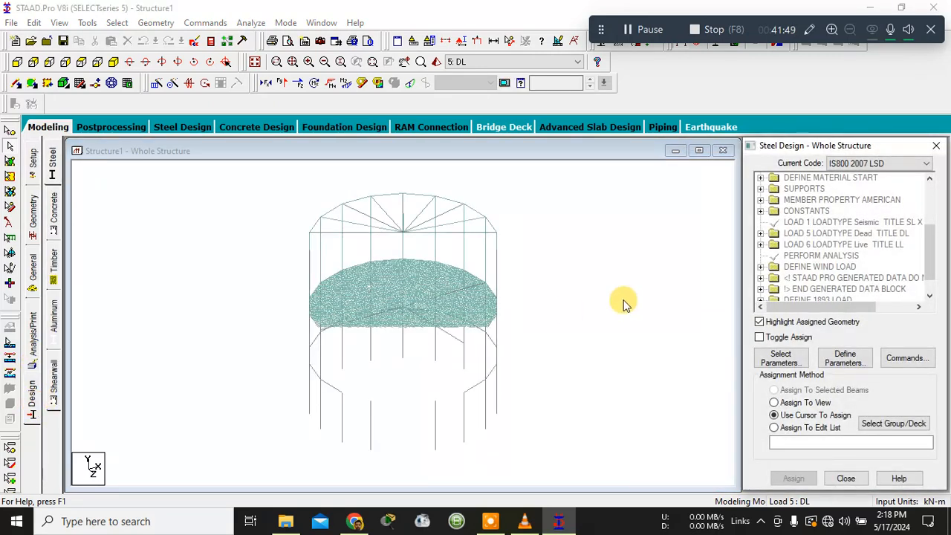
{"action": "left_click", "coordinate": [54, 214]}
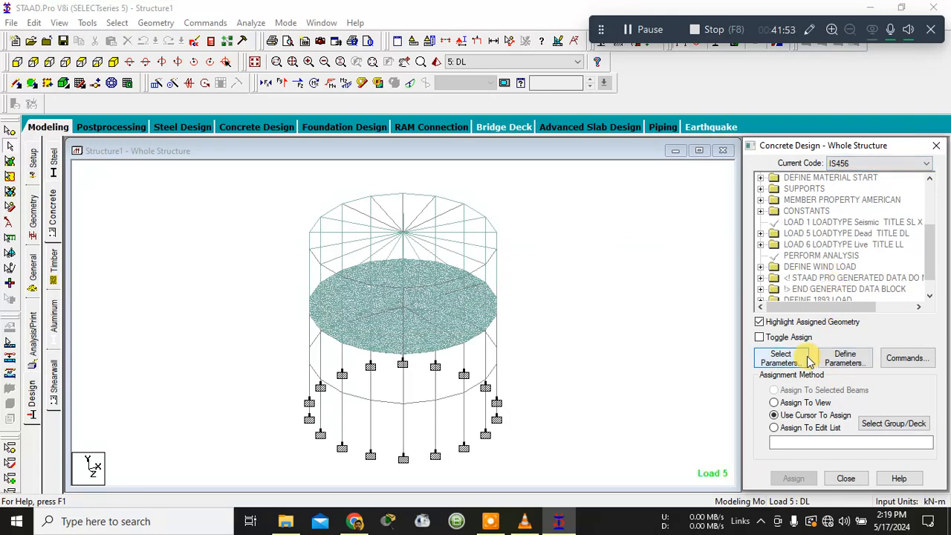
{"action": "left_click", "coordinate": [840, 362]}
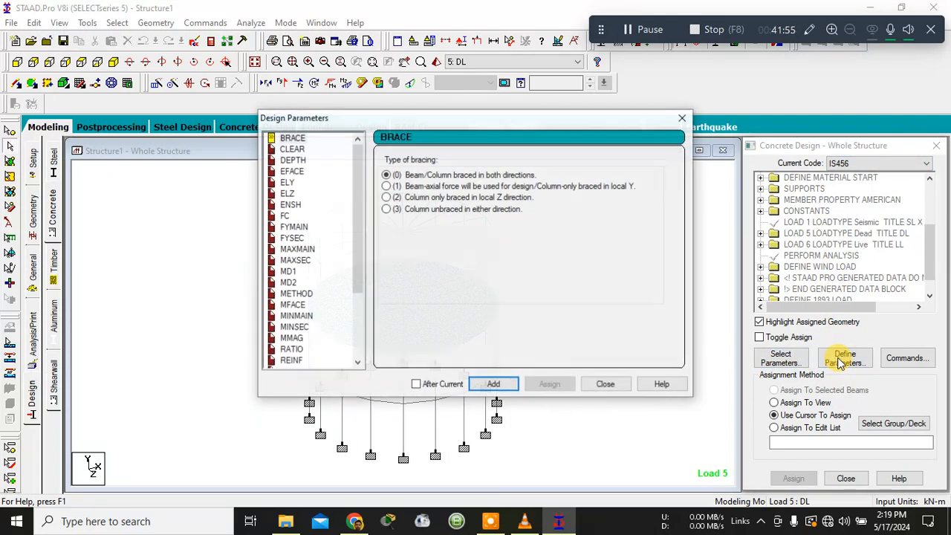
{"action": "left_click", "coordinate": [604, 384]}
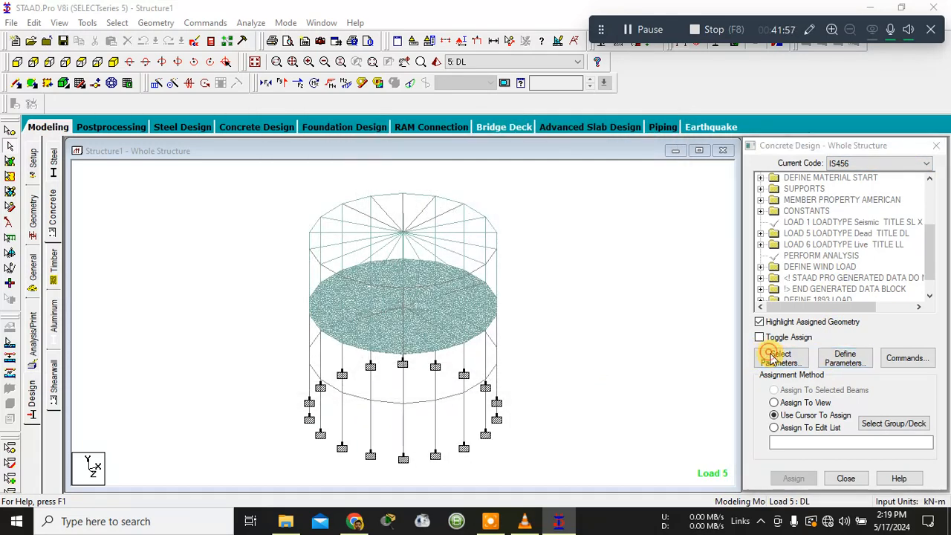
Step: Open the concrete design parameter selection and clear all parameters from the selected list
{"action": "left_click", "coordinate": [765, 358]}
{"action": "left_click", "coordinate": [761, 343]}
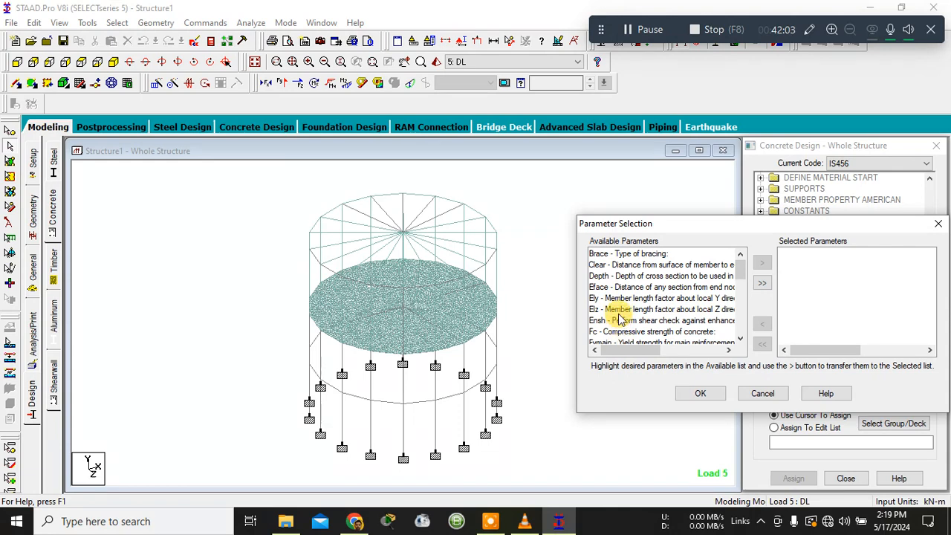
{"action": "left_click", "coordinate": [624, 332]}
{"action": "left_click", "coordinate": [762, 282]}
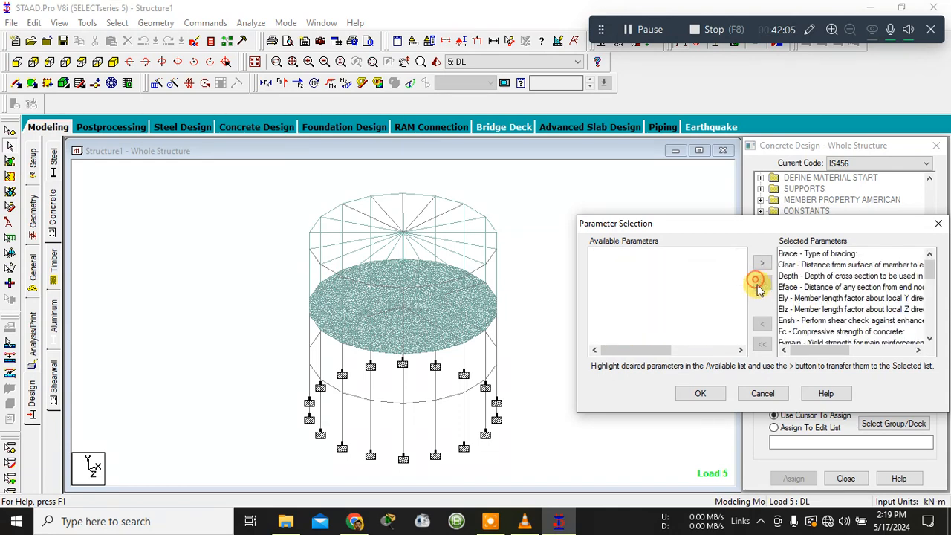
{"action": "left_click", "coordinate": [763, 340]}
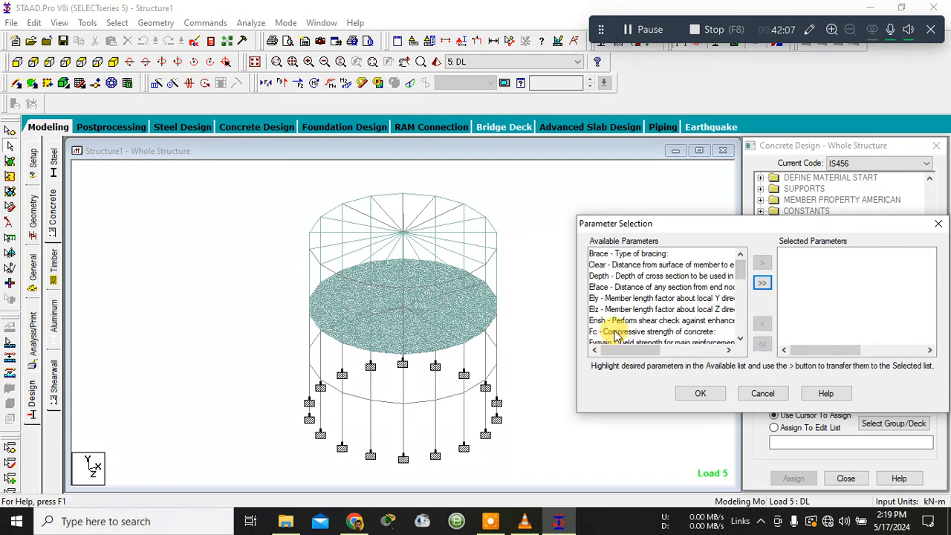
Step: Select the Fc, Fymain and Fysec strength parameters for the concrete design
{"action": "left_click", "coordinate": [615, 332]}
{"action": "left_click", "coordinate": [761, 264]}
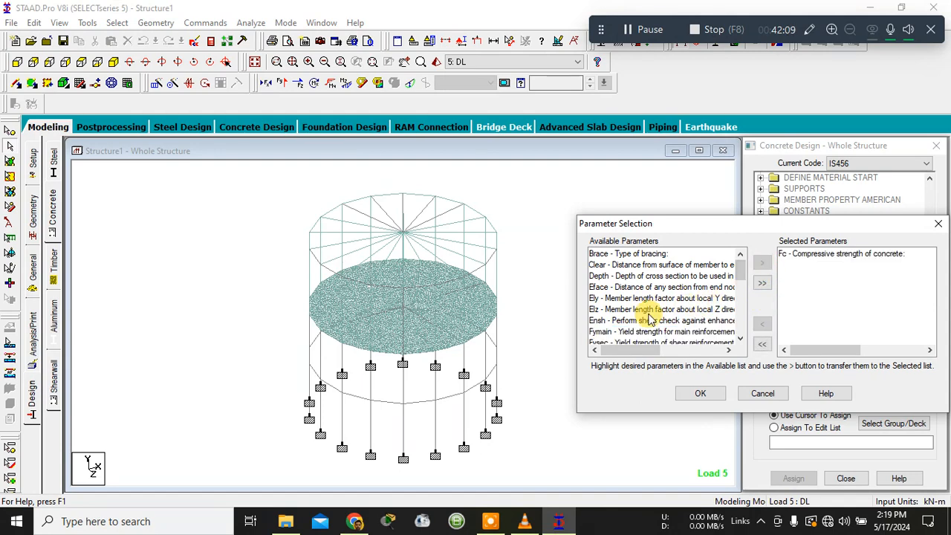
{"action": "scroll", "coordinate": [650, 318], "scroll_direction": "down", "scroll_amount": 1}
{"action": "left_click", "coordinate": [650, 298]}
{"action": "left_click", "coordinate": [761, 264]}
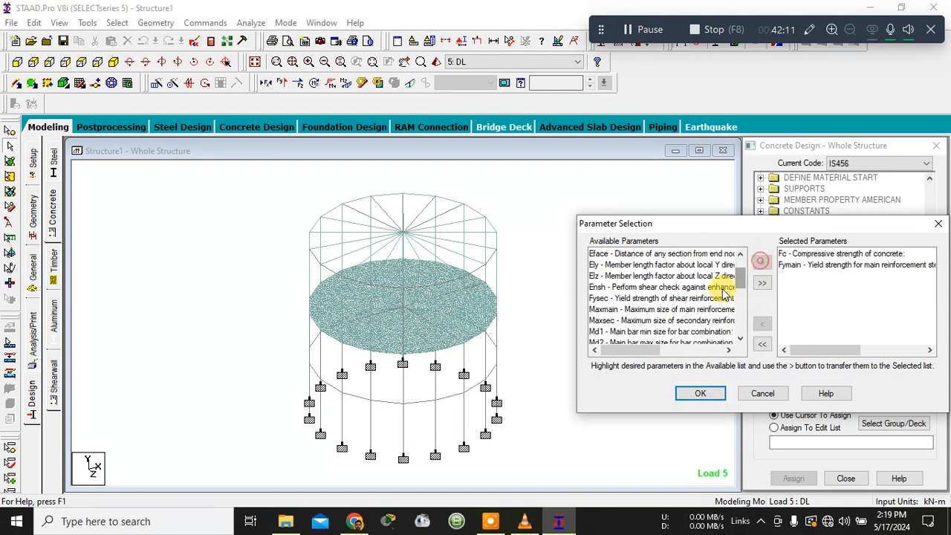
{"action": "left_click", "coordinate": [717, 298]}
{"action": "left_click", "coordinate": [759, 263]}
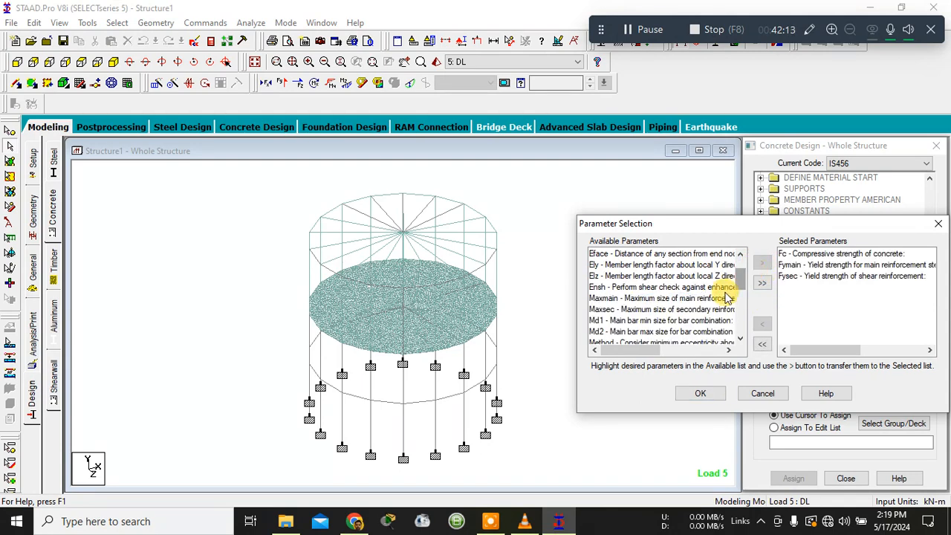
Step: Include the Maxsec and Maxmain bar size parameters as well and confirm the parameter selection
{"action": "left_click", "coordinate": [703, 310]}
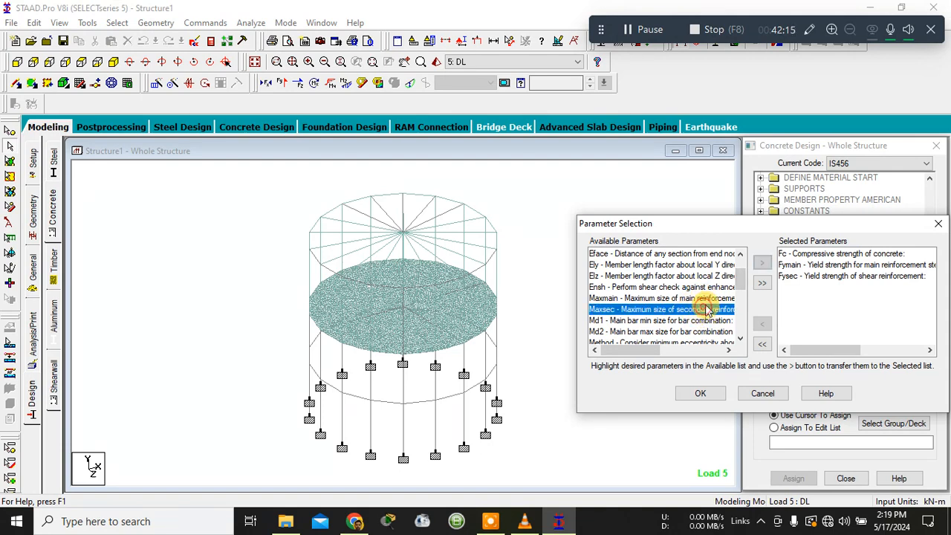
{"action": "left_click", "coordinate": [761, 265]}
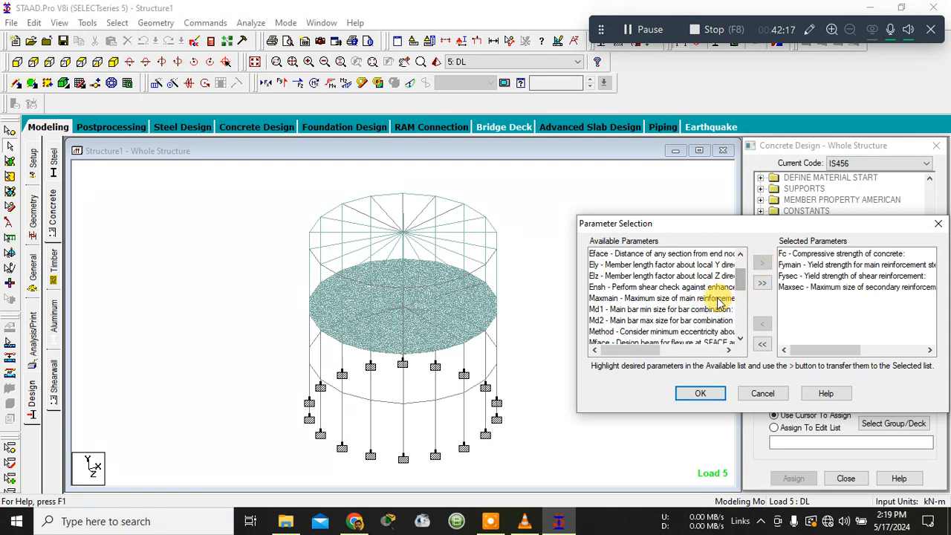
{"action": "left_click", "coordinate": [714, 298]}
{"action": "left_click", "coordinate": [759, 265]}
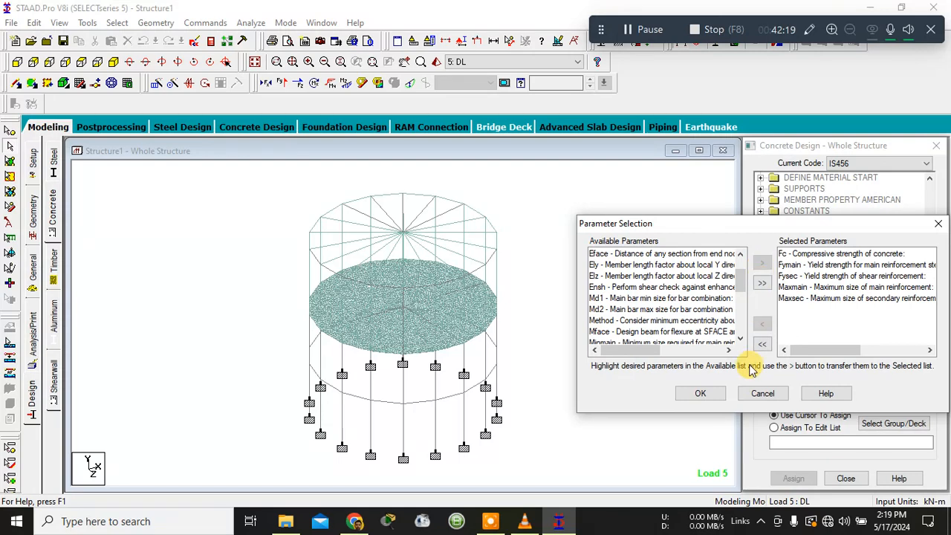
{"action": "left_click", "coordinate": [701, 393]}
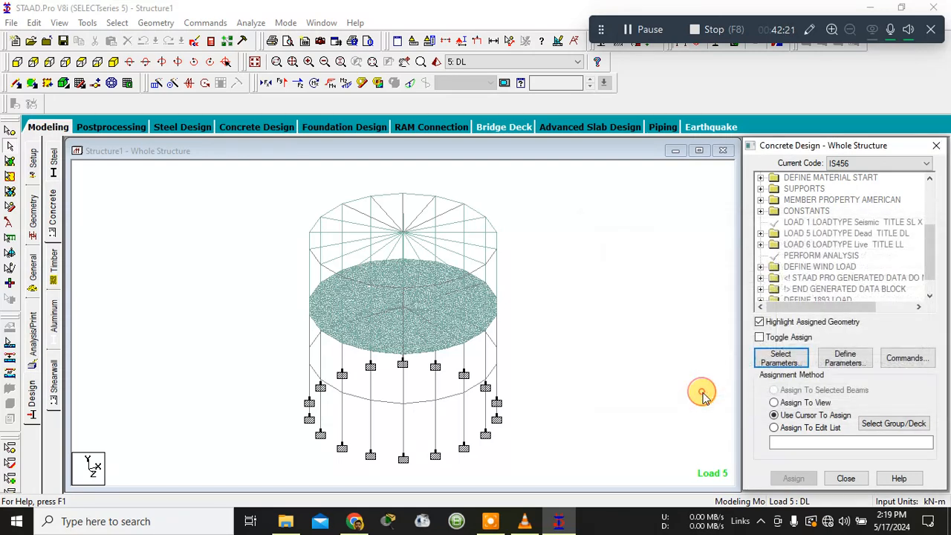
Step: Add the FC design parameter with a concrete compressive strength of 30000 kN/m2
{"action": "left_click", "coordinate": [845, 360]}
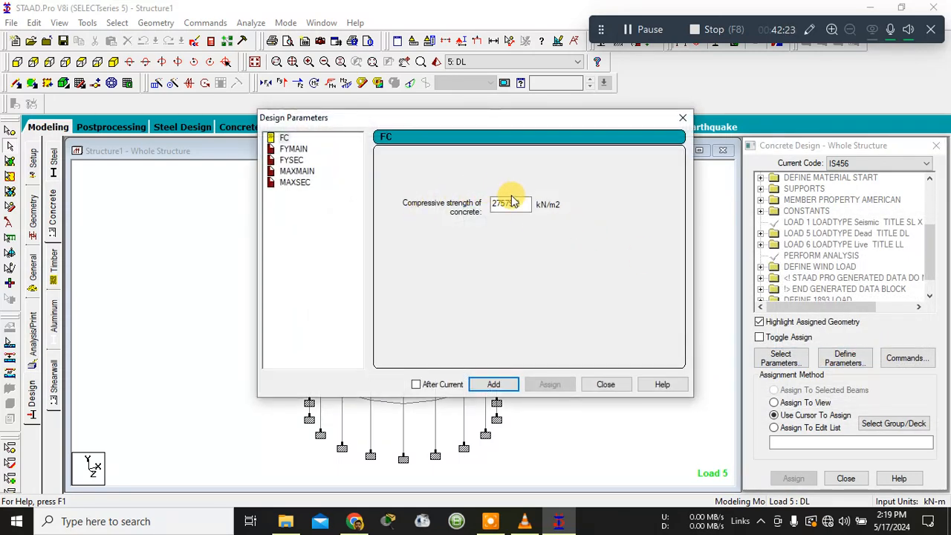
{"action": "double_click", "coordinate": [509, 202]}
{"action": "type", "text": "3000"}
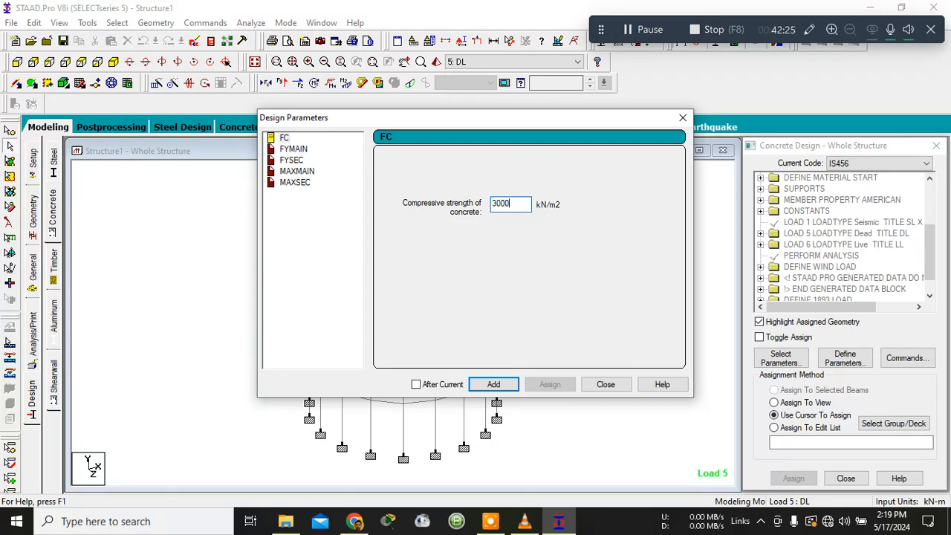
{"action": "type", "text": "0"}
{"action": "left_click", "coordinate": [505, 382]}
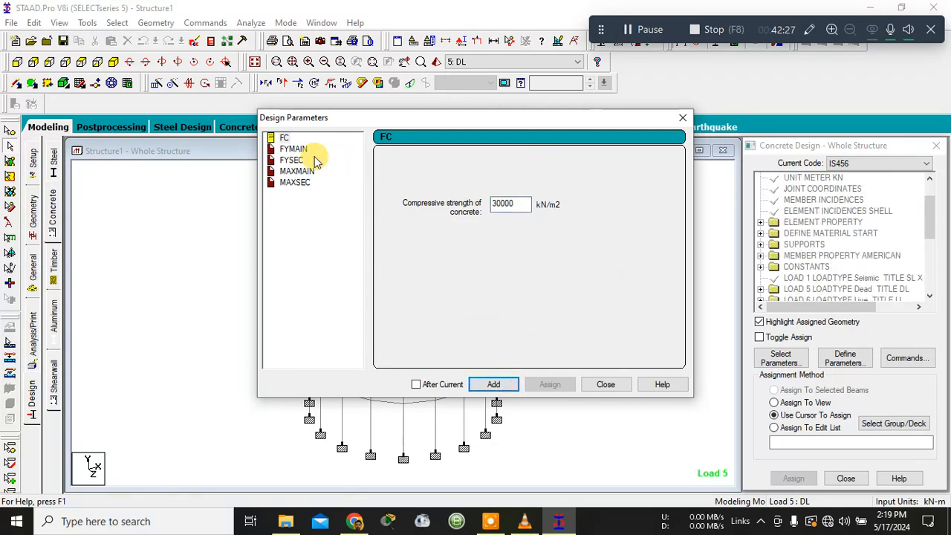
Step: Define the FYMAIN parameter with a main reinforcement yield strength of 500000 kN/m2
{"action": "left_click", "coordinate": [298, 150]}
{"action": "double_click", "coordinate": [512, 202]}
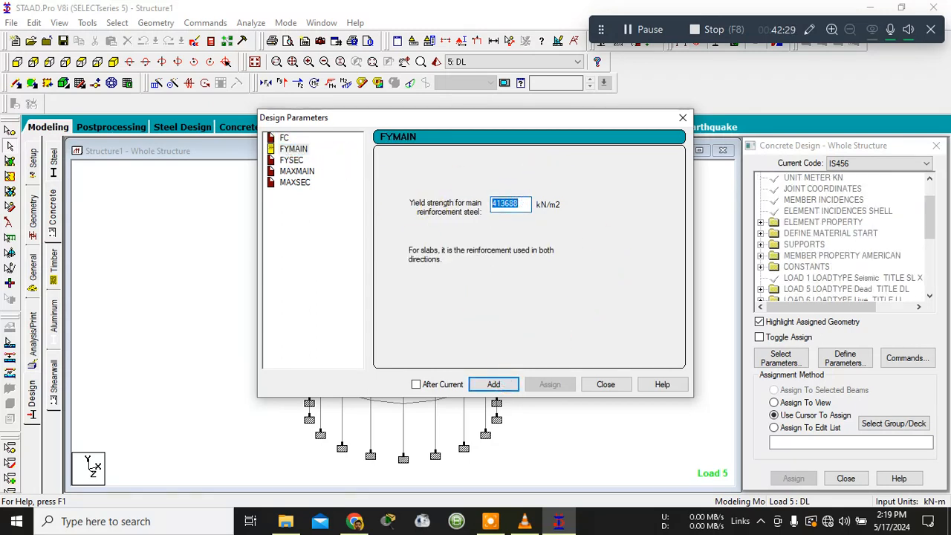
{"action": "type", "text": "500"}
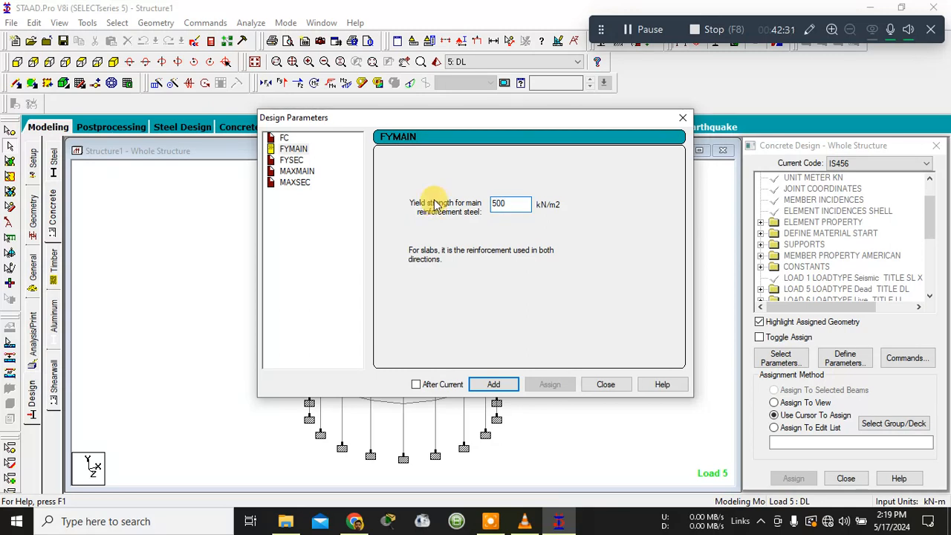
{"action": "type", "text": "000"}
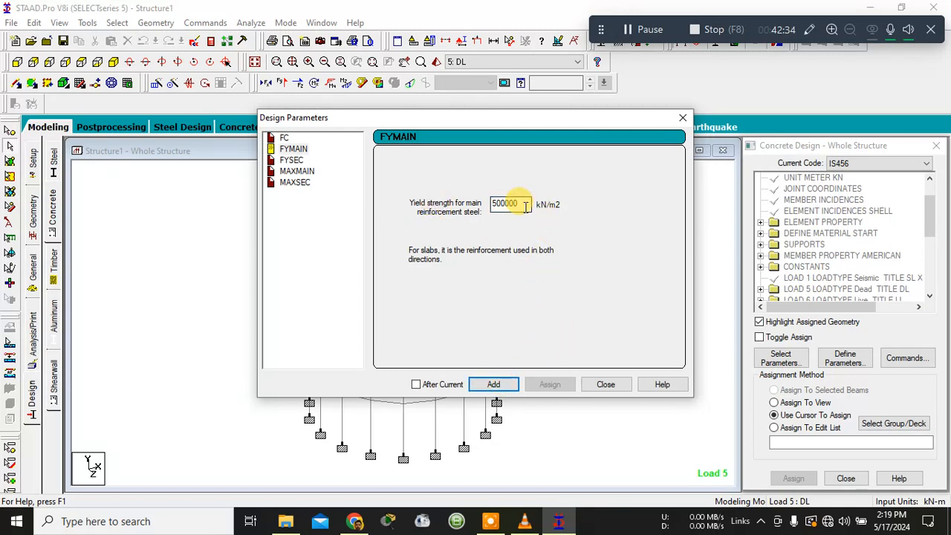
Step: Add the FYSEC parameter with a shear reinforcement yield strength of 500000 kN/m2
{"action": "left_click", "coordinate": [292, 160]}
{"action": "double_click", "coordinate": [511, 202]}
{"action": "type", "text": "500"}
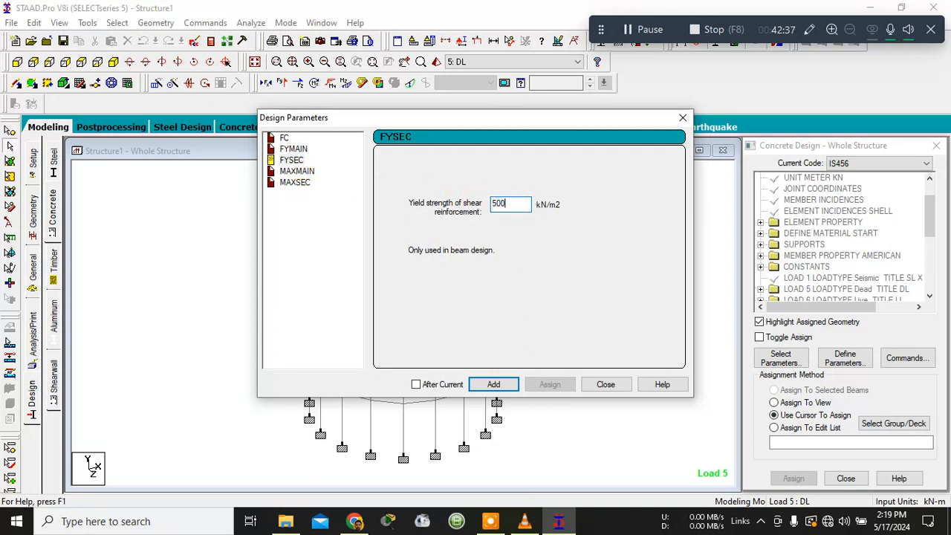
{"action": "type", "text": "000"}
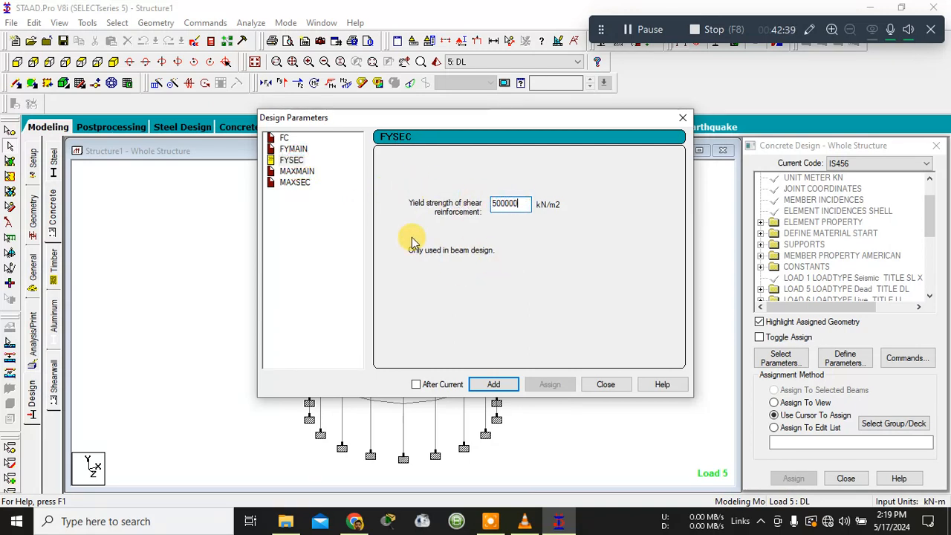
{"action": "left_click", "coordinate": [493, 385]}
Step: Add the MAXMAIN parameter at 20 mm and the MAXSEC parameter at 12 mm, and finish defining parameters
{"action": "left_click", "coordinate": [296, 170]}
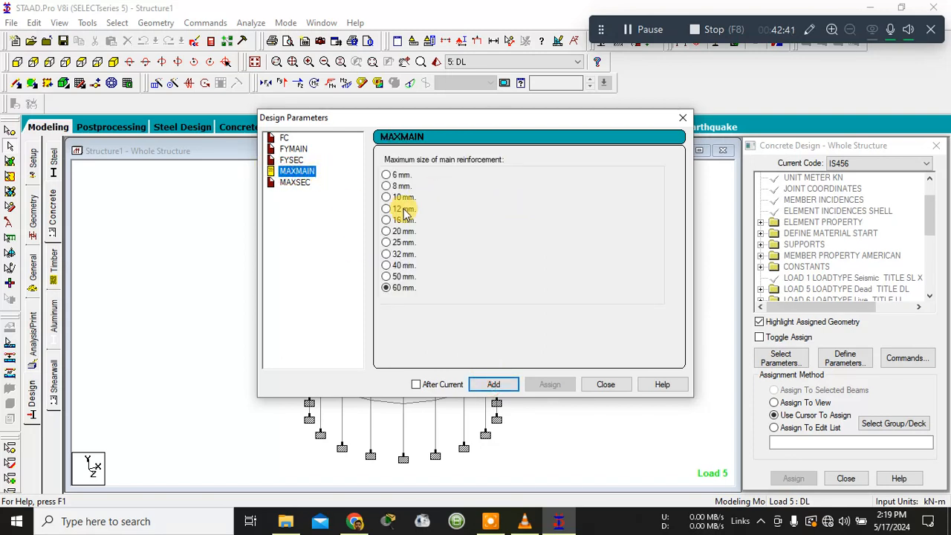
{"action": "left_click", "coordinate": [386, 242]}
{"action": "left_click", "coordinate": [485, 382]}
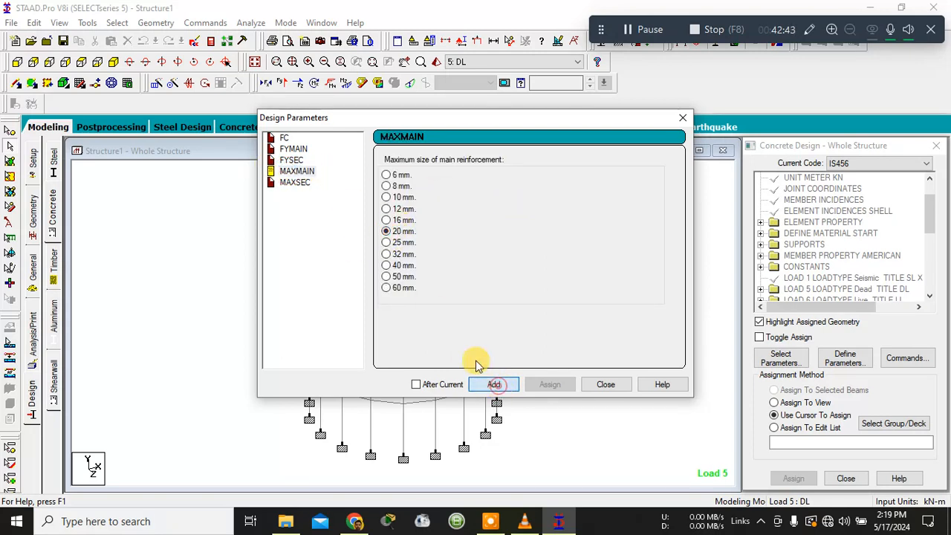
{"action": "left_click", "coordinate": [295, 182]}
{"action": "left_click", "coordinate": [494, 384]}
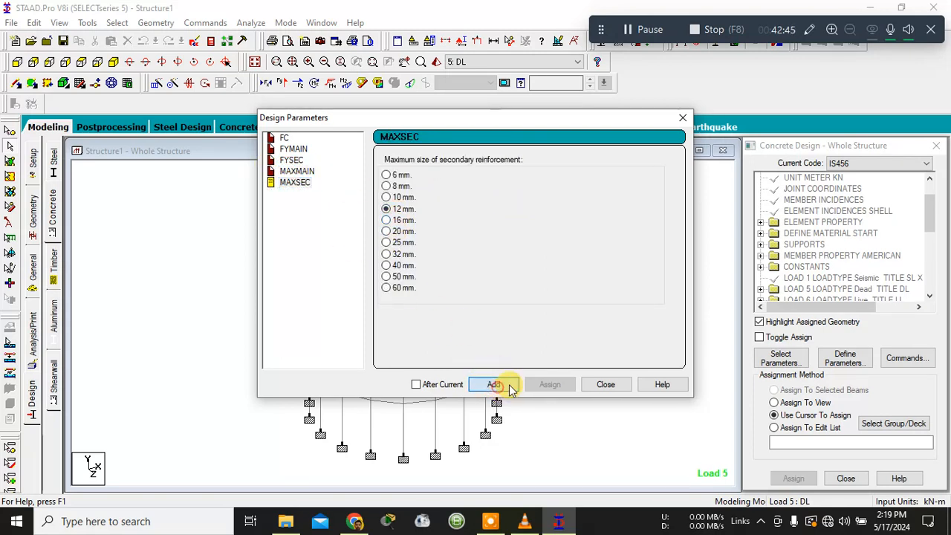
{"action": "left_click", "coordinate": [606, 384]}
Step: Add the DESIGN BEAM and DESIGN COLUMN commands to the concrete design
{"action": "left_click", "coordinate": [907, 358]}
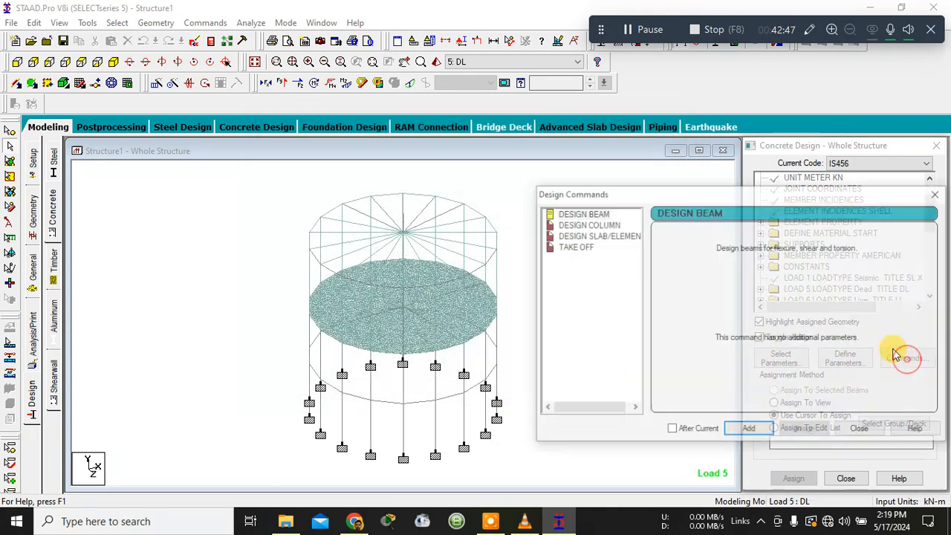
{"action": "left_click", "coordinate": [582, 213]}
{"action": "left_click", "coordinate": [749, 430]}
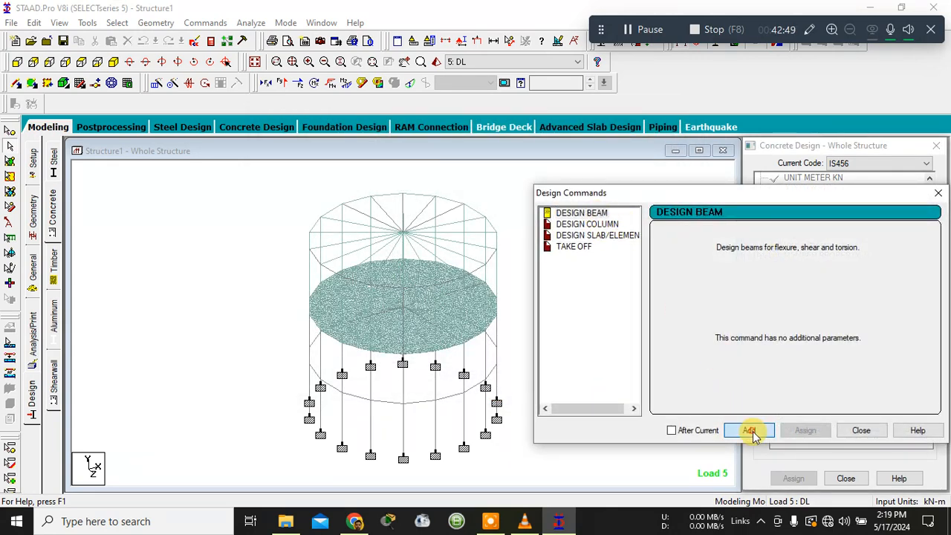
{"action": "left_click", "coordinate": [595, 224]}
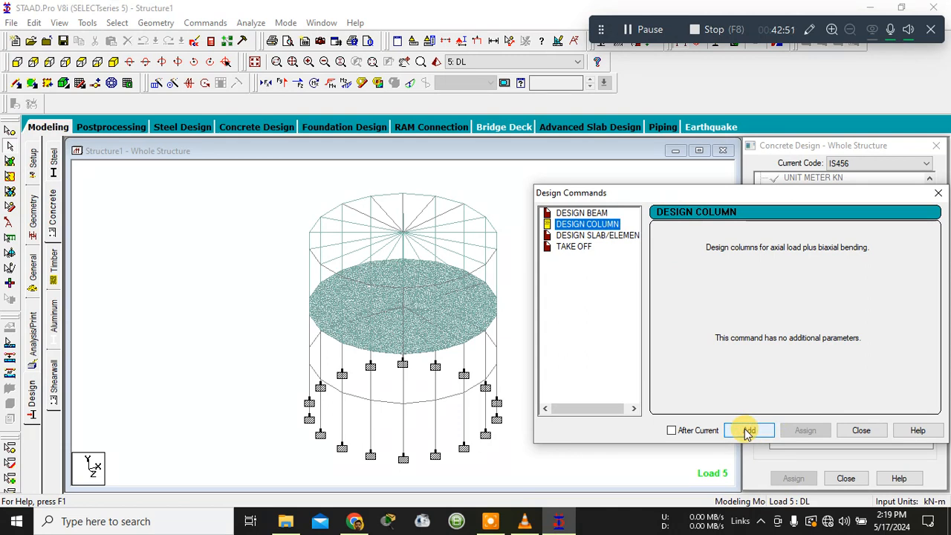
{"action": "left_click", "coordinate": [747, 430]}
Step: Add the DESIGN SLAB/ELEMENT and TAKE OFF commands to the concrete design and finish adding commands
{"action": "left_click", "coordinate": [630, 236]}
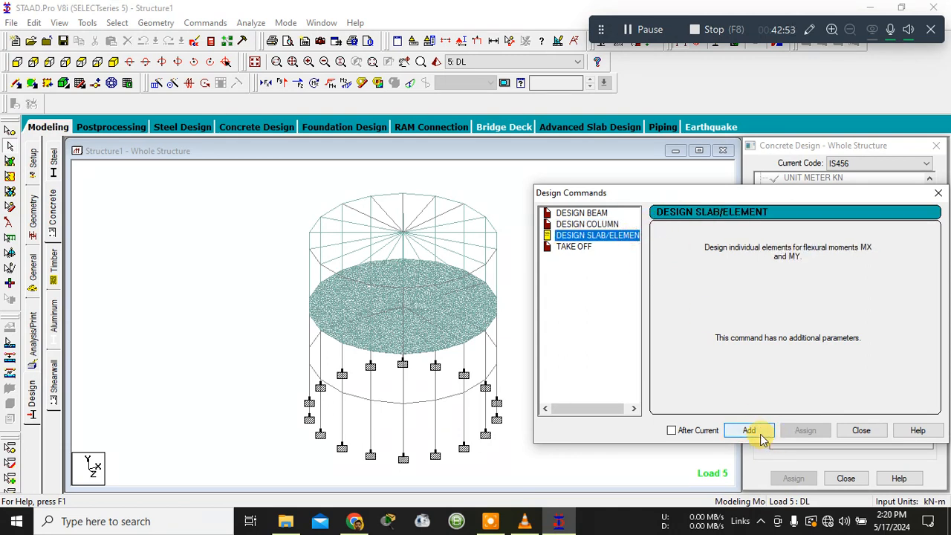
{"action": "left_click", "coordinate": [749, 430]}
{"action": "left_click", "coordinate": [573, 246]}
{"action": "left_click", "coordinate": [751, 430]}
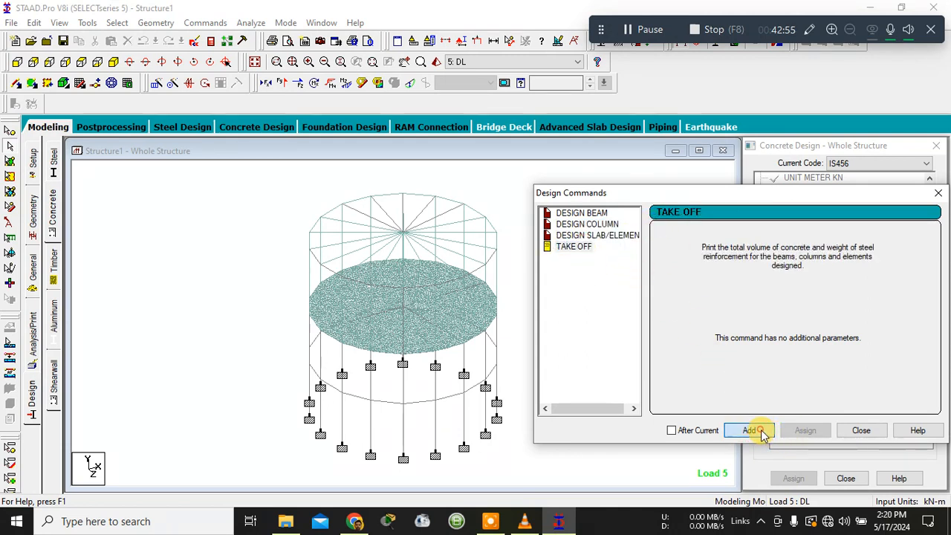
{"action": "left_click", "coordinate": [859, 430]}
{"action": "scroll", "coordinate": [854, 238], "scroll_direction": "down", "scroll_amount": 5}
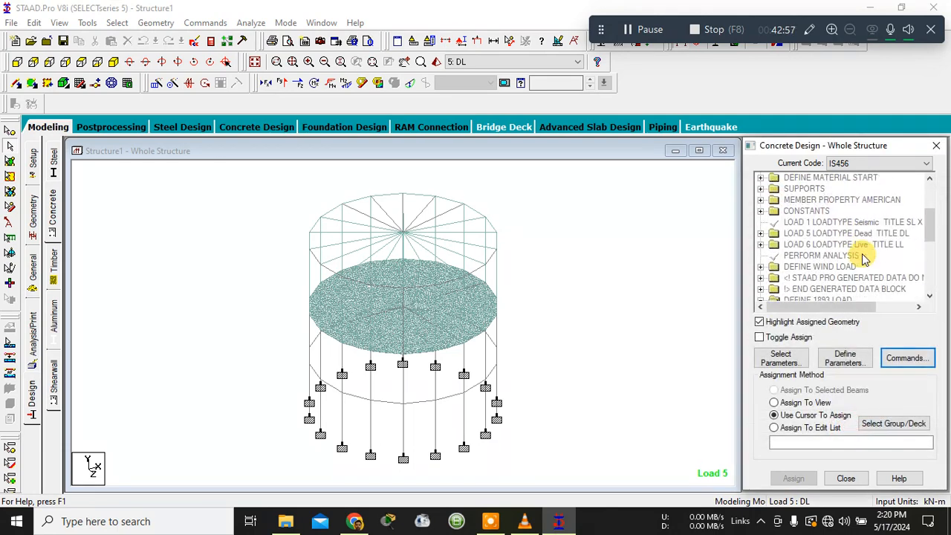
{"action": "left_click_drag", "start_coordinate": [928, 229], "coordinate": [928, 244]}
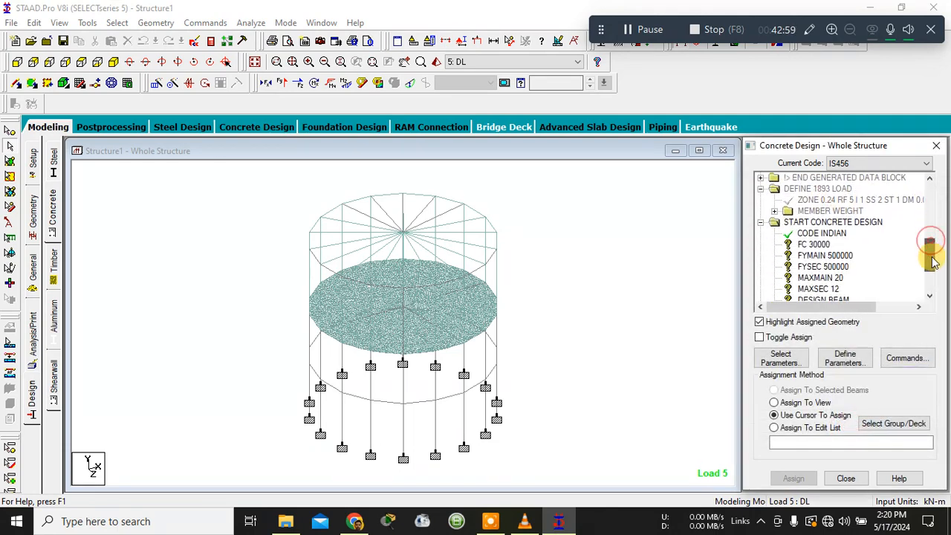
Step: Assign the FC 30000 and FYMAIN 500000 parameters to the entire structure in view
{"action": "left_click", "coordinate": [813, 246]}
{"action": "left_click", "coordinate": [773, 402]}
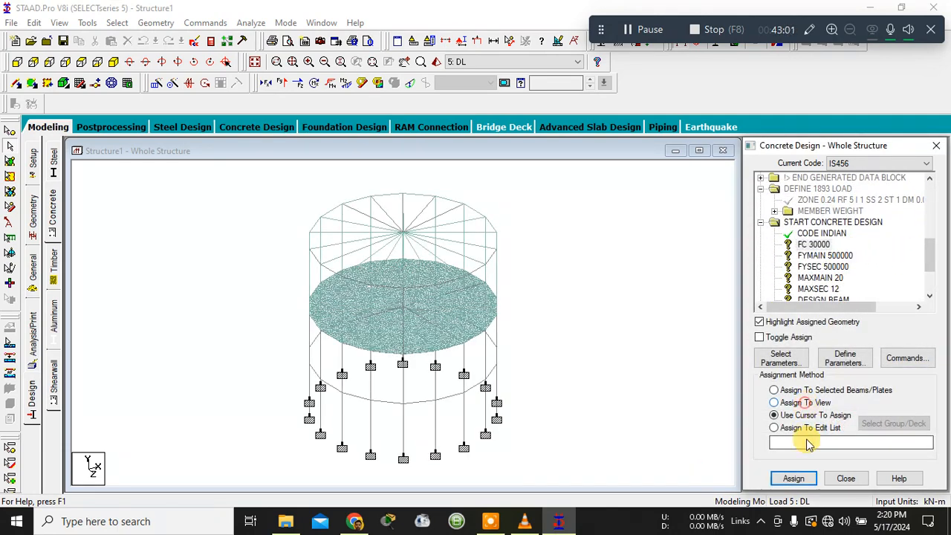
{"action": "left_click", "coordinate": [793, 479]}
{"action": "left_click", "coordinate": [845, 350]}
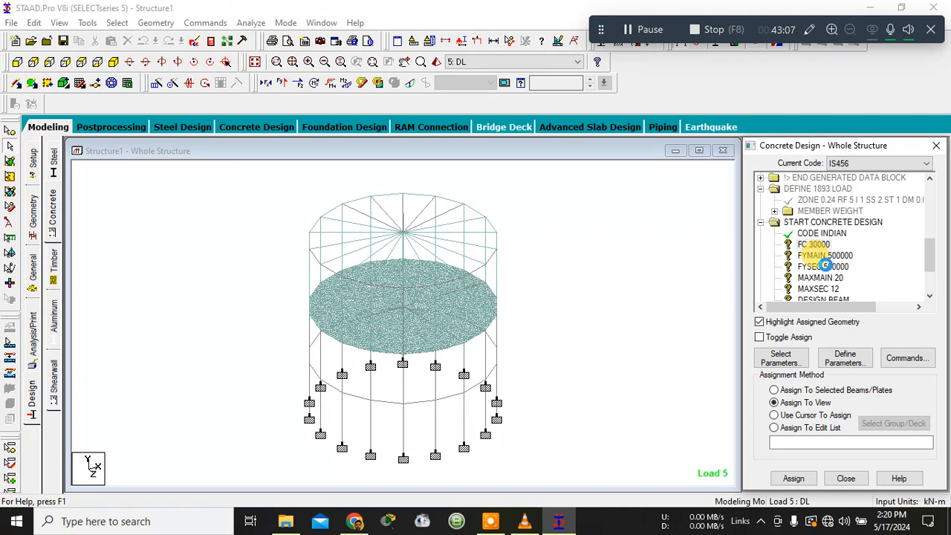
{"action": "left_click", "coordinate": [825, 265]}
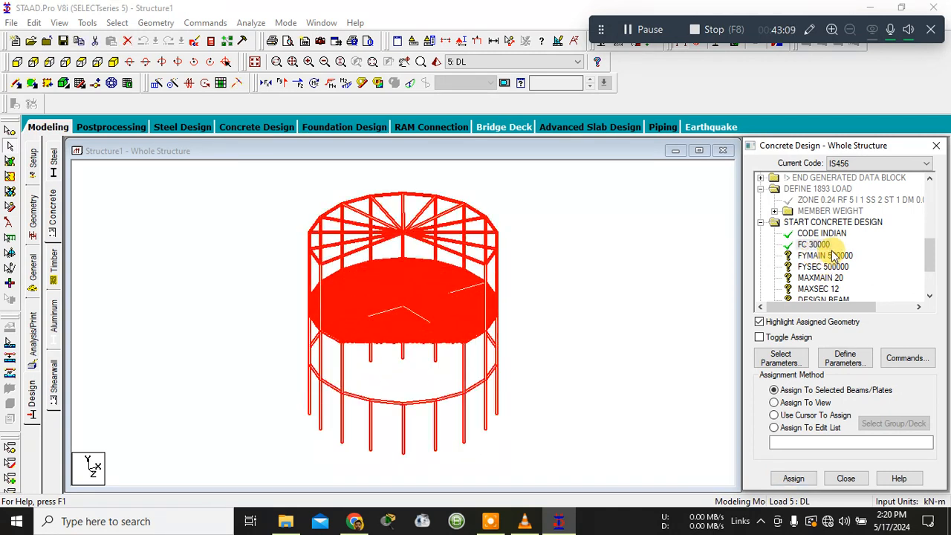
{"action": "left_click", "coordinate": [799, 401]}
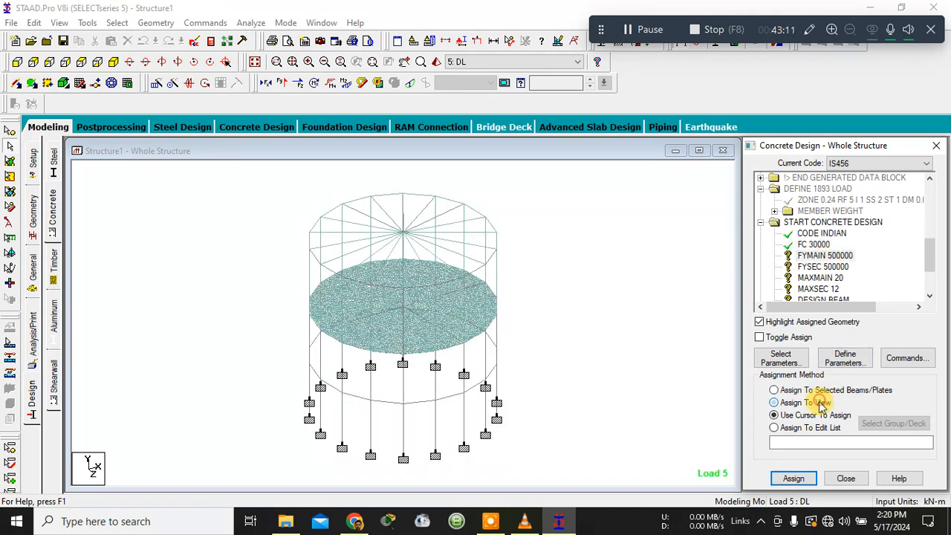
{"action": "left_click", "coordinate": [794, 479]}
{"action": "left_click", "coordinate": [846, 345]}
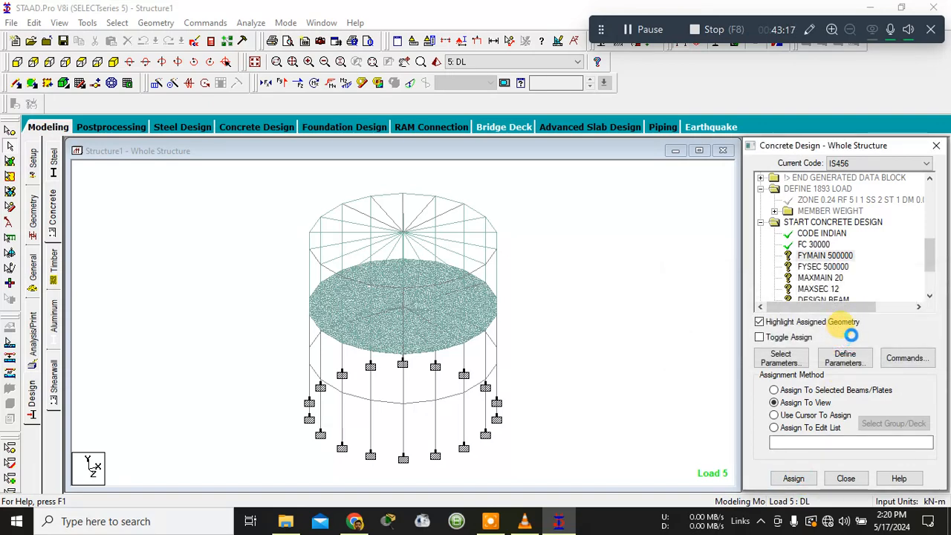
Step: Assign the FYSEC 500000 parameter to all members in view
{"action": "left_click", "coordinate": [819, 270]}
{"action": "left_click", "coordinate": [788, 401]}
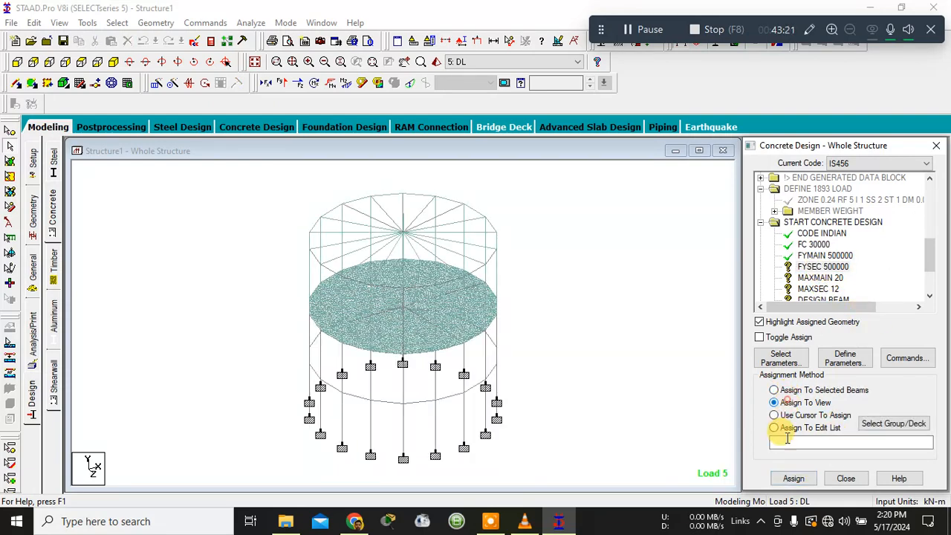
{"action": "left_click", "coordinate": [793, 478]}
{"action": "left_click", "coordinate": [847, 351]}
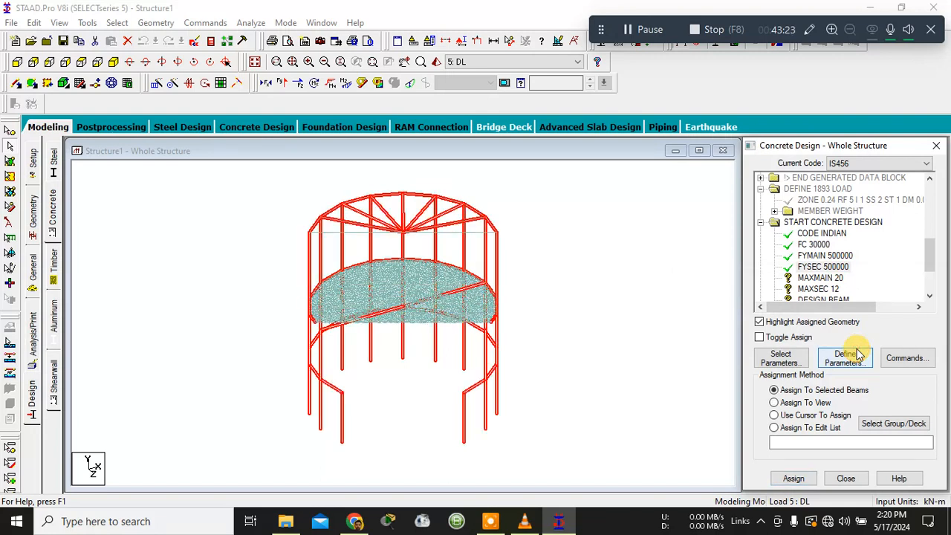
Step: Assign the MAXMAIN 20 and MAXSEC 12 bar size parameters to all members in view
{"action": "left_click", "coordinate": [818, 277]}
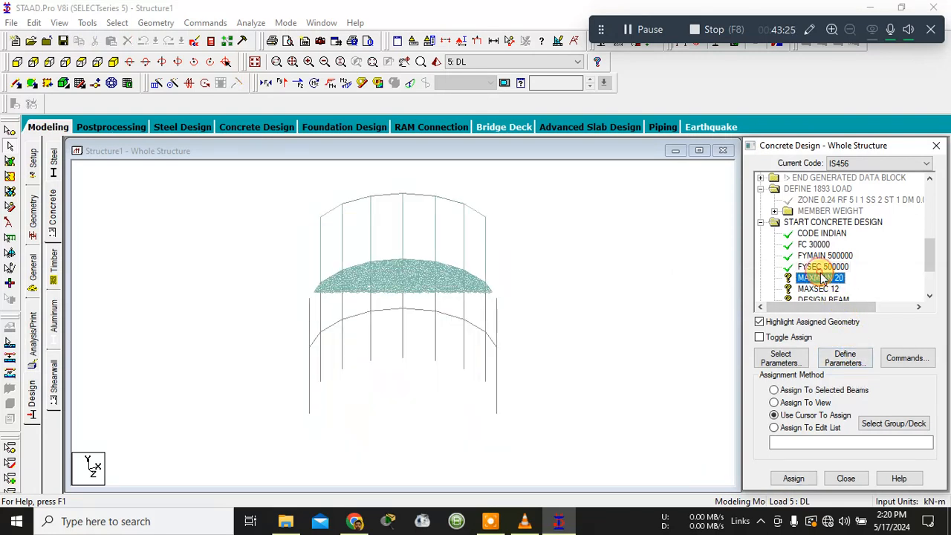
{"action": "left_click", "coordinate": [774, 401]}
{"action": "left_click", "coordinate": [793, 479]}
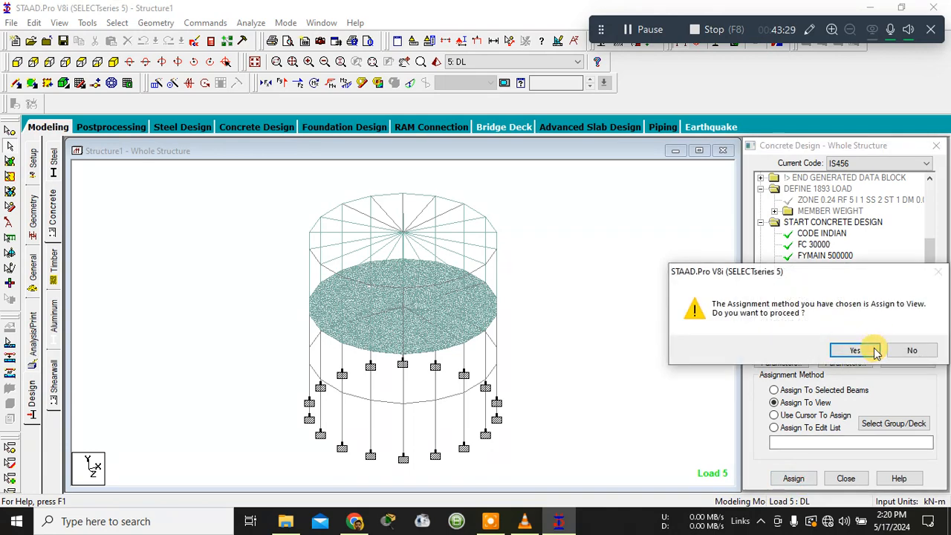
{"action": "left_click", "coordinate": [855, 350]}
{"action": "left_click", "coordinate": [817, 288]}
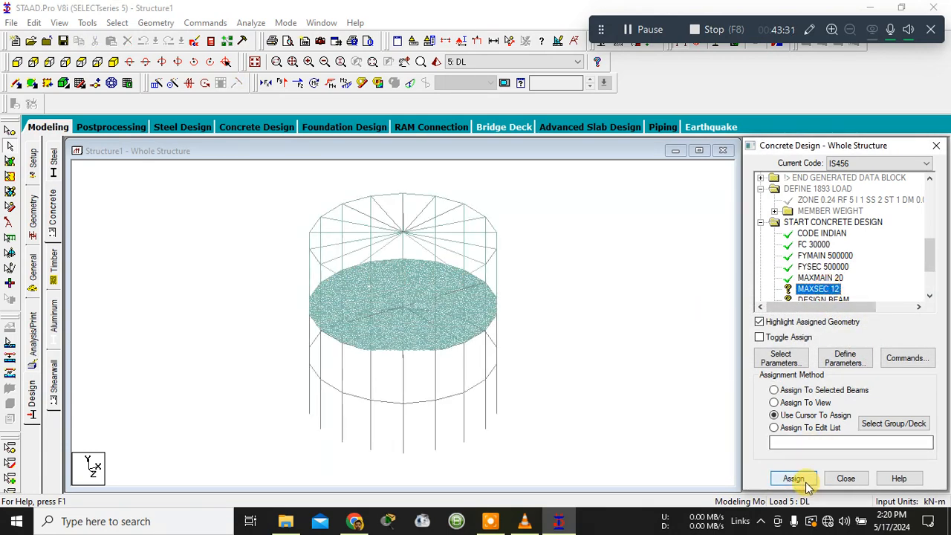
{"action": "left_click", "coordinate": [786, 403]}
{"action": "left_click", "coordinate": [799, 479]}
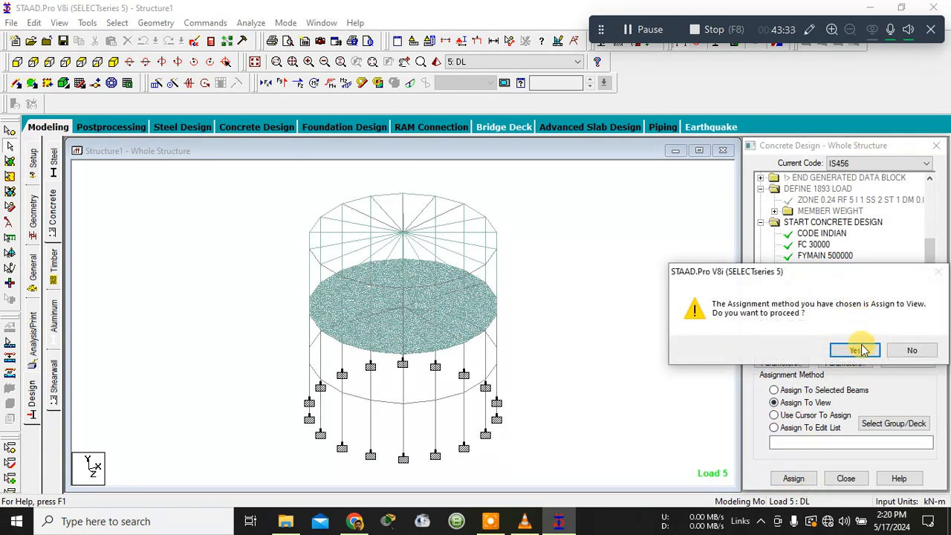
{"action": "left_click", "coordinate": [860, 346]}
Step: Assign the DESIGN BEAM command to the roof beams and the two lower levels of horizontal beams, selected in front view
{"action": "scroll", "coordinate": [867, 282], "scroll_direction": "down", "scroll_amount": 1}
{"action": "left_click", "coordinate": [825, 266]}
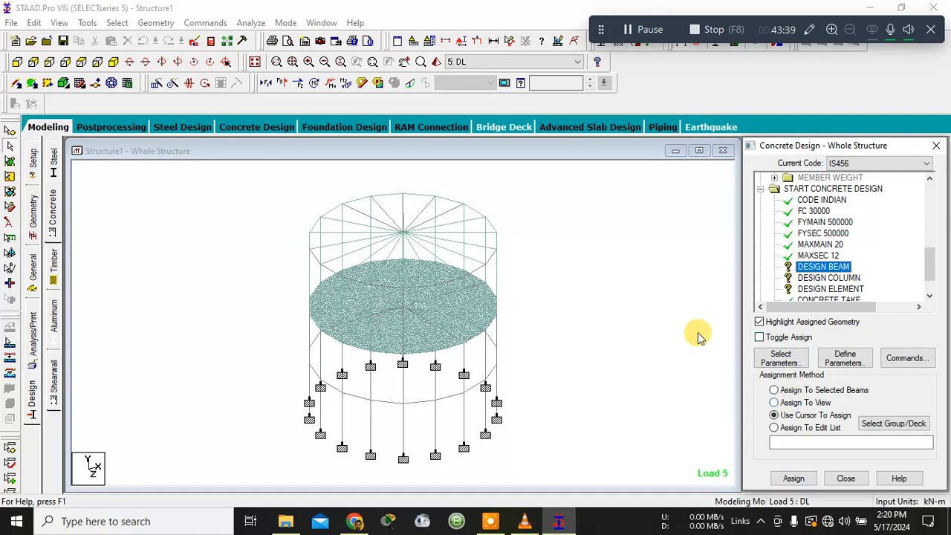
{"action": "left_click", "coordinate": [659, 287]}
{"action": "left_click", "coordinate": [16, 61]}
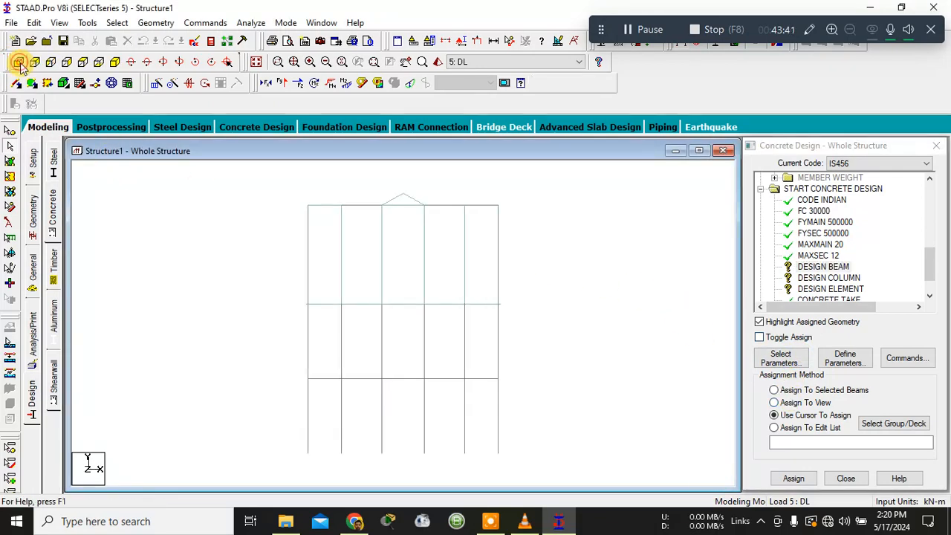
{"action": "left_click_drag", "start_coordinate": [230, 174], "coordinate": [572, 213]}
{"action": "left_click_drag", "start_coordinate": [234, 276], "coordinate": [570, 314], "text": "ctrl"}
{"action": "left_click_drag", "start_coordinate": [247, 354], "coordinate": [580, 397], "text": "ctrl"}
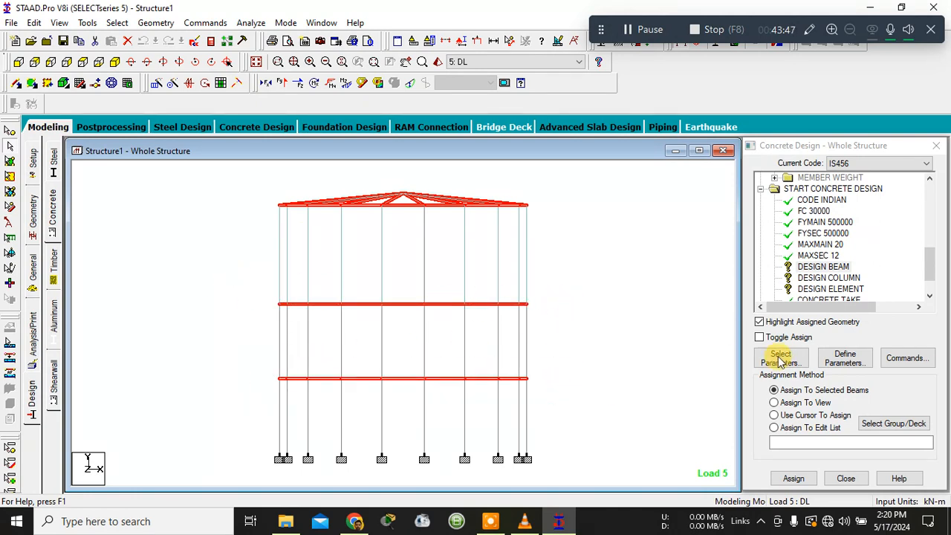
{"action": "left_click", "coordinate": [793, 478]}
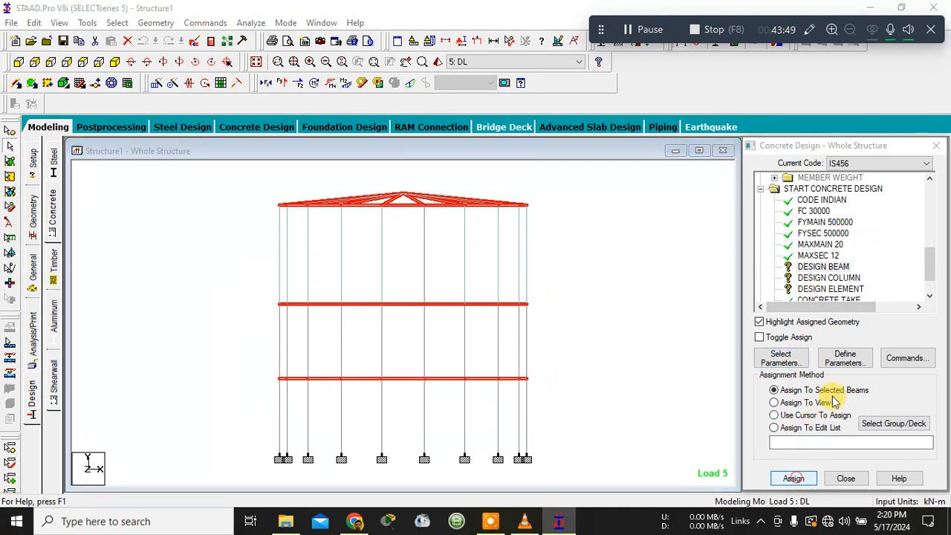
{"action": "left_click", "coordinate": [855, 348]}
Step: Select all members parallel to the Y axis and assign the DESIGN COLUMN command to them
{"action": "left_click", "coordinate": [829, 277]}
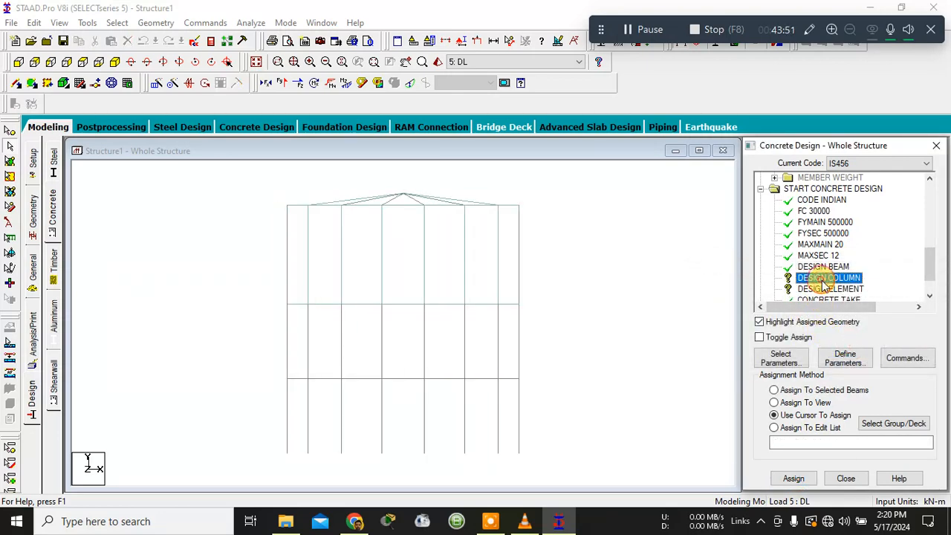
{"action": "left_click", "coordinate": [119, 22]}
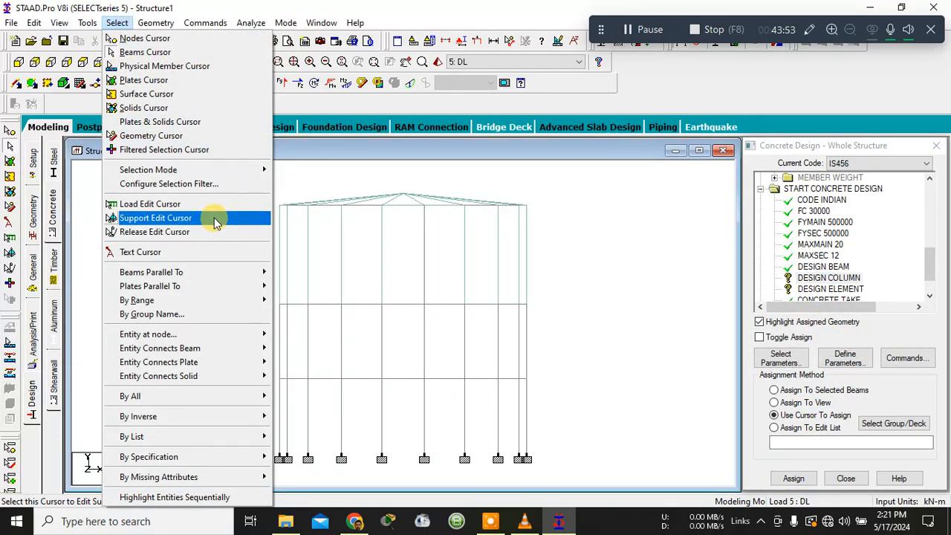
{"action": "left_click", "coordinate": [211, 269]}
{"action": "left_click", "coordinate": [289, 286]}
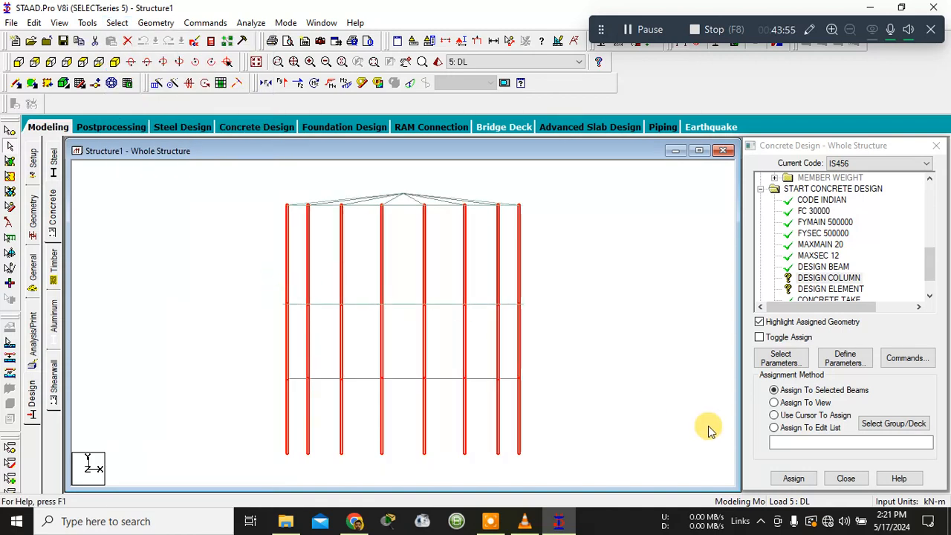
{"action": "left_click", "coordinate": [793, 480]}
{"action": "left_click", "coordinate": [844, 352]}
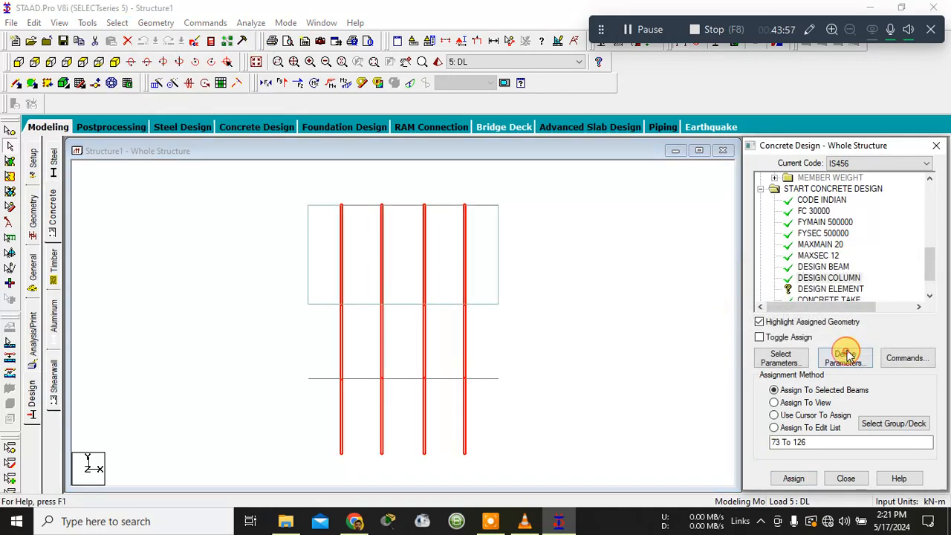
Step: Assign the DESIGN ELEMENT command to all plates in view
{"action": "left_click", "coordinate": [829, 288]}
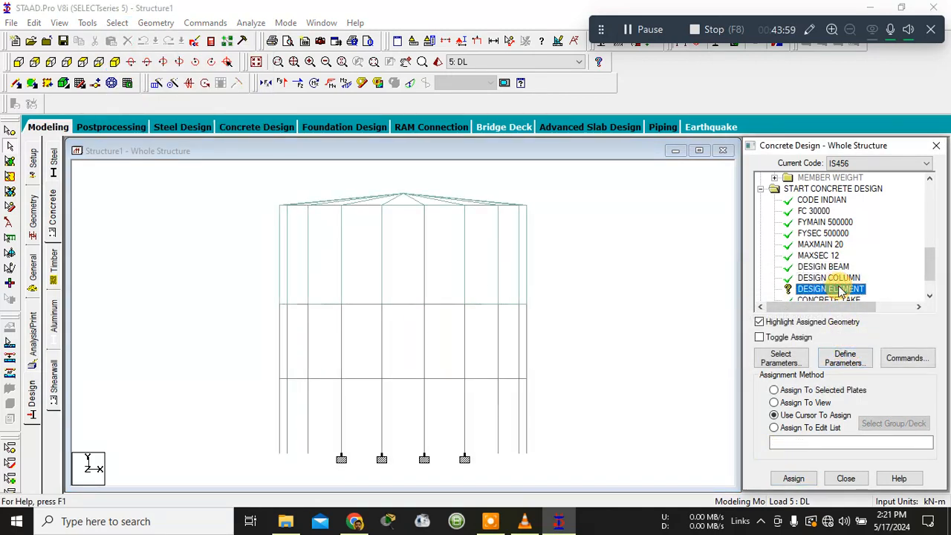
{"action": "scroll", "coordinate": [849, 273], "scroll_direction": "down", "scroll_amount": 1}
{"action": "left_click", "coordinate": [804, 402]}
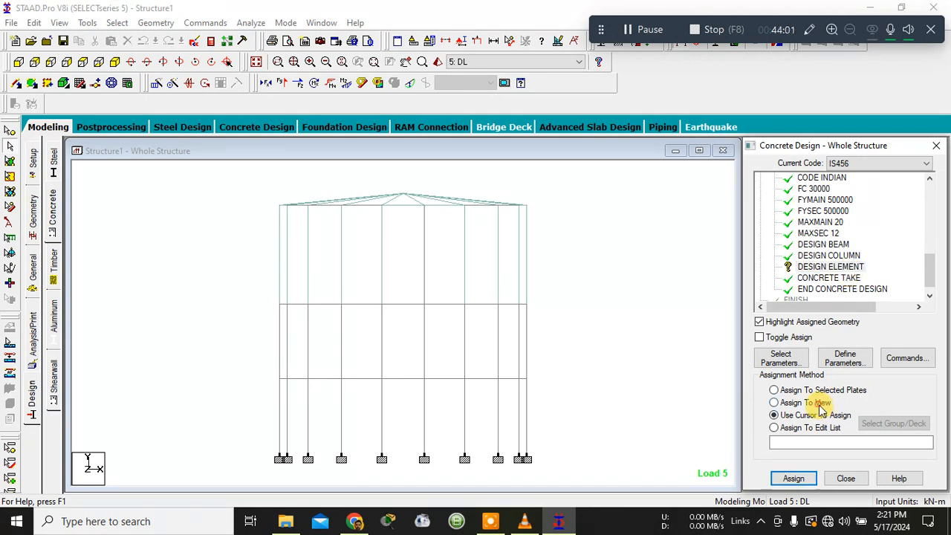
{"action": "left_click", "coordinate": [794, 478]}
{"action": "left_click", "coordinate": [851, 350]}
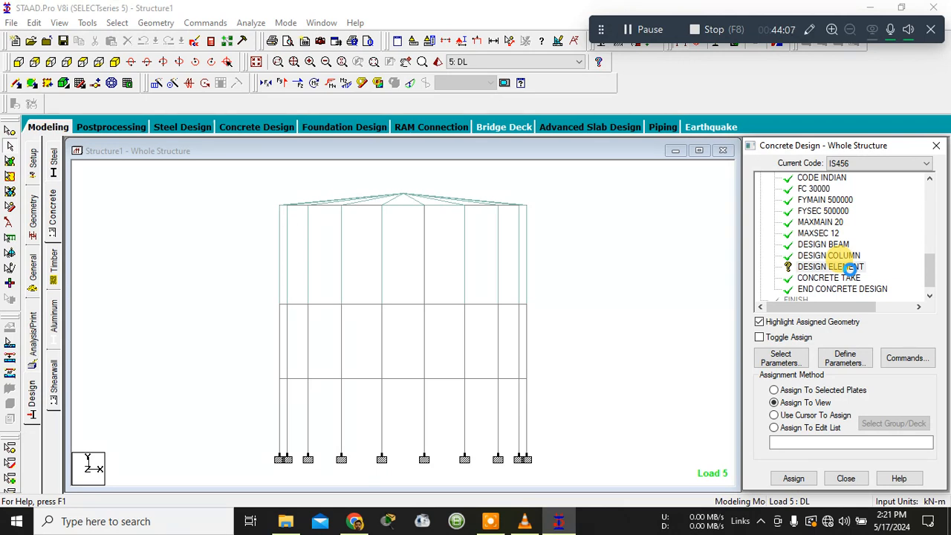
{"action": "left_click", "coordinate": [850, 269]}
{"action": "left_click", "coordinate": [650, 245]}
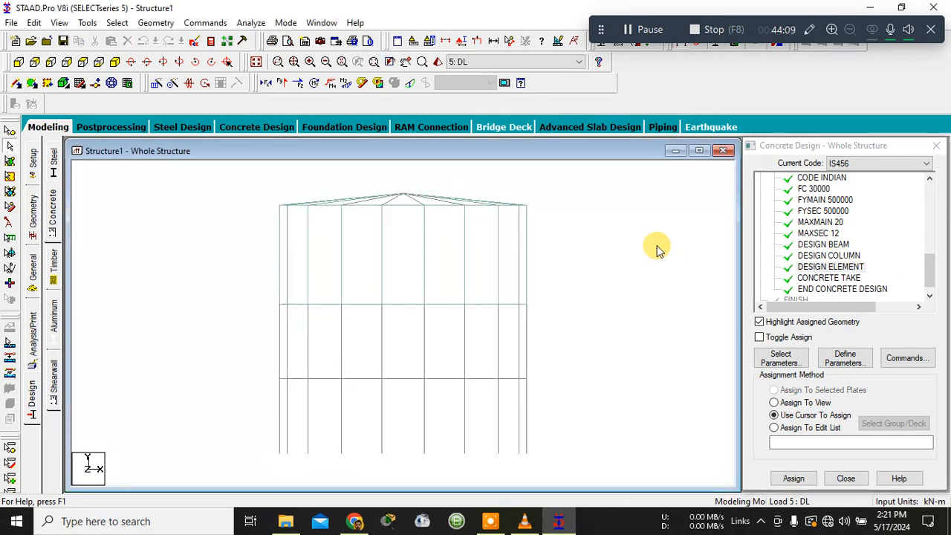
Step: Add a Perform Analysis command with the No Print option after the concrete design block
{"action": "left_click", "coordinate": [31, 343]}
{"action": "left_click", "coordinate": [421, 408]}
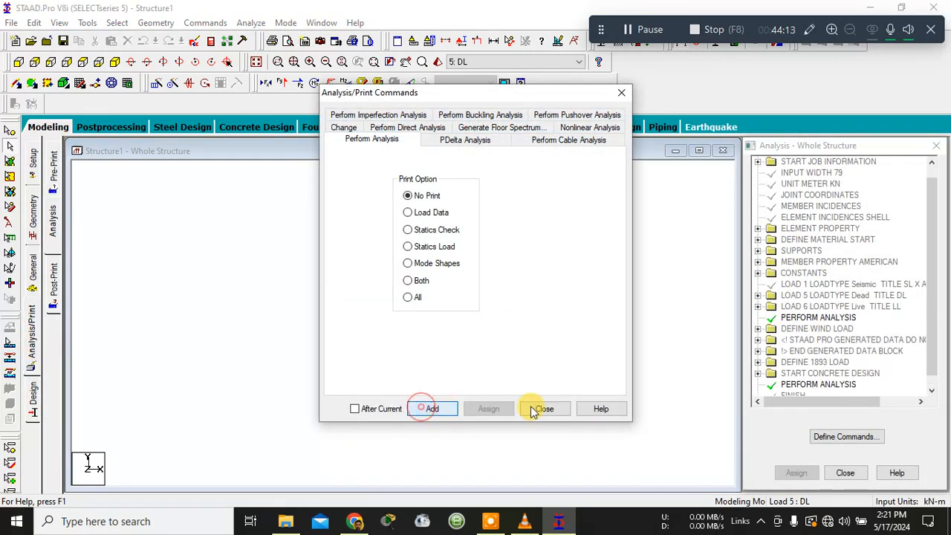
{"action": "left_click", "coordinate": [533, 409]}
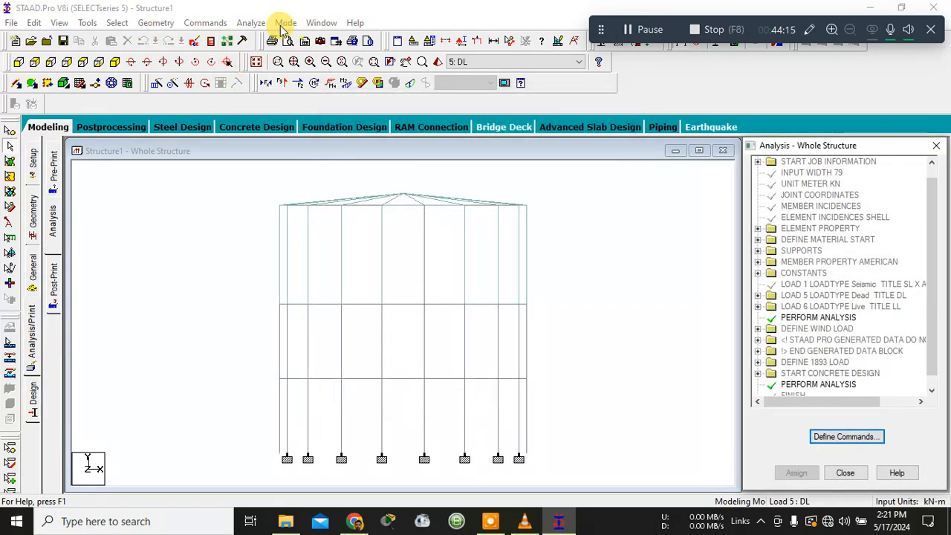
Step: Run the analysis and design of the structure, accepting the empty load cases
{"action": "left_click", "coordinate": [250, 22]}
{"action": "left_click", "coordinate": [254, 38]}
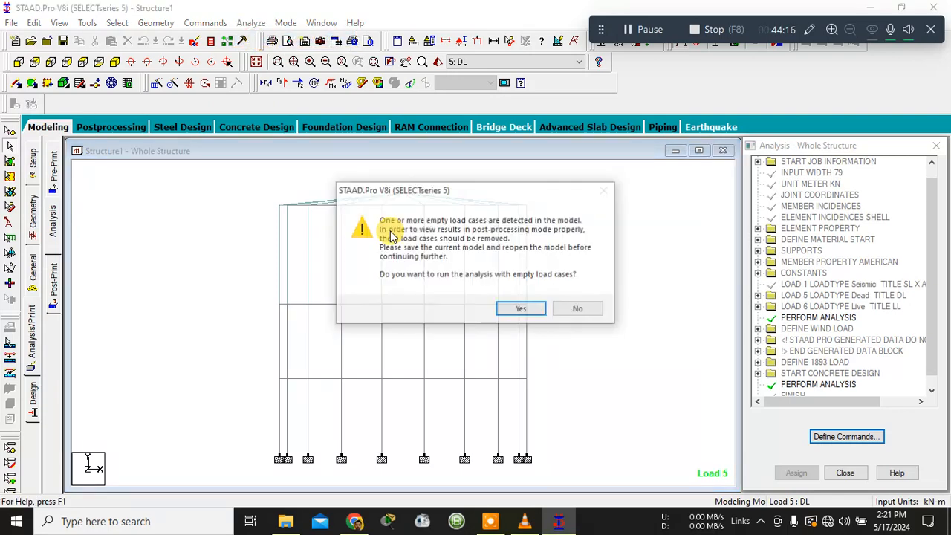
{"action": "left_click", "coordinate": [503, 307]}
{"action": "left_click", "coordinate": [399, 291]}
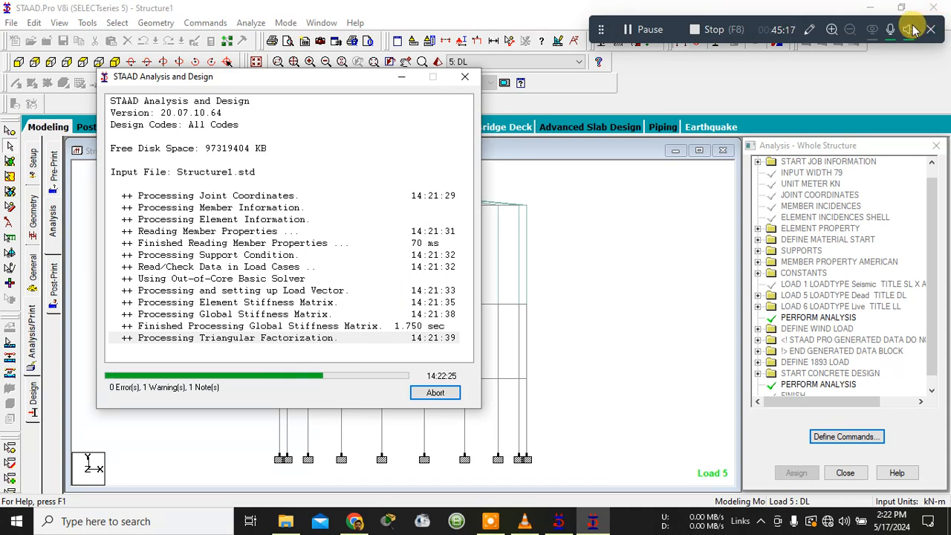
{"action": "left_click", "coordinate": [891, 31]}
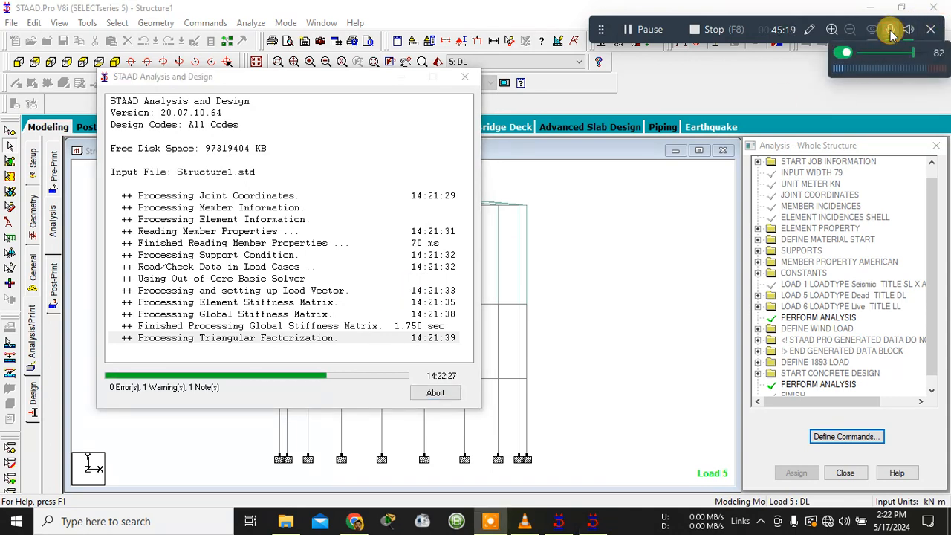
{"action": "left_click", "coordinate": [891, 32]}
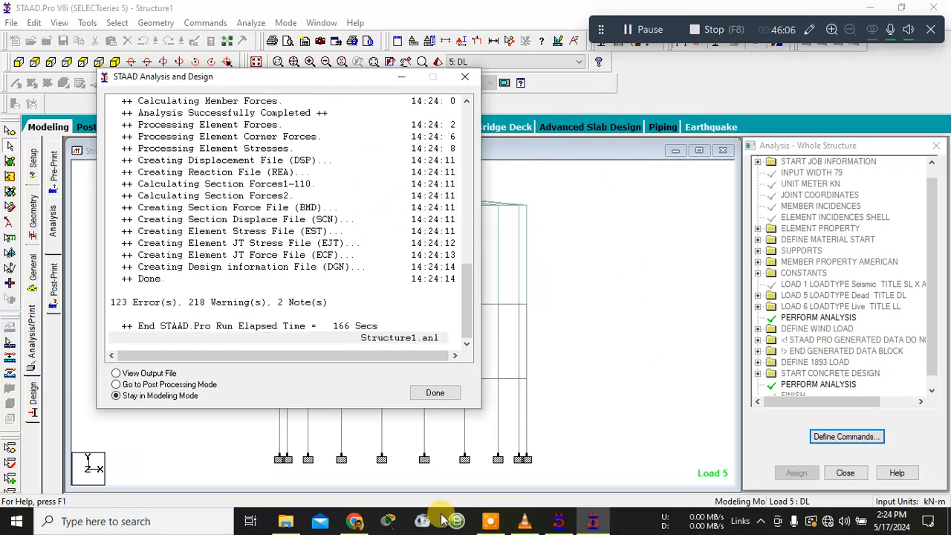
Step: Finish the analysis run and switch to post-processing mode
{"action": "left_click", "coordinate": [142, 385]}
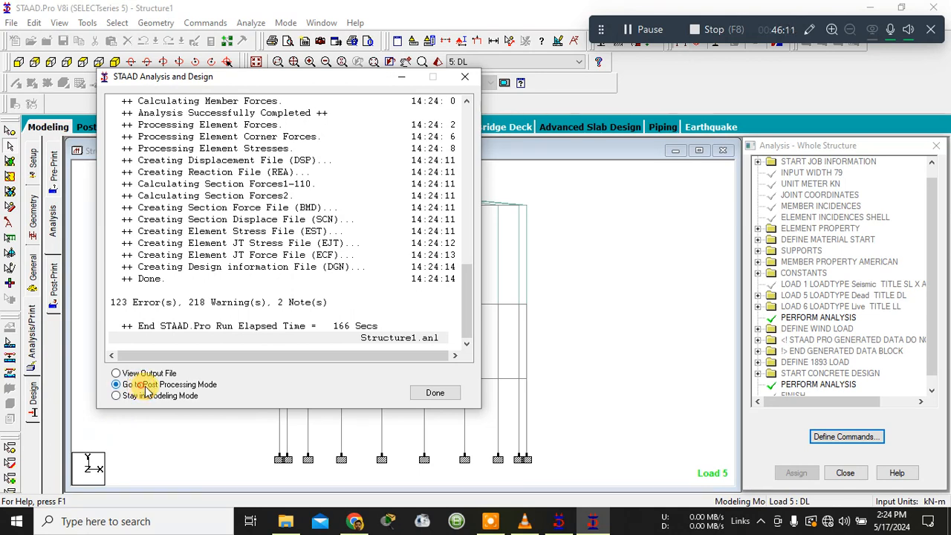
{"action": "left_click", "coordinate": [435, 396]}
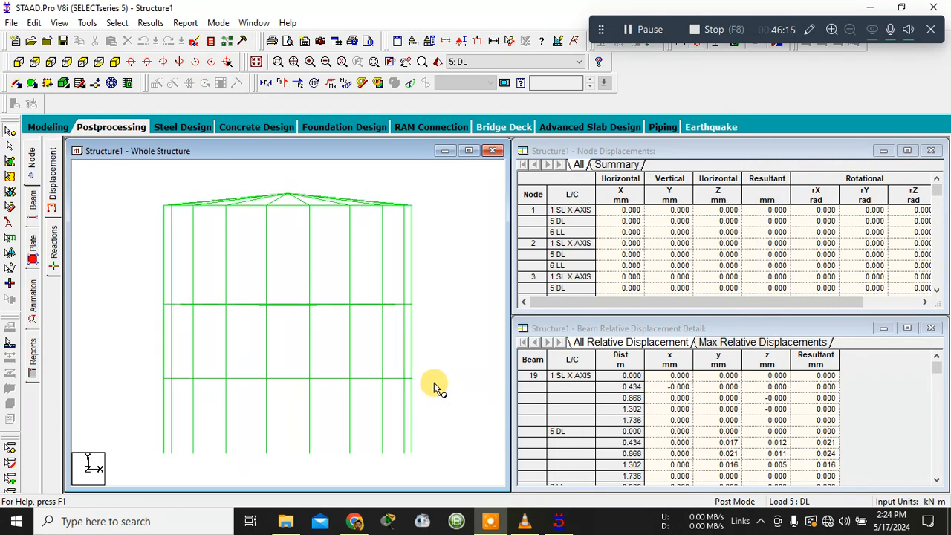
{"action": "left_click", "coordinate": [323, 210]}
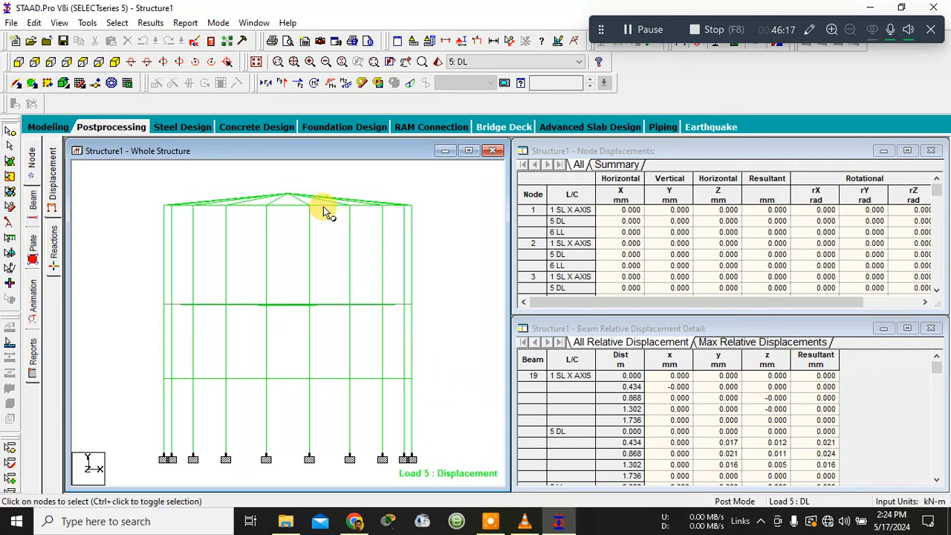
Step: Show the concrete design details of the middle roof-level beam on the front side of the tank
{"action": "left_click", "coordinate": [9, 142]}
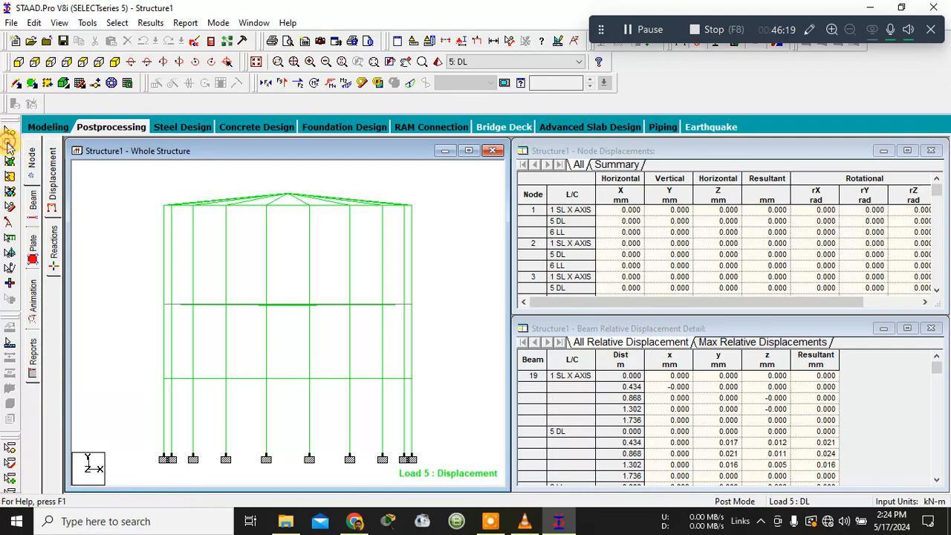
{"action": "left_click", "coordinate": [288, 214]}
{"action": "double_click", "coordinate": [290, 213]}
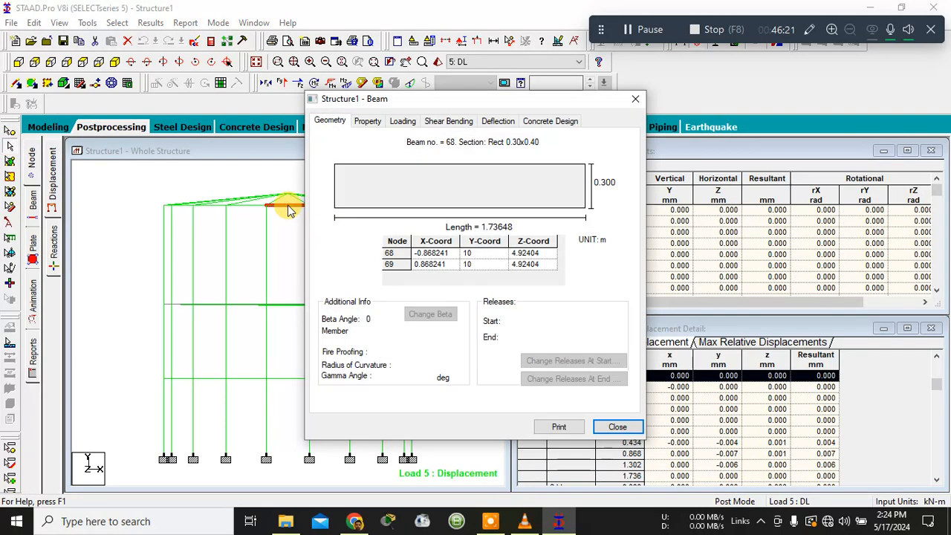
{"action": "left_click", "coordinate": [552, 123]}
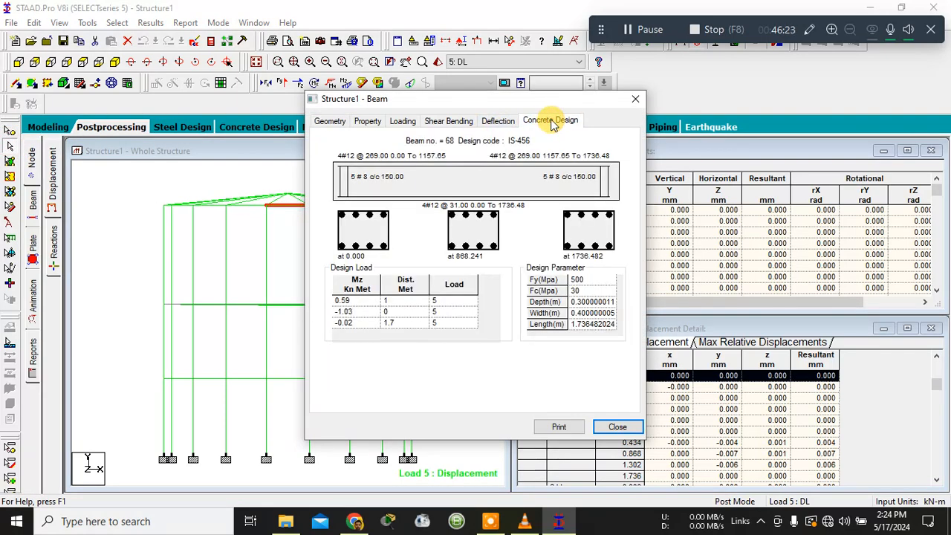
Step: Close the beam details and set up a report that includes all available input items
{"action": "left_click", "coordinate": [633, 100]}
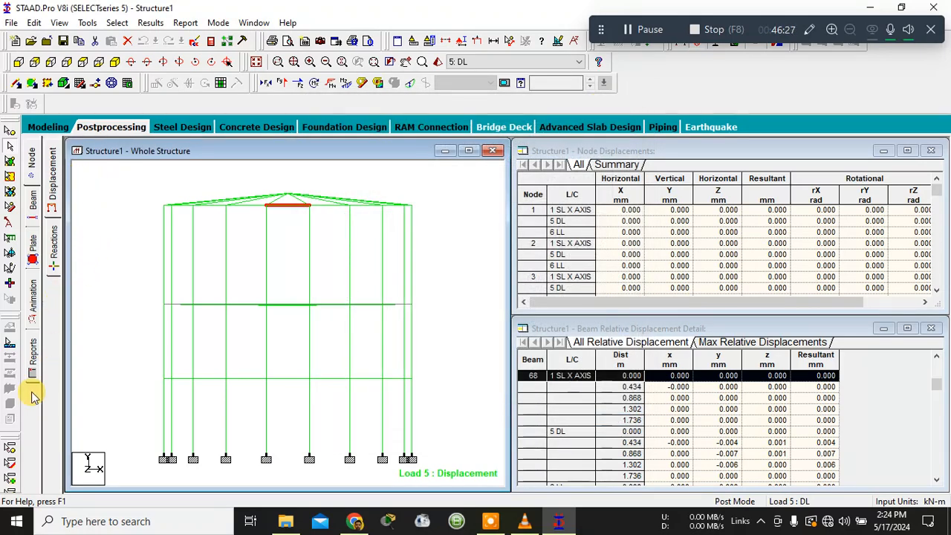
{"action": "left_click", "coordinate": [33, 358]}
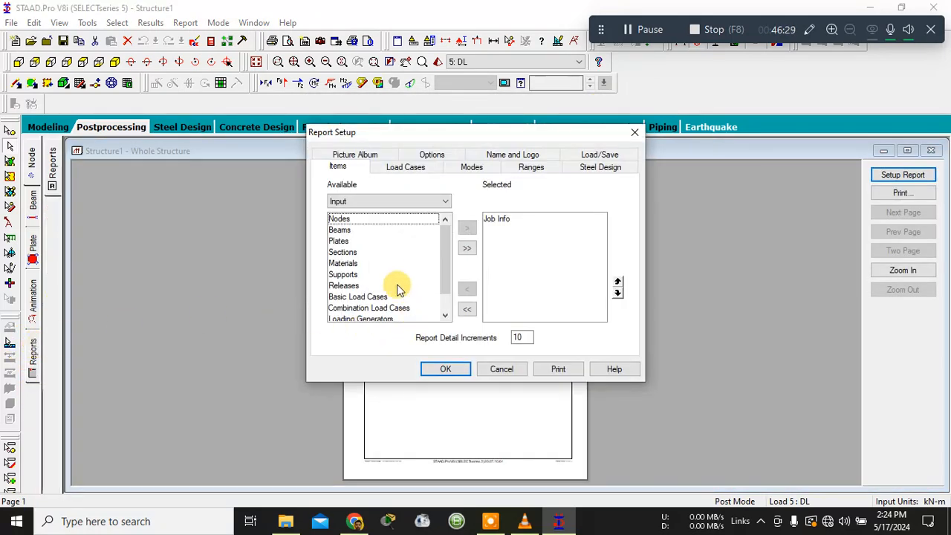
{"action": "left_click_drag", "start_coordinate": [446, 251], "coordinate": [448, 295]}
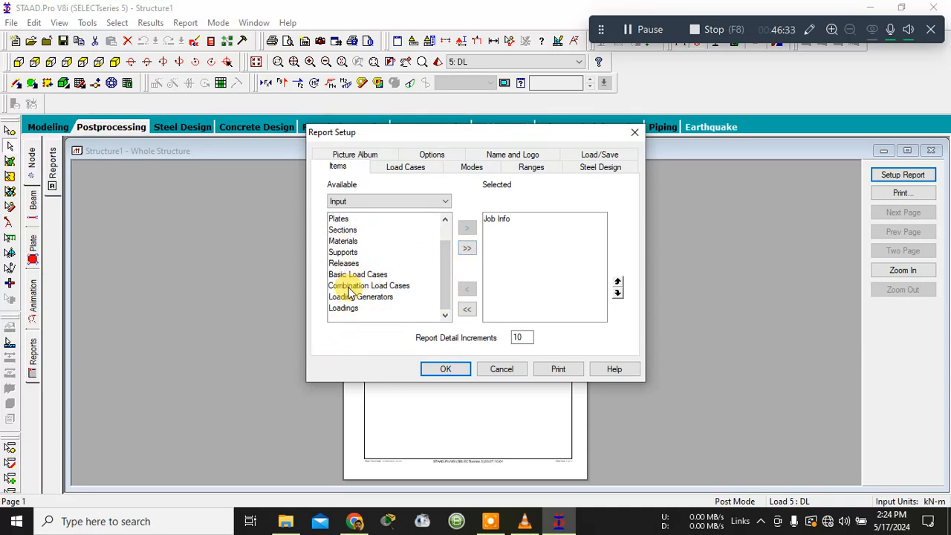
{"action": "left_click", "coordinate": [342, 308]}
{"action": "left_click", "coordinate": [466, 248]}
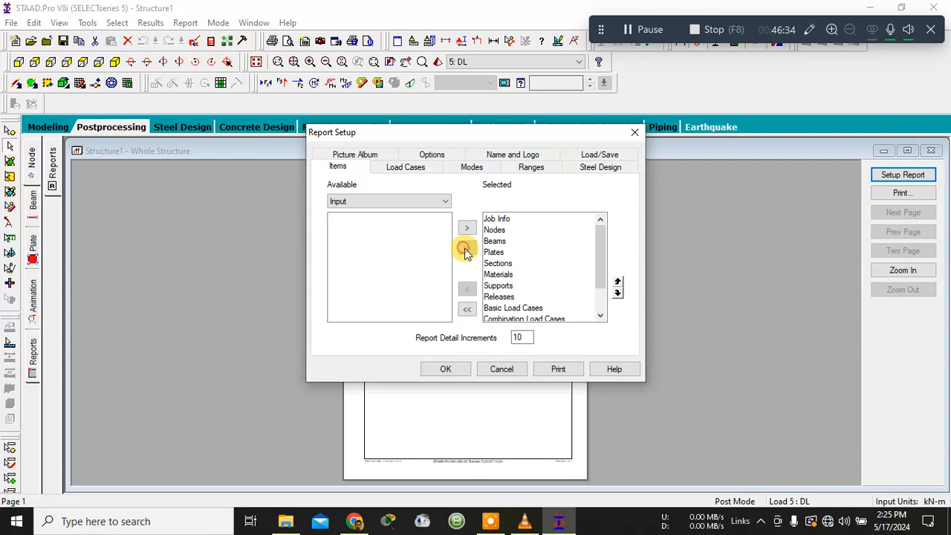
{"action": "left_click", "coordinate": [446, 367]}
Step: Enlarge the report preview and examine the job information and node coordinate tables through sheet 28
{"action": "left_click", "coordinate": [447, 319]}
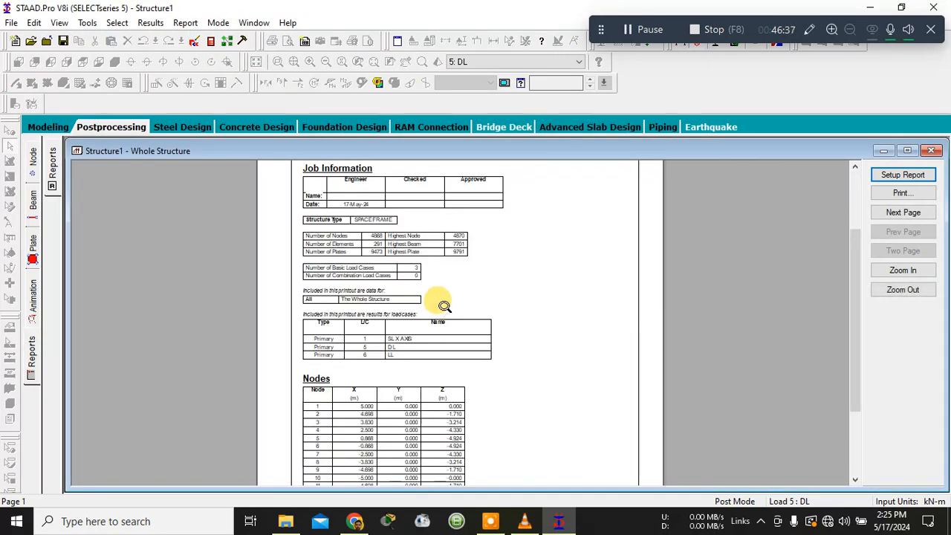
{"action": "scroll", "coordinate": [437, 309], "scroll_direction": "down", "scroll_amount": 2}
{"action": "scroll", "coordinate": [443, 325], "scroll_direction": "up", "scroll_amount": 3}
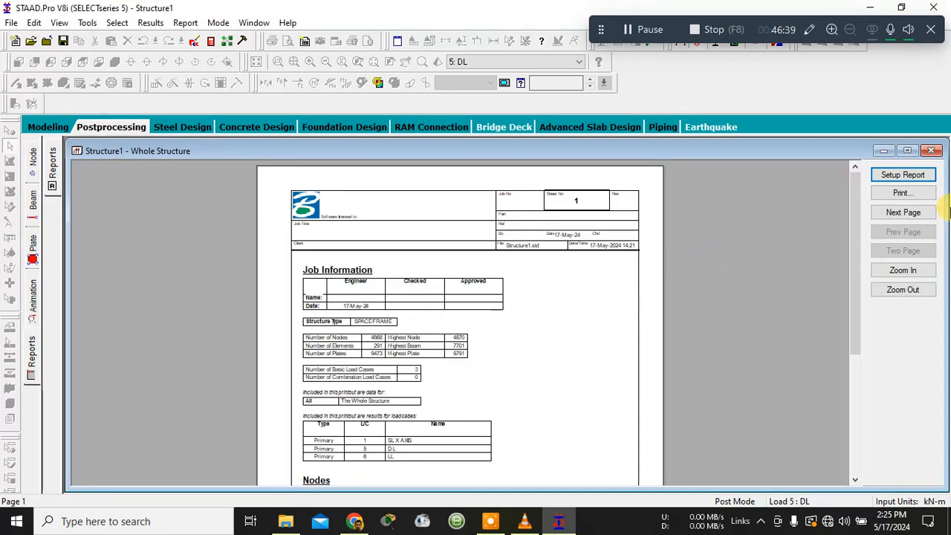
{"action": "left_click", "coordinate": [914, 213]}
{"action": "left_click", "coordinate": [914, 213]}
{"action": "left_click", "coordinate": [916, 214]}
{"action": "left_click", "coordinate": [915, 214]}
{"action": "left_click", "coordinate": [915, 214]}
{"action": "left_click", "coordinate": [916, 213]}
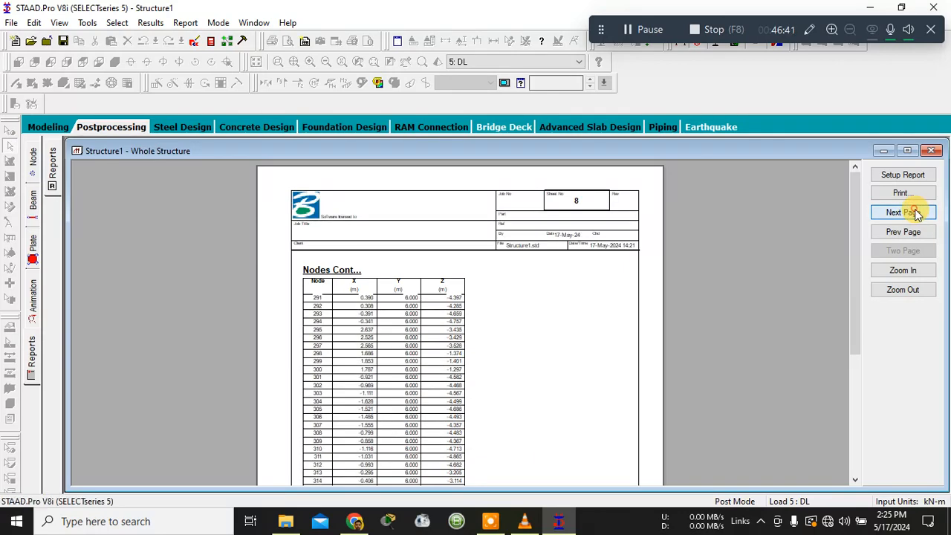
{"action": "left_click", "coordinate": [915, 213]}
{"action": "left_click", "coordinate": [915, 213]}
{"action": "left_click", "coordinate": [915, 214]}
{"action": "left_click", "coordinate": [915, 213]}
{"action": "left_click", "coordinate": [915, 213]}
{"action": "left_click", "coordinate": [915, 213]}
{"action": "left_click", "coordinate": [915, 213]}
{"action": "left_click", "coordinate": [915, 213]}
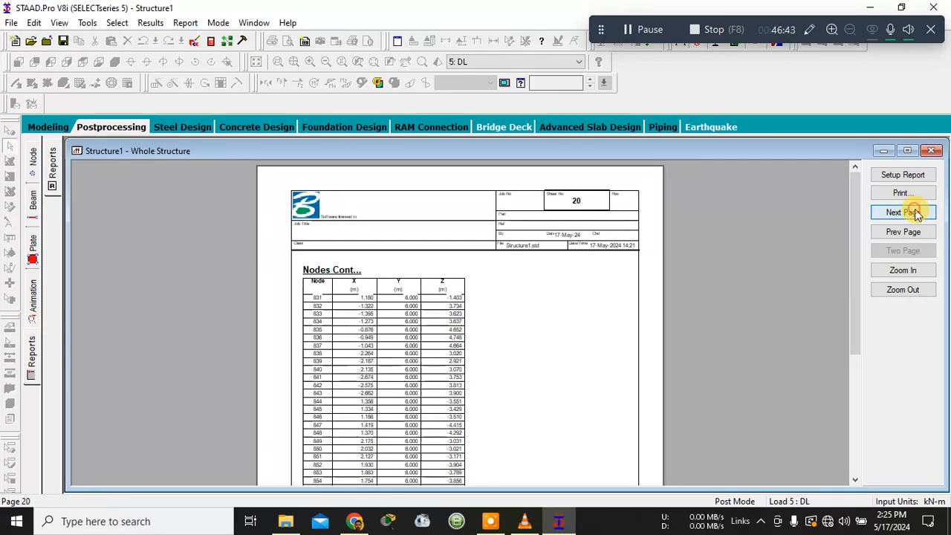
{"action": "left_click", "coordinate": [915, 213]}
{"action": "left_click", "coordinate": [916, 214]}
{"action": "left_click", "coordinate": [915, 213]}
{"action": "left_click", "coordinate": [915, 213]}
{"action": "left_click", "coordinate": [915, 214]}
{"action": "left_click", "coordinate": [915, 214]}
{"action": "left_click", "coordinate": [914, 214]}
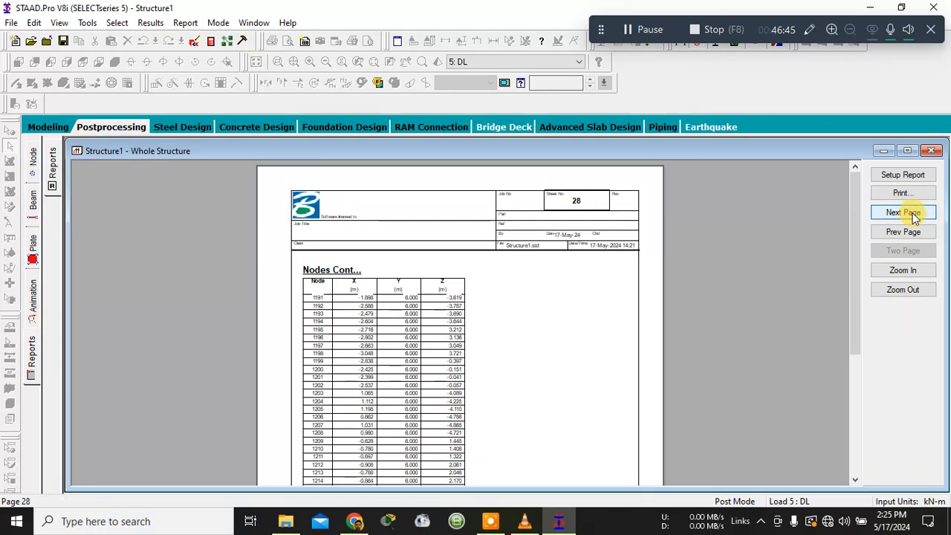